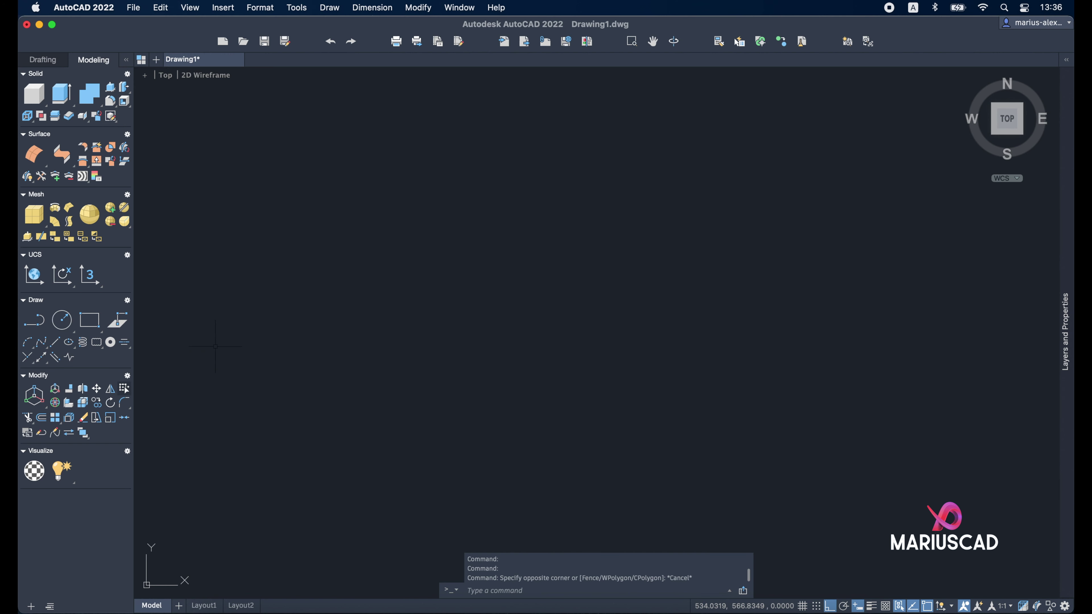
Step: Make several aborted BOX starts and browse the ribbon commands, cancelling each attempt
click(37, 96)
key(Escape)
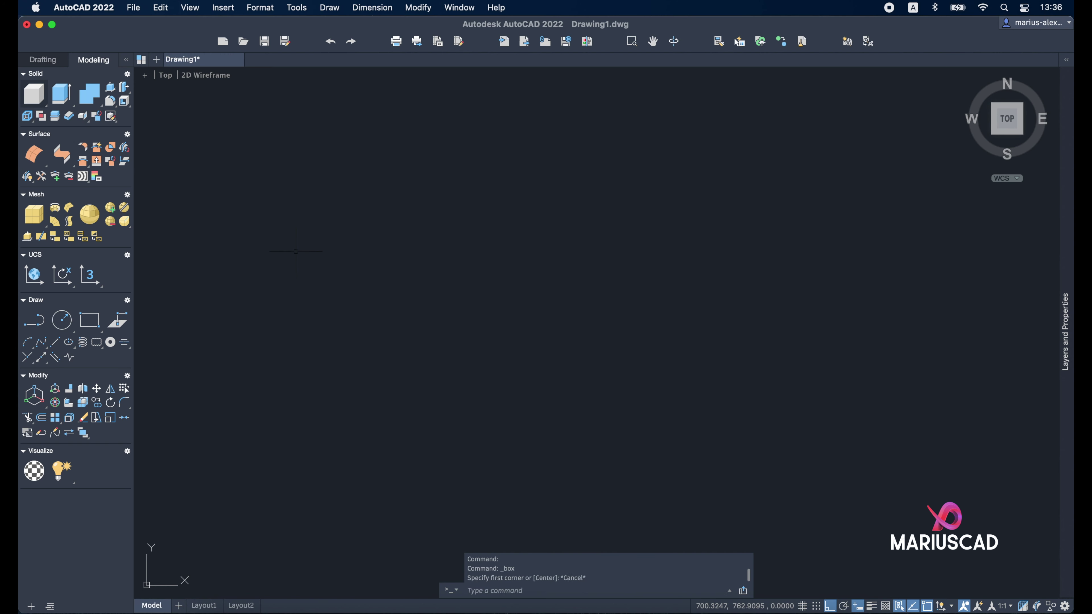
text(box)
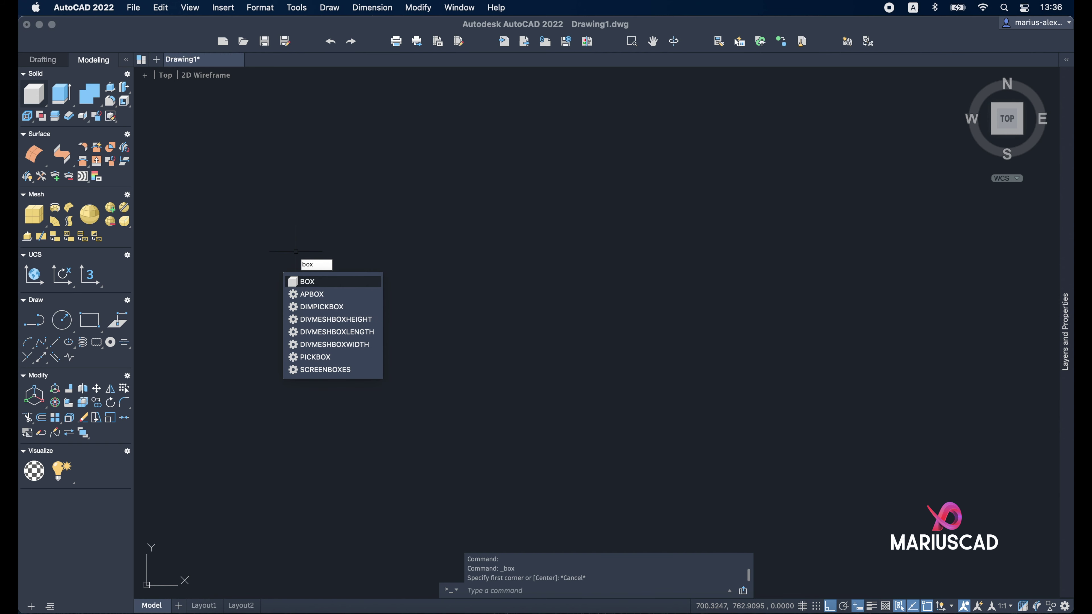
key(Escape)
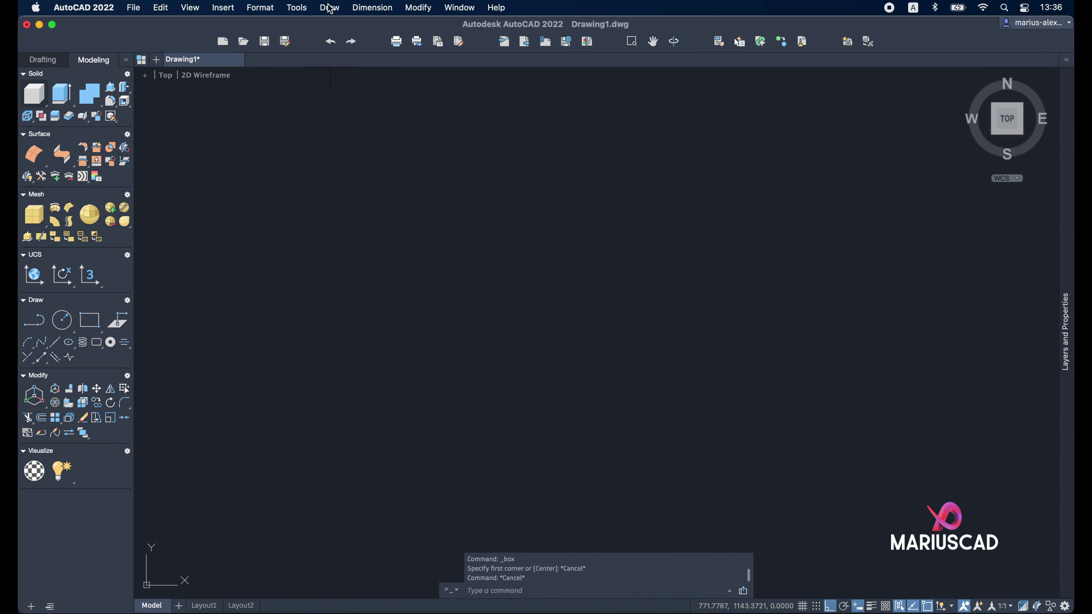
click(330, 8)
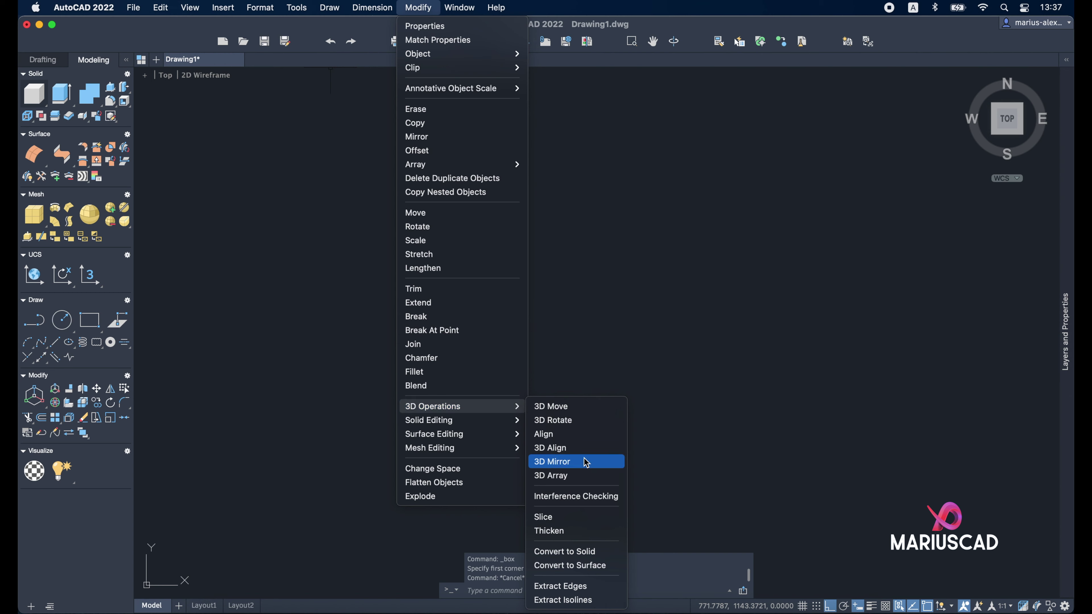
mouse_move(461, 420)
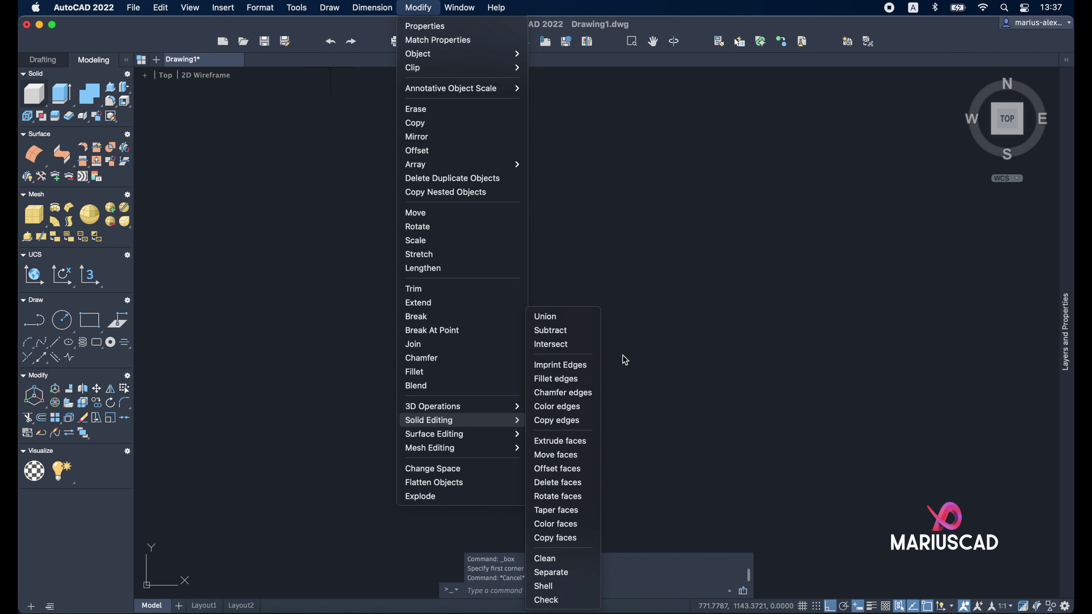
click(647, 34)
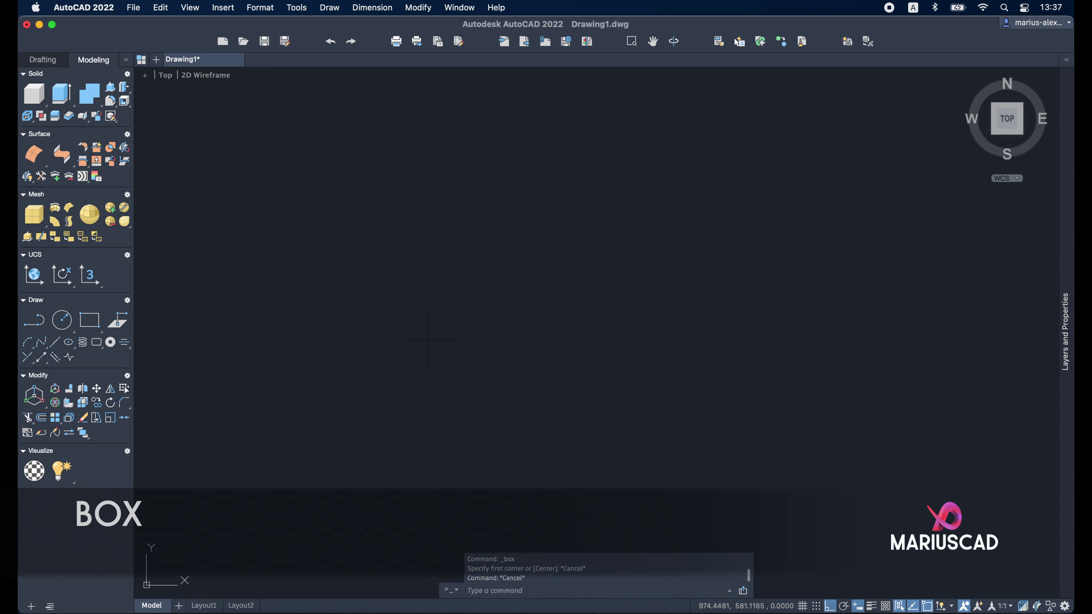
text(box)
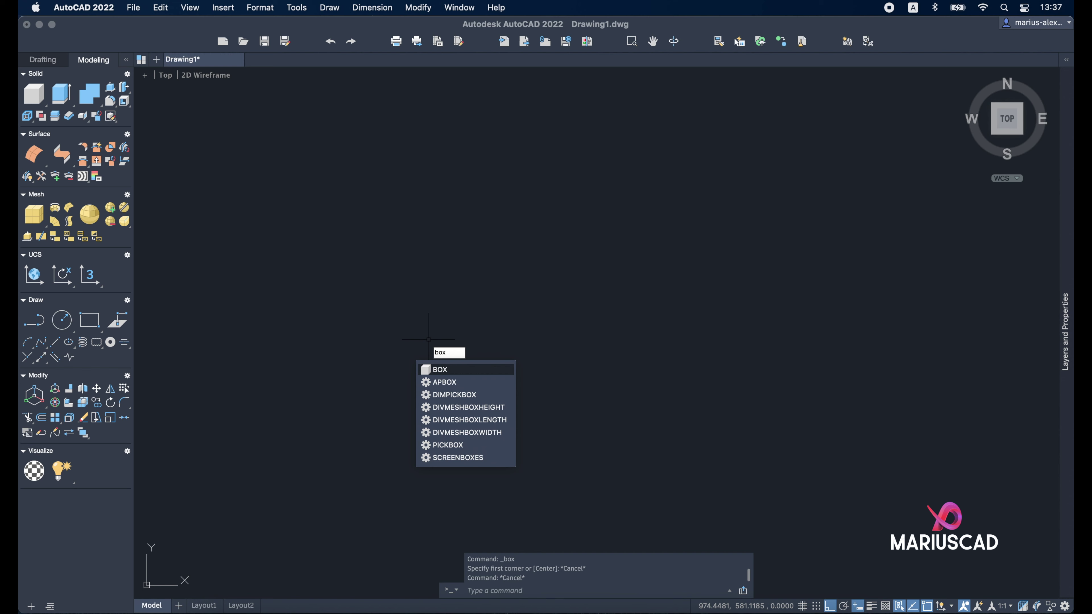
key(Return)
click(550, 258)
key(Escape)
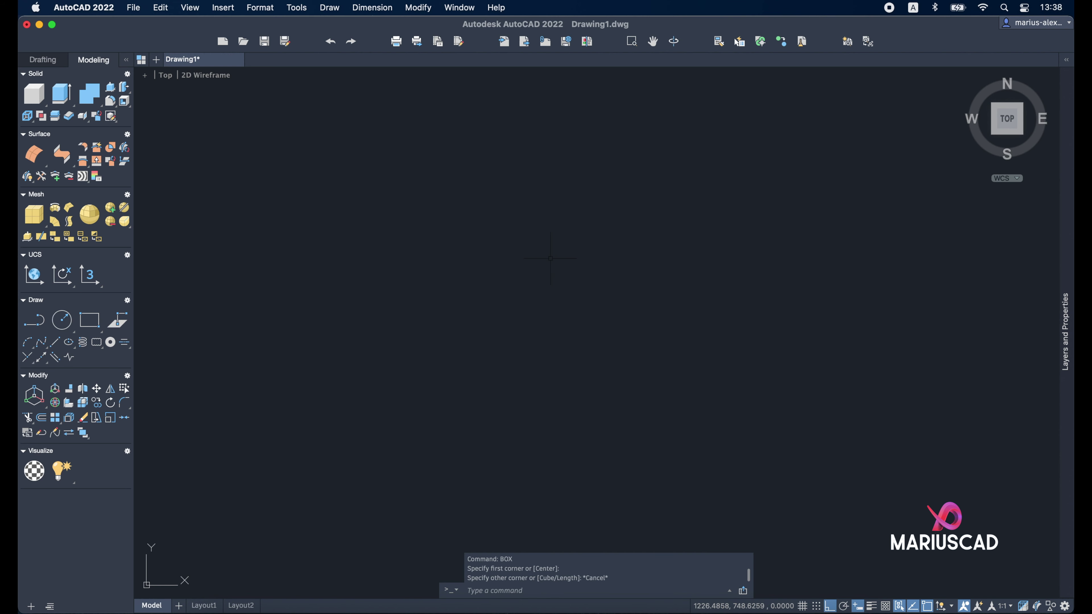
Step: Switch to SW Isometric and draw a box solid from two base corners
click(992, 133)
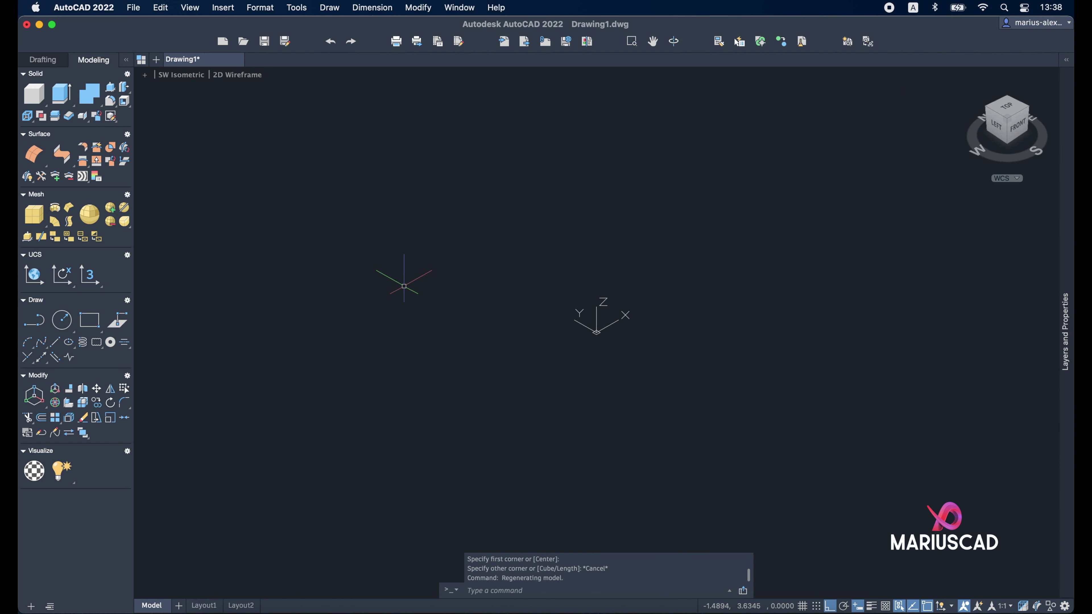
text(box)
key(Return)
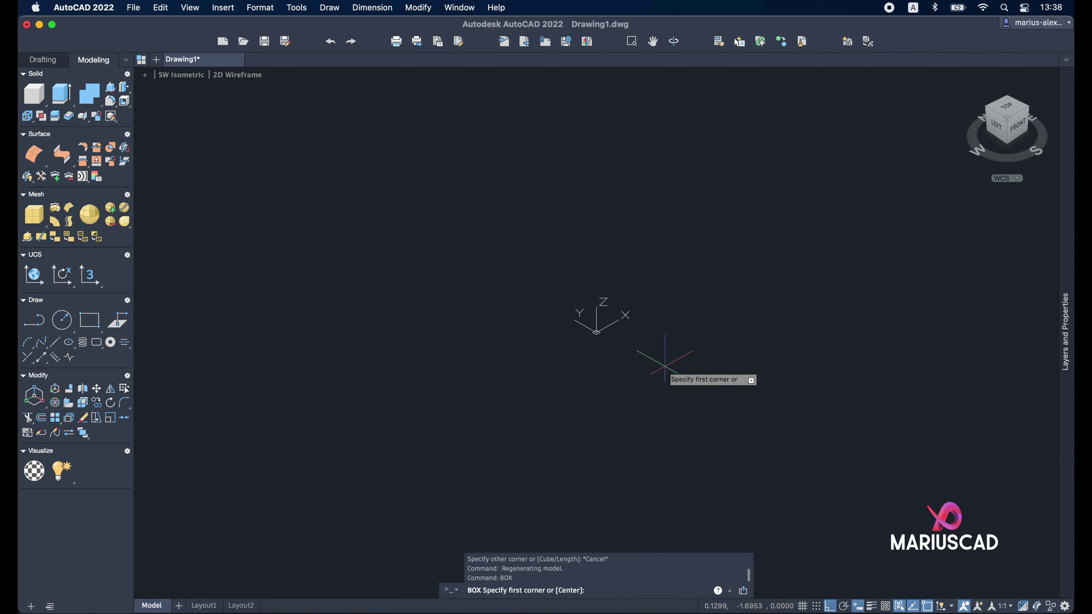
click(545, 430)
click(563, 212)
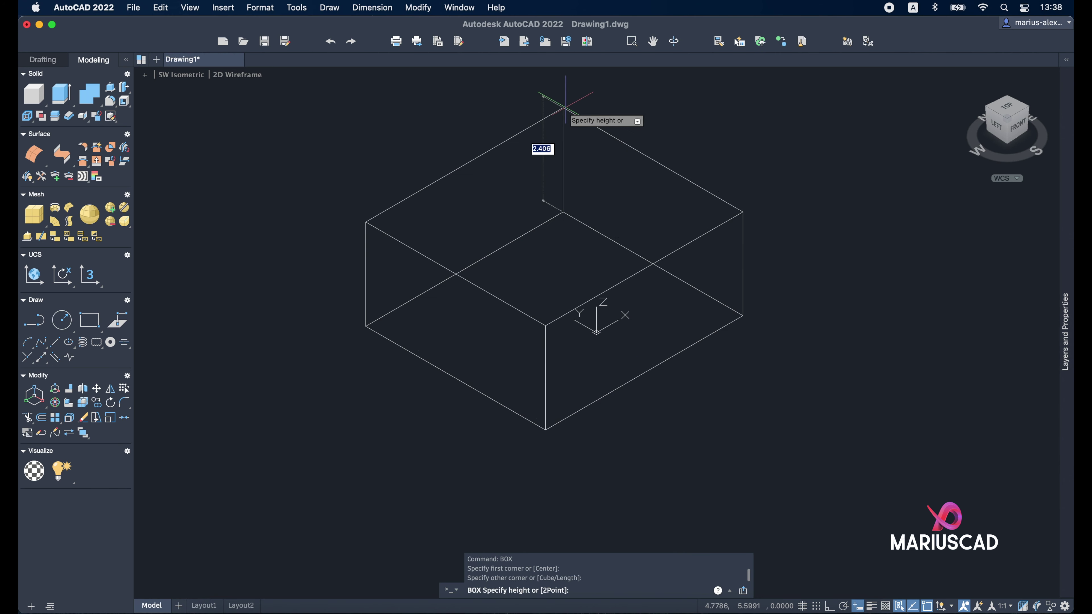
scroll(533, 185, down, 2)
key(Escape)
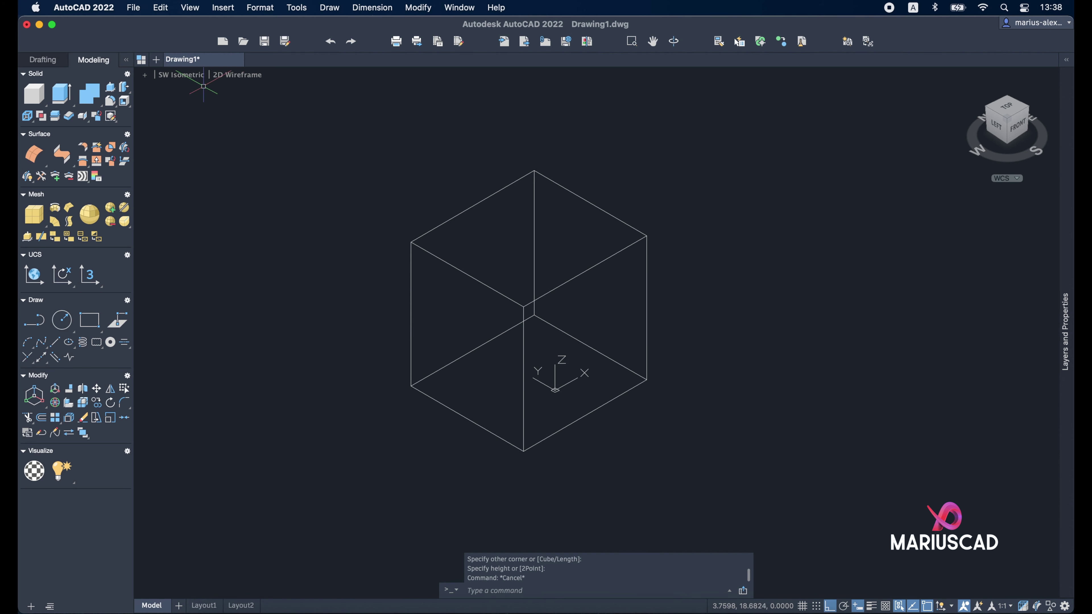
Step: Set the visual style to Shaded with edges and orbit around the cube
click(237, 75)
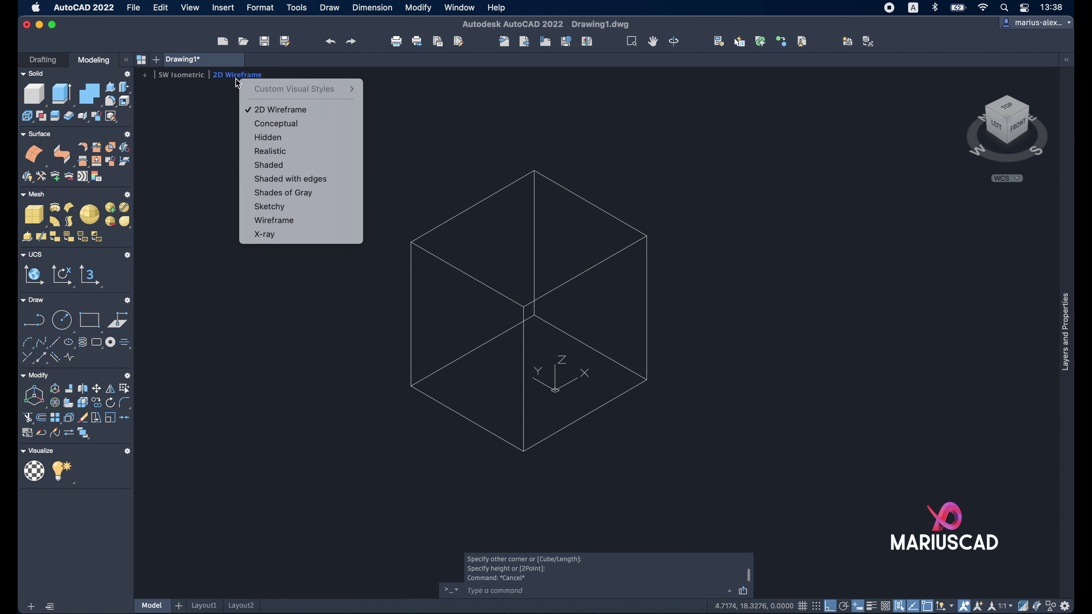
click(285, 187)
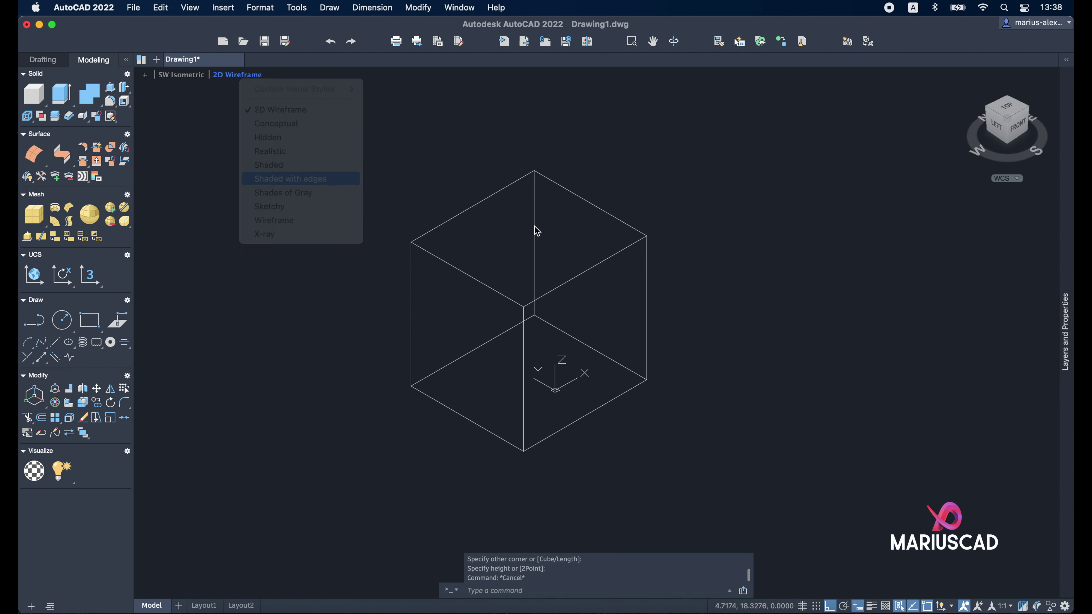
mouse_move(804, 312)
shift+middle_down()
mouse_move(761, 288)
mouse_move(812, 313)
mouse_move(801, 317)
shift+middle_up()
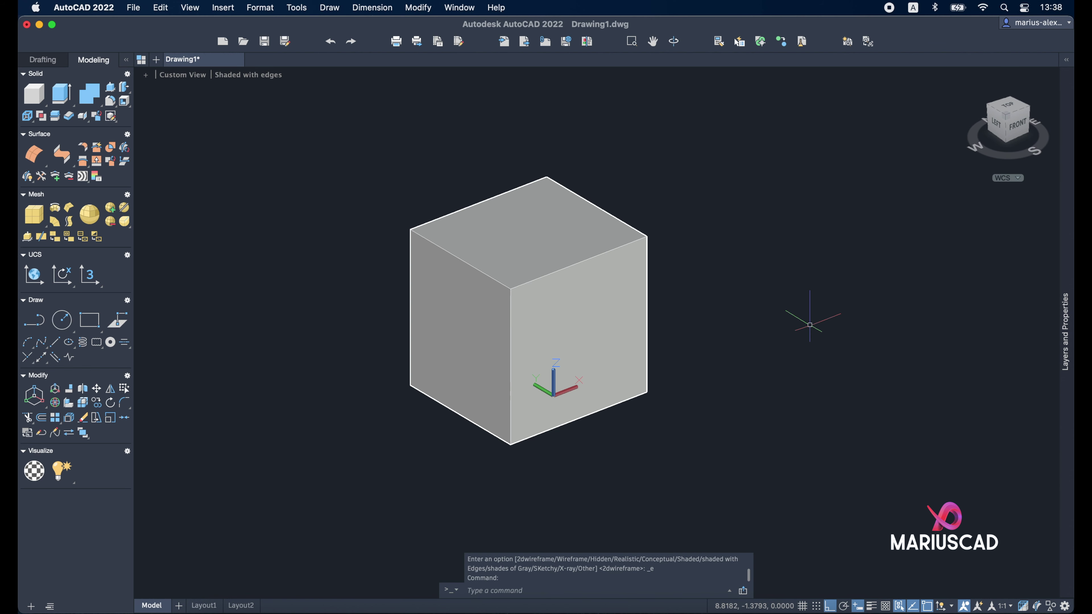
mouse_move(792, 308)
middle_down()
mouse_move(836, 407)
mouse_move(748, 359)
mouse_move(740, 375)
middle_up()
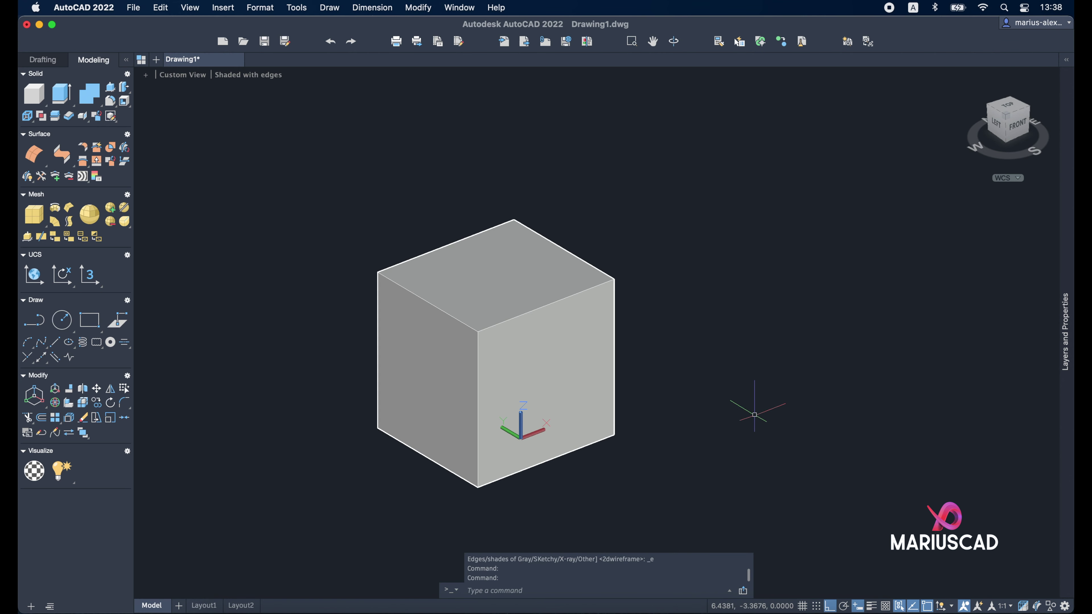
mouse_move(736, 407)
shift+middle_down()
mouse_move(734, 339)
mouse_move(778, 261)
mouse_move(895, 484)
mouse_move(695, 497)
mouse_move(768, 441)
shift+middle_up()
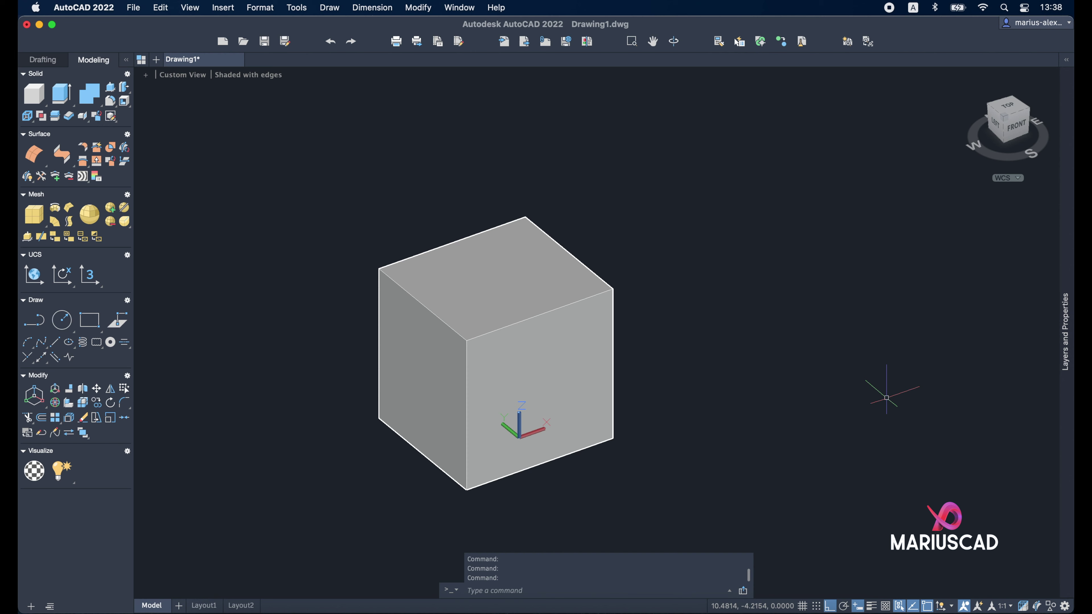
Step: Create a cylinder of radius 5 and height 10 beside the cube
text(cylin)
key(Return)
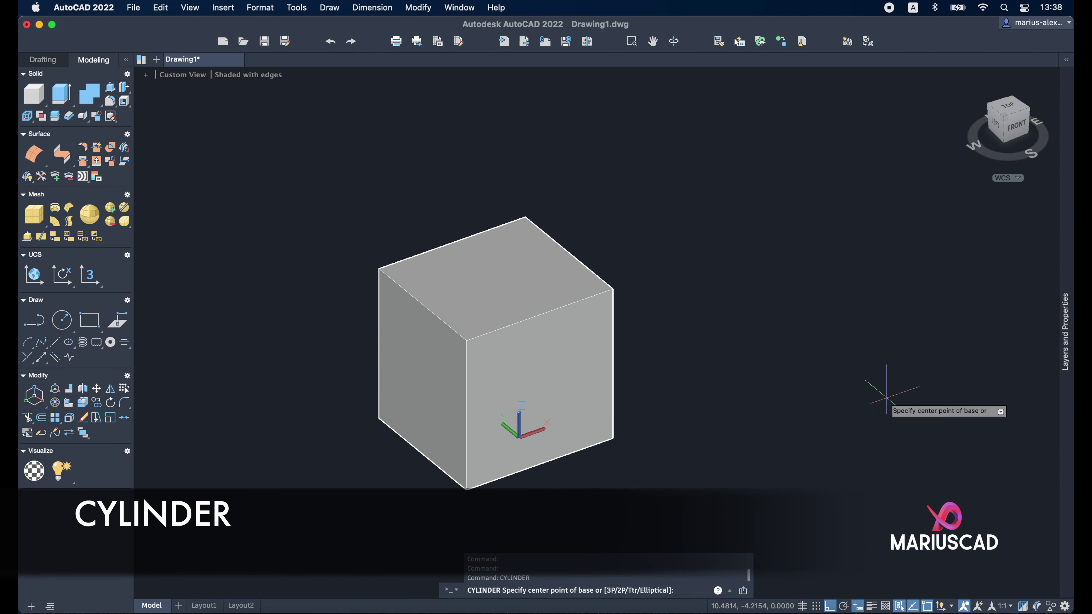
click(790, 414)
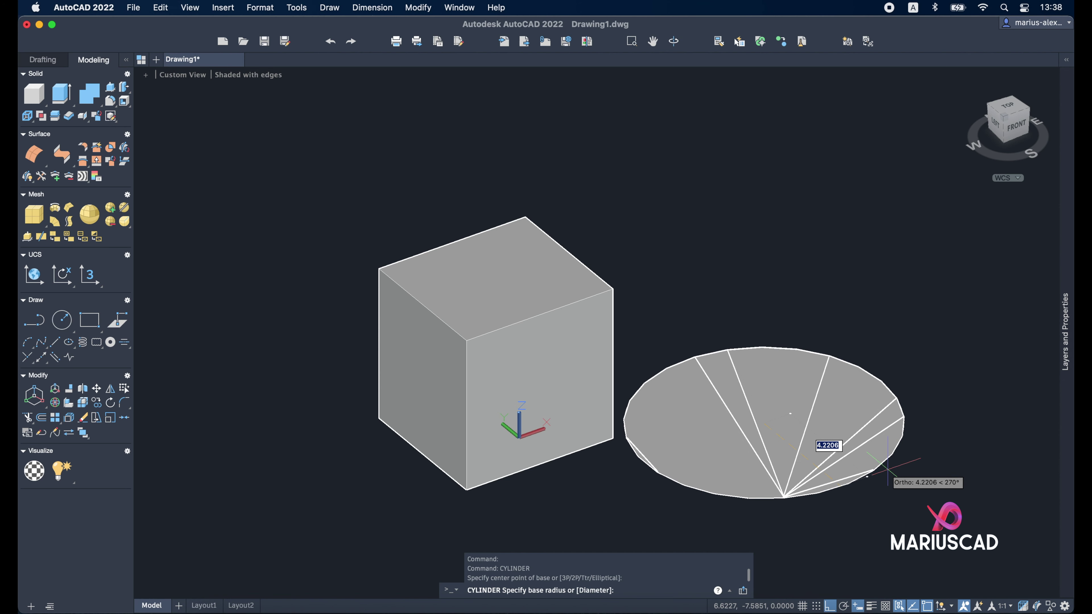
text(5)
key(Return)
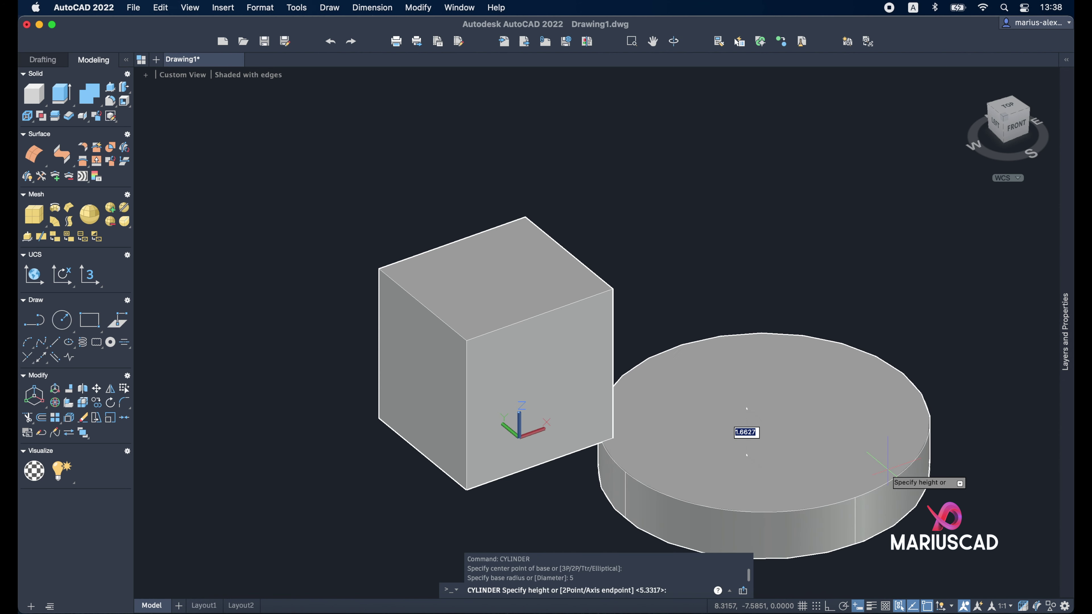
middle_drag(786, 129, 727, 234)
scroll(727, 235, down, 3)
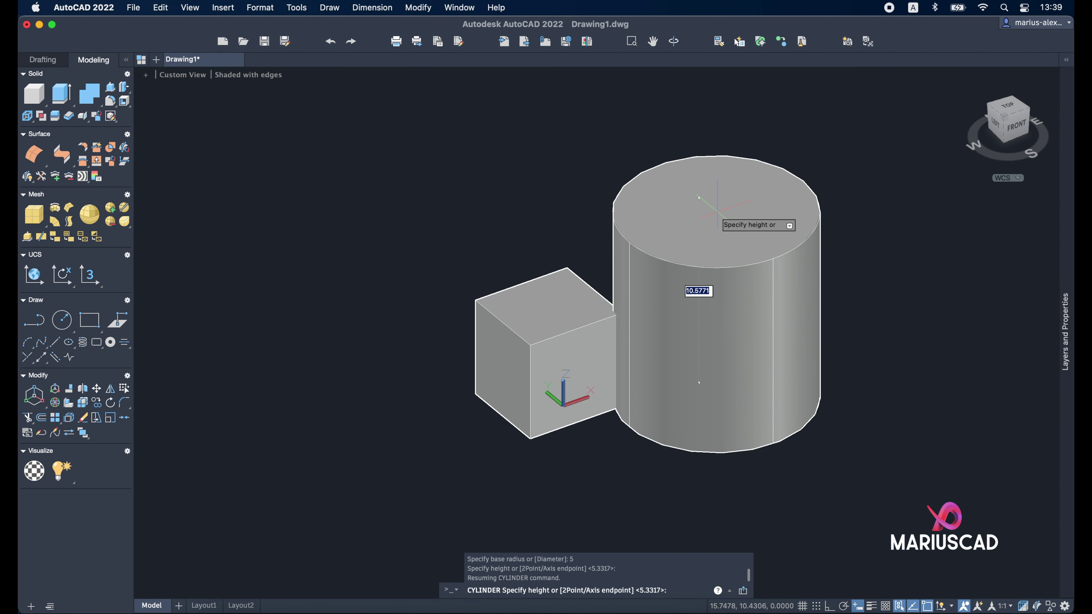
text(10)
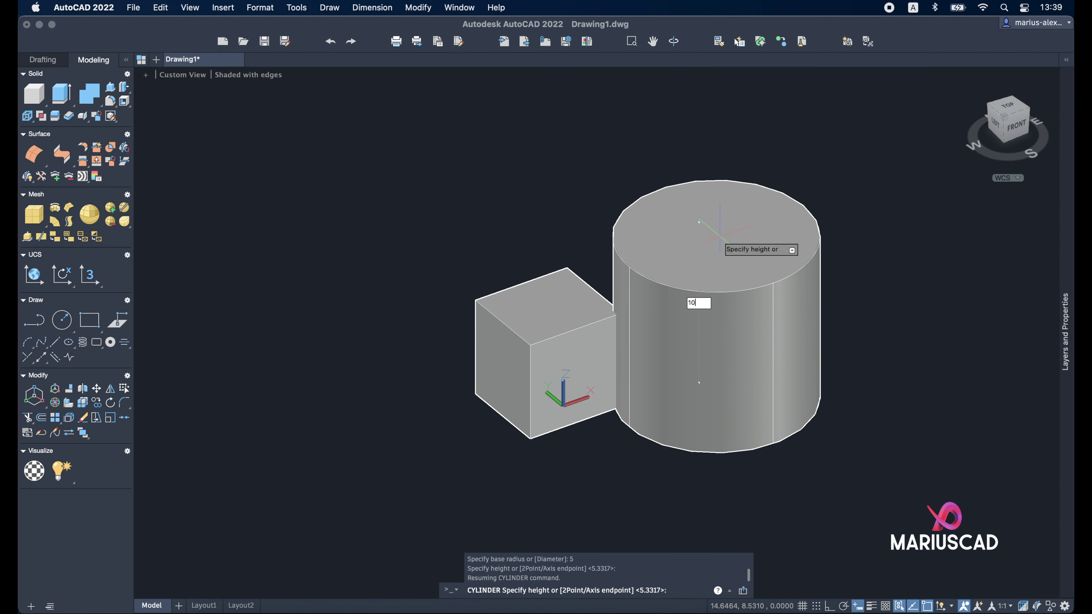
key(Return)
mouse_move(804, 372)
shift+middle_down()
mouse_move(755, 311)
mouse_move(931, 336)
shift+middle_up()
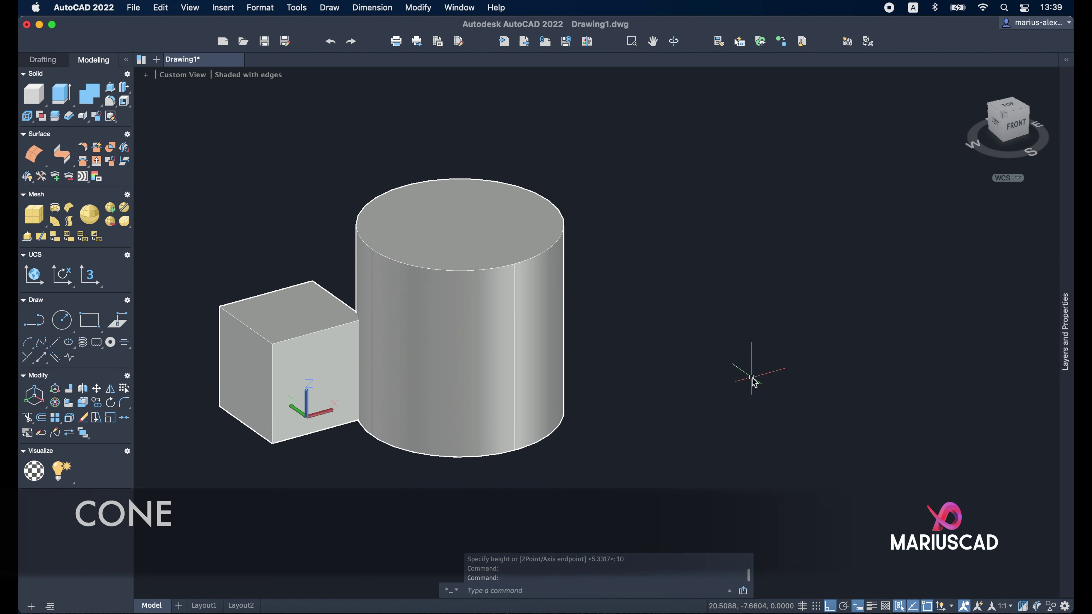
Step: Create a cone with base radius 5 and height 15 right of the cylinder
text(cone)
key(Return)
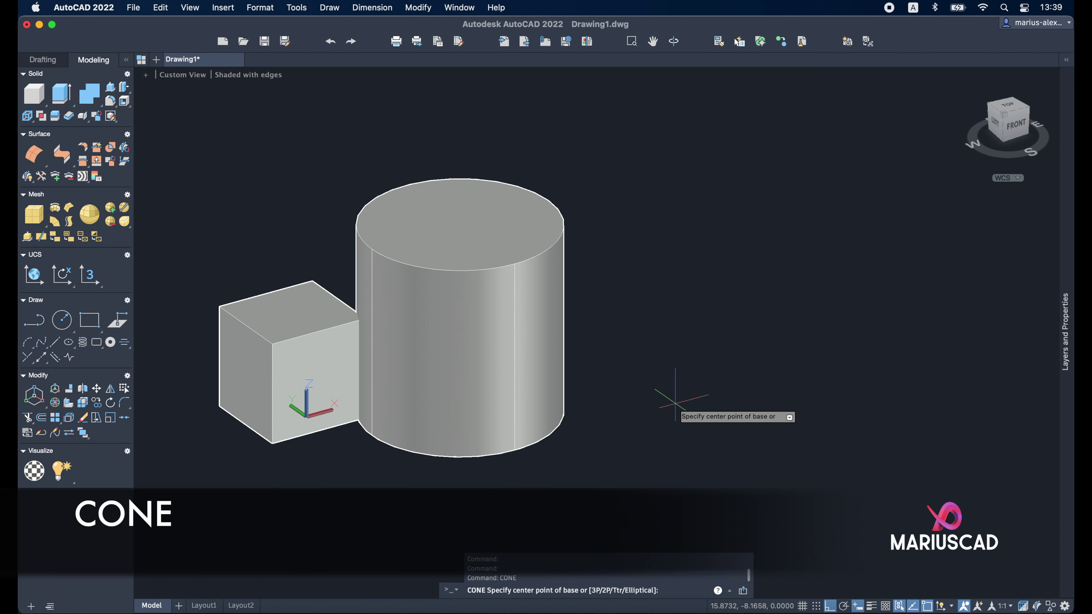
click(715, 404)
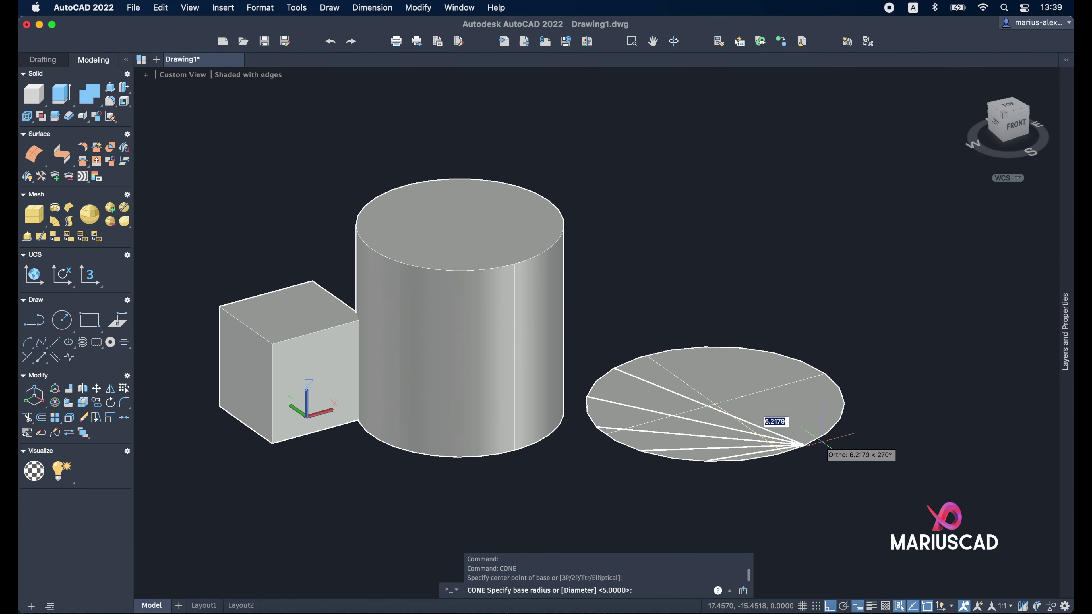
text(5)
key(Return)
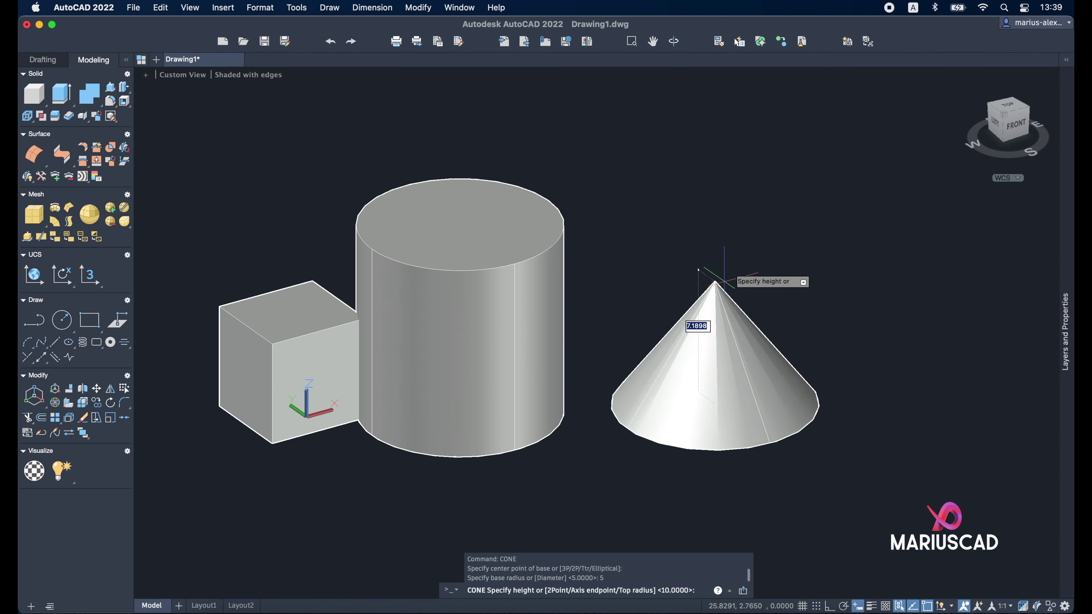
text(15)
key(Return)
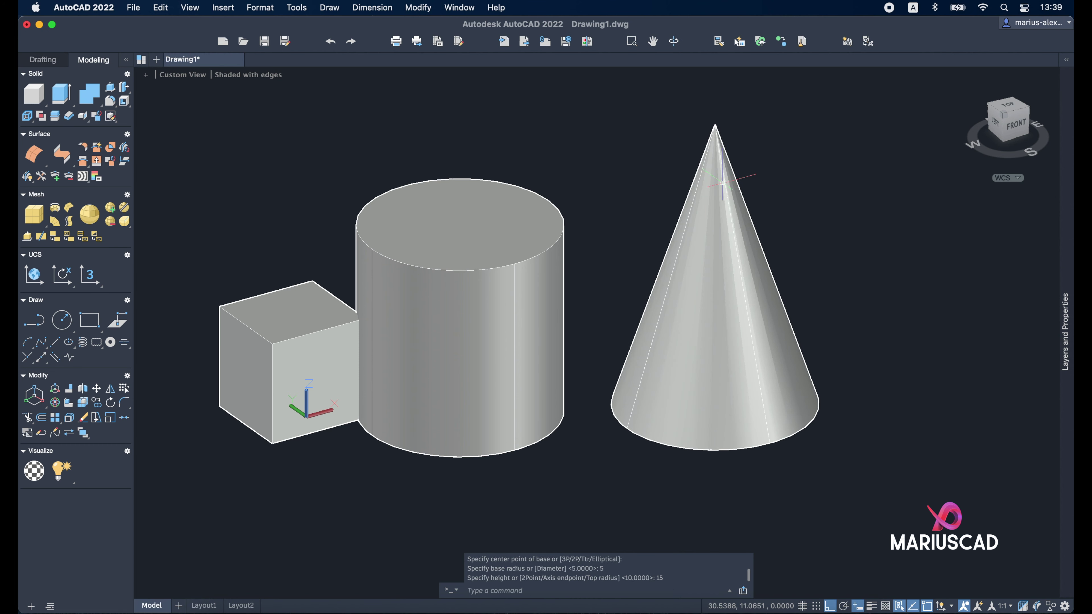
shift+middle_drag(817, 443, 903, 346)
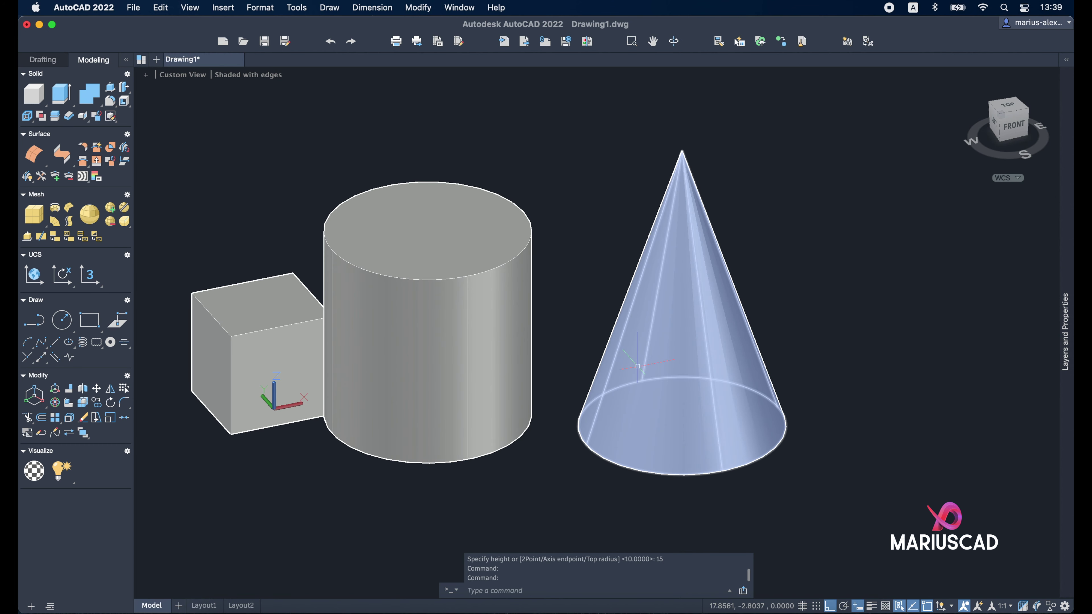
mouse_move(698, 350)
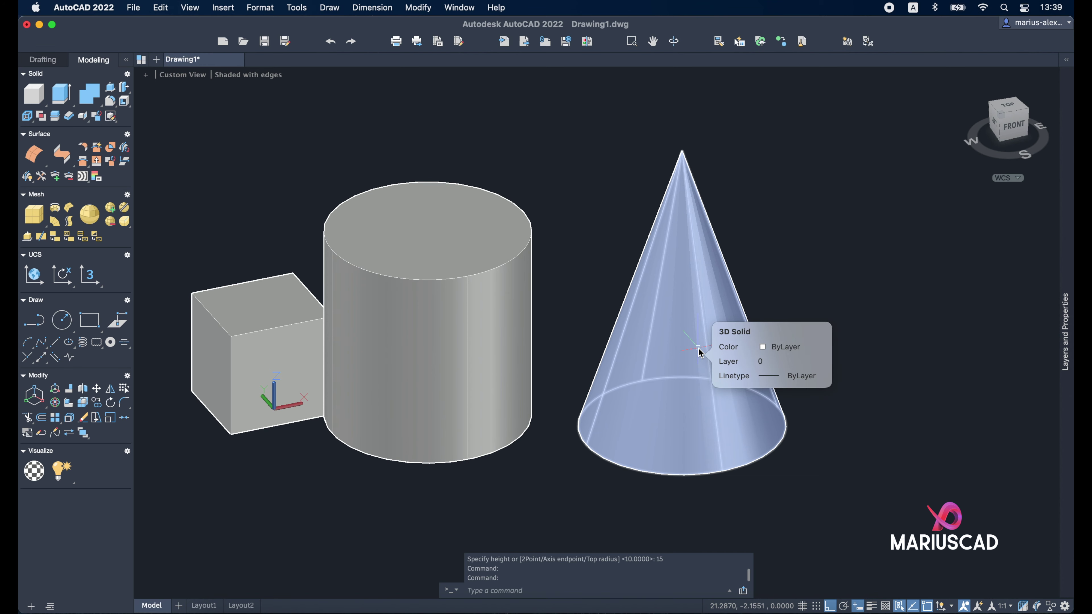
Step: Check the cone's Properties, deselect it, and pan to make room on the right
double_click(699, 352)
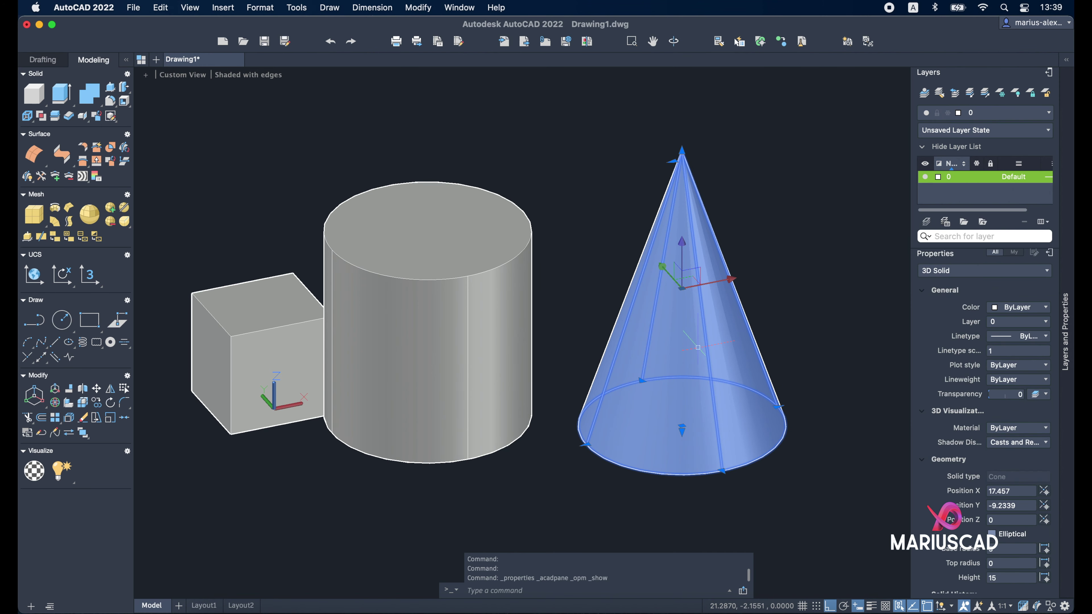
key(Escape)
key(Escape)
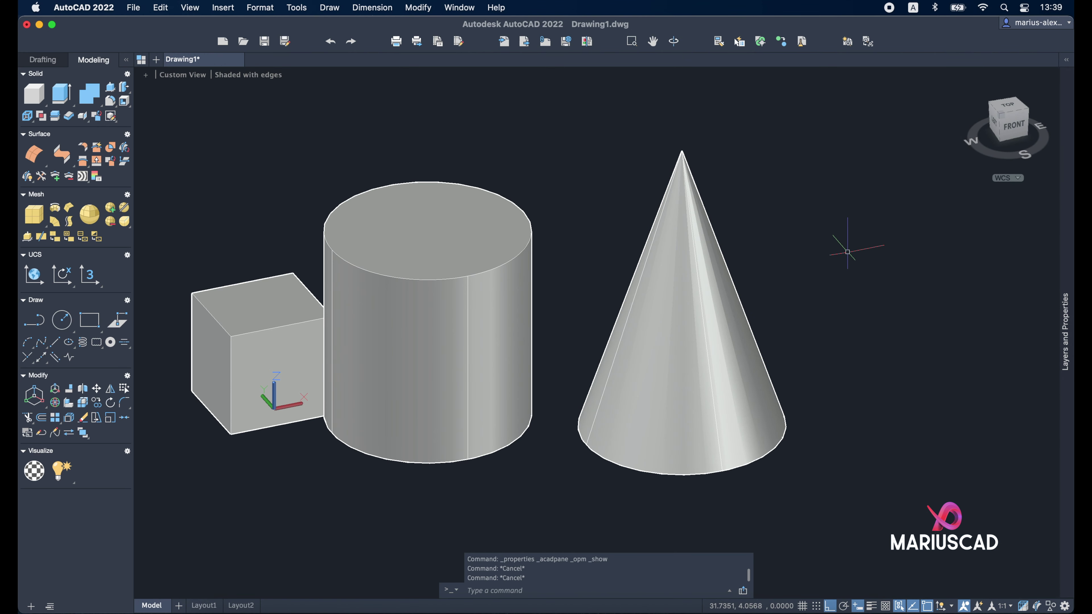
middle_drag(955, 317, 780, 332)
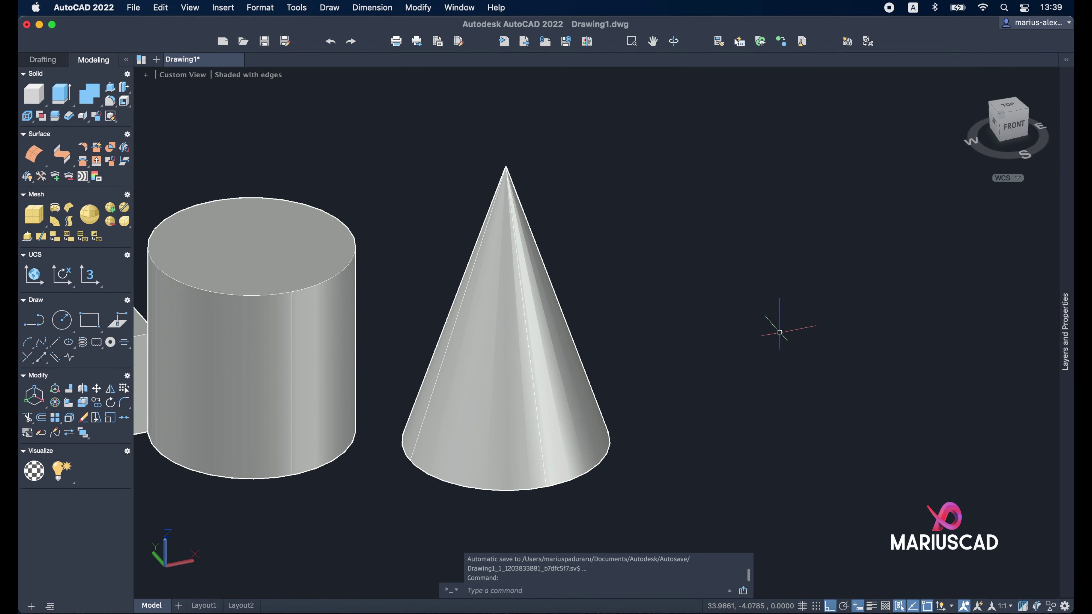
Step: Add a pyramid with base radius 5 and height 15, then display 2D Wireframe
text(pyr)
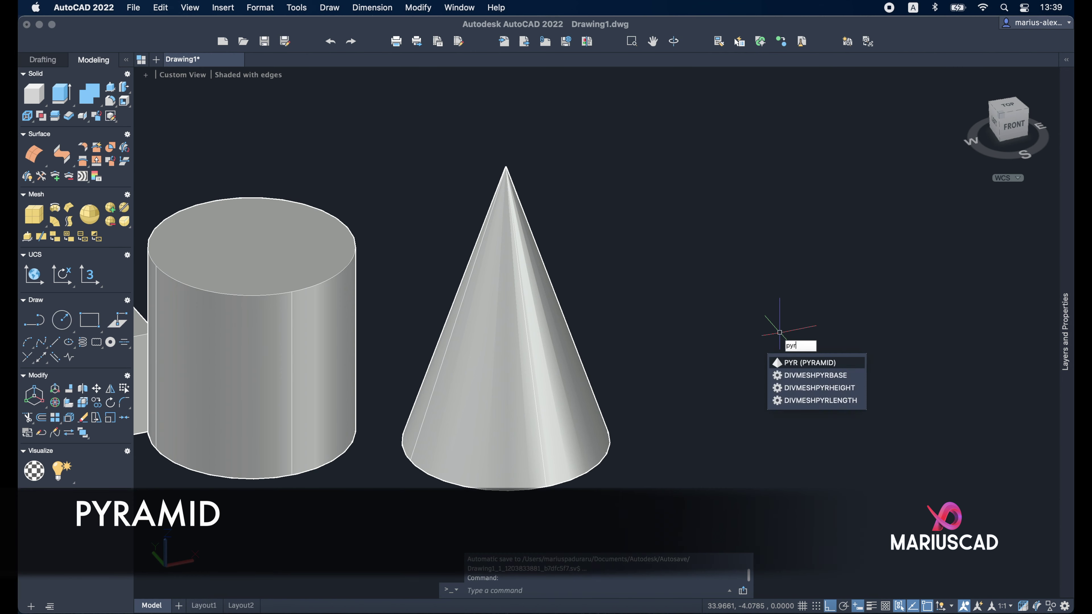
key(Return)
click(735, 402)
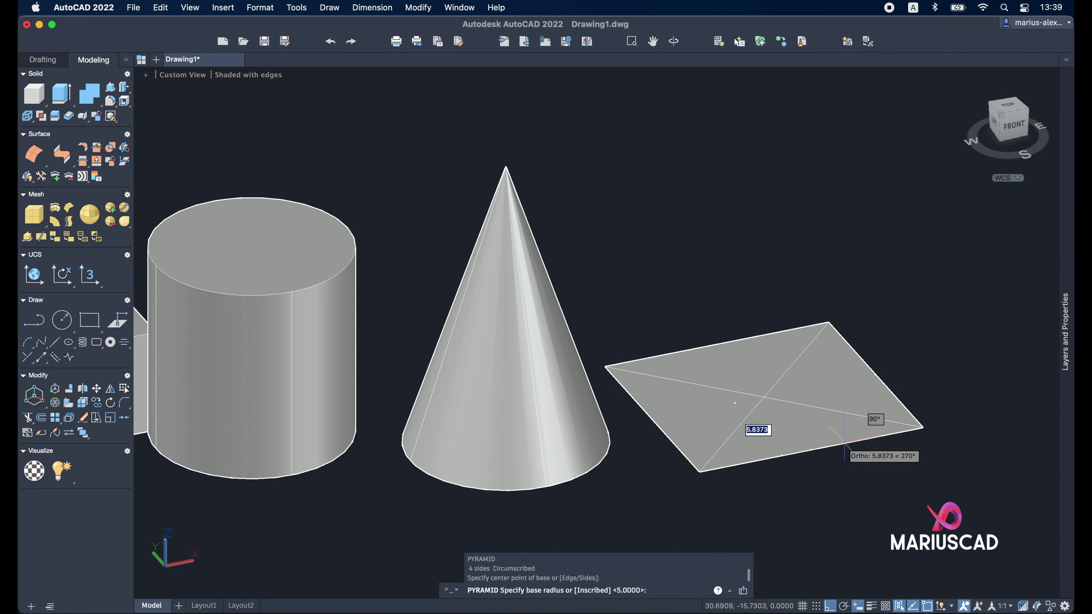
text(5)
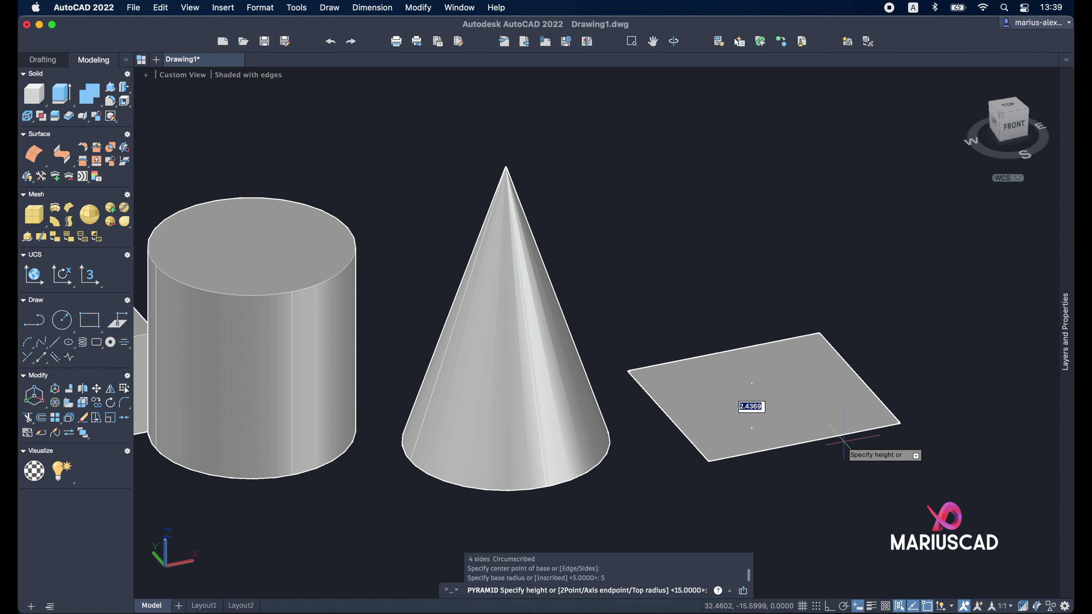
key(Return)
text(15)
key(Return)
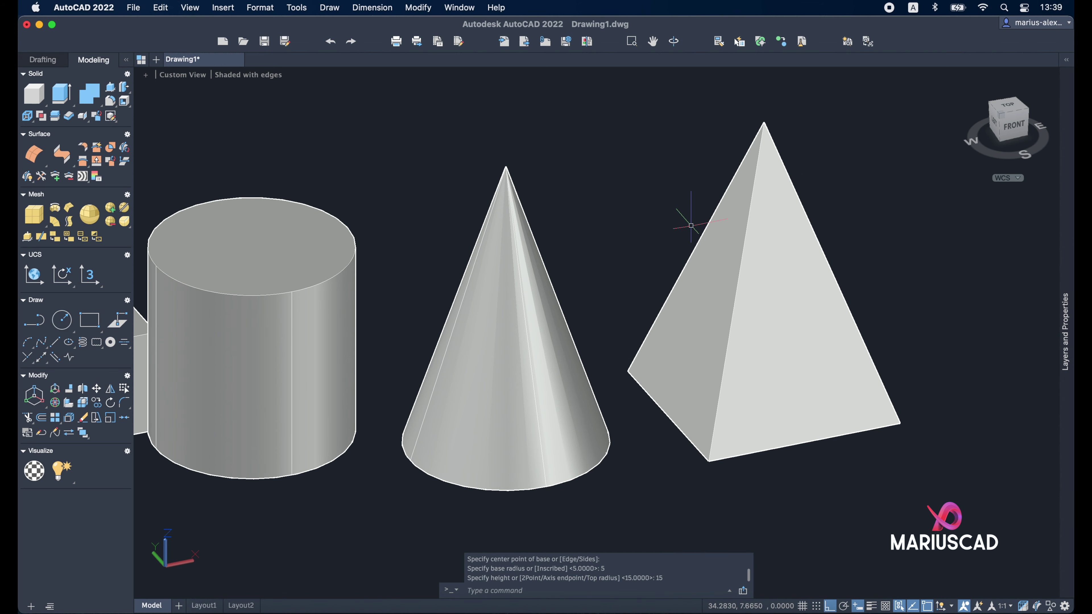
click(247, 74)
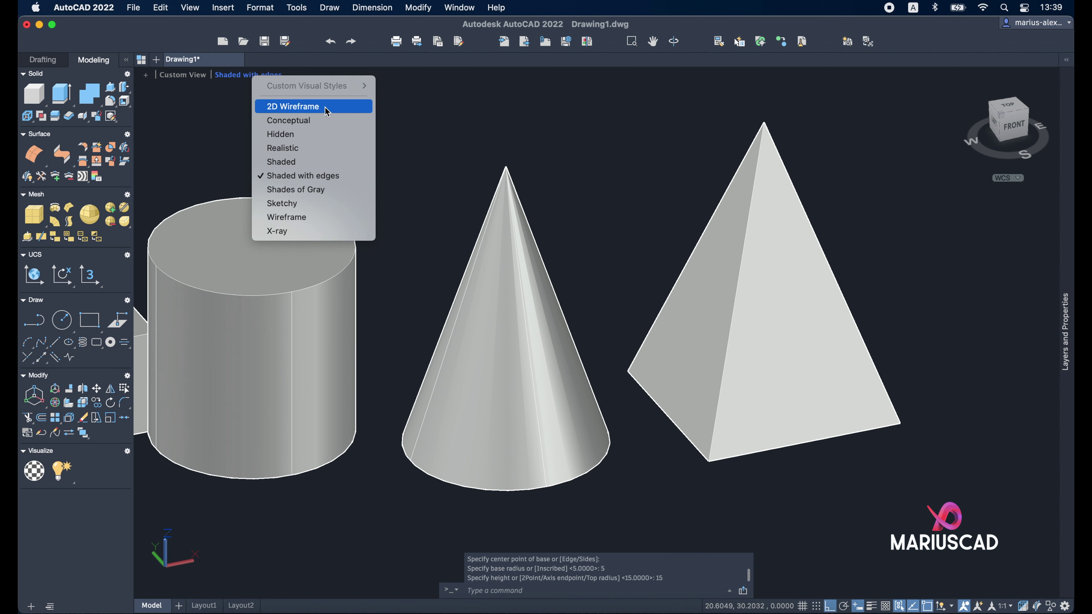
click(292, 106)
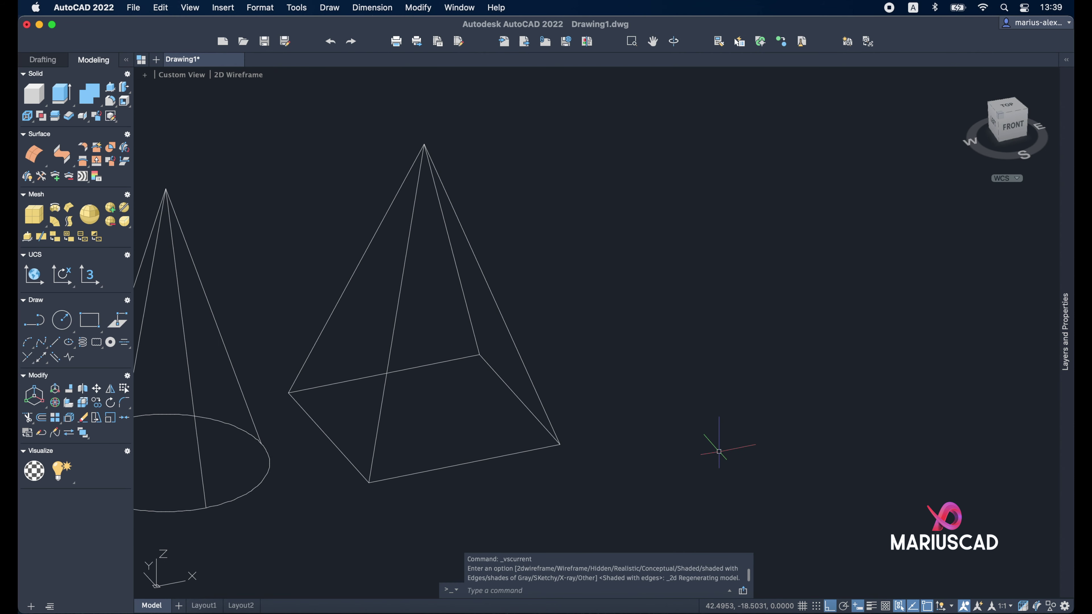
Step: Add a second pyramid with inscribed base radius 10 and height 15
text(pyr)
key(Return)
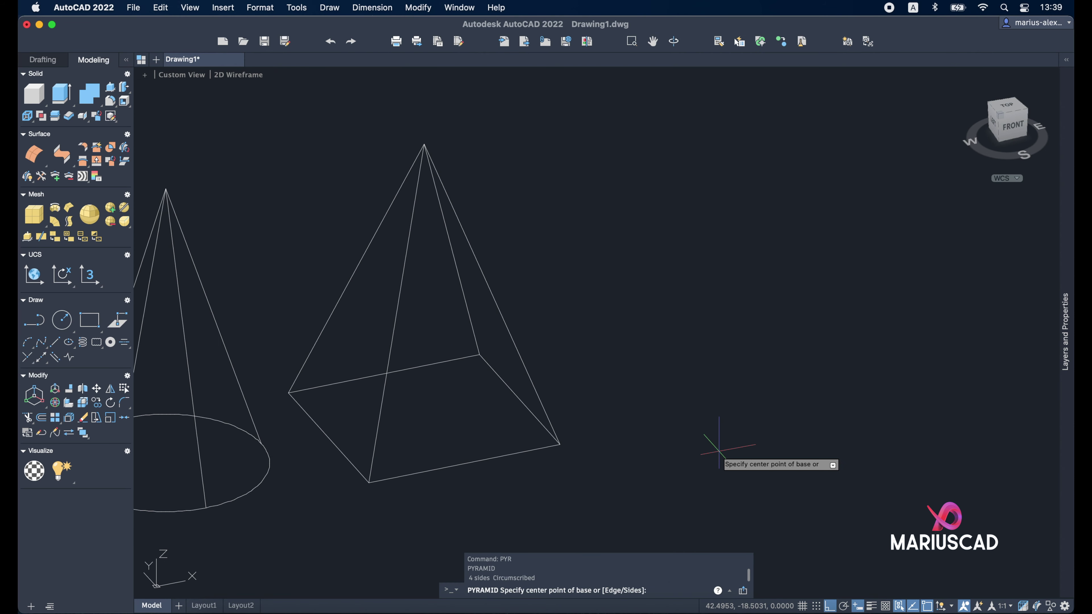
click(718, 384)
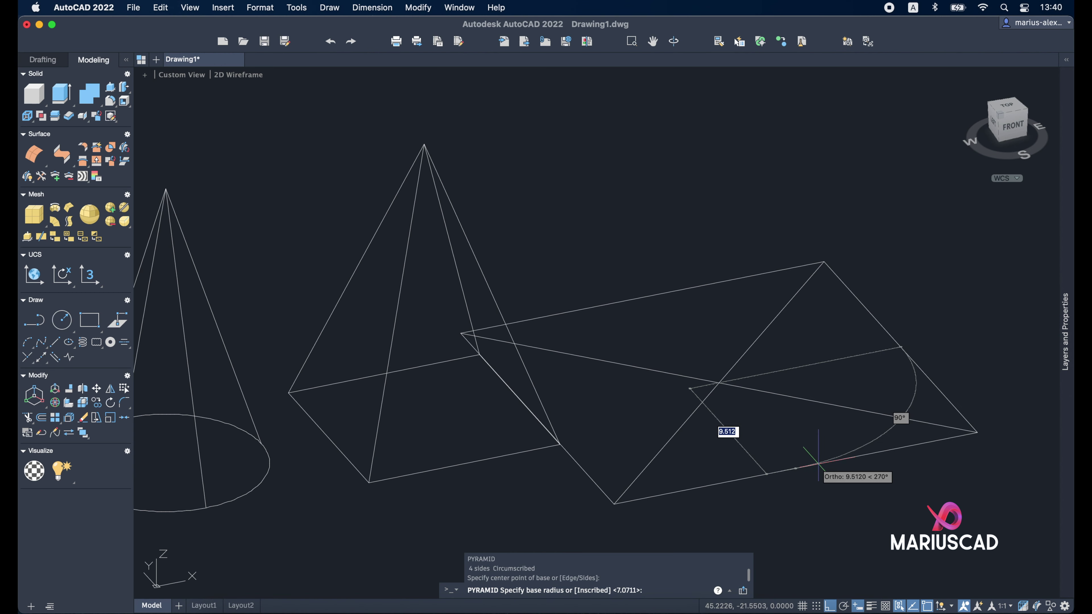
text(inscribed)
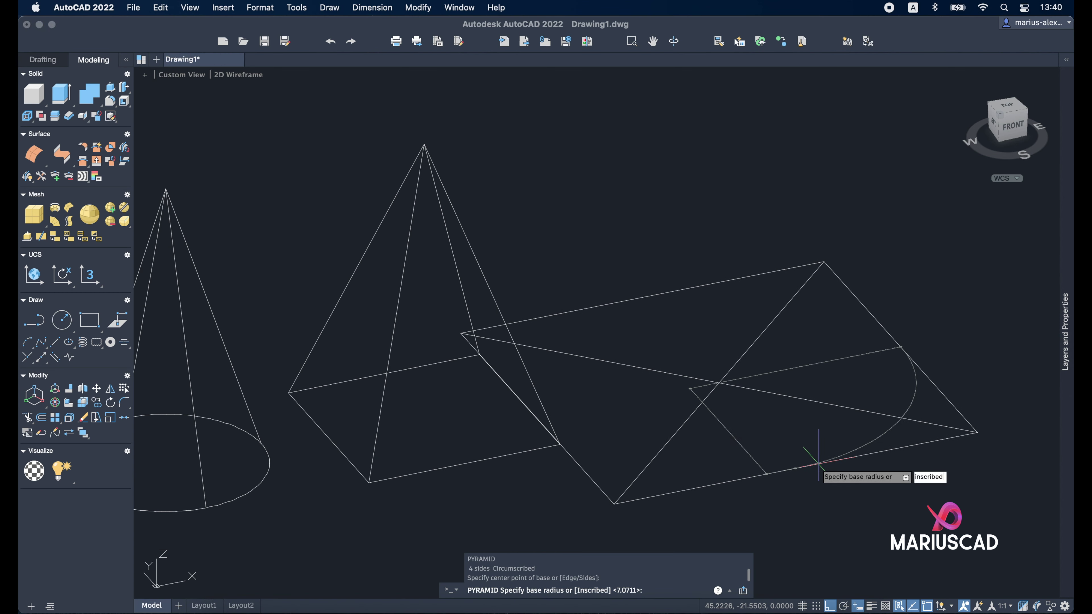
key(Return)
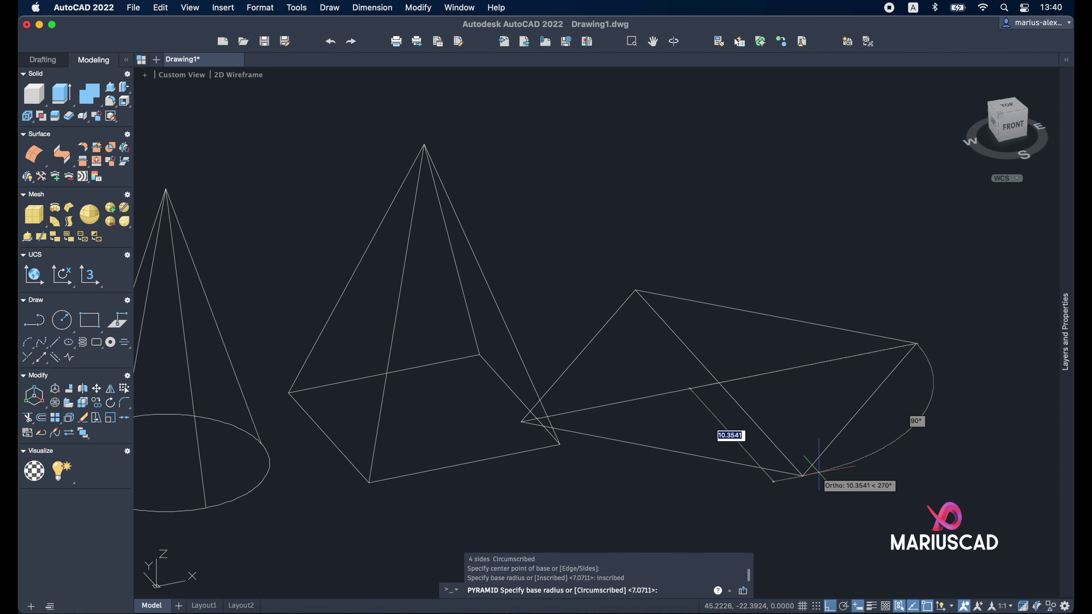
text(10)
key(Return)
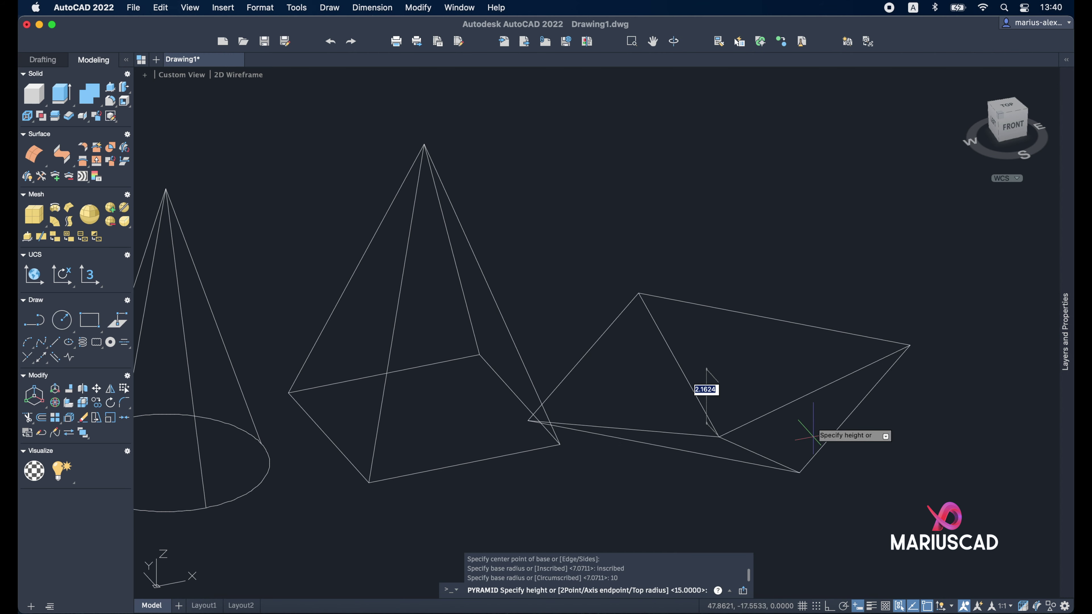
middle_drag(719, 122, 706, 146)
text(1)
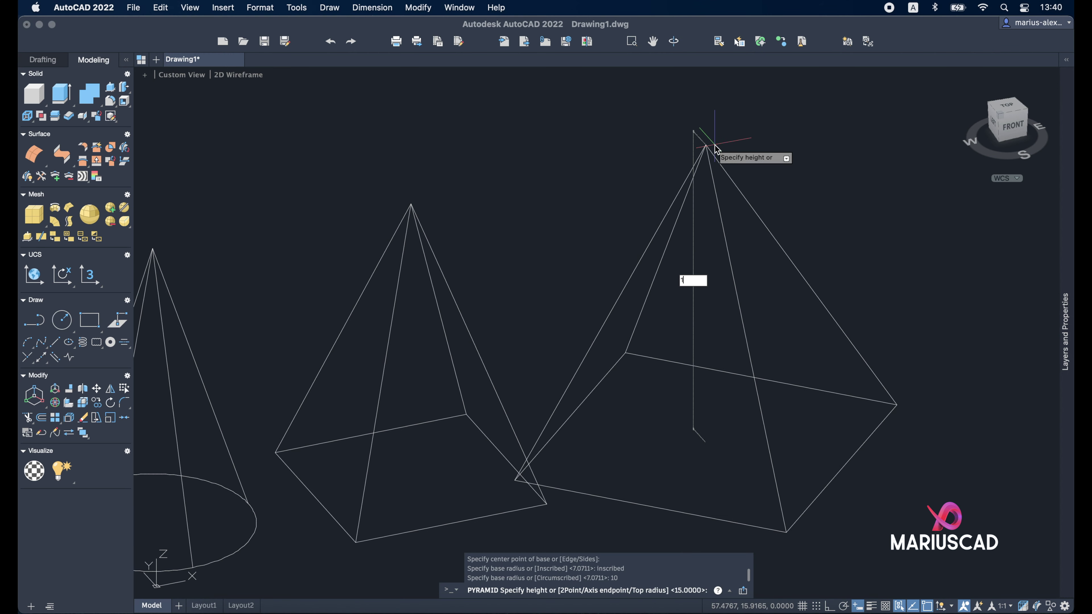
text(5)
key(Return)
mouse_move(647, 291)
shift+middle_down()
mouse_move(800, 278)
mouse_move(646, 300)
mouse_move(848, 344)
mouse_move(699, 341)
shift+middle_up()
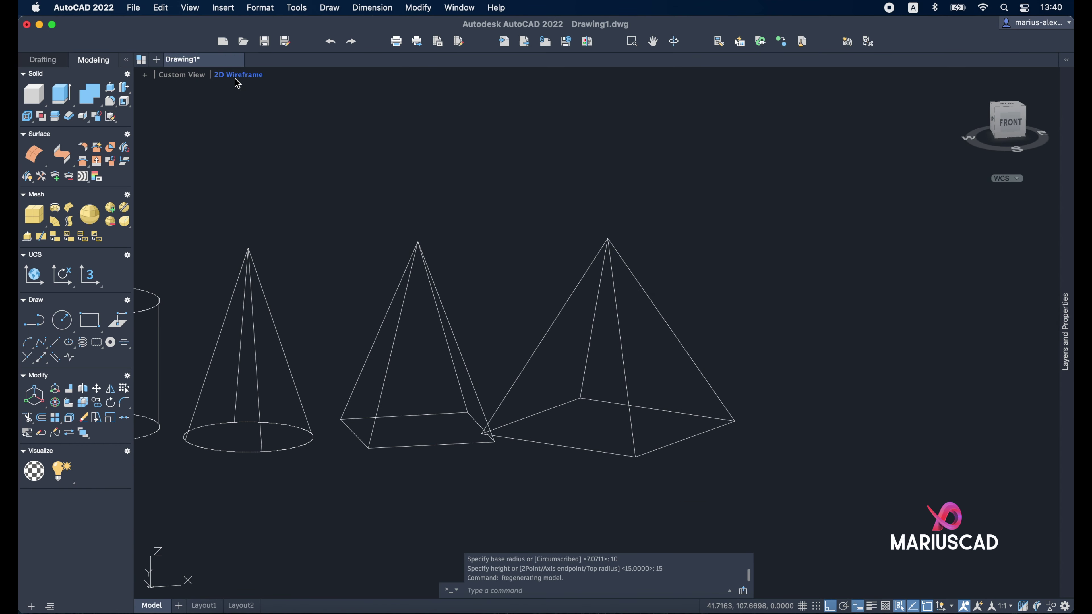
Step: Switch the display back to Shaded with edges and frame the pyramids
click(237, 76)
click(292, 178)
middle_drag(946, 368, 768, 370)
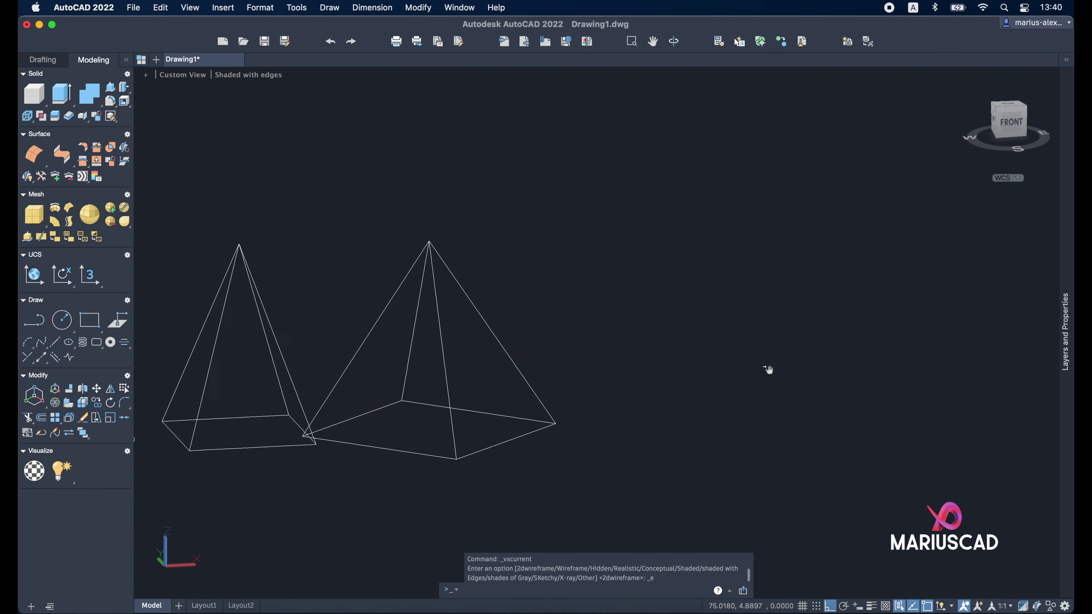
middle_drag(702, 411, 731, 417)
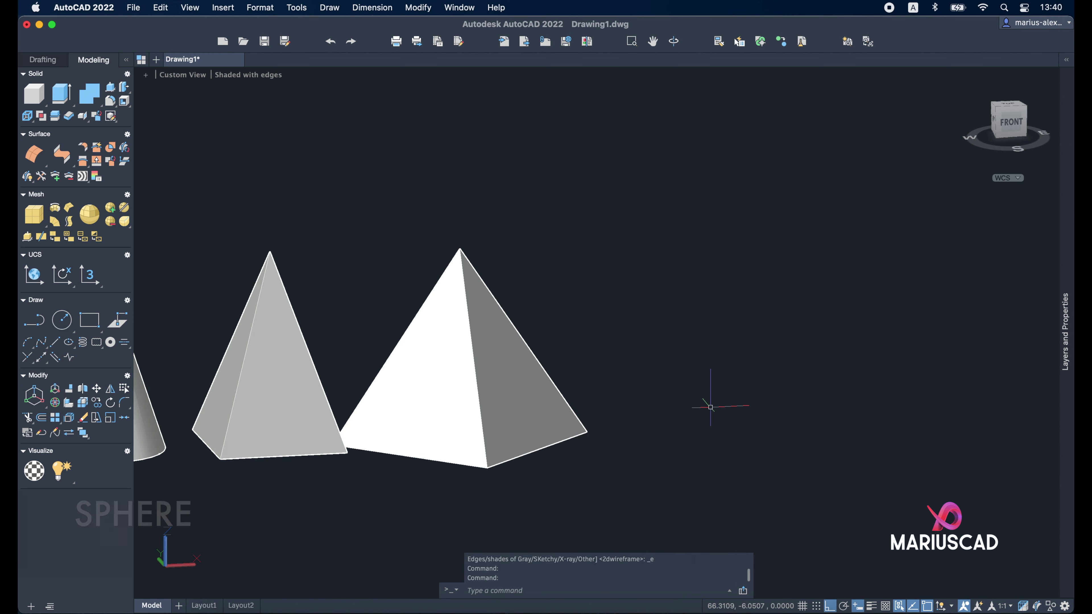
Step: Place a sphere of radius 5 to the right of the pyramids
text(sphere)
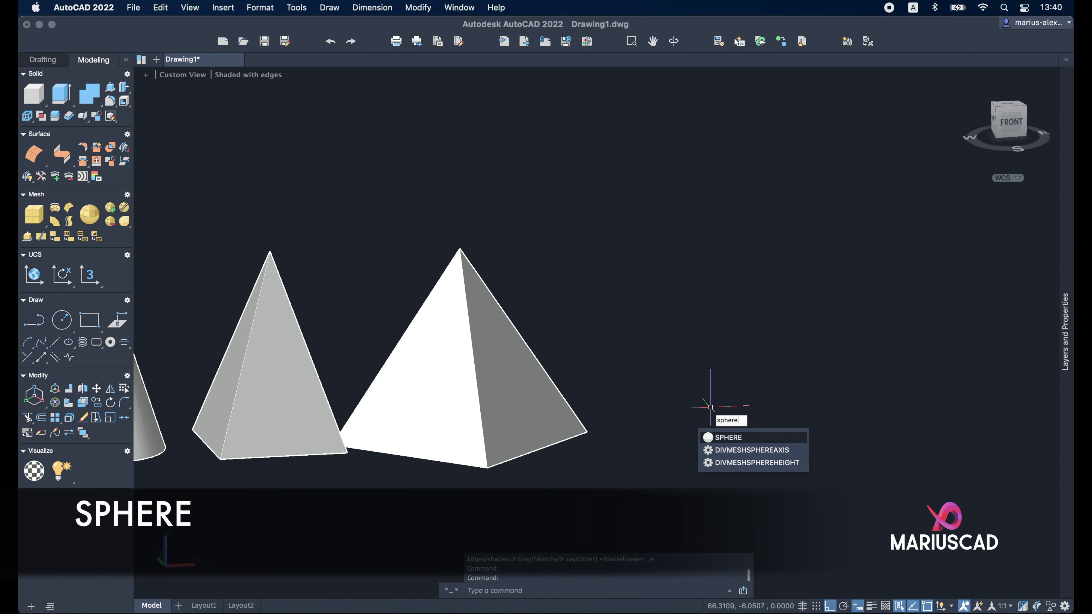
key(Return)
click(630, 316)
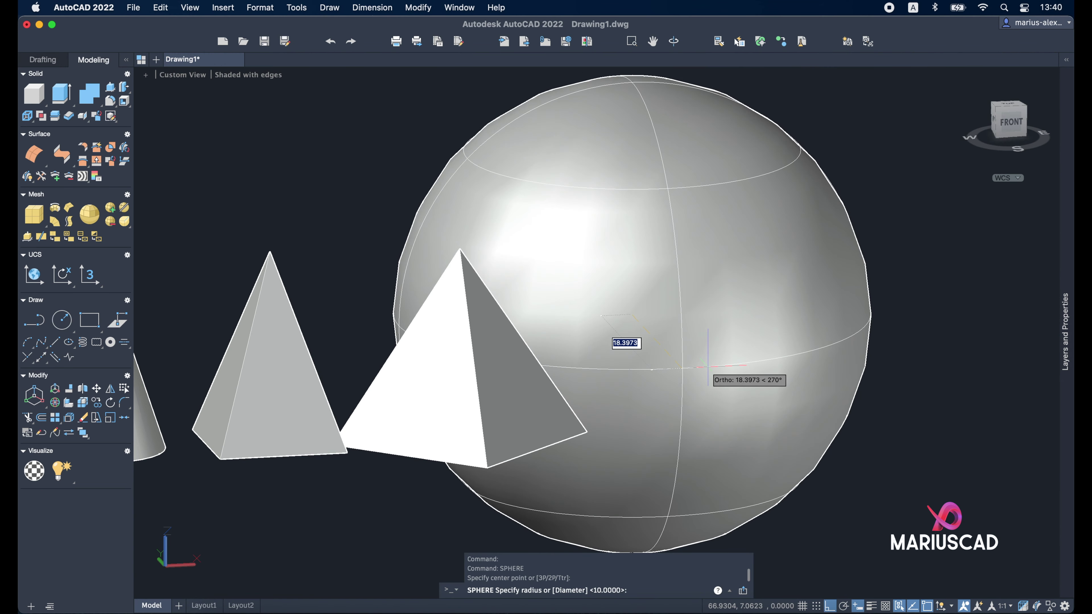
text(5)
key(Return)
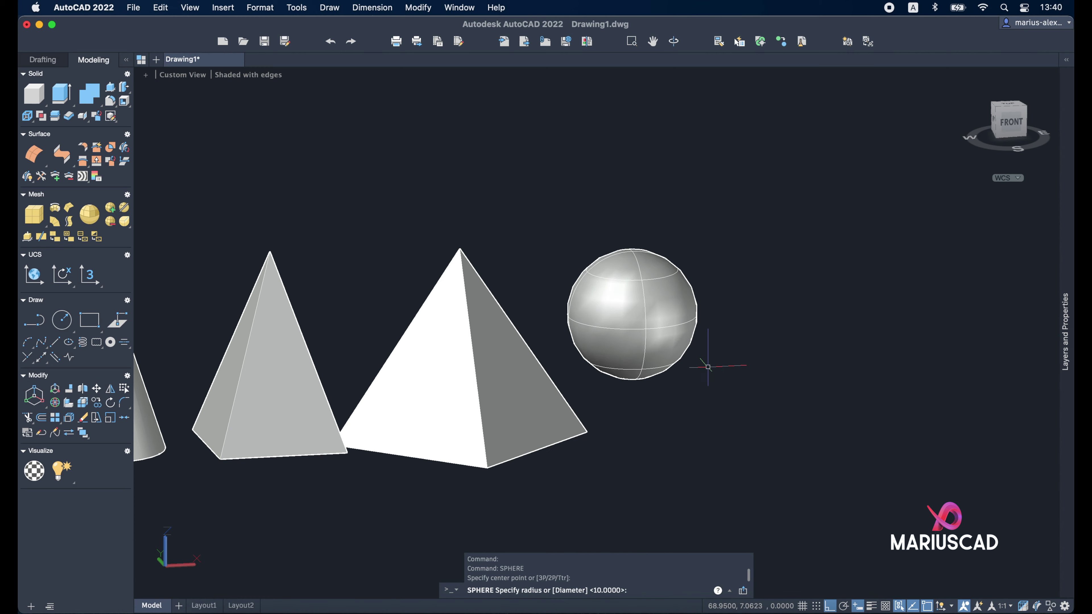
mouse_move(706, 365)
shift+middle_down()
mouse_move(542, 408)
mouse_move(671, 415)
mouse_move(624, 364)
shift+middle_up()
mouse_move(722, 346)
shift+middle_down()
mouse_move(776, 439)
mouse_move(695, 371)
shift+middle_up()
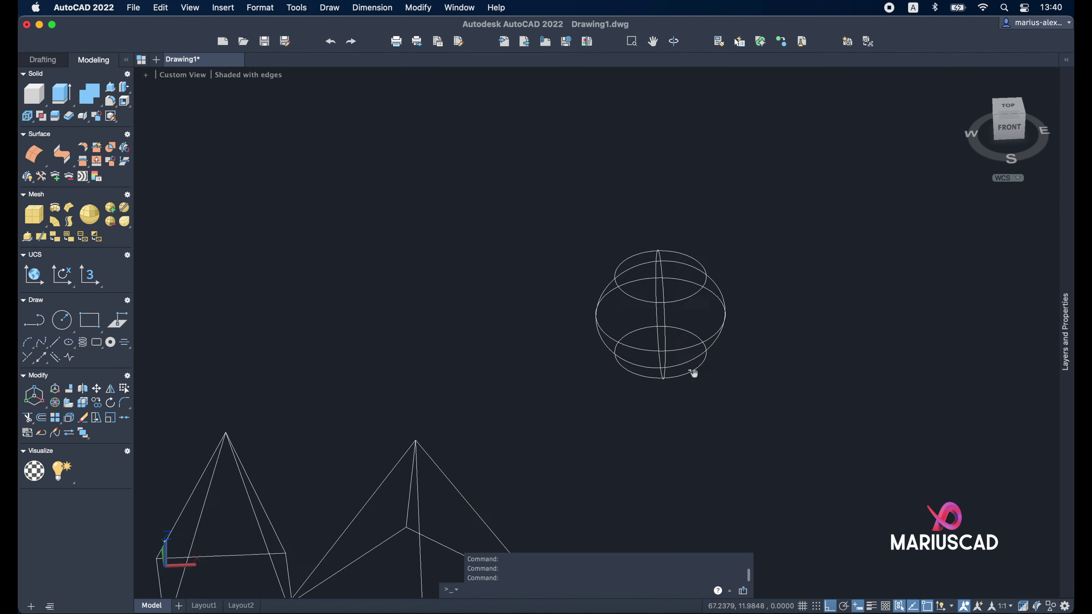
Step: Window-select all six primitive solids and delete them
scroll(695, 371, down, 3)
click(830, 467)
click(283, 174)
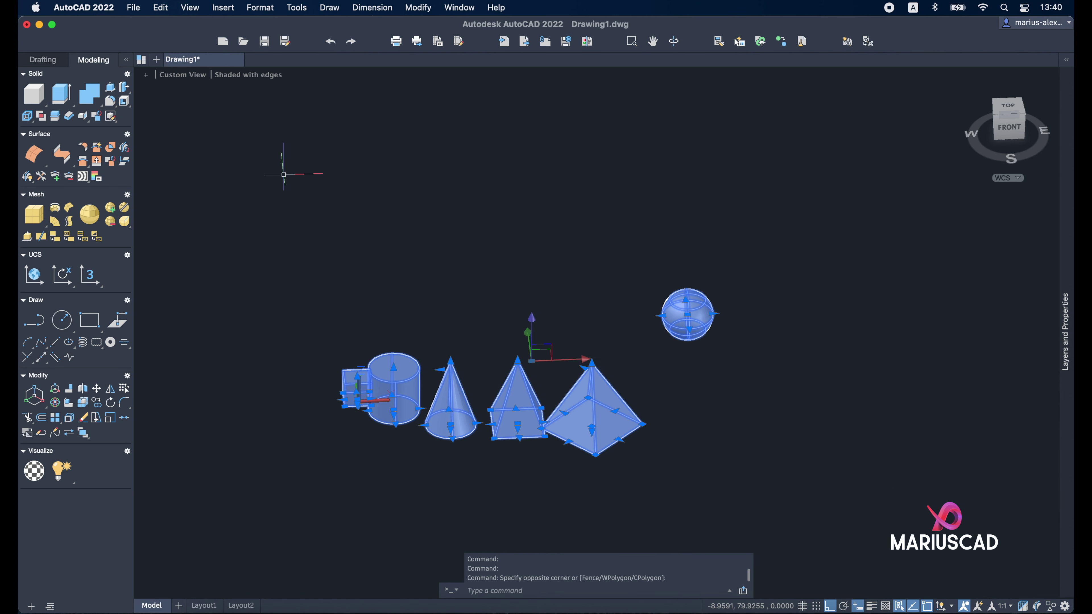
key(Delete)
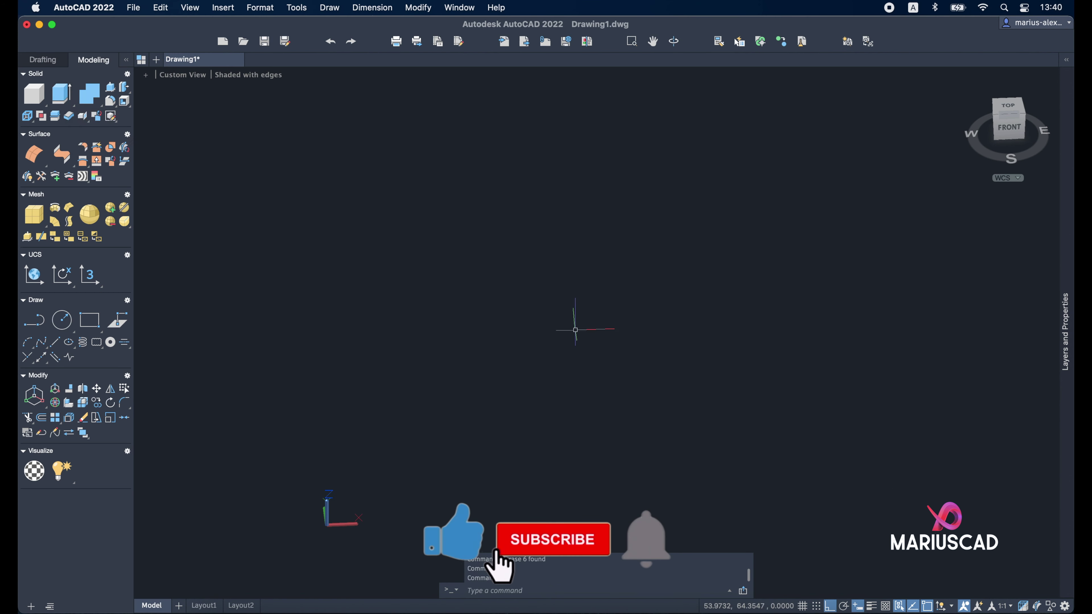
Step: Draw a square with LINE, entering 10 for each of the four sides
text(line)
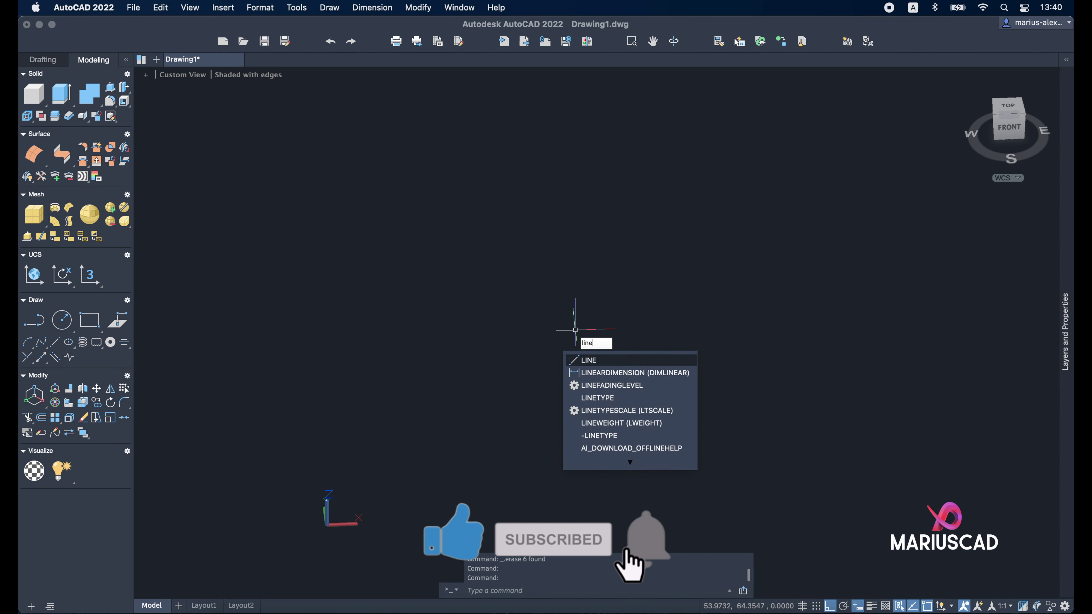
key(Return)
click(379, 353)
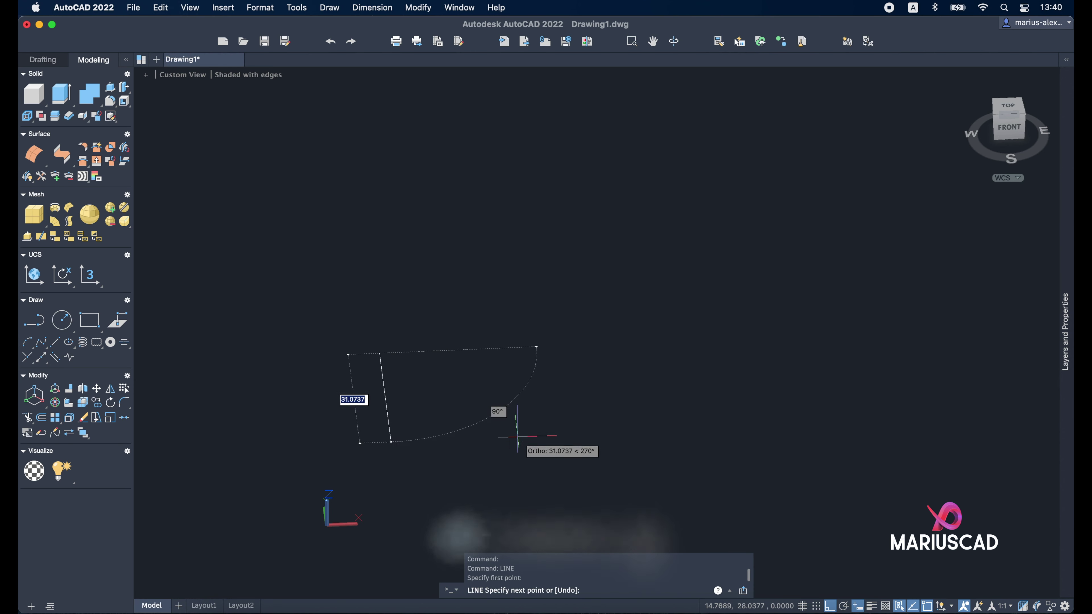
shift+middle_drag(496, 498, 544, 481)
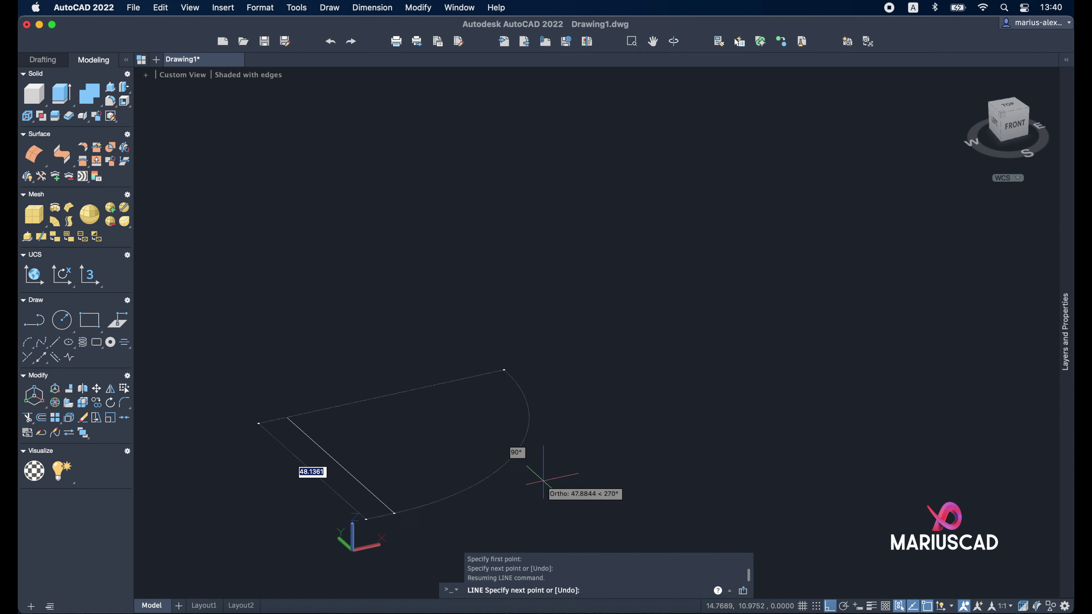
text(10)
key(Return)
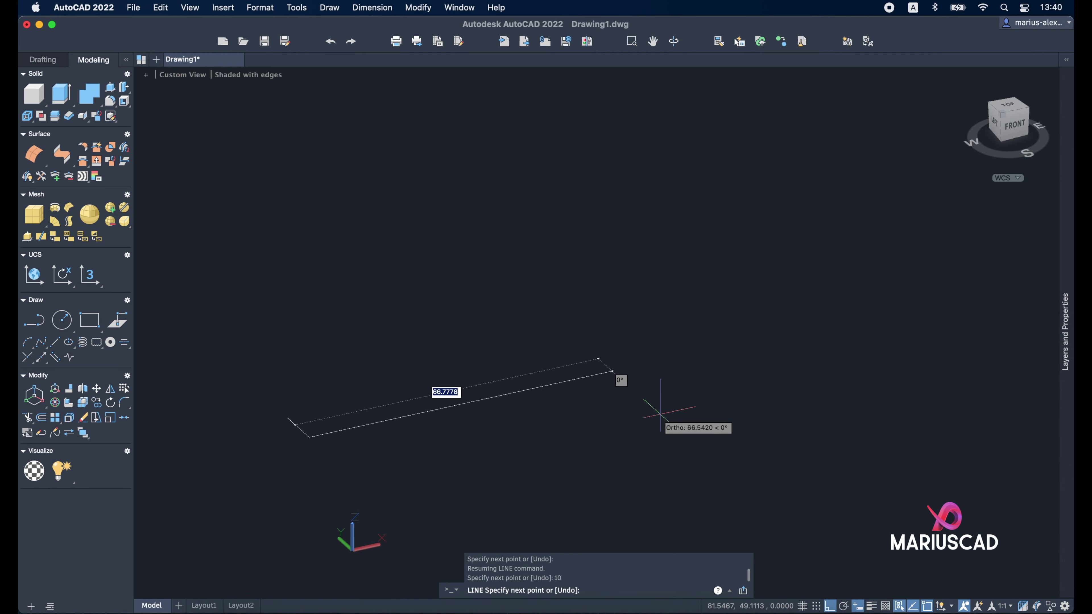
text(10)
key(Return)
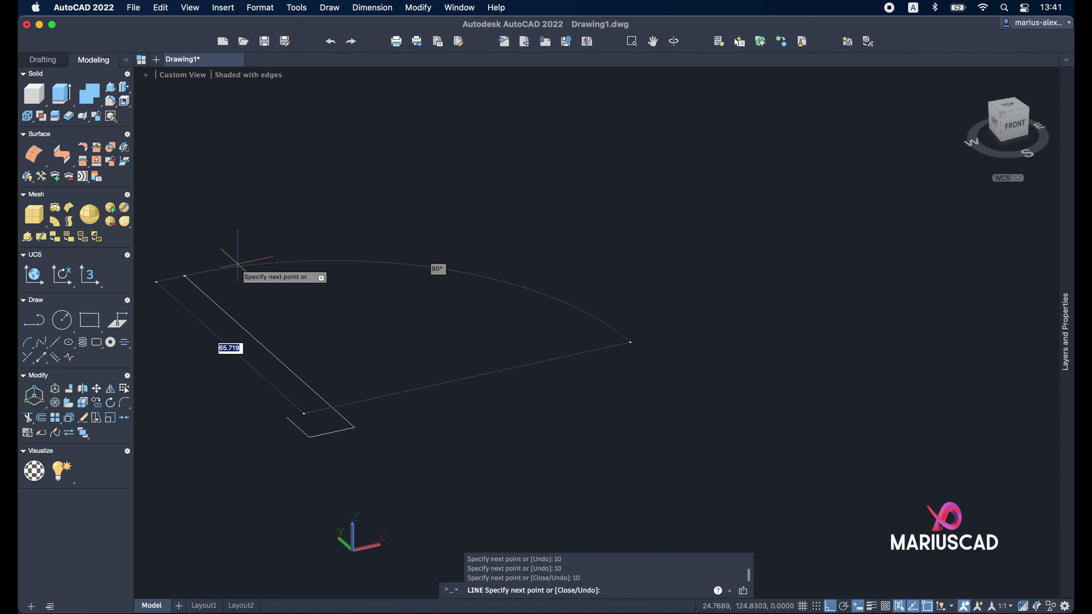
text(10)
key(Return)
text(1)
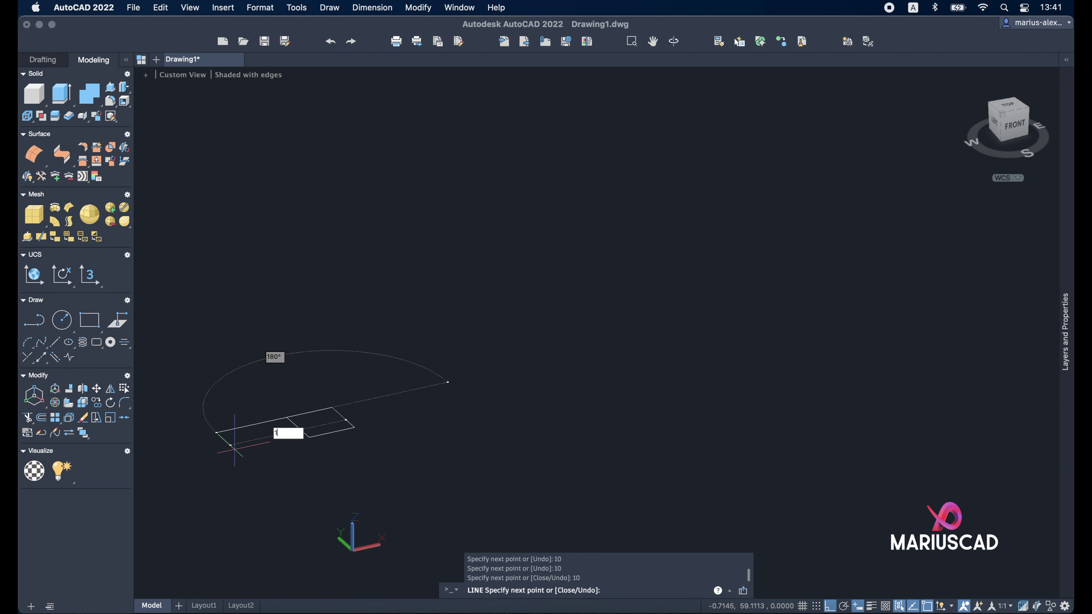
text(0)
key(Return)
Step: End the line command and zoom to the drawing extents
right_click(234, 446)
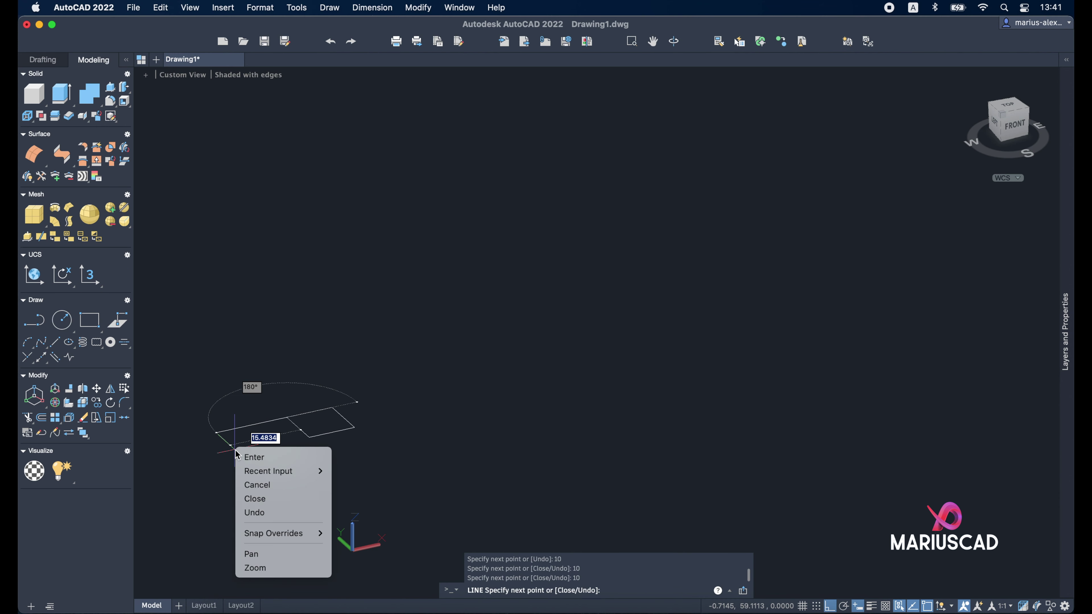
click(251, 454)
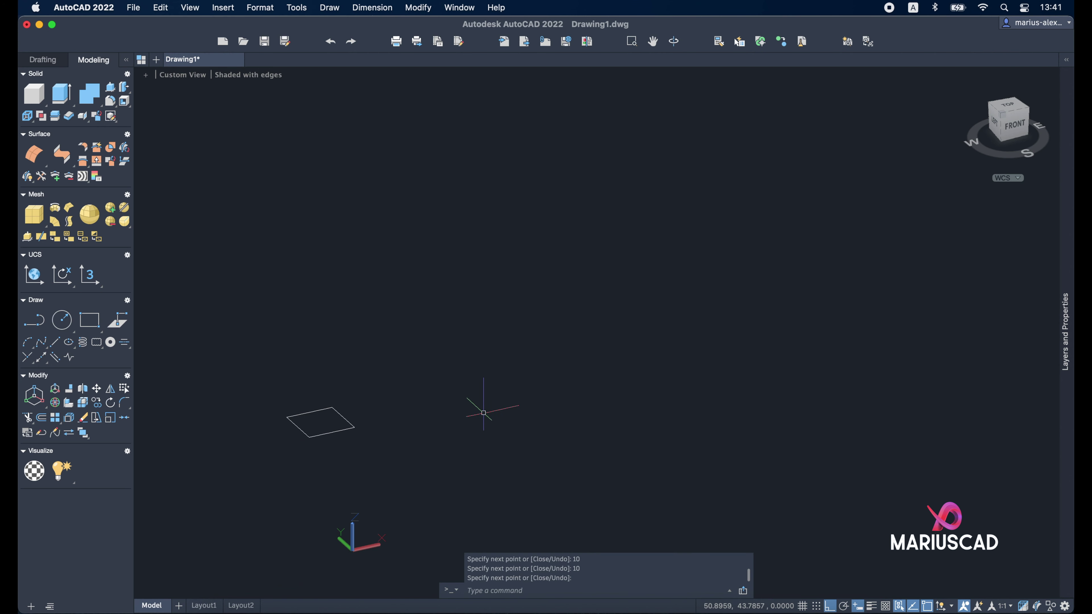
middle_click(609, 402)
middle_click(609, 402)
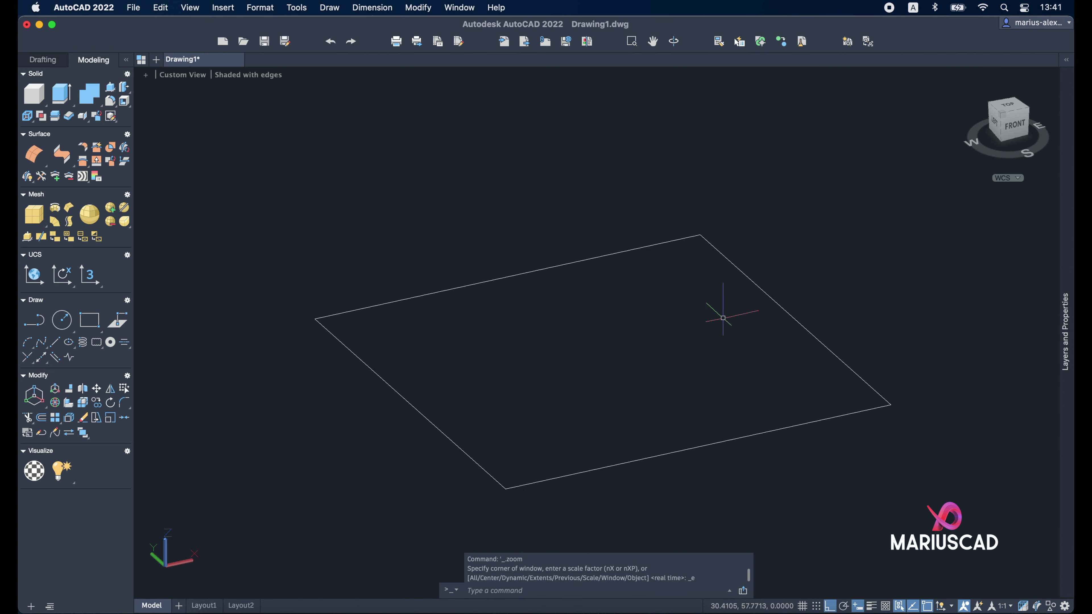
Step: Set a southwest isometric view with parallel projection and recentre the square
click(990, 108)
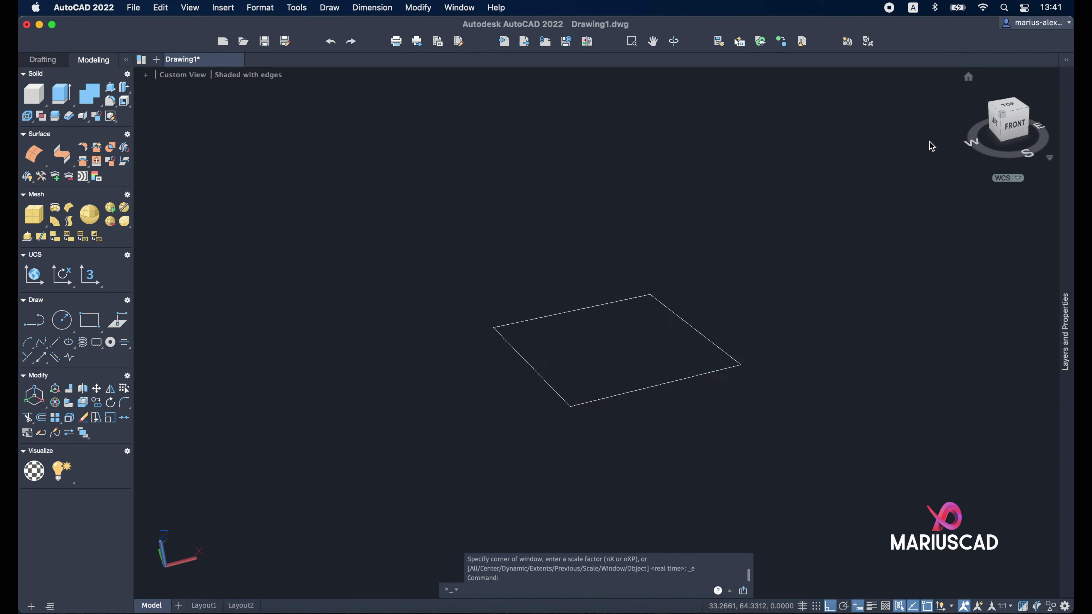
right_click(996, 119)
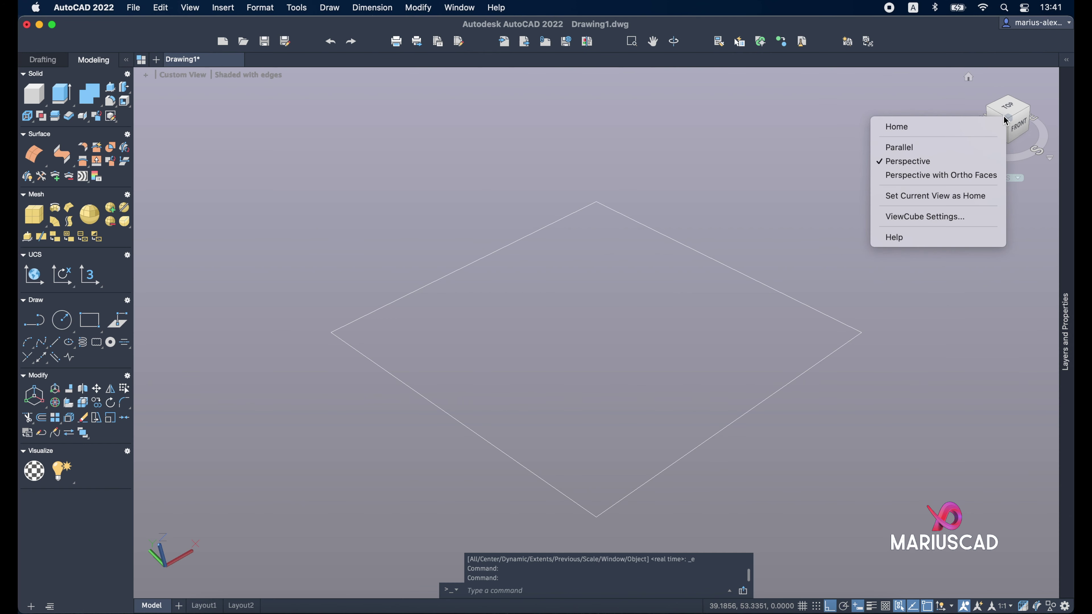
click(984, 151)
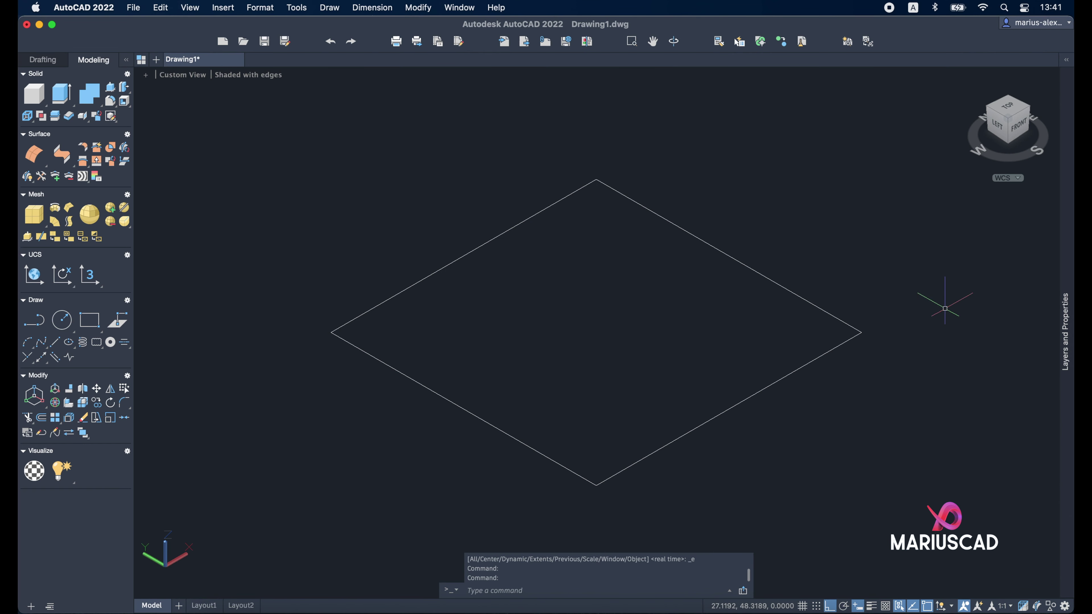
scroll(939, 314, down, 3)
middle_drag(914, 317, 743, 353)
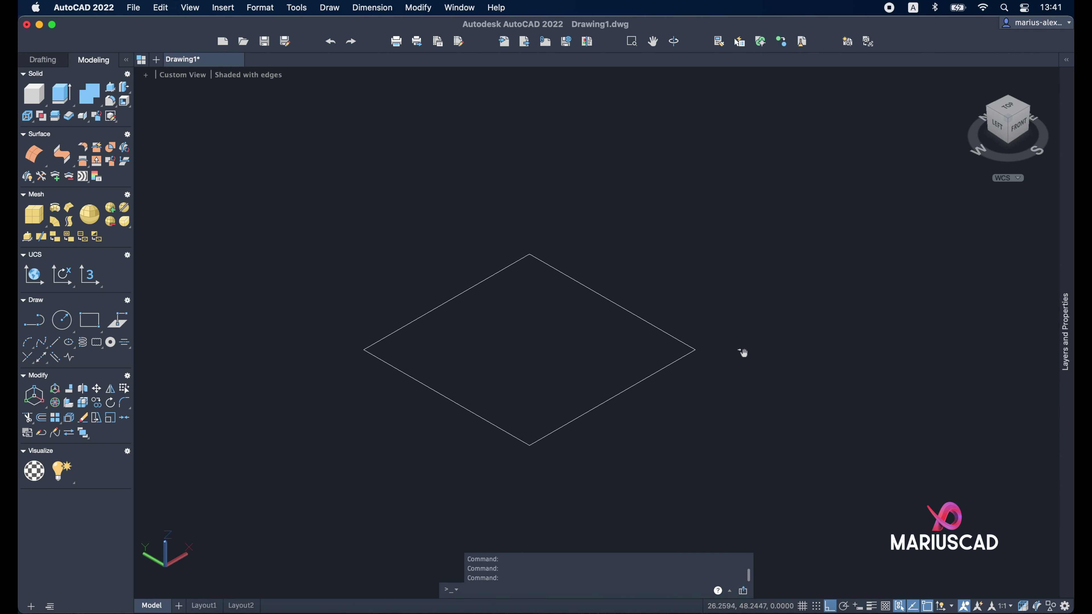
click(61, 93)
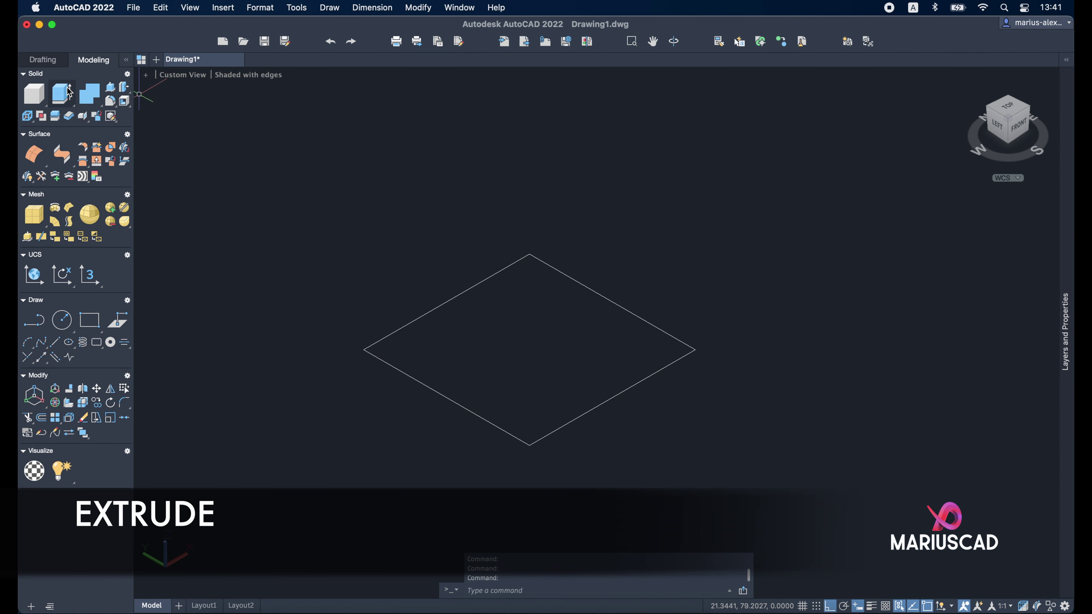
click(576, 281)
key(Return)
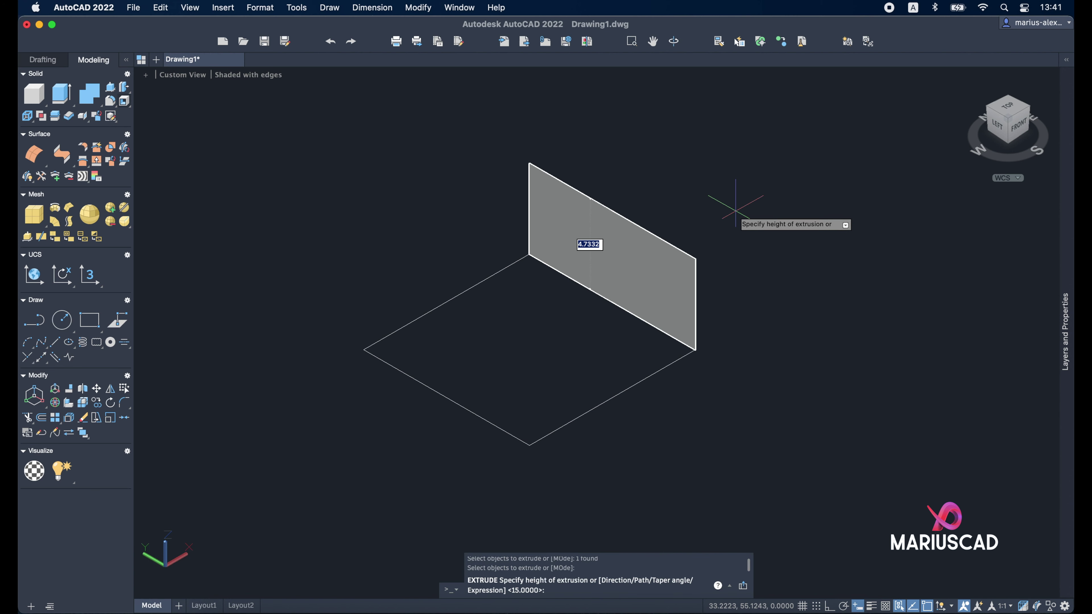
scroll(739, 240, down, 2)
click(727, 139)
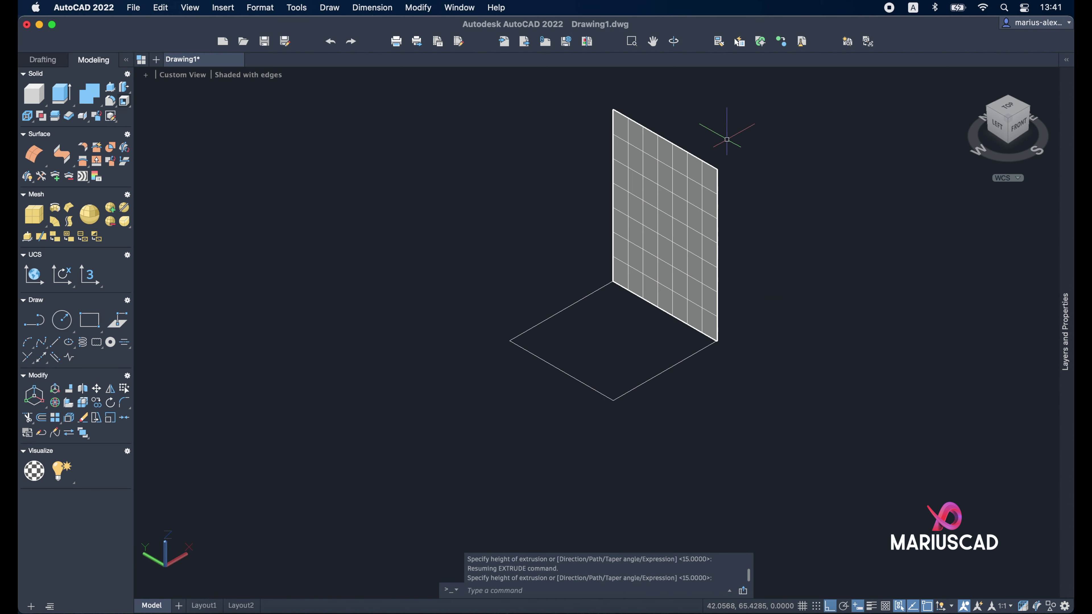
click(652, 216)
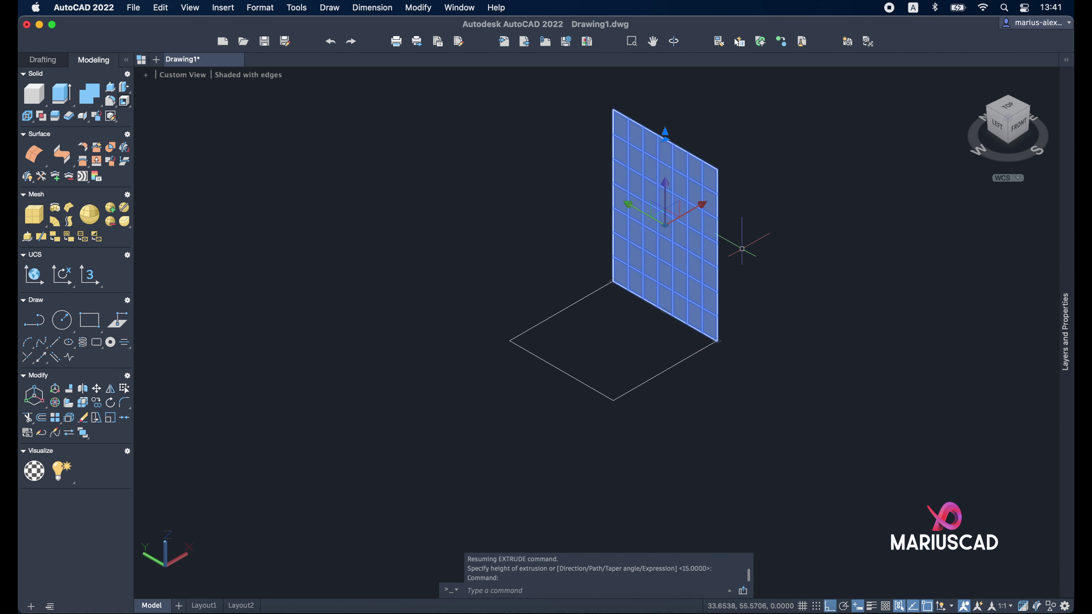
key(super+1)
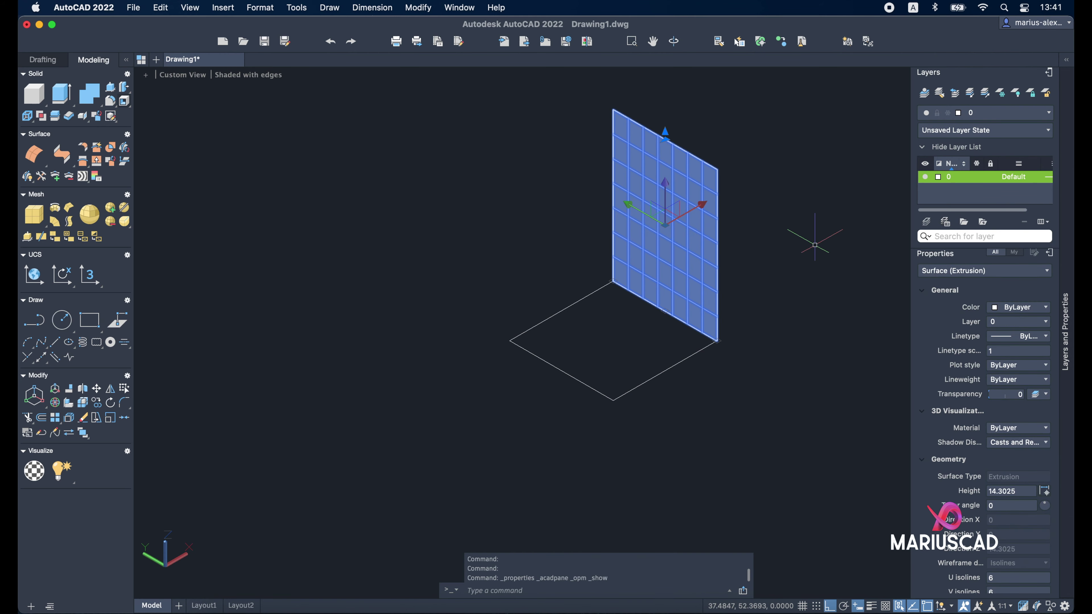
key(Escape)
key(Escape)
key(Escape)
key(super+1)
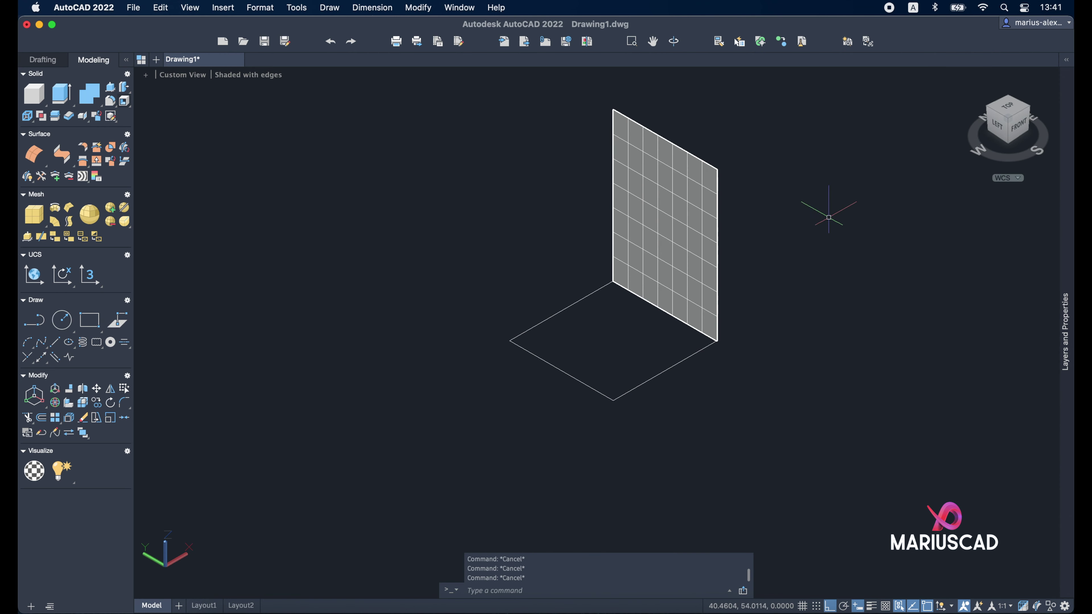
key(super+z)
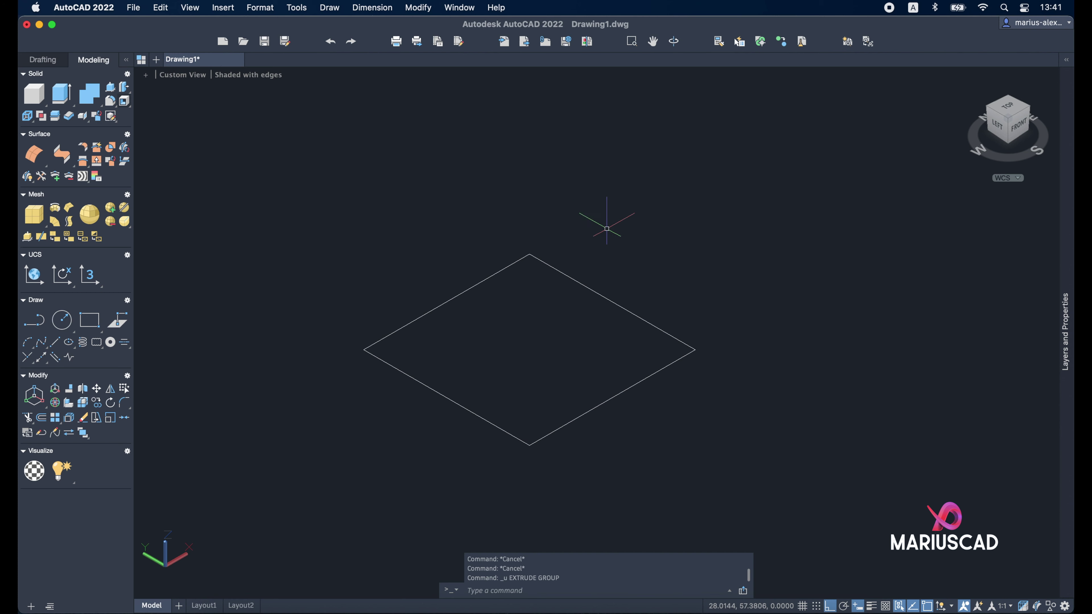
text(extrude)
key(Return)
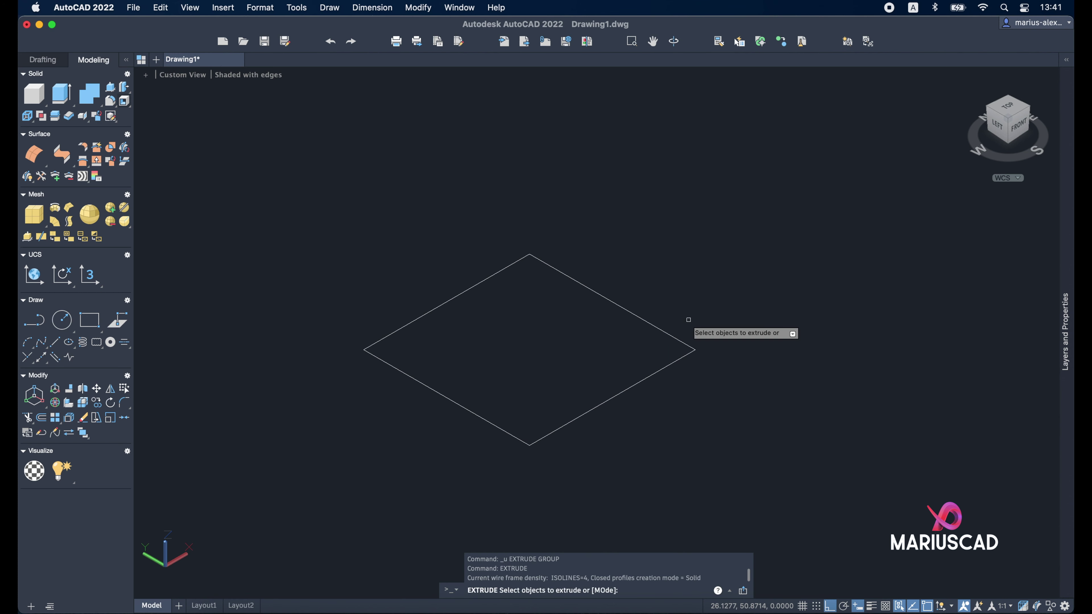
click(734, 447)
click(407, 194)
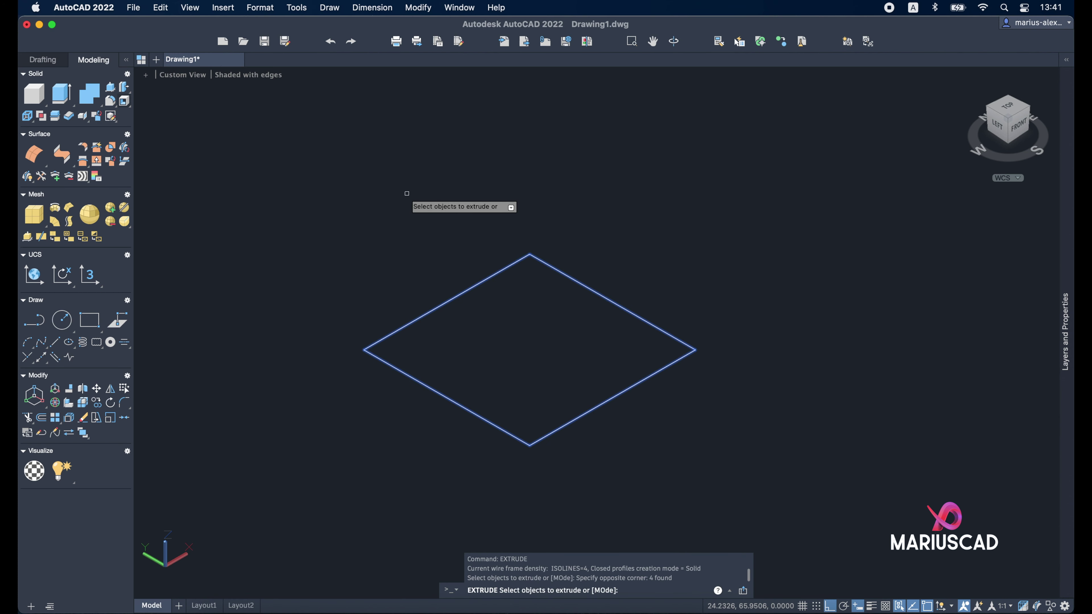
key(Return)
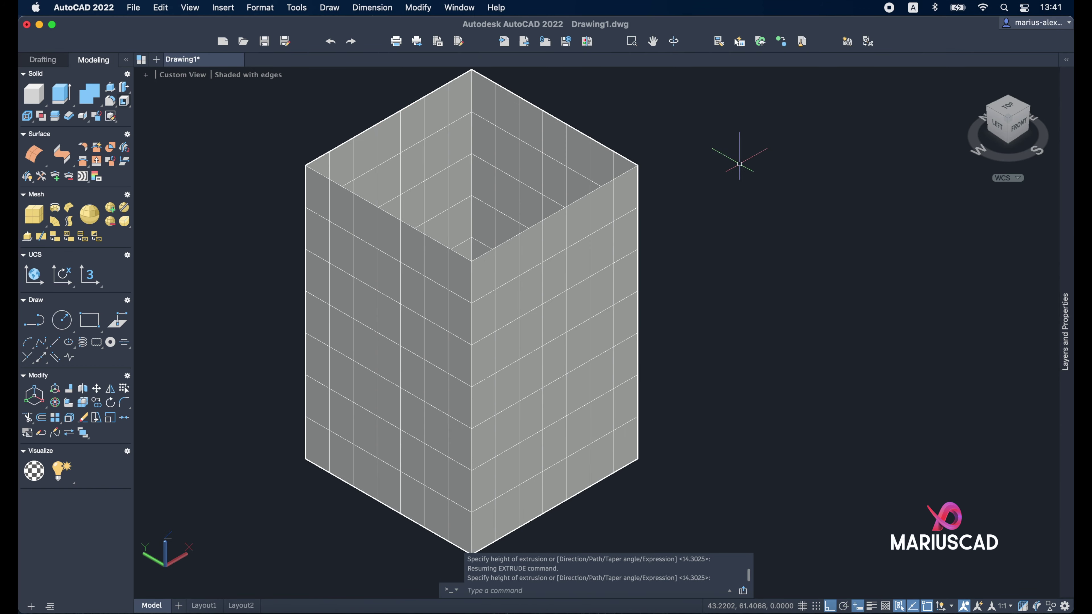
mouse_move(732, 151)
shift+middle_down()
mouse_move(711, 282)
mouse_move(722, 249)
shift+middle_up()
key(super+z)
key(super+z)
key(super+z)
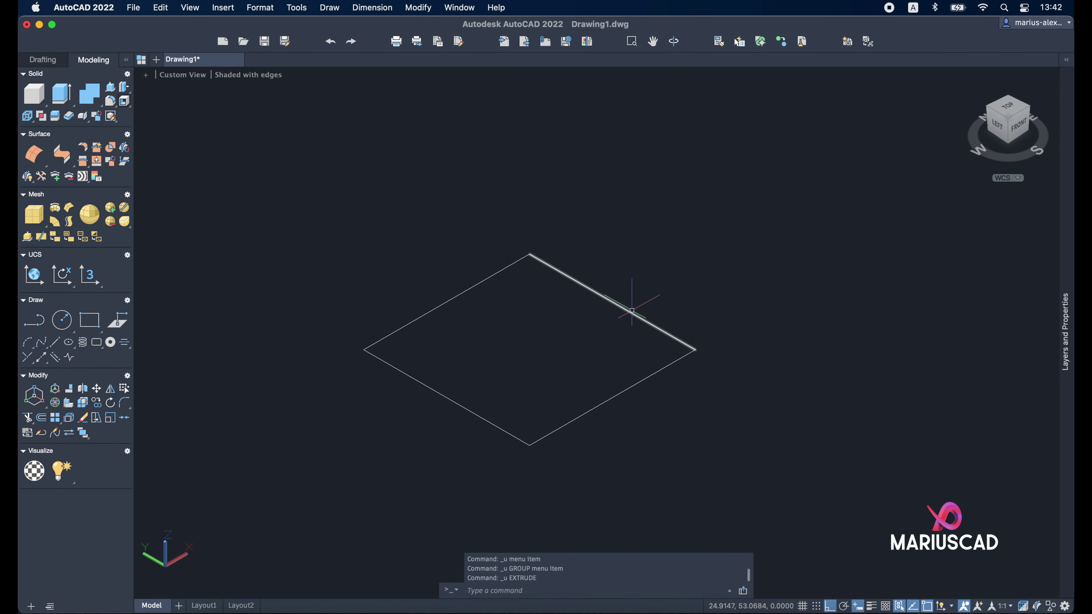
Step: Join the square's four line edges into one closed polyline
click(641, 314)
key(Escape)
text(joi)
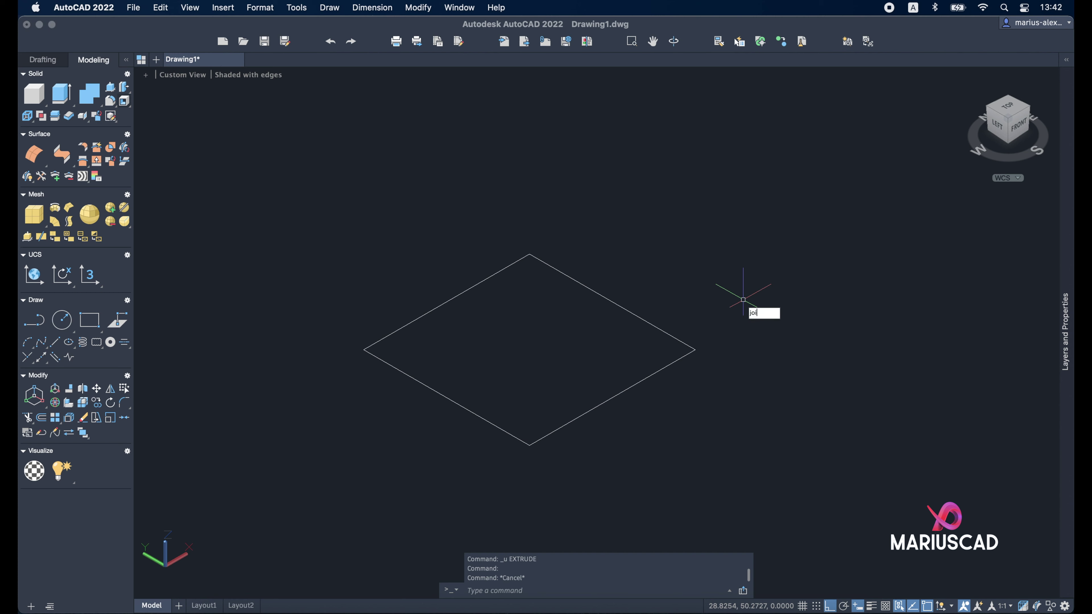
key(Return)
click(792, 447)
click(430, 188)
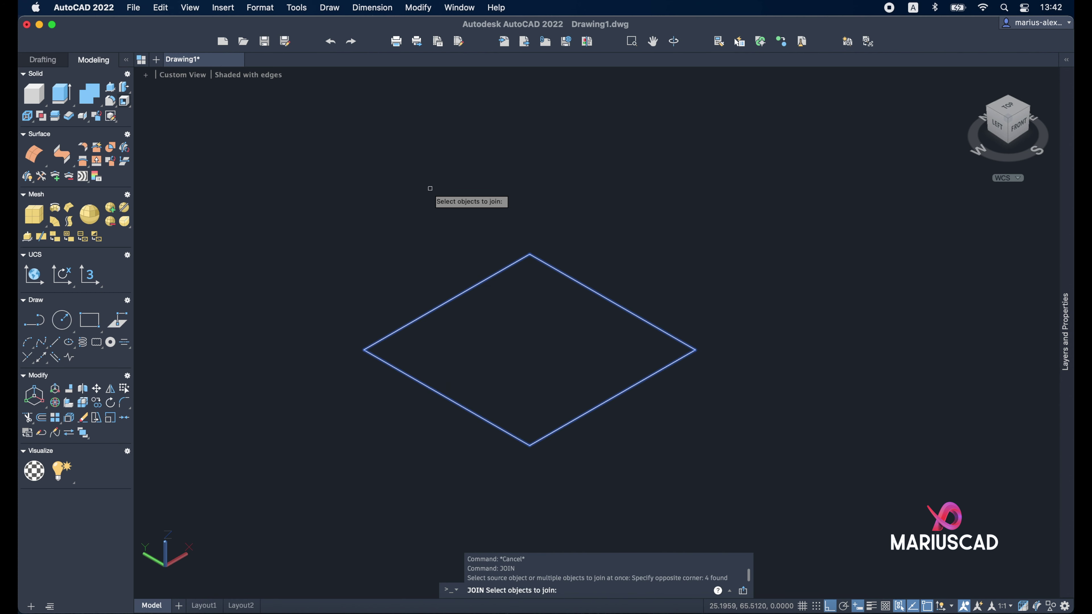
key(Return)
Step: Trial-extrude the polyline square, orbit to inspect it, then undo the extrusion
text(EXT)
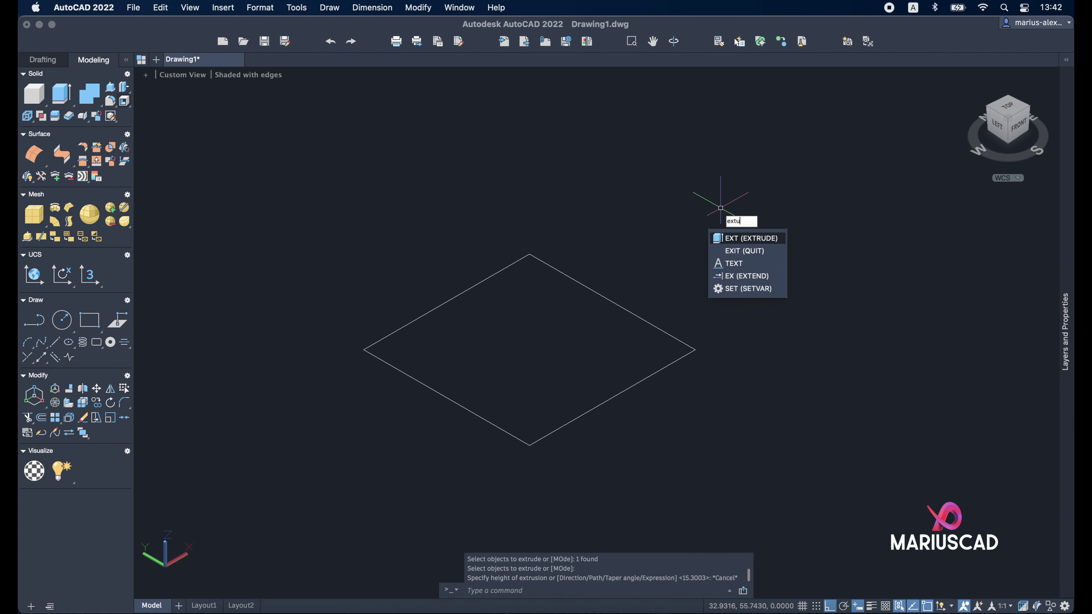
key(Return)
click(634, 314)
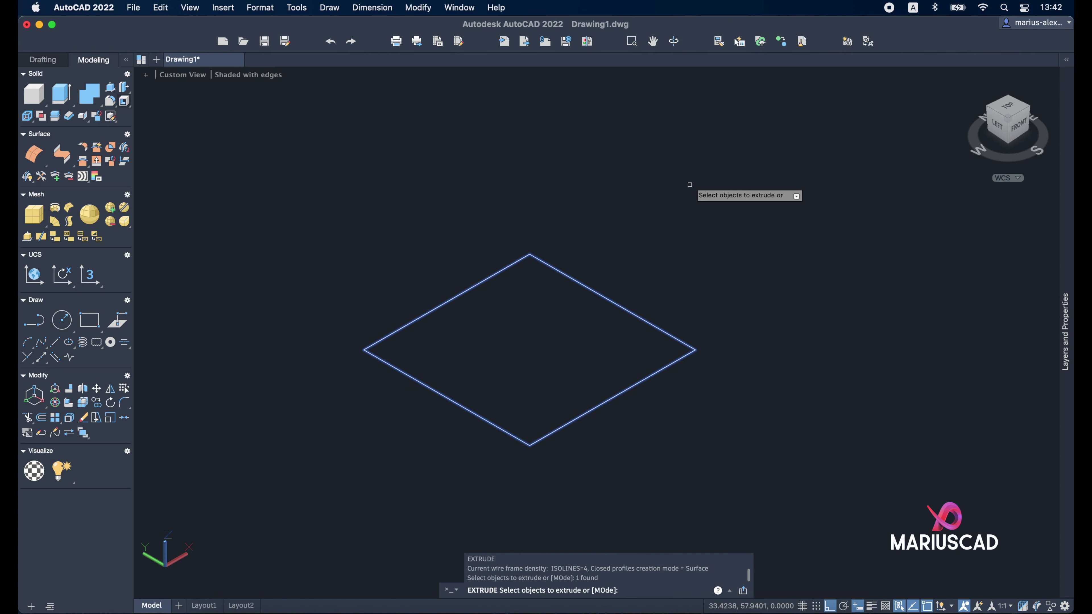
key(Return)
shift+middle_drag(699, 155, 696, 158)
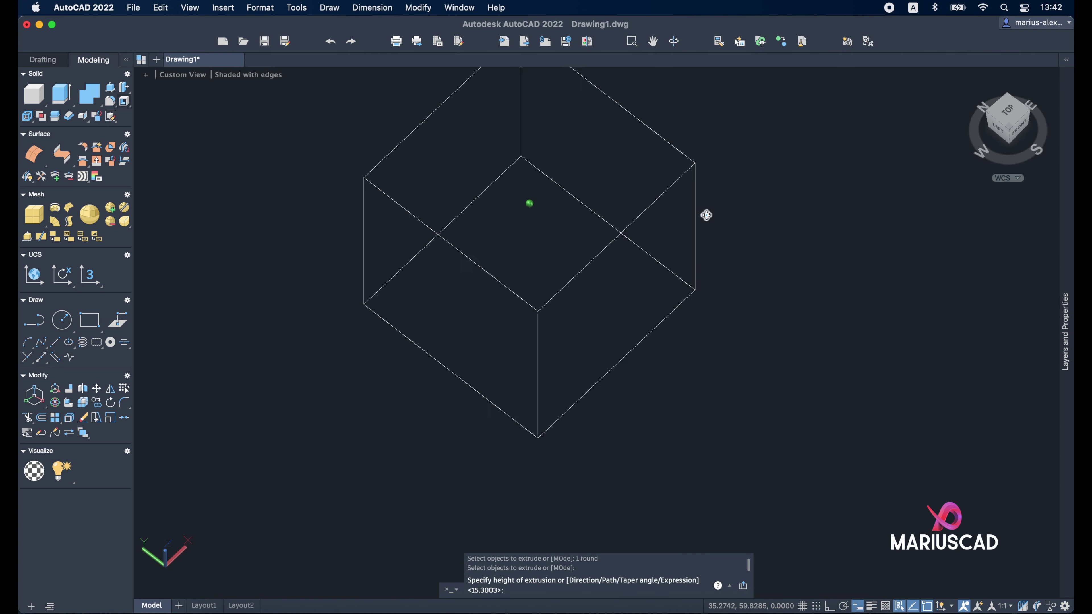
click(701, 160)
shift+middle_drag(778, 197, 755, 286)
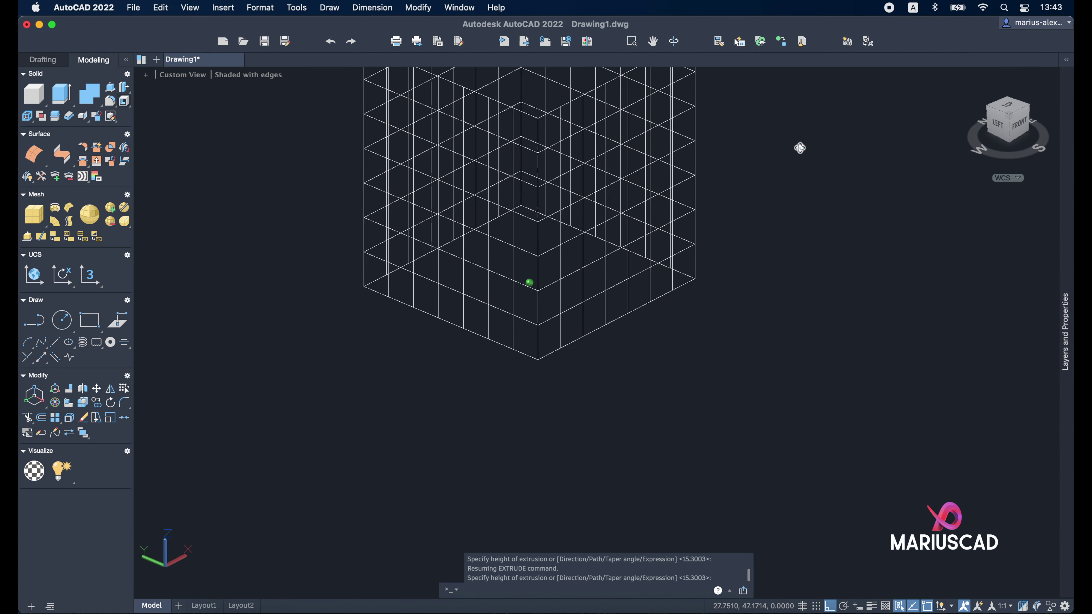
key(super+z)
key(super+z)
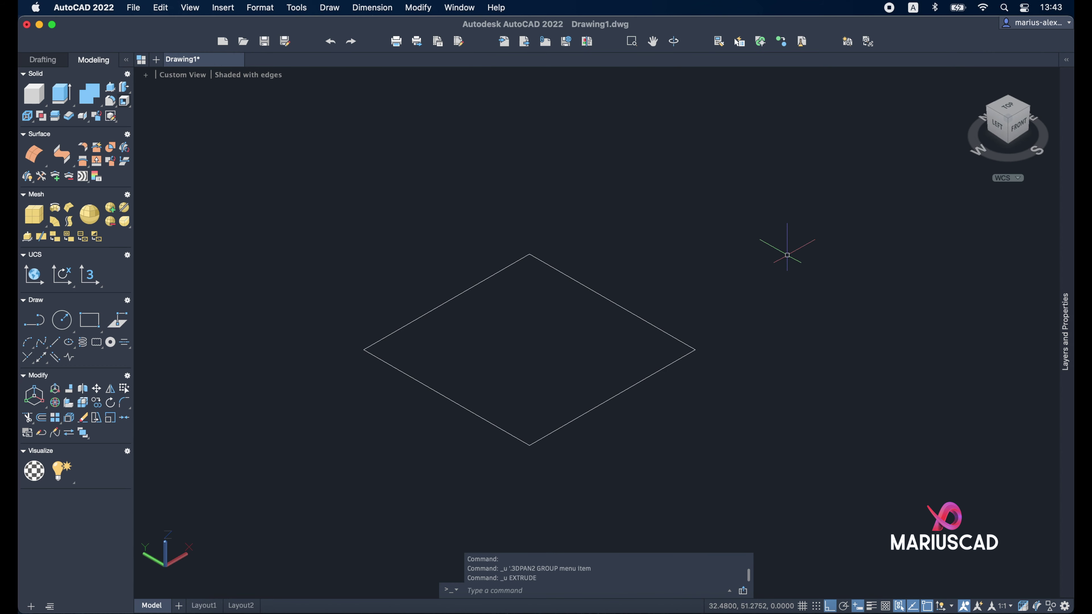
Step: Extrude the square outline in Solid mode into a solid cube
text(extrude)
key(Return)
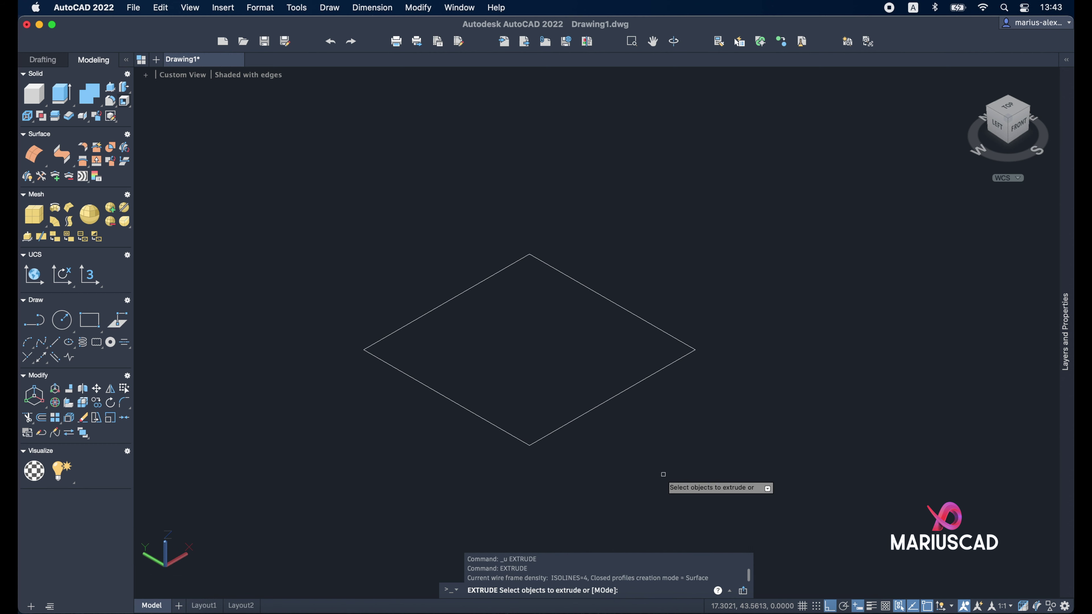
text(mode)
key(Return)
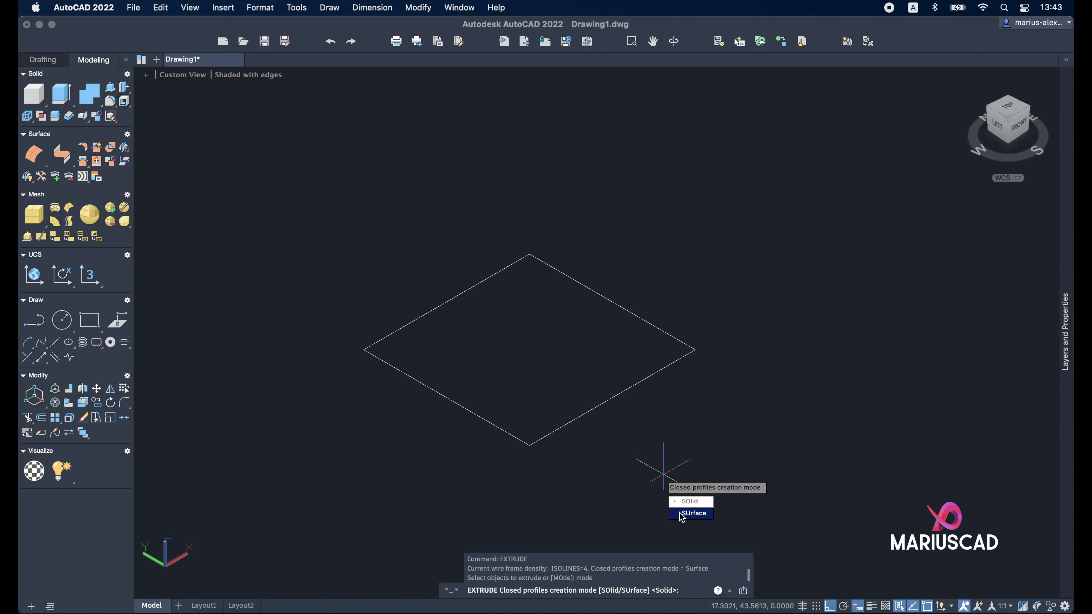
click(684, 505)
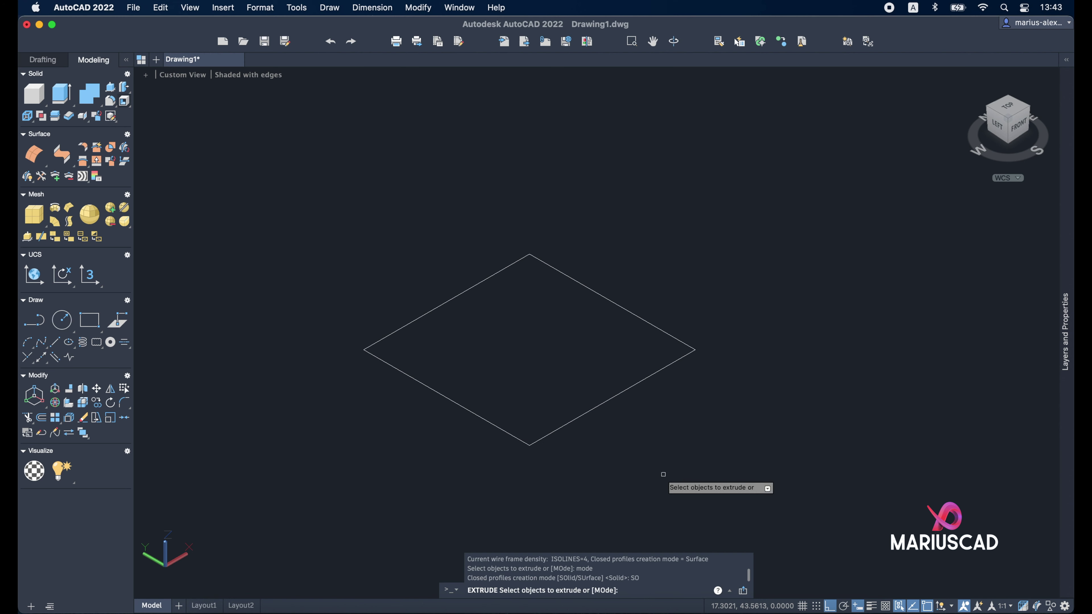
click(663, 364)
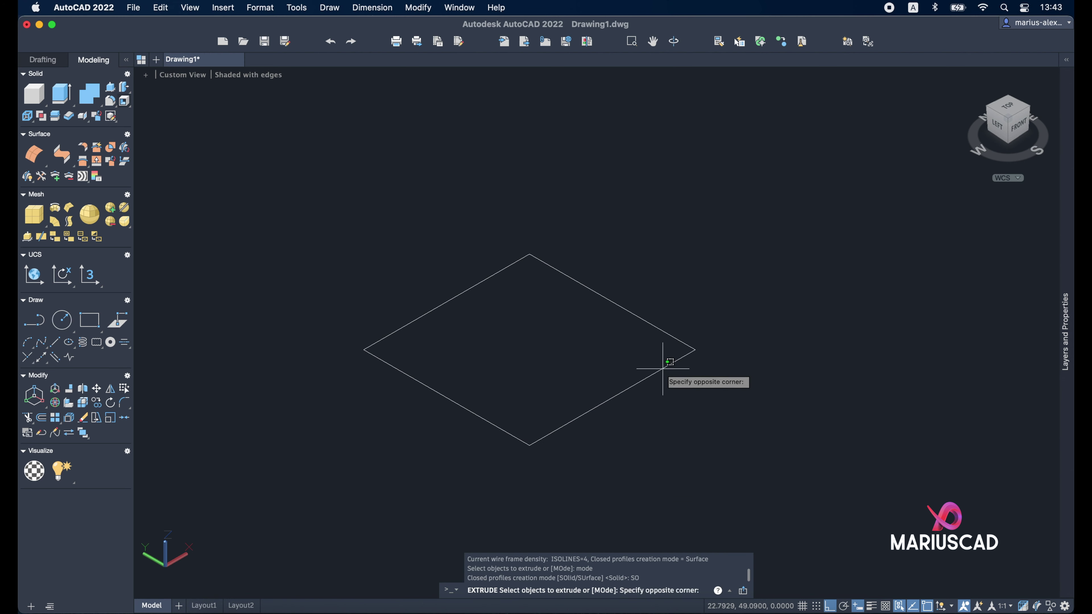
key(Return)
click(735, 157)
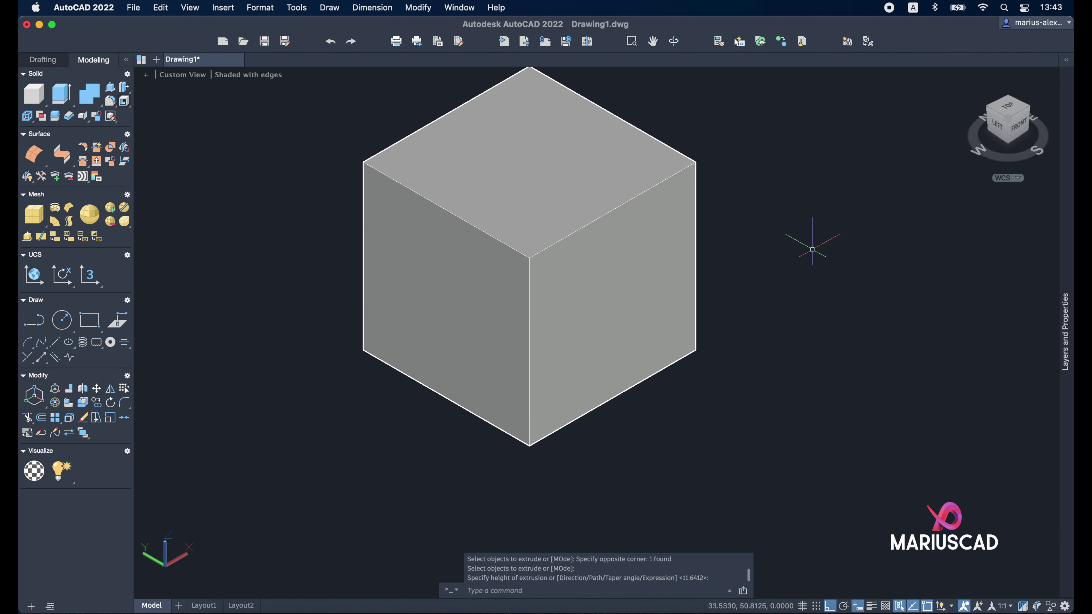
Step: Reframe the view, then select and erase the cube
scroll(812, 249, down, 3)
middle_drag(804, 244, 731, 310)
drag(685, 385, 439, 156)
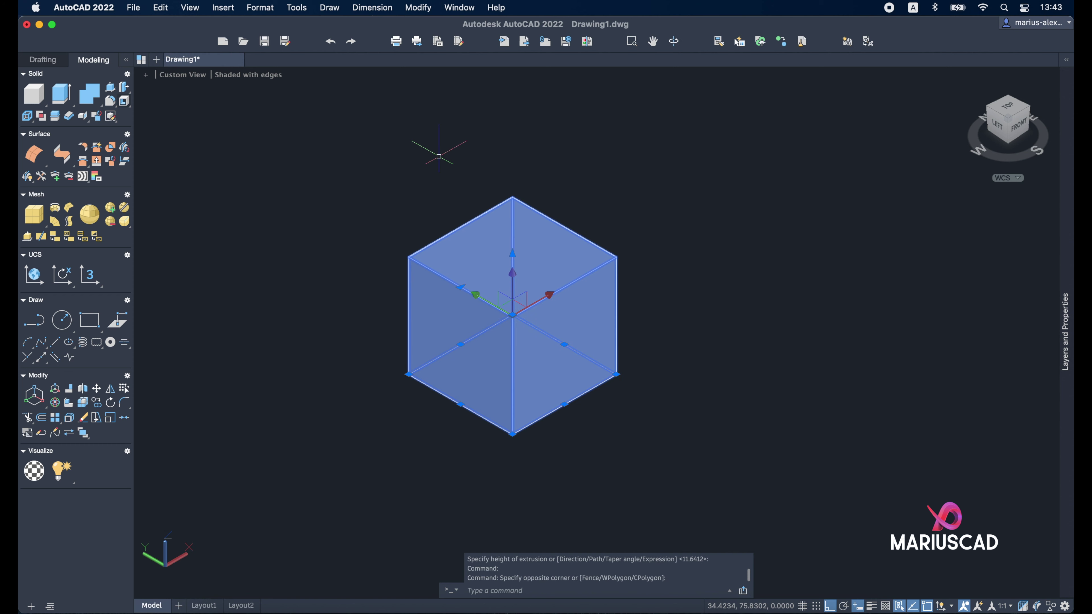
key(Delete)
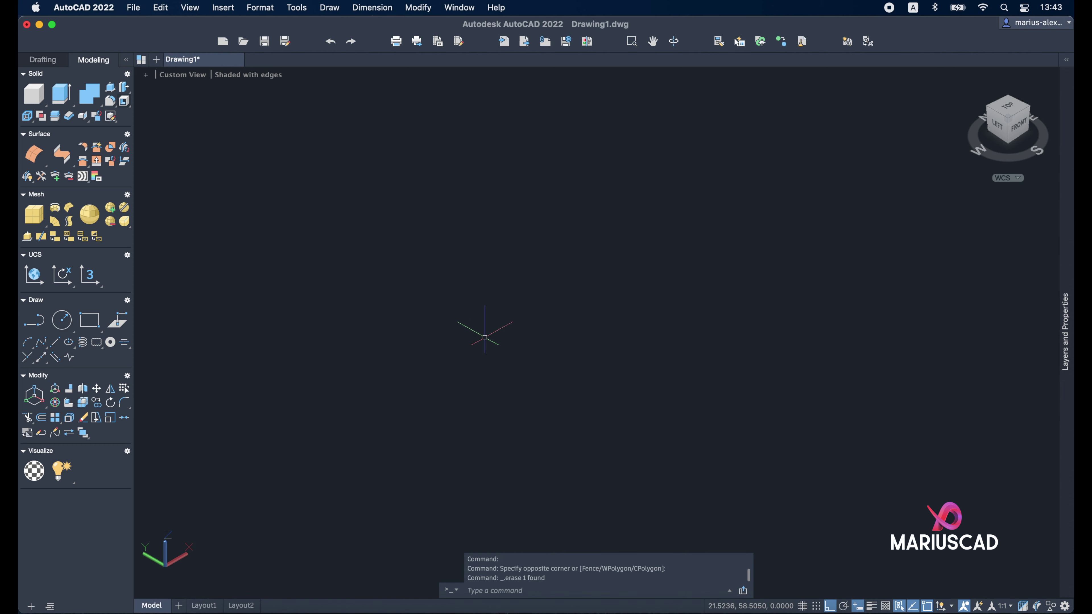
Step: Undo the previous steps and draw a new rectangle from two picked corners
key(super+z)
key(super+z)
key(super+z)
text(re)
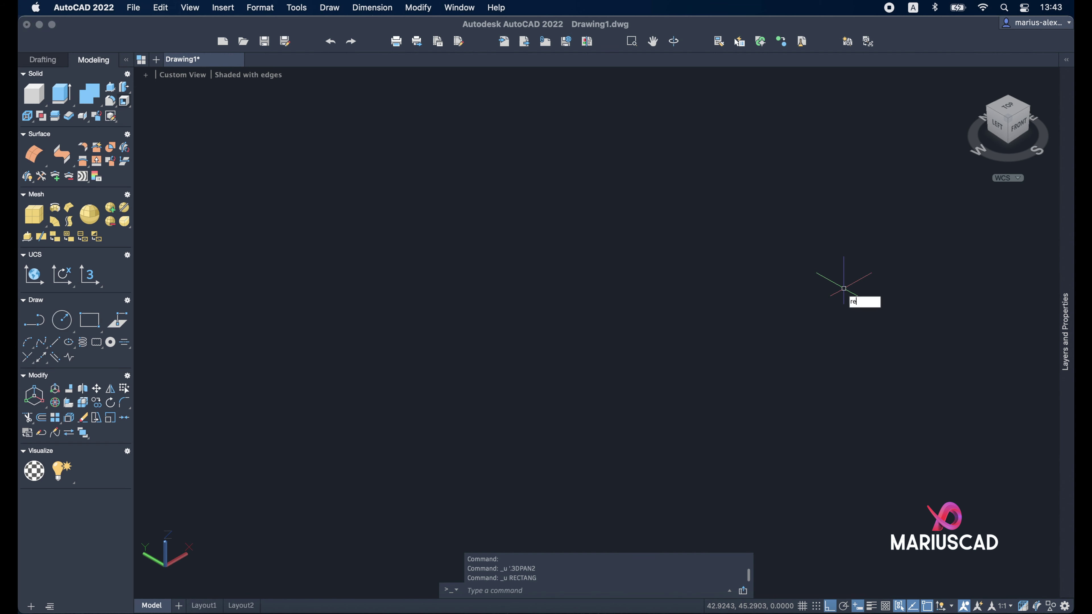
text(ct)
key(Return)
click(666, 373)
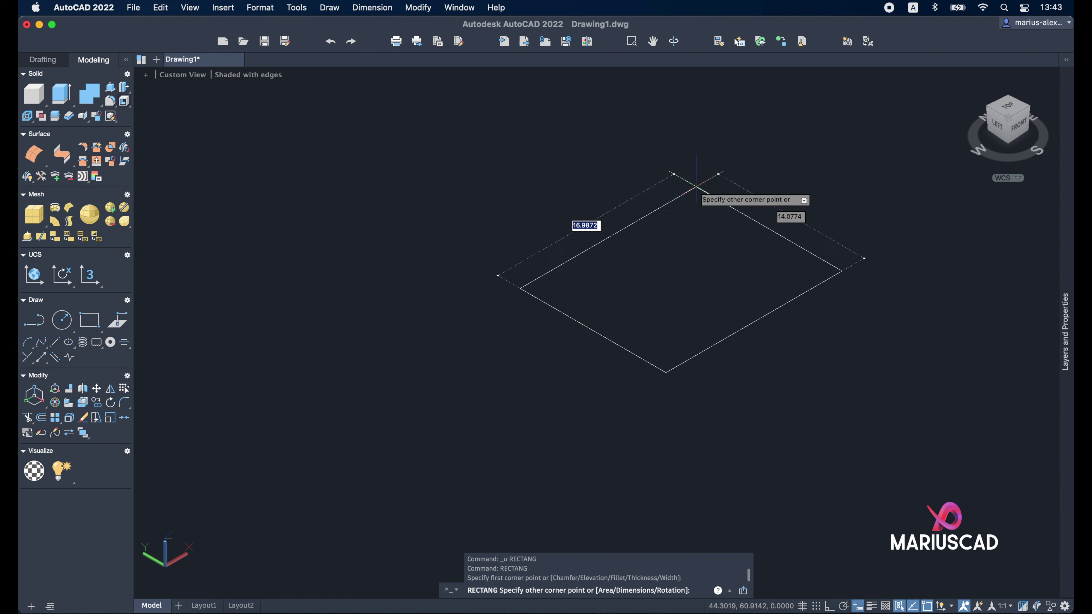
click(696, 186)
scroll(685, 183, up, 2)
scroll(731, 224, right, 3)
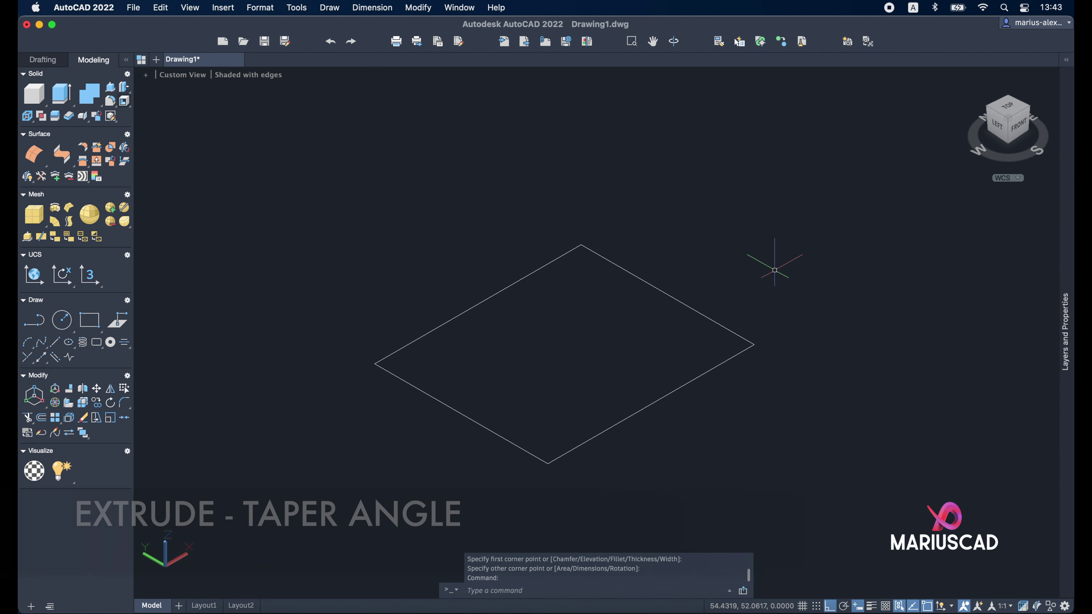
Step: Begin a Solid-mode extrusion with the rectangle as the profile
text(extrude)
key(Return)
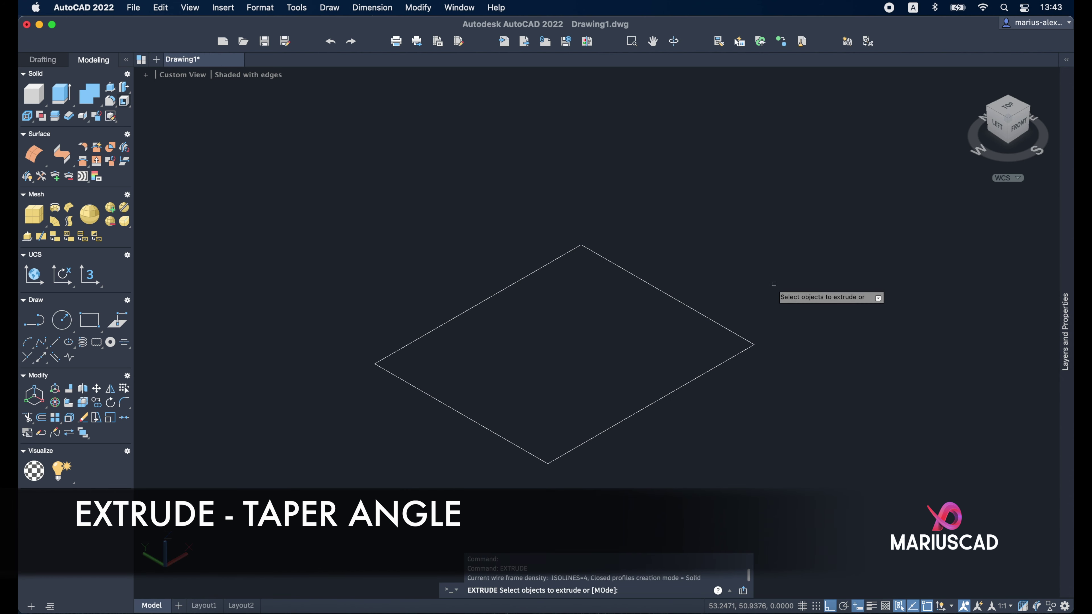
text(mode)
key(Return)
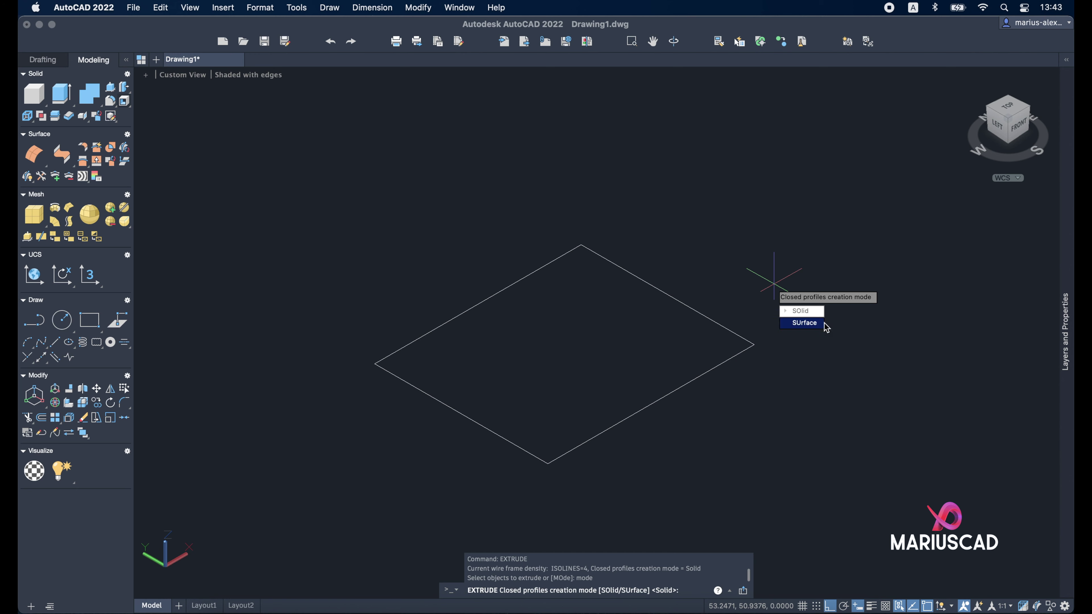
click(800, 311)
click(719, 323)
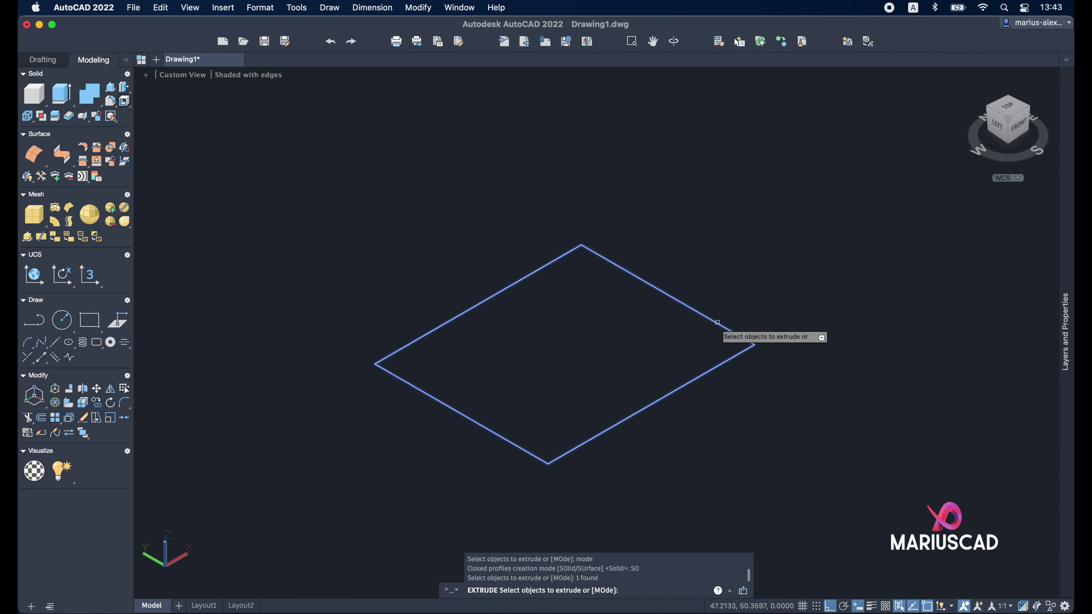
key(Return)
middle_drag(544, 215, 451, 376)
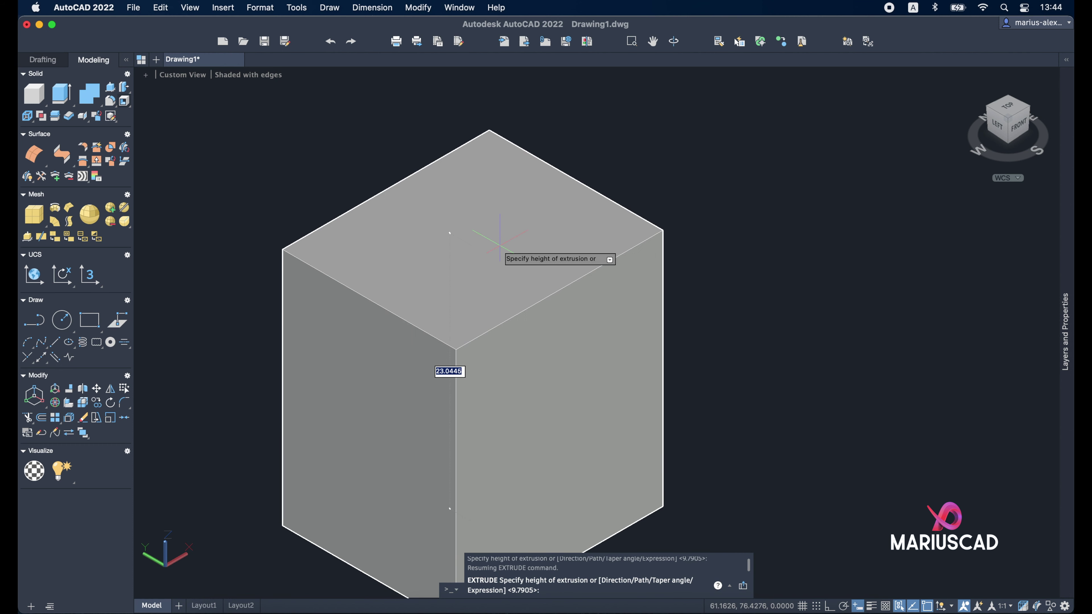
text(taper)
Step: Apply a 10-degree taper, accept the height, and orbit to inspect the frustum
key(Return)
text(10)
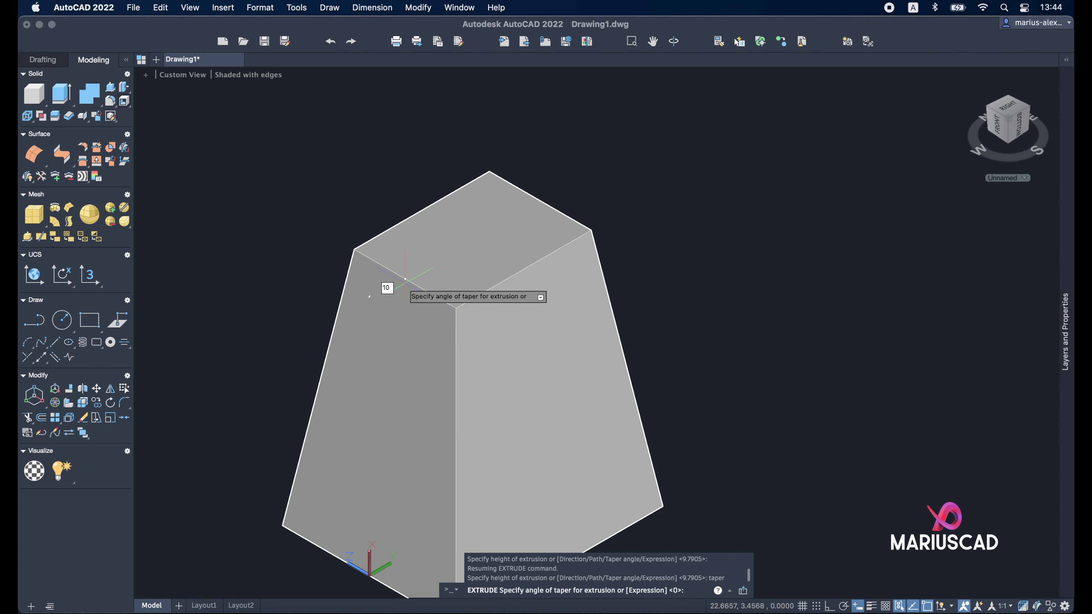
key(Return)
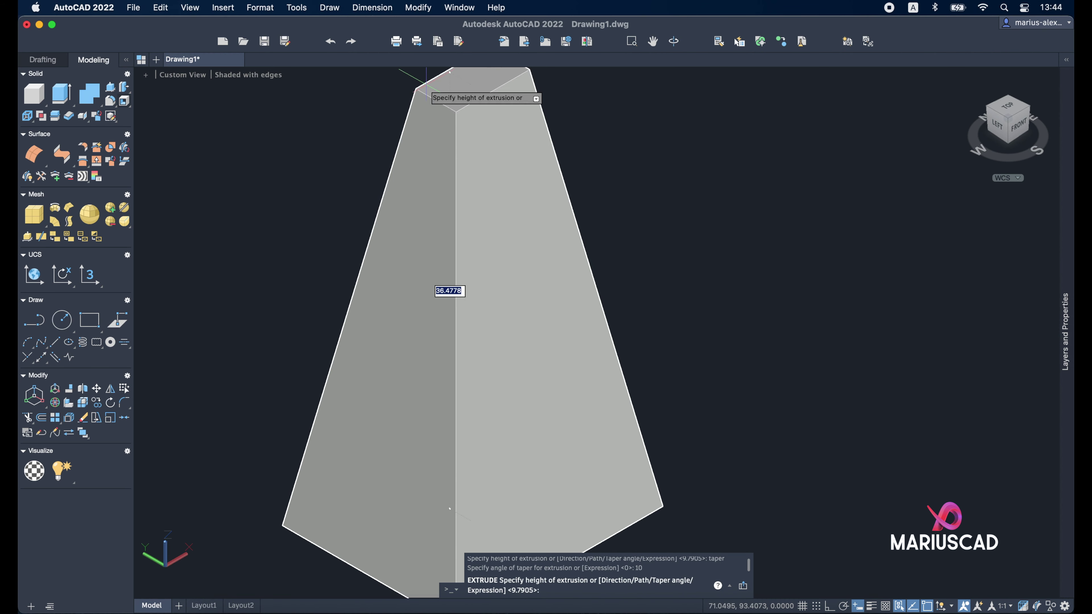
scroll(425, 86, down, 4)
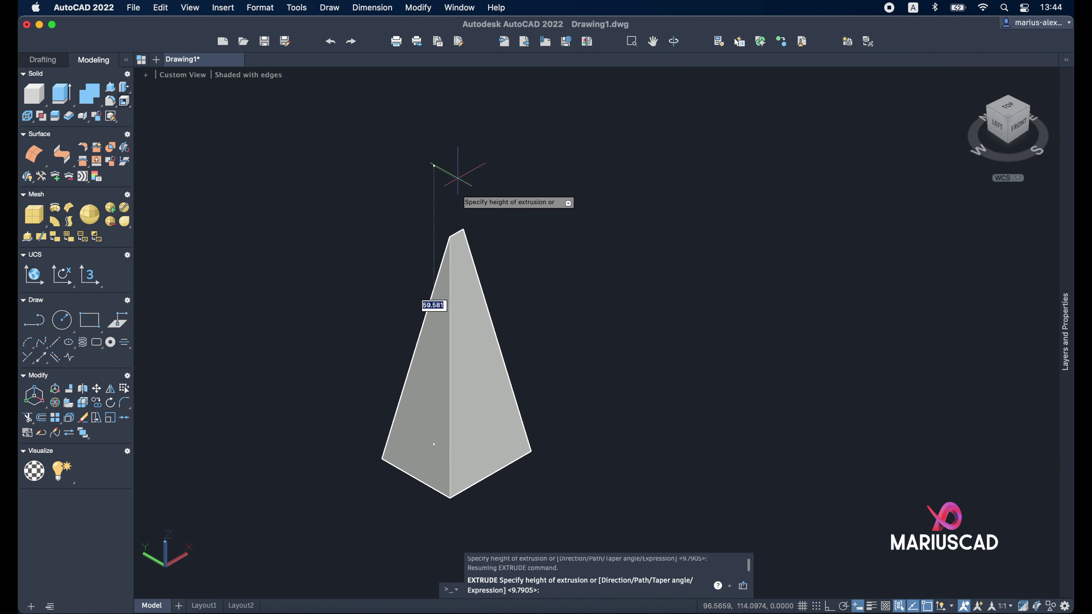
key(Return)
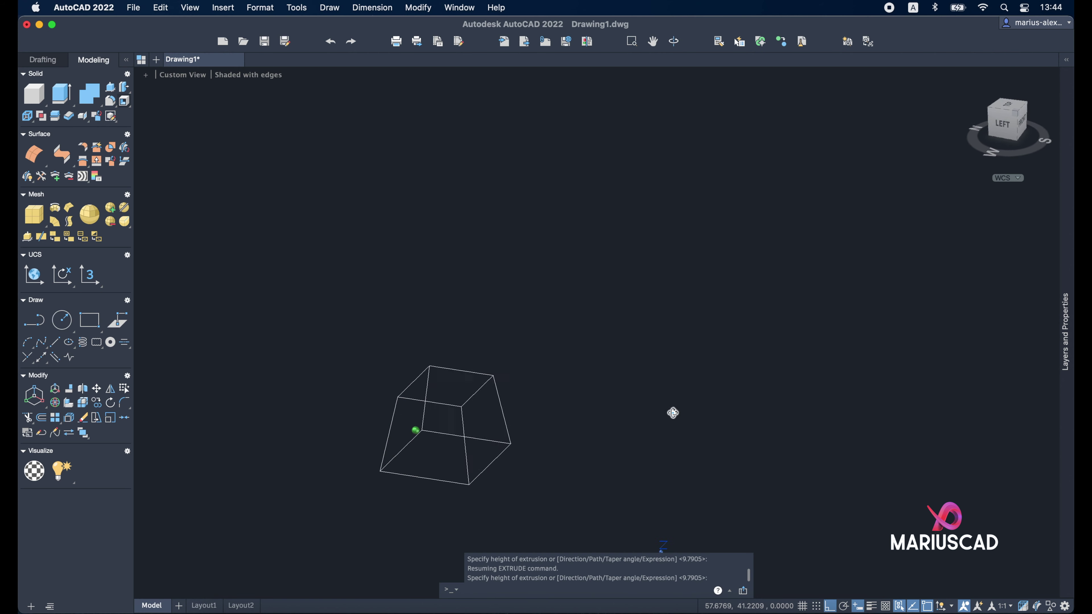
shift+middle_drag(647, 411, 567, 415)
scroll(563, 414, up, 3)
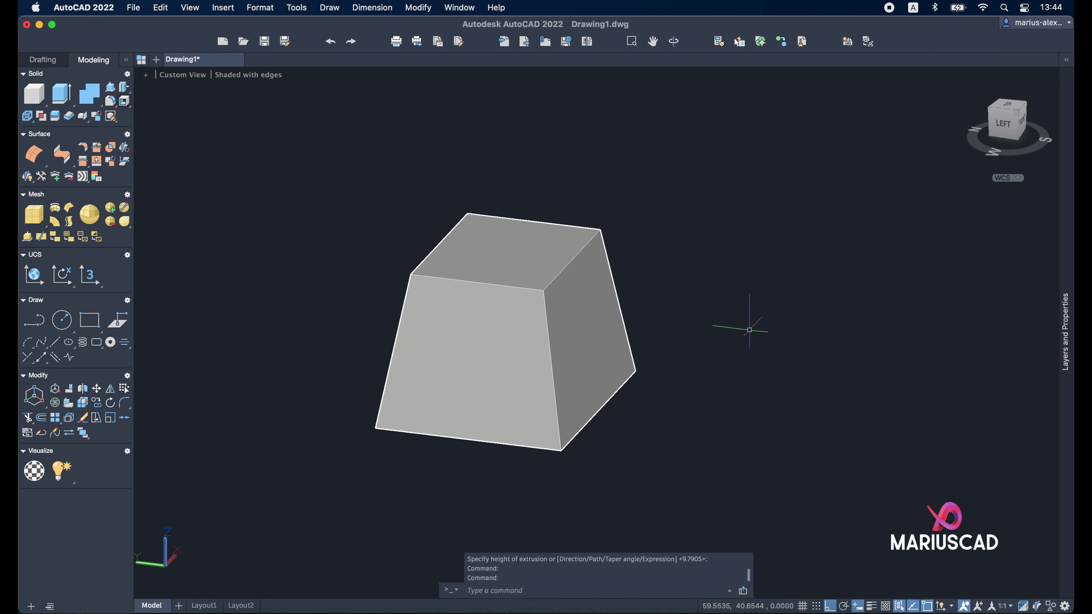
mouse_move(757, 345)
shift+middle_down()
mouse_move(734, 361)
mouse_move(781, 389)
mouse_move(771, 383)
shift+middle_up()
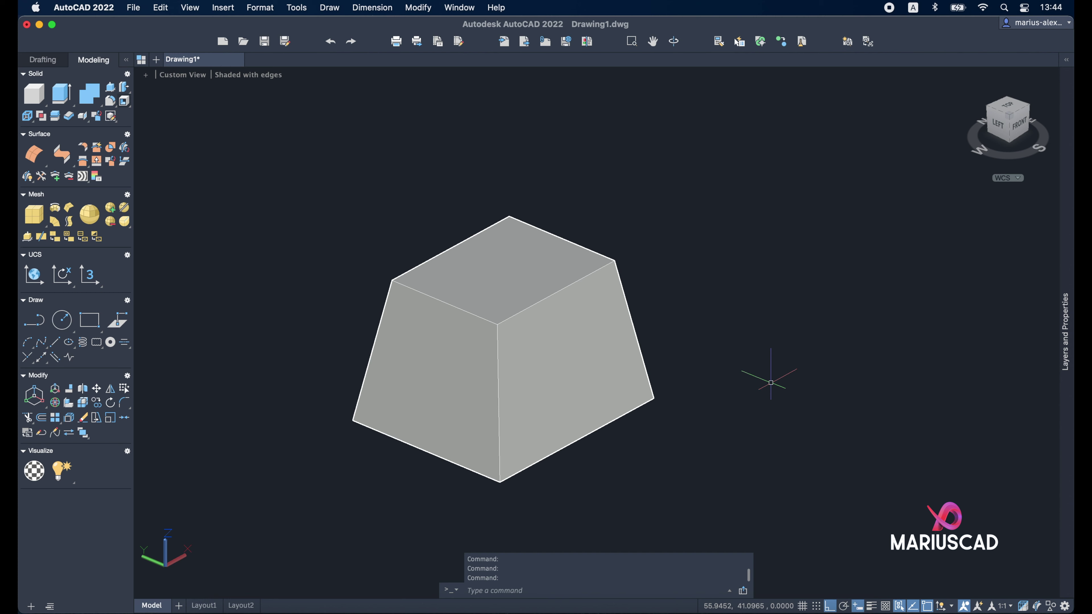
Step: Erase the frustum, then start a spline at 0,0 and place further fit points
drag(753, 441, 388, 185)
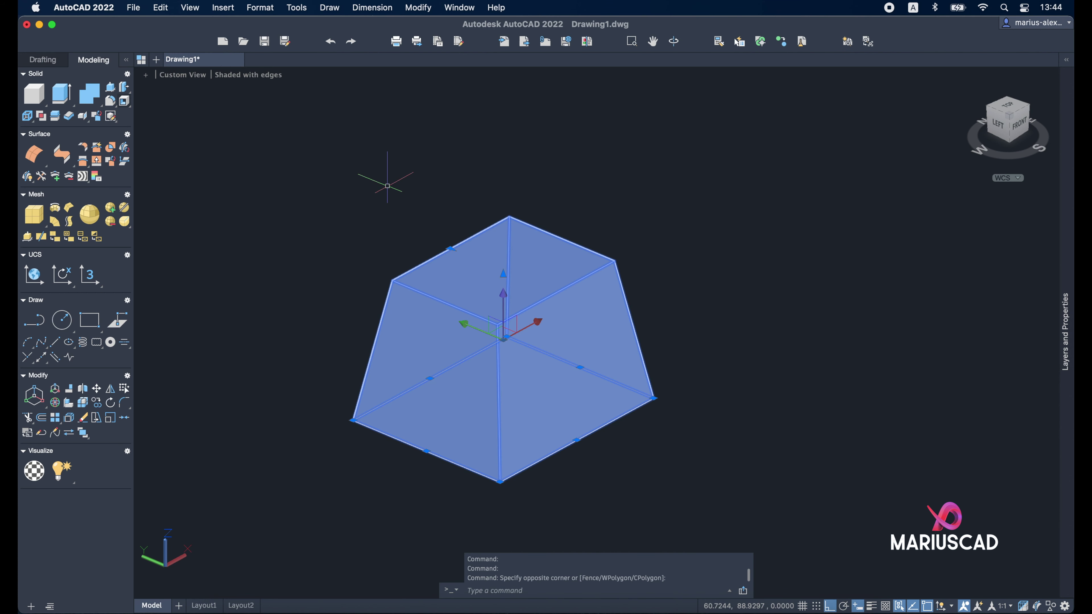
key(Delete)
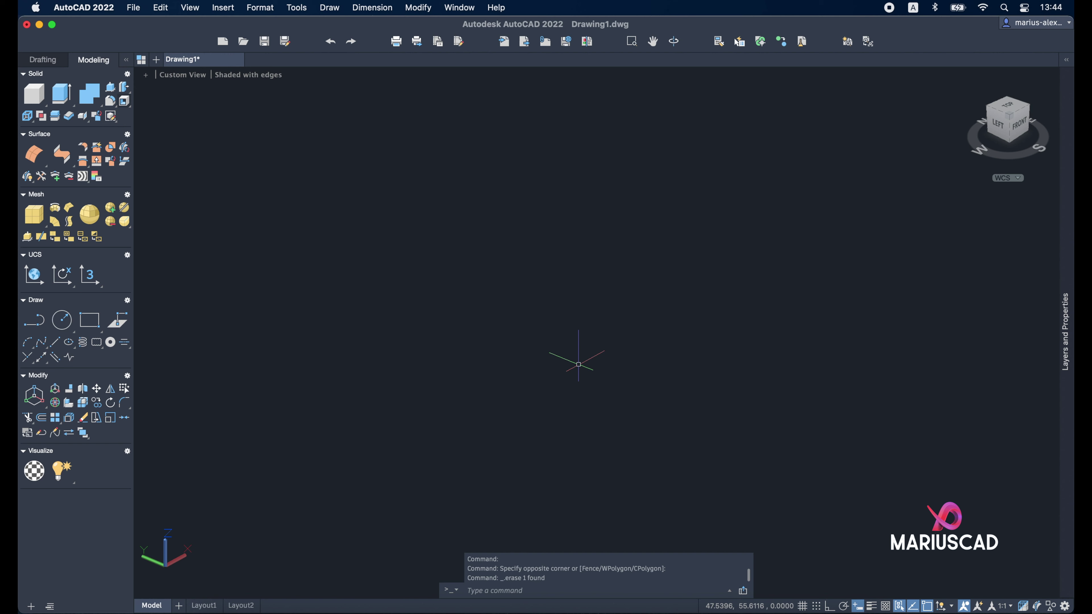
text(spline)
key(Return)
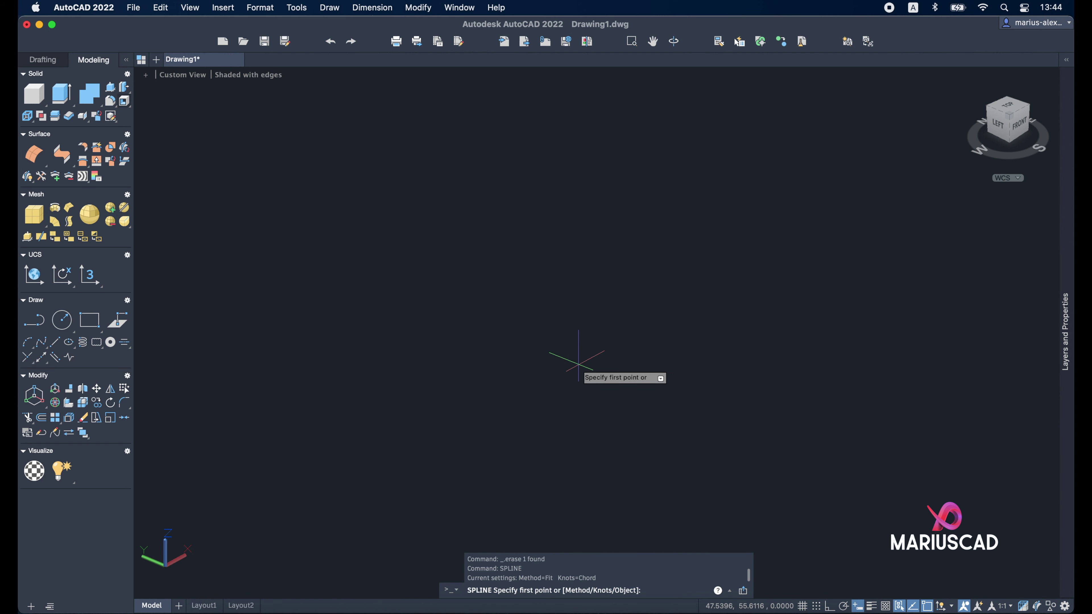
text(0)
key(Tab)
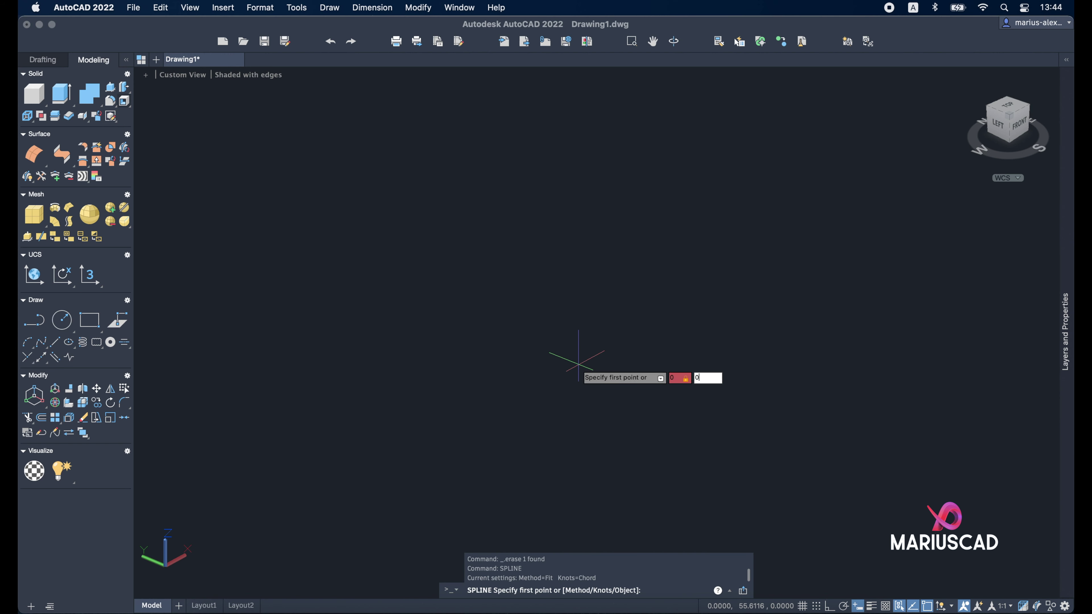
key(Return)
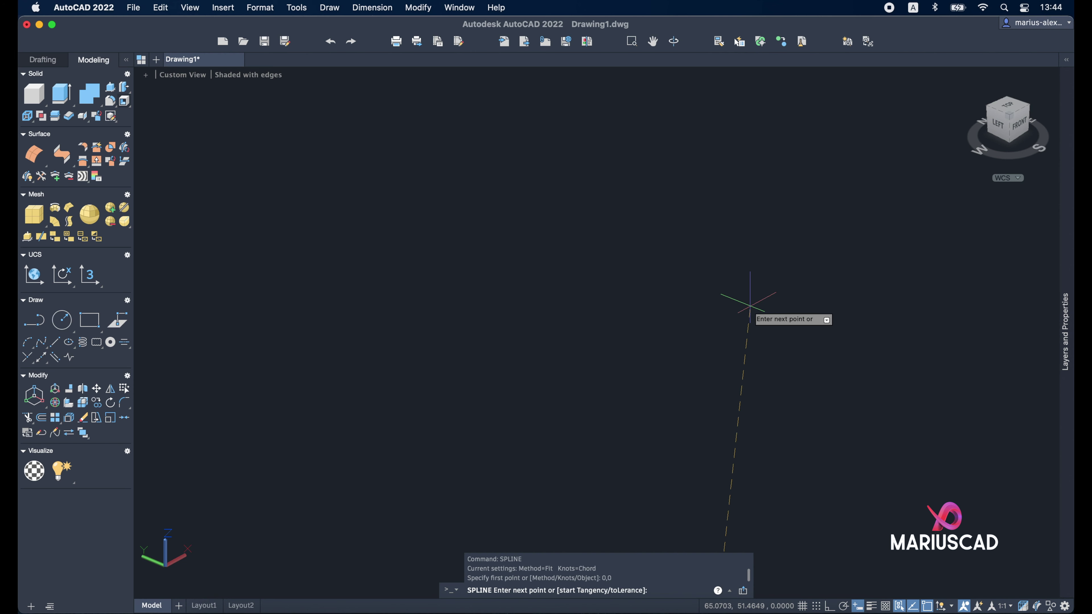
scroll(745, 309, down, 3)
middle_drag(876, 353, 578, 425)
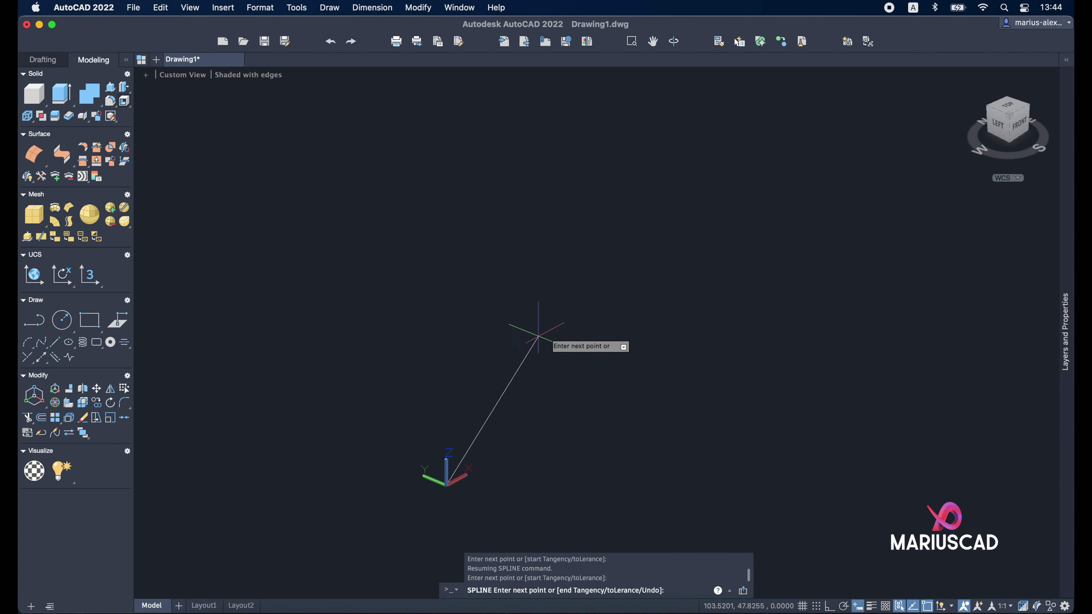
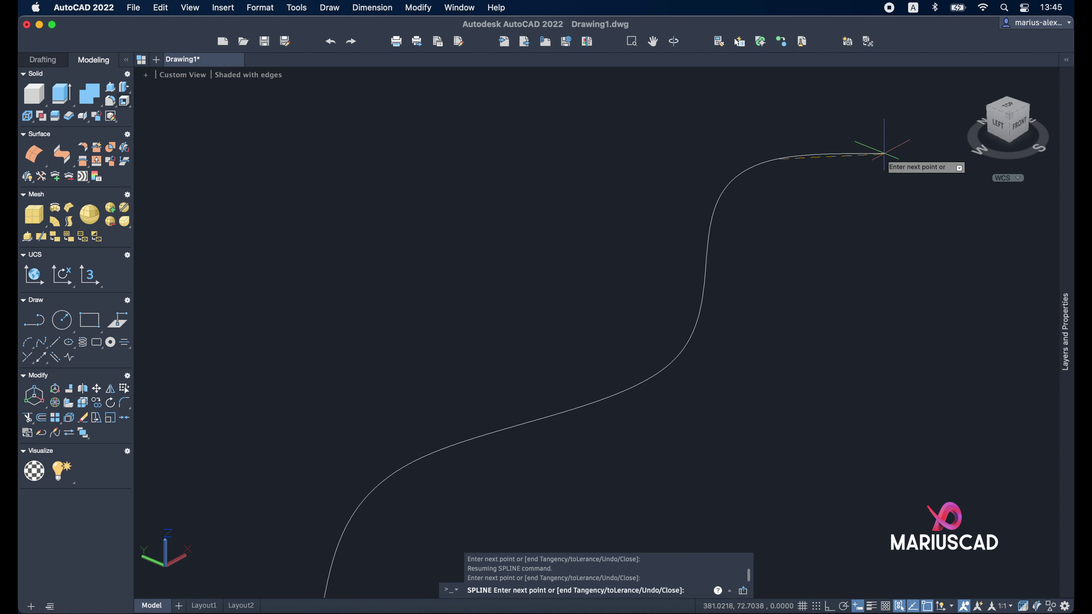
Step: Place the last fit point and end the S-shaped spline
click(914, 111)
right_click(916, 109)
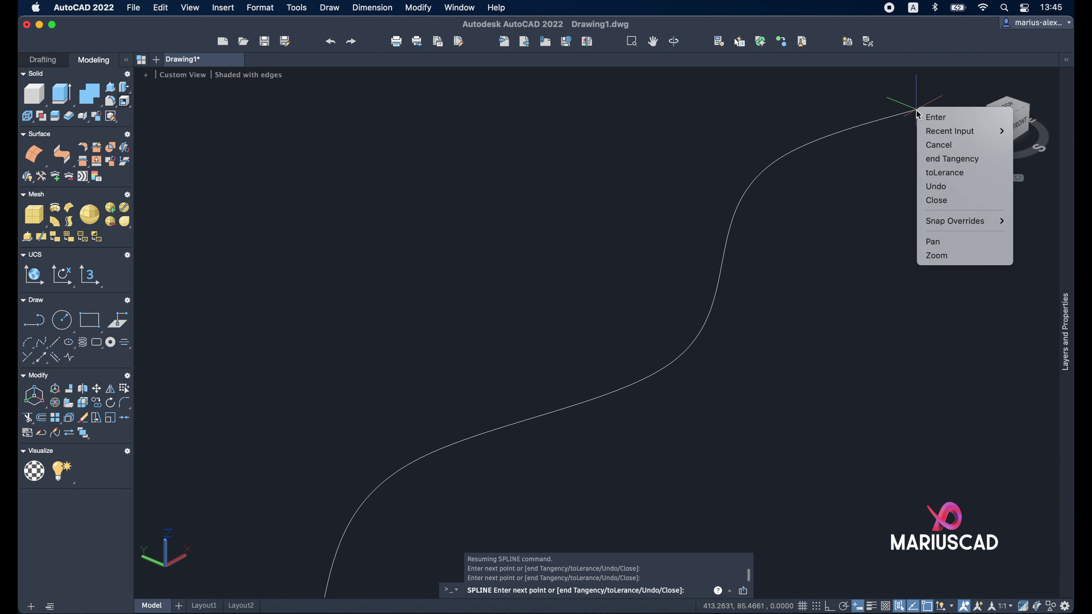
click(922, 119)
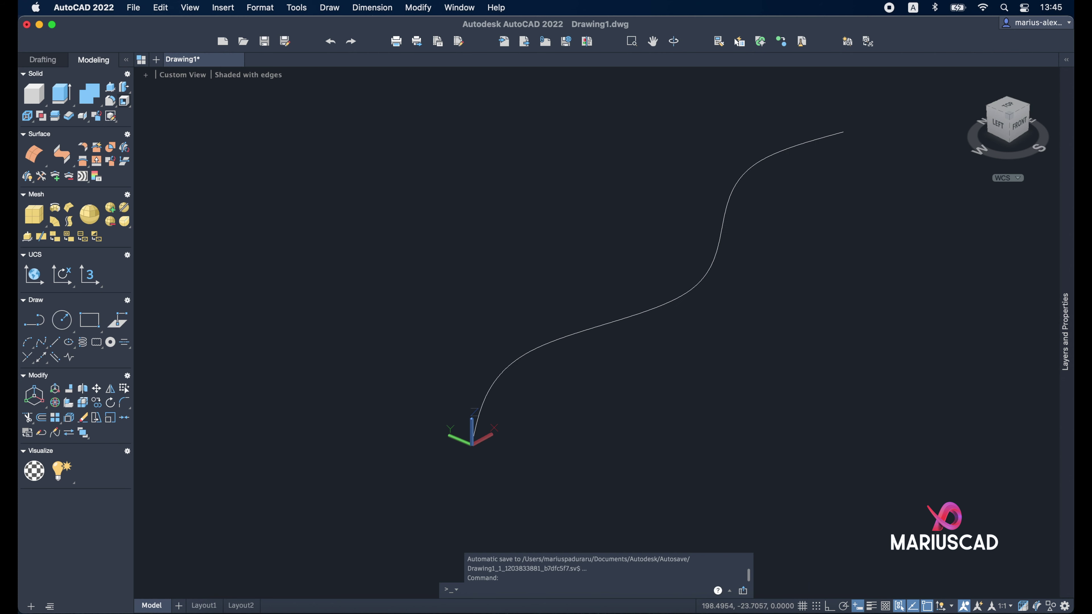
Step: Orbit and pan around the spline to check its 3D shape
mouse_move(731, 317)
shift+middle_down()
mouse_move(802, 184)
mouse_move(687, 273)
shift+middle_up()
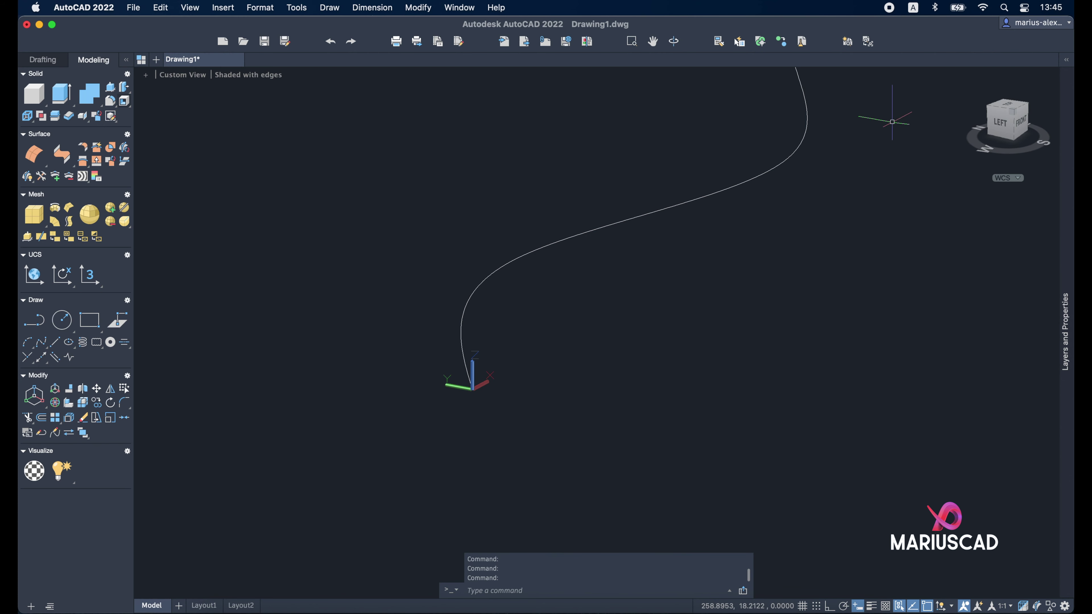
mouse_move(892, 122)
shift+middle_down()
mouse_move(899, 212)
mouse_move(677, 397)
mouse_move(800, 293)
mouse_move(799, 315)
shift+middle_up()
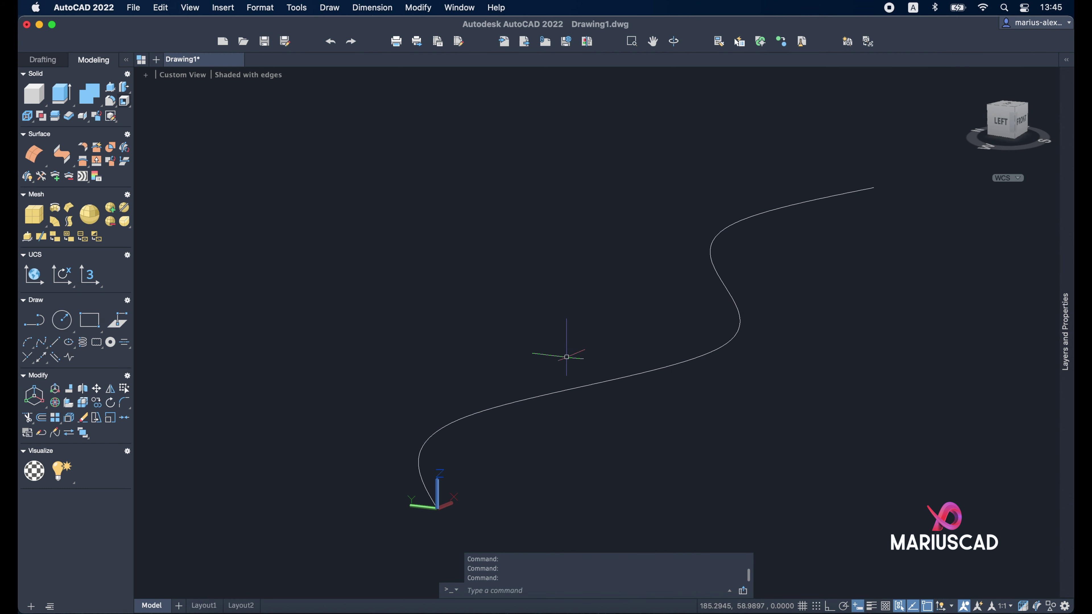
shift+middle_drag(611, 459, 607, 460)
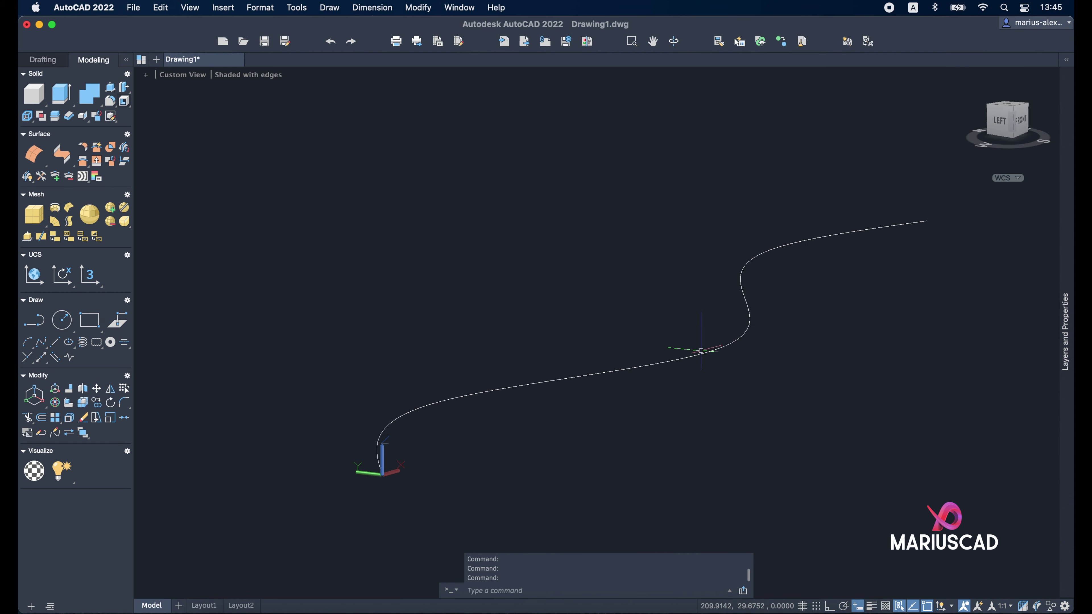
shift+middle_drag(740, 368, 757, 378)
middle_drag(416, 525, 487, 443)
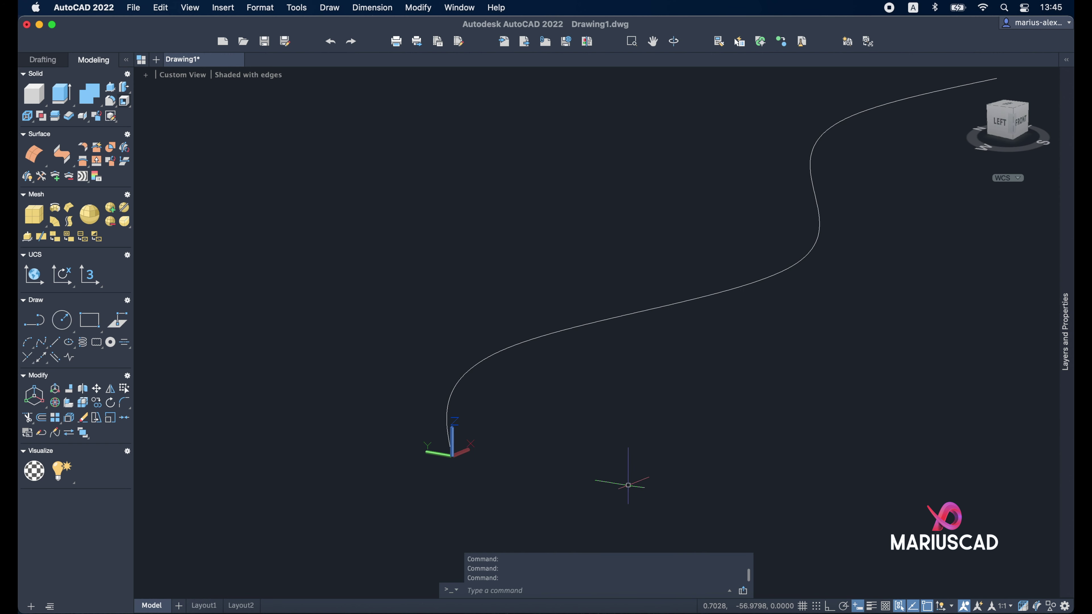
shift+middle_drag(629, 480, 673, 476)
text(ucs)
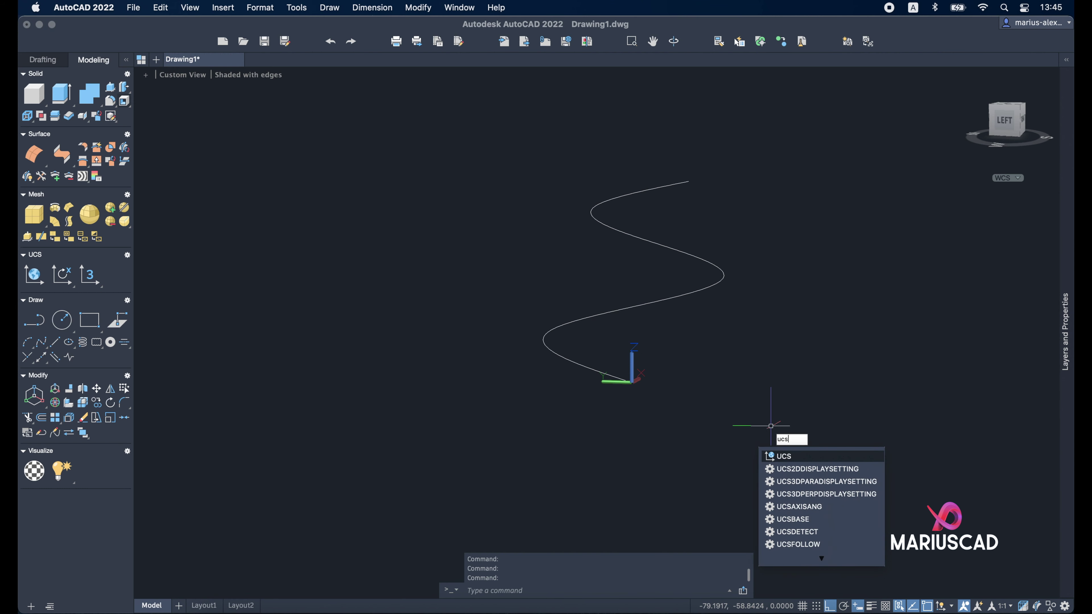
Step: Align the UCS to the spline's end with origin 0,0 and view it in plan
key(Return)
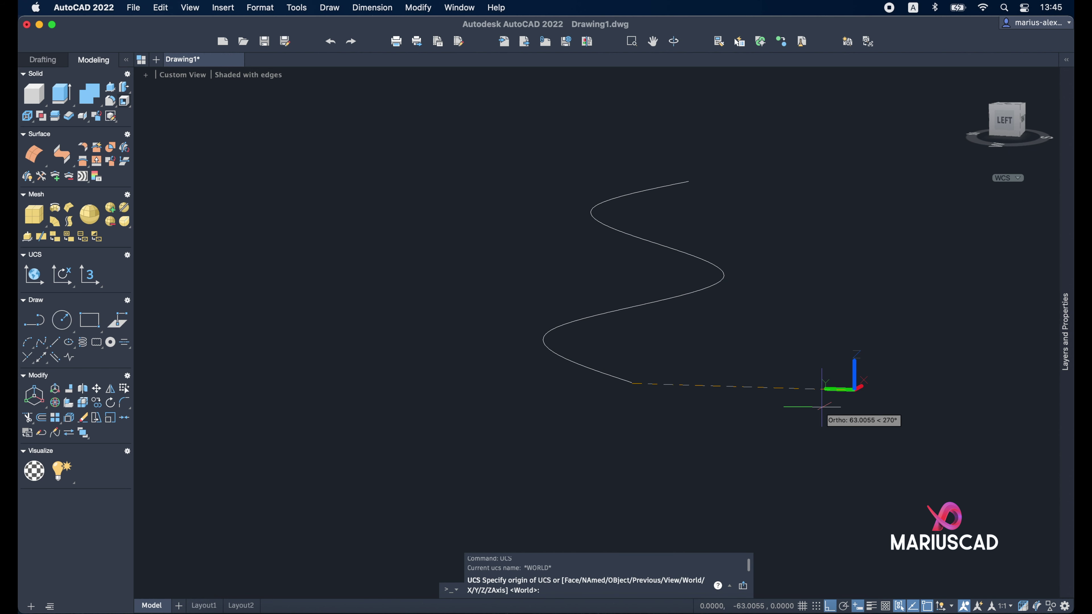
text(0,0)
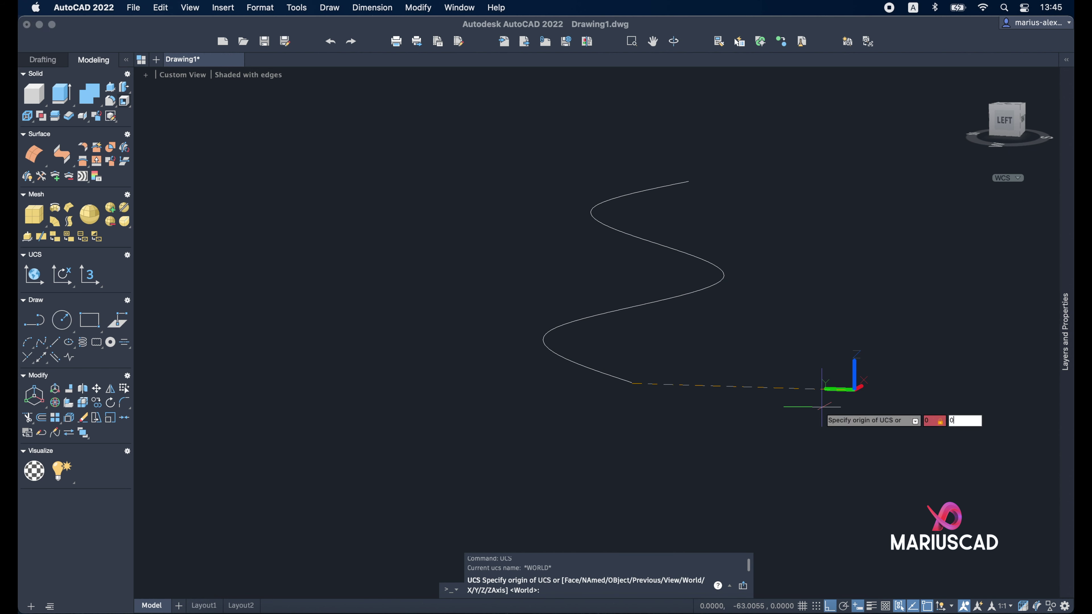
key(Return)
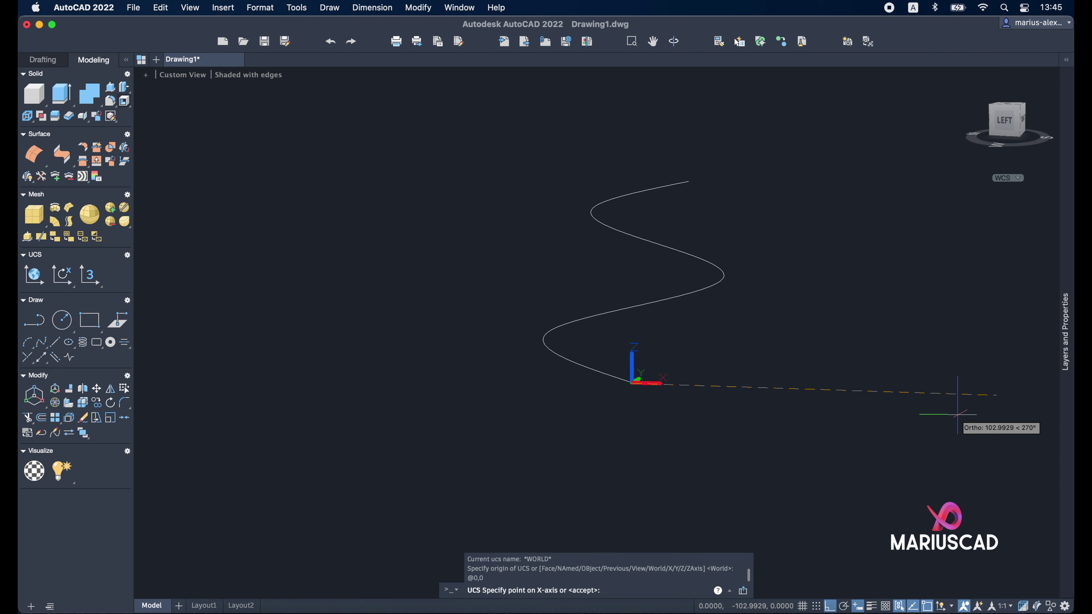
click(957, 416)
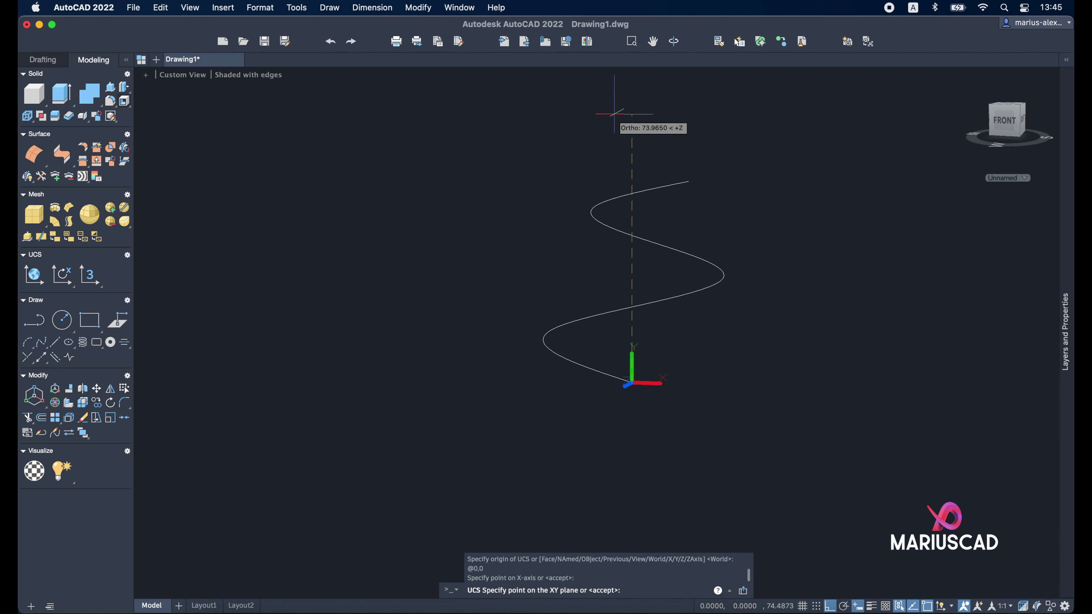
click(632, 111)
key(Return)
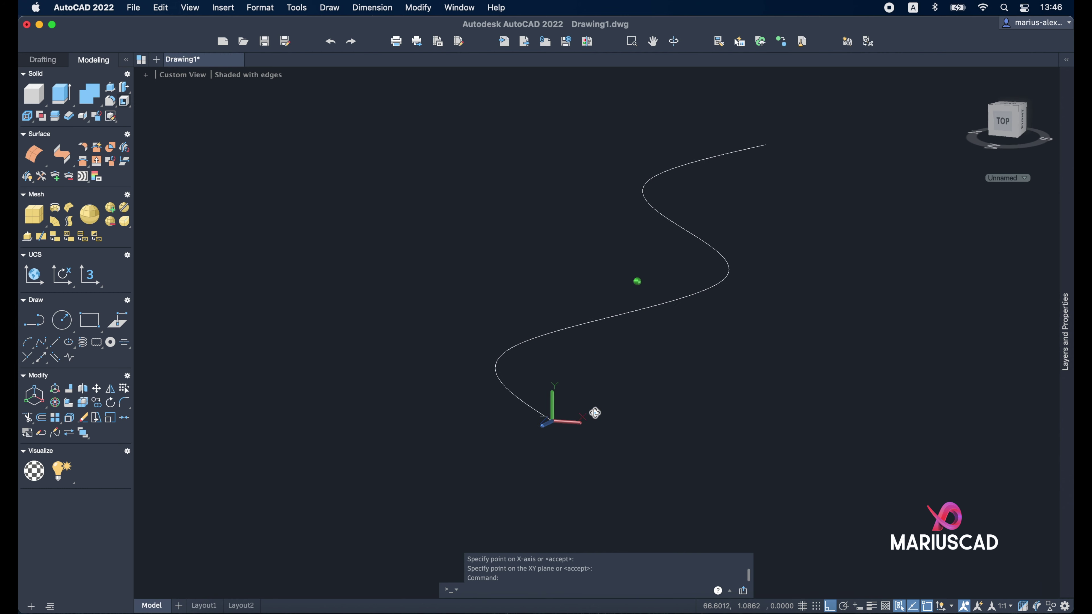
key(Escape)
key(Escape)
Step: Draw a radius-20 circle centred at the new origin 0,0
key(Return)
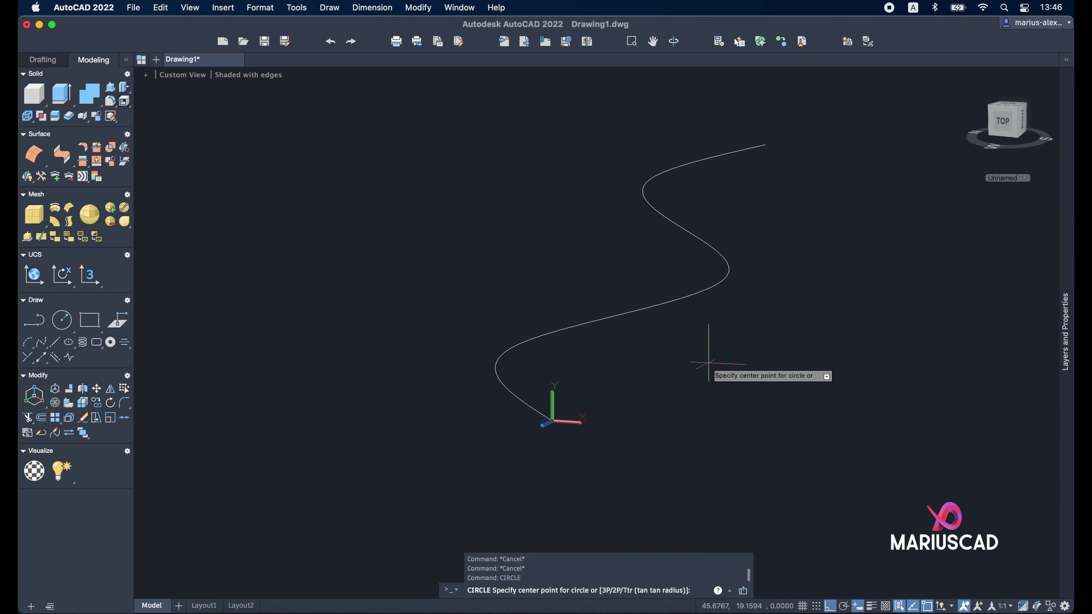
key(Return)
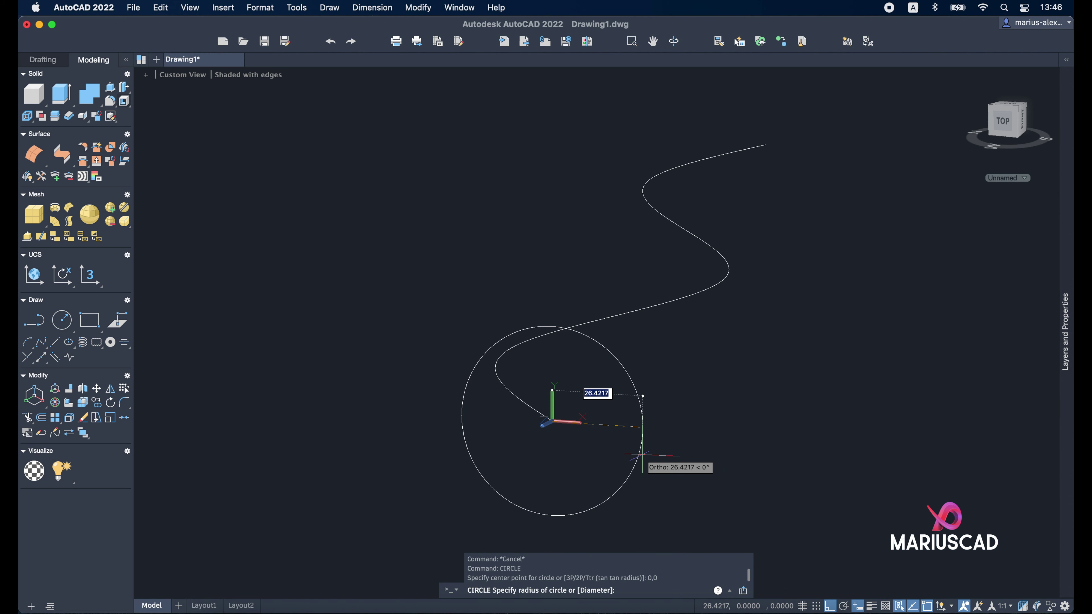
text(20)
key(Return)
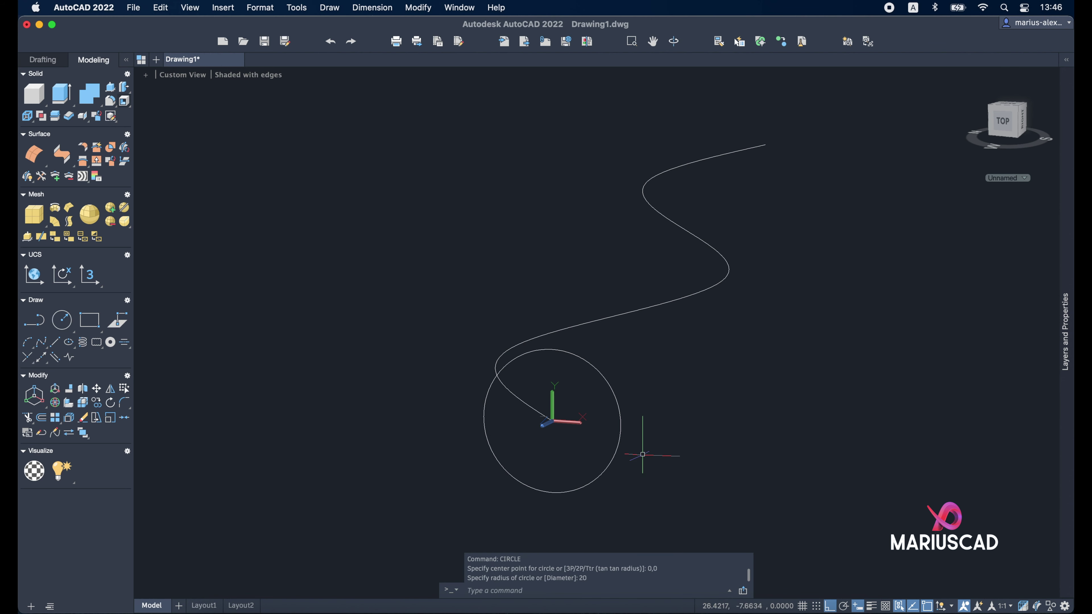
Step: Start EXTRUDE with the radius-20 circle as the profile and view the preview
text(extrude)
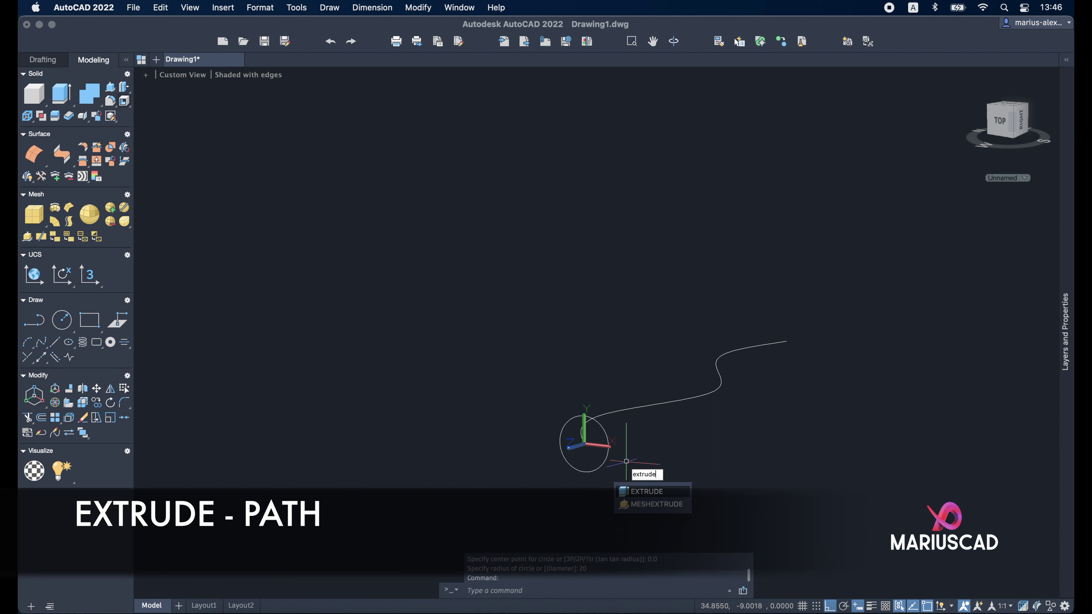
key(Return)
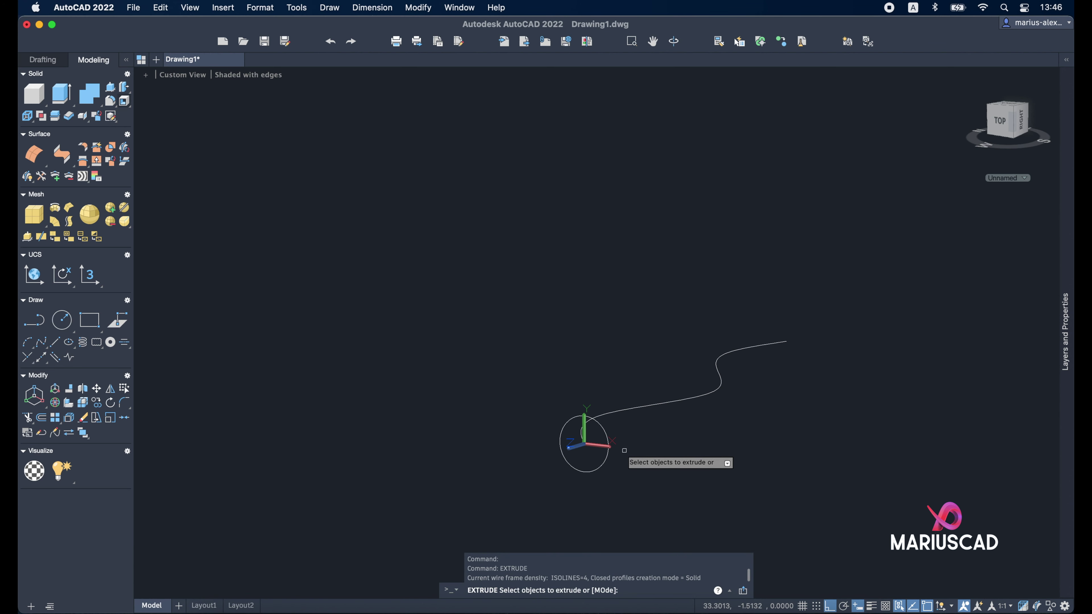
click(606, 431)
key(Return)
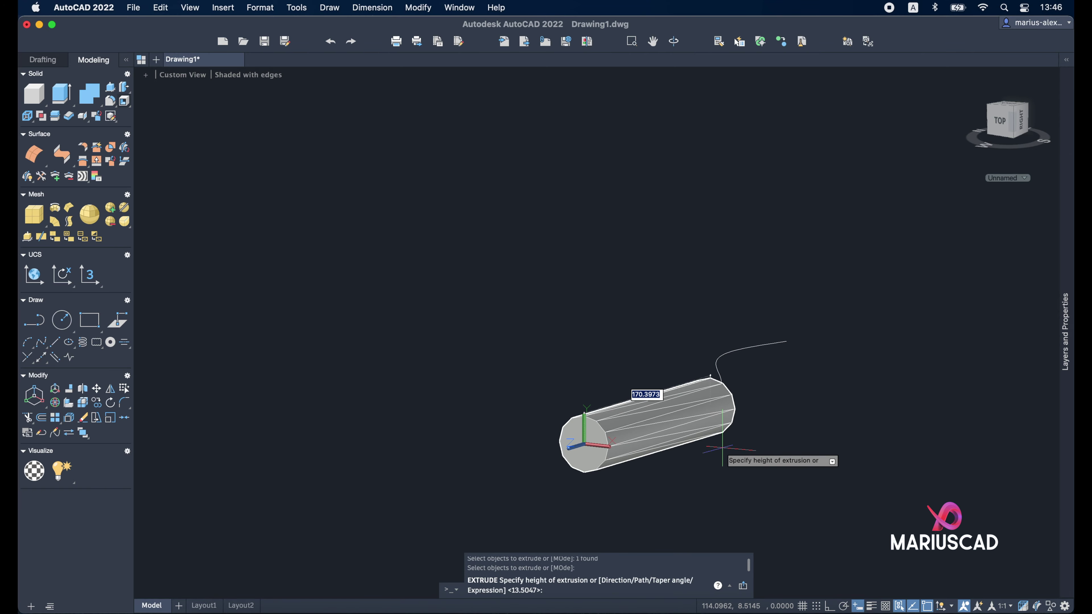
mouse_move(958, 357)
shift+middle_down()
mouse_move(923, 446)
mouse_move(929, 430)
shift+middle_up()
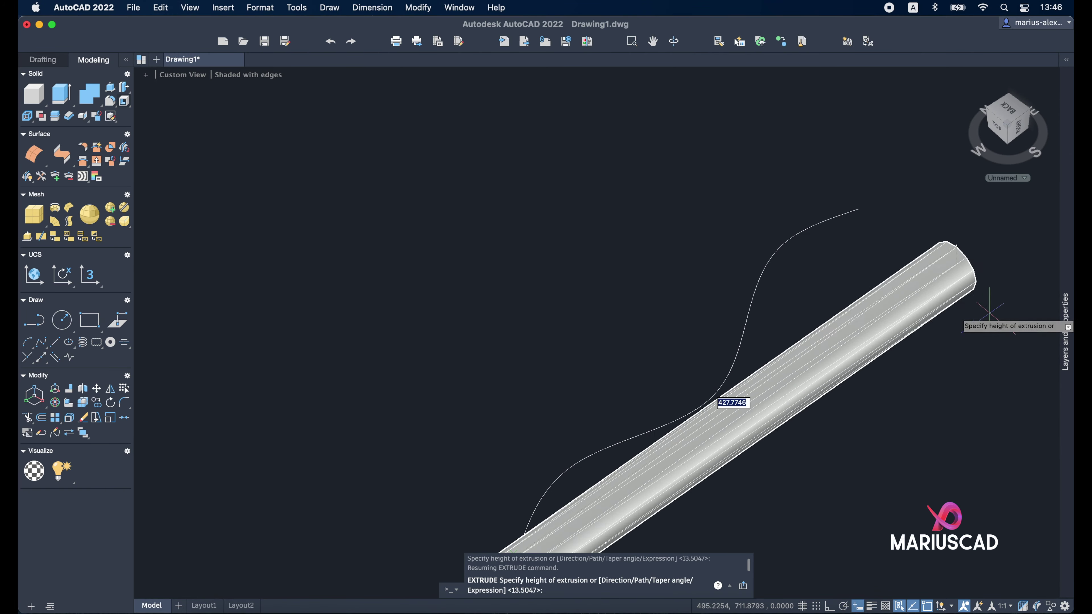
scroll(968, 327, down, 3)
middle_drag(979, 278, 912, 279)
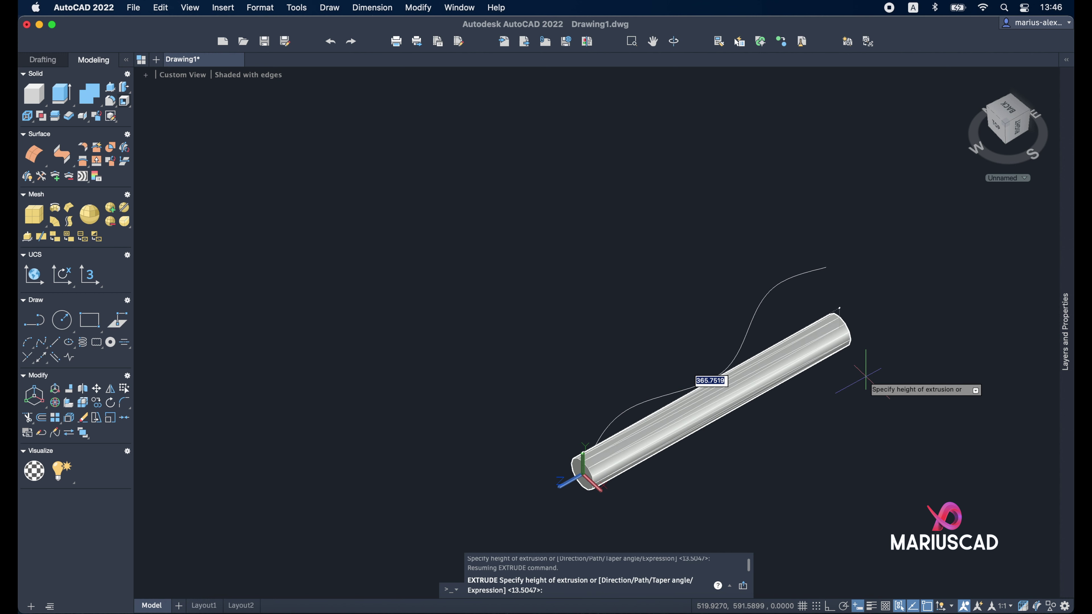
Step: Extrude the circle along the spline path and orbit to inspect the tube
text(path)
key(Return)
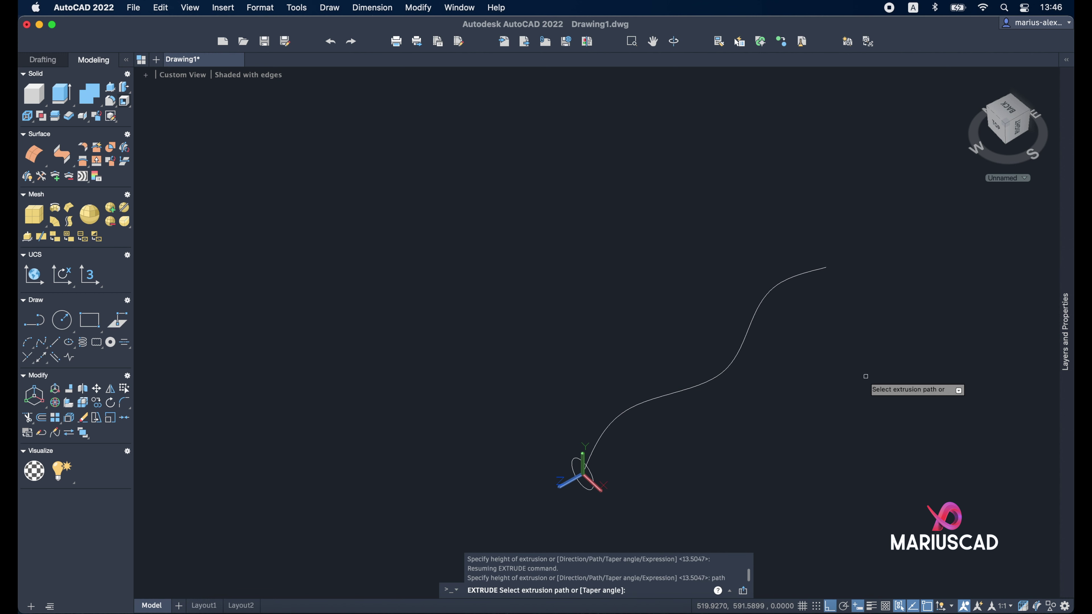
click(660, 394)
key(Escape)
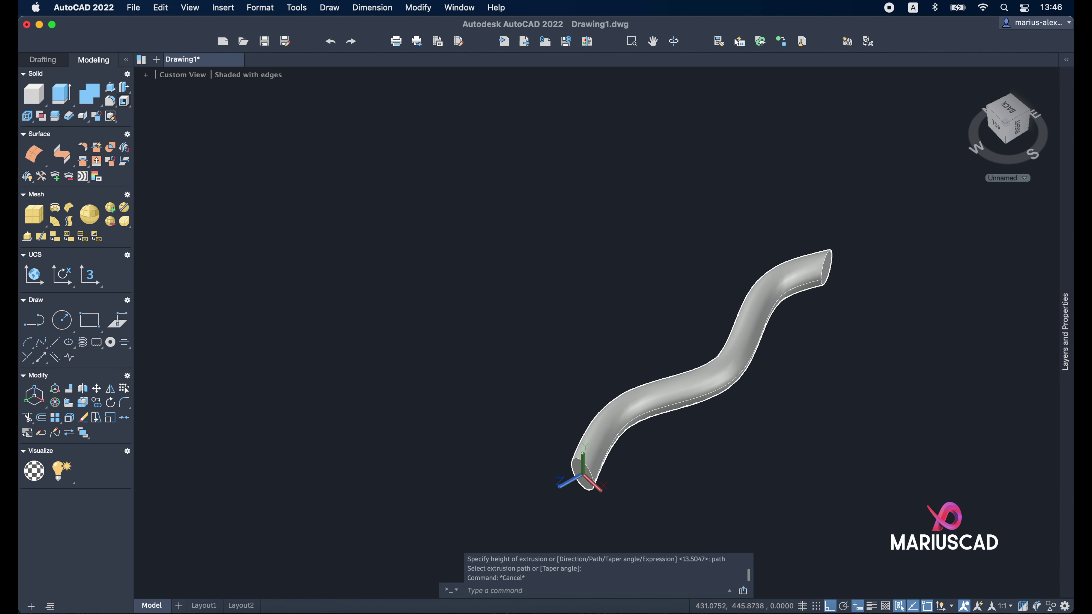
shift+middle_drag(705, 413, 713, 430)
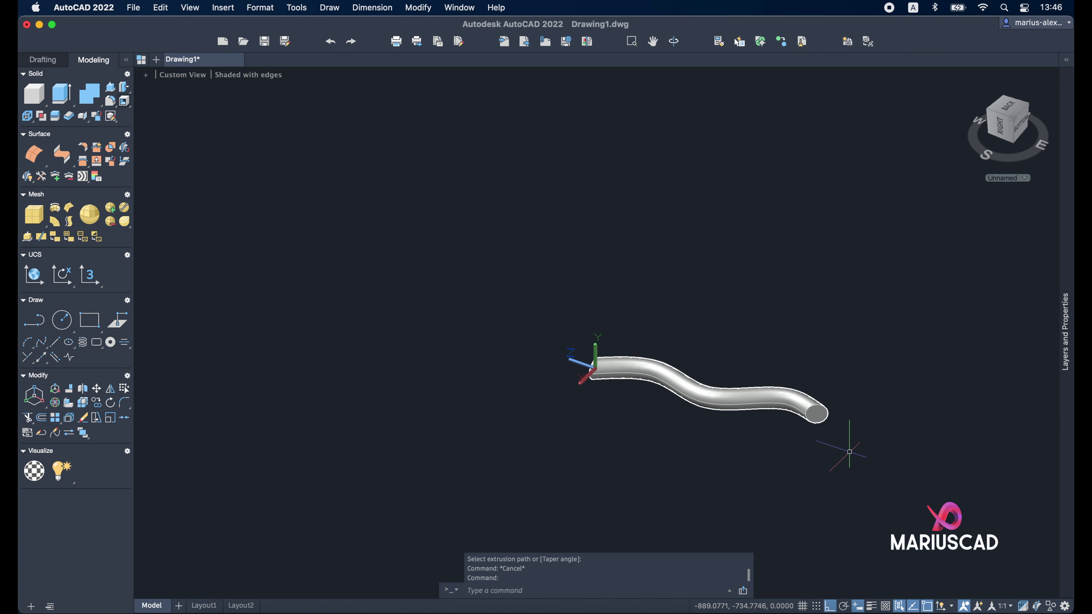
mouse_move(851, 447)
shift+middle_down()
mouse_move(790, 441)
mouse_move(694, 398)
mouse_move(805, 439)
mouse_move(694, 398)
mouse_move(791, 374)
mouse_move(746, 410)
mouse_move(691, 411)
shift+middle_up()
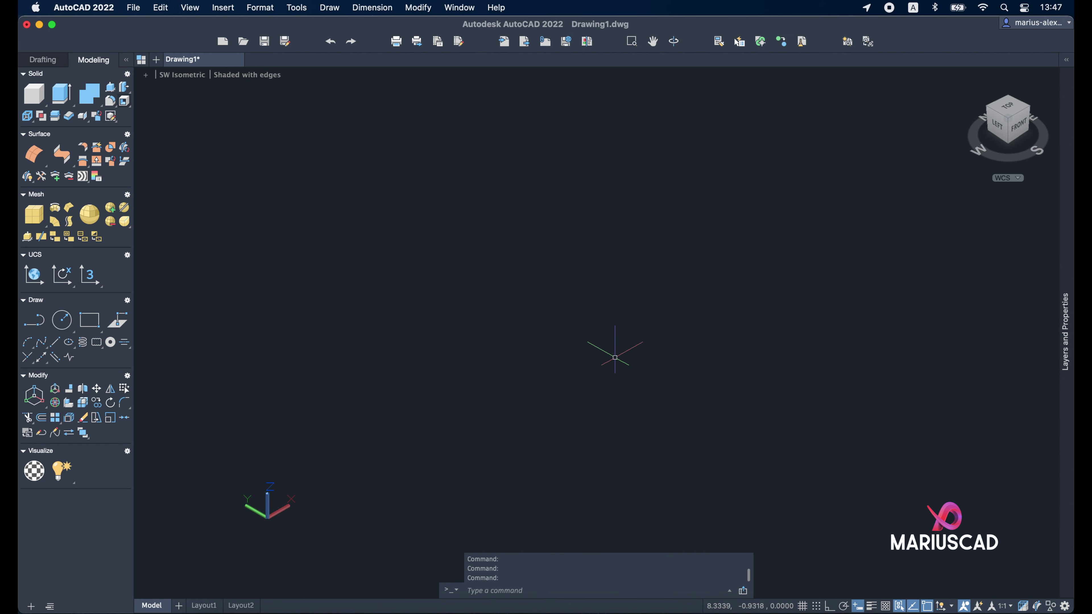
Step: Draw a closed square of four 10-unit line segments on the ground plane
key(Escape)
key(Escape)
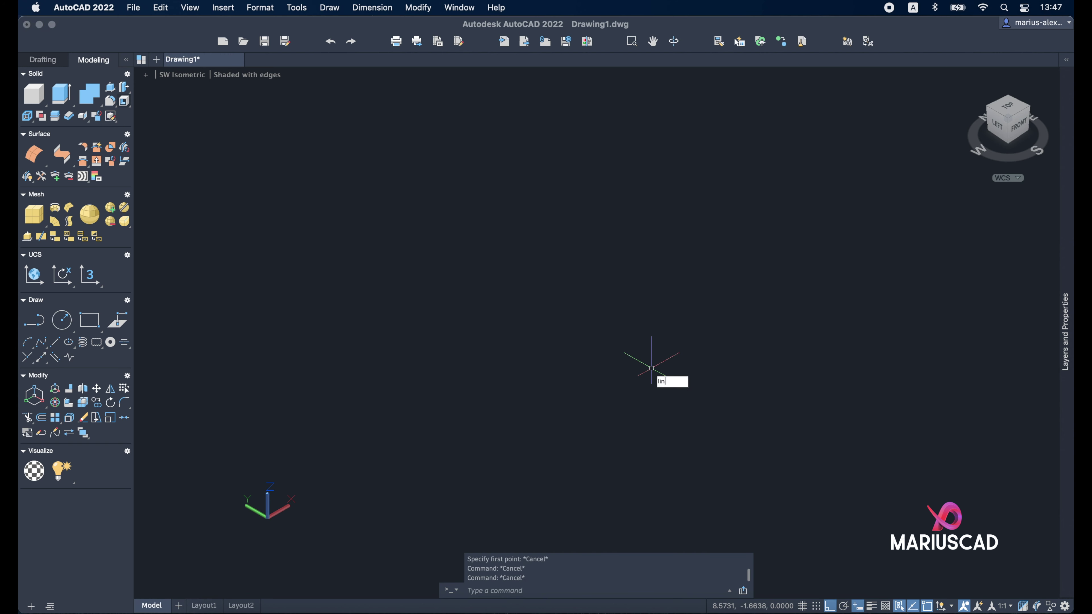
text(e)
key(Return)
click(407, 291)
text(10)
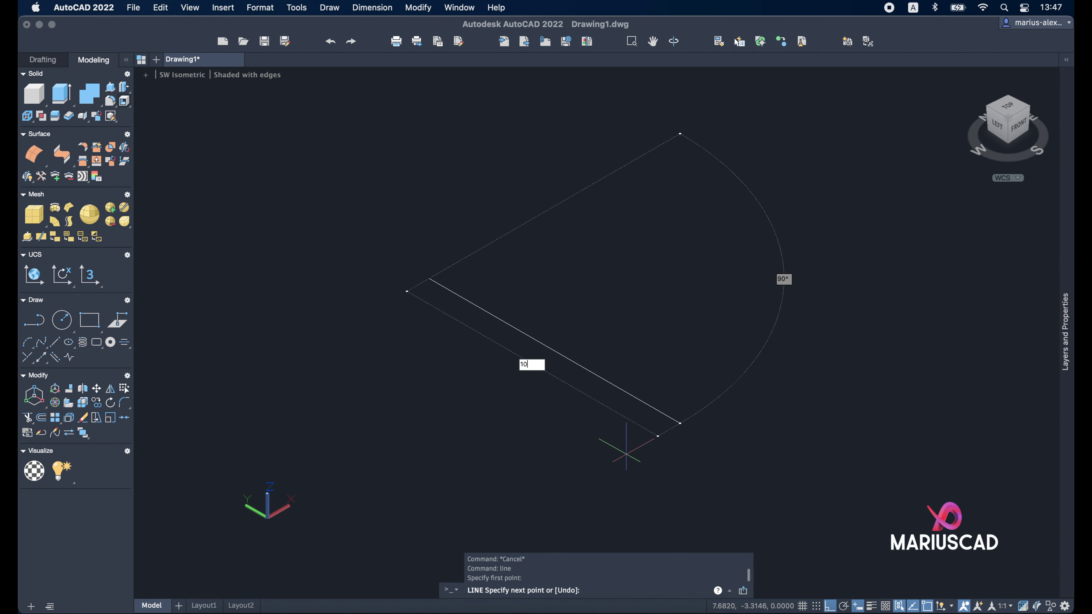
key(Return)
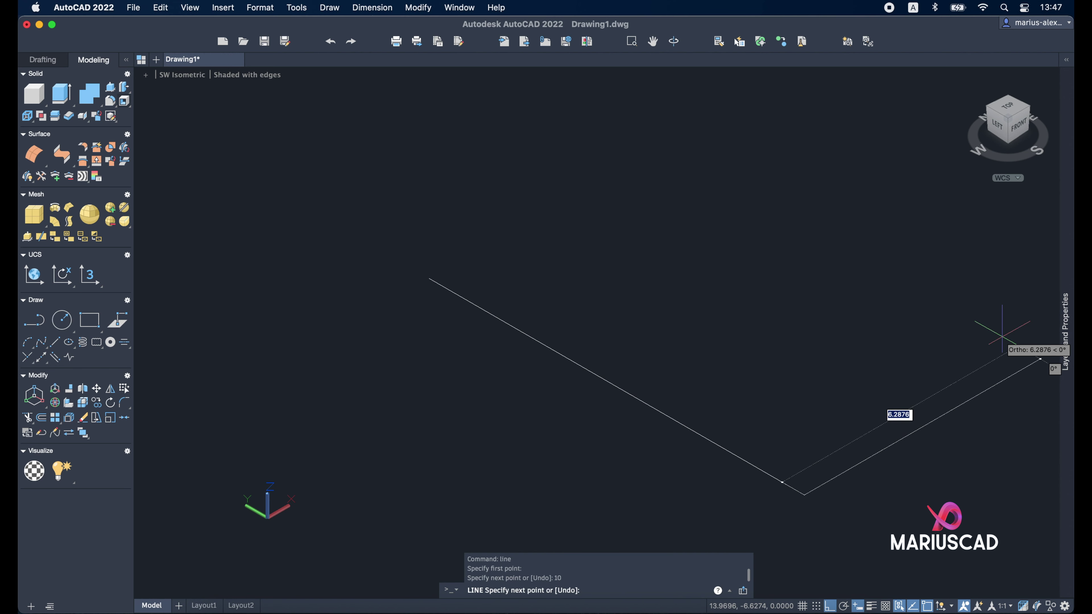
text(10)
key(Return)
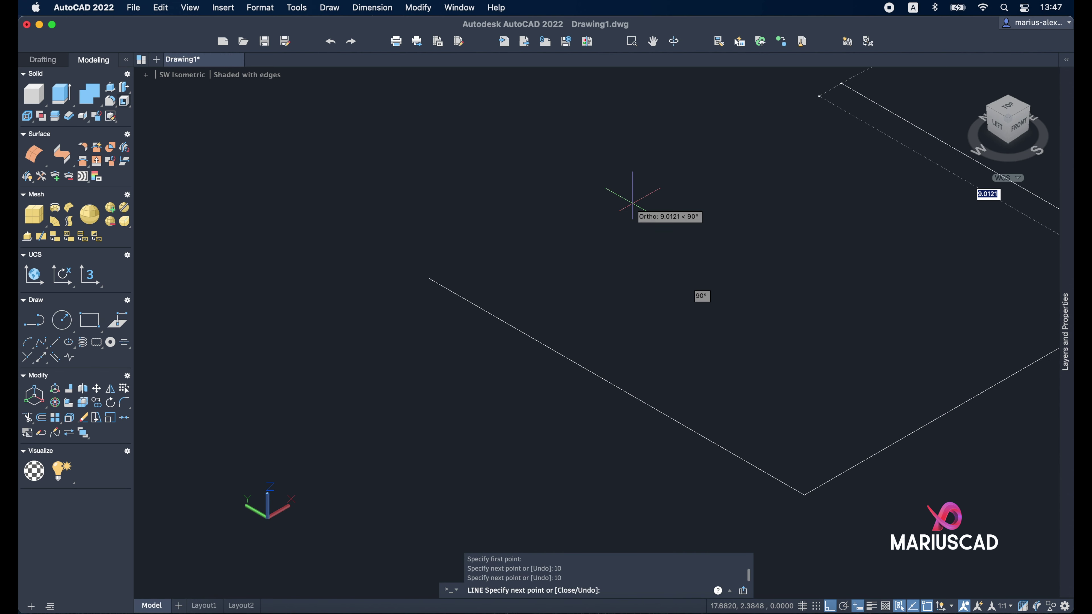
text(10)
key(Return)
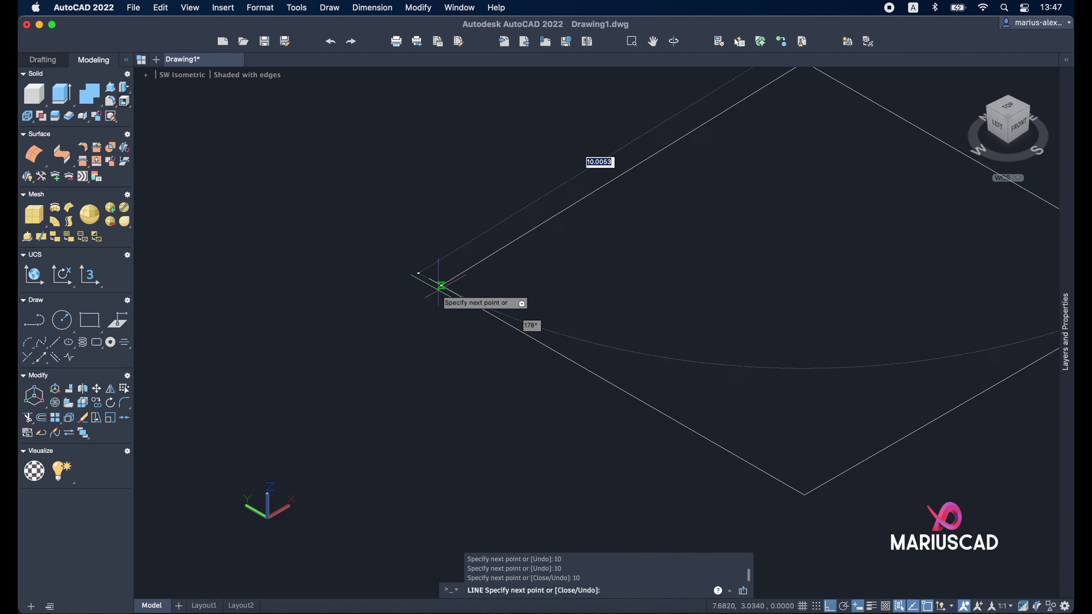
click(440, 285)
key(Escape)
middle_drag(549, 288, 334, 345)
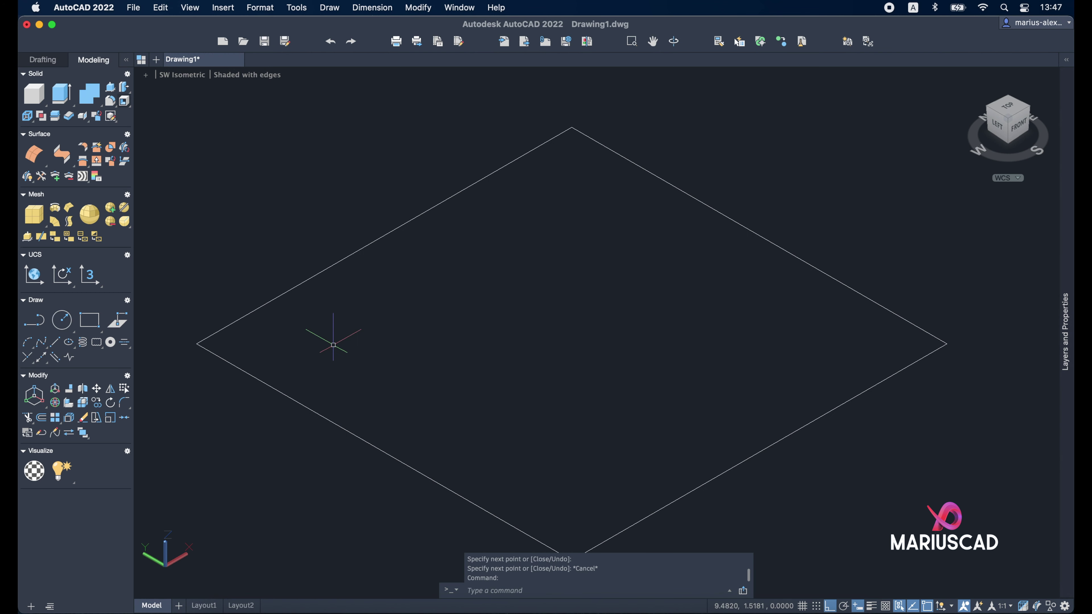
scroll(462, 334, down, 3)
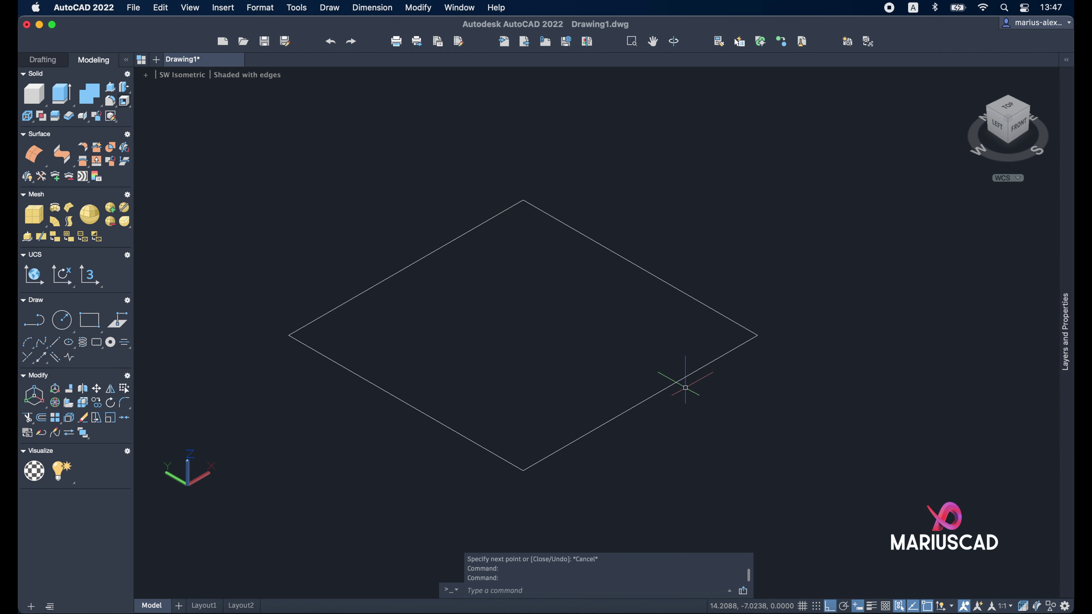
Step: Press-pull the square's front edge into a surface, then undo it
text(pres)
key(Down)
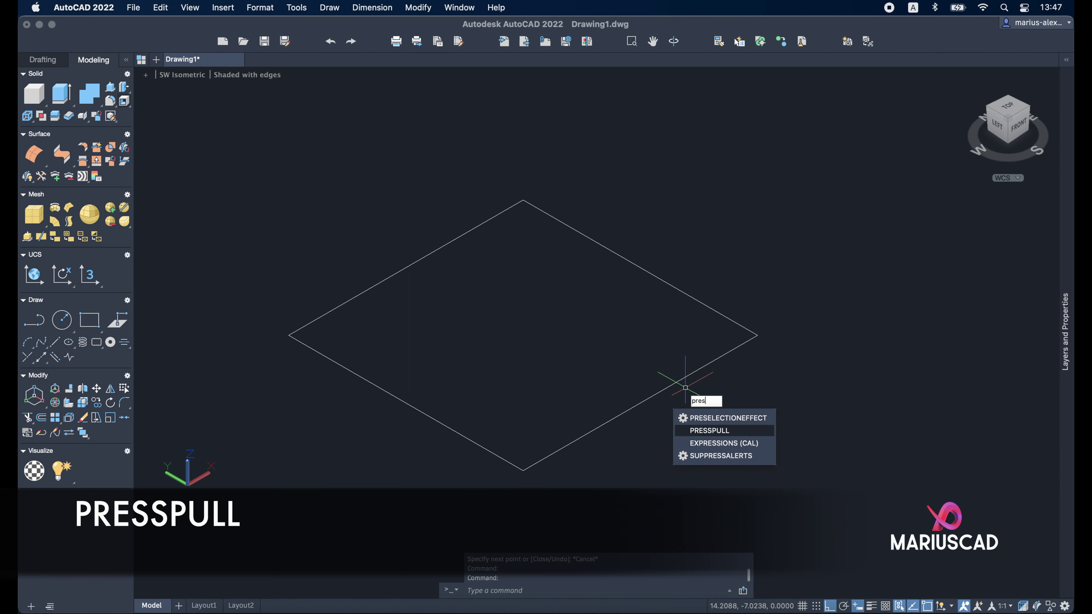
key(Return)
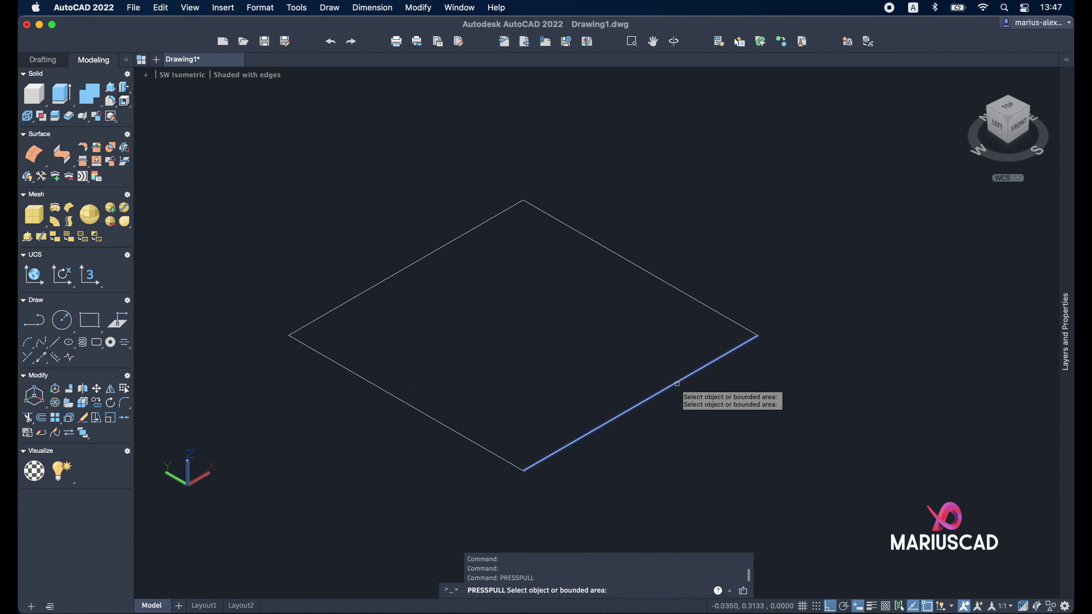
click(677, 384)
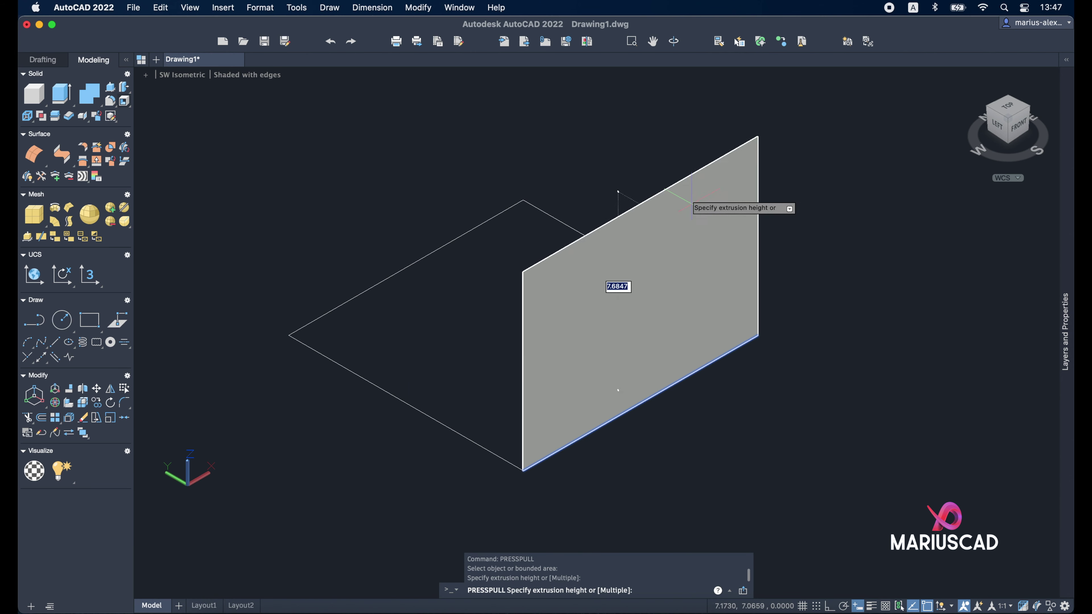
click(685, 184)
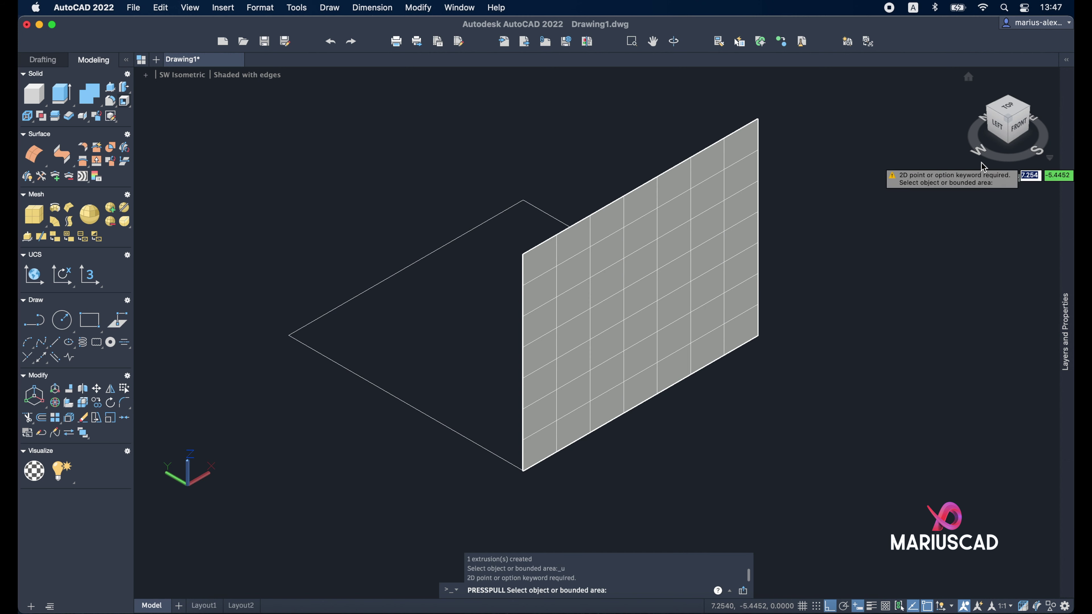
key(Escape)
key(ctrl+z)
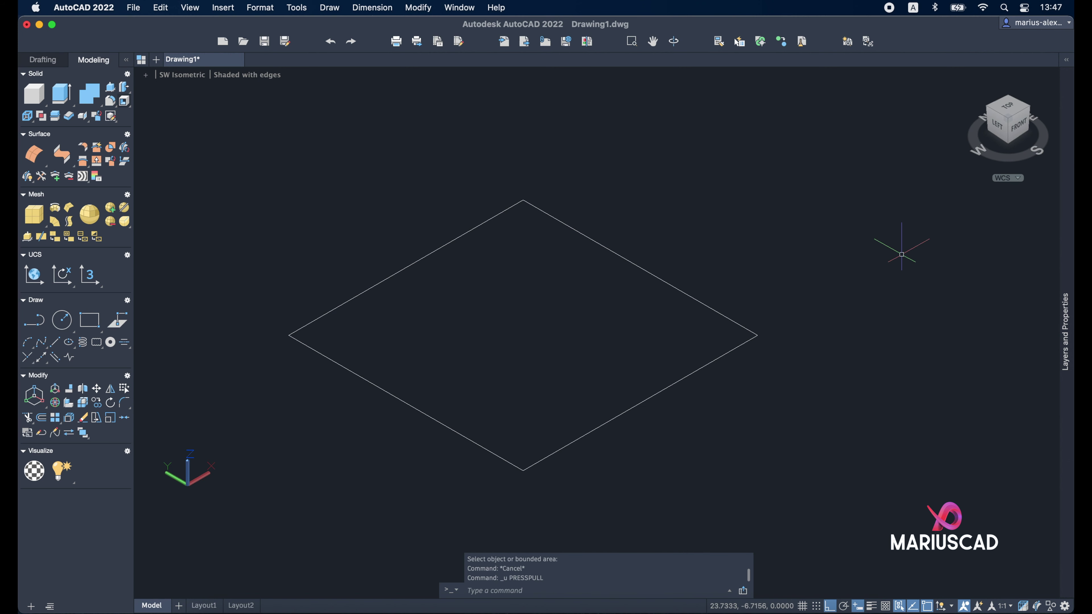
text(press)
Step: Press-pull the square's enclosed area upward into a cube and orbit around it
key(Return)
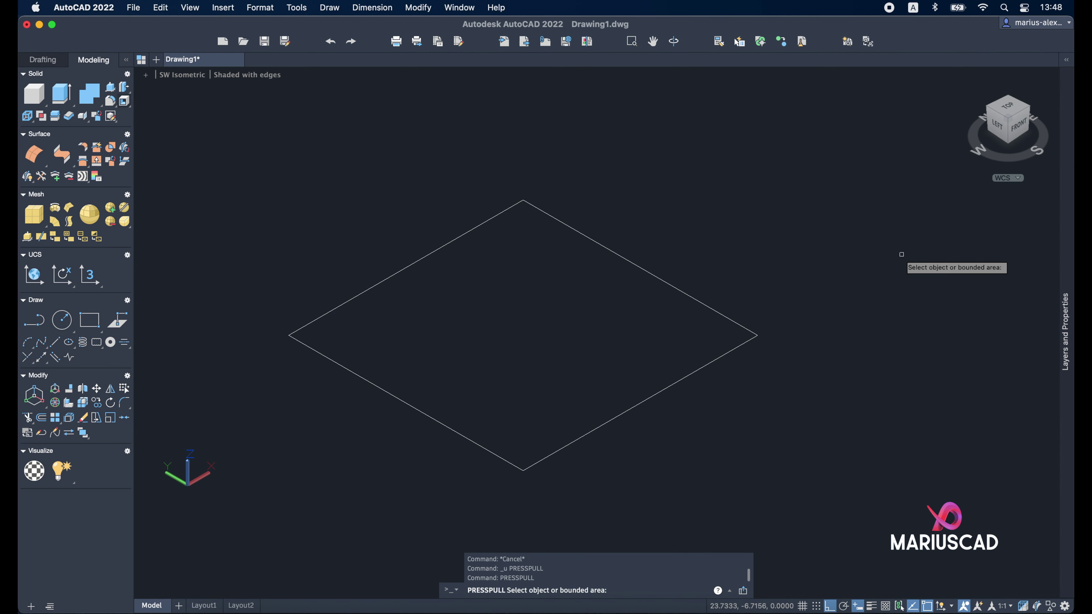
click(521, 310)
scroll(524, 197, down, 2)
scroll(529, 187, down, 2)
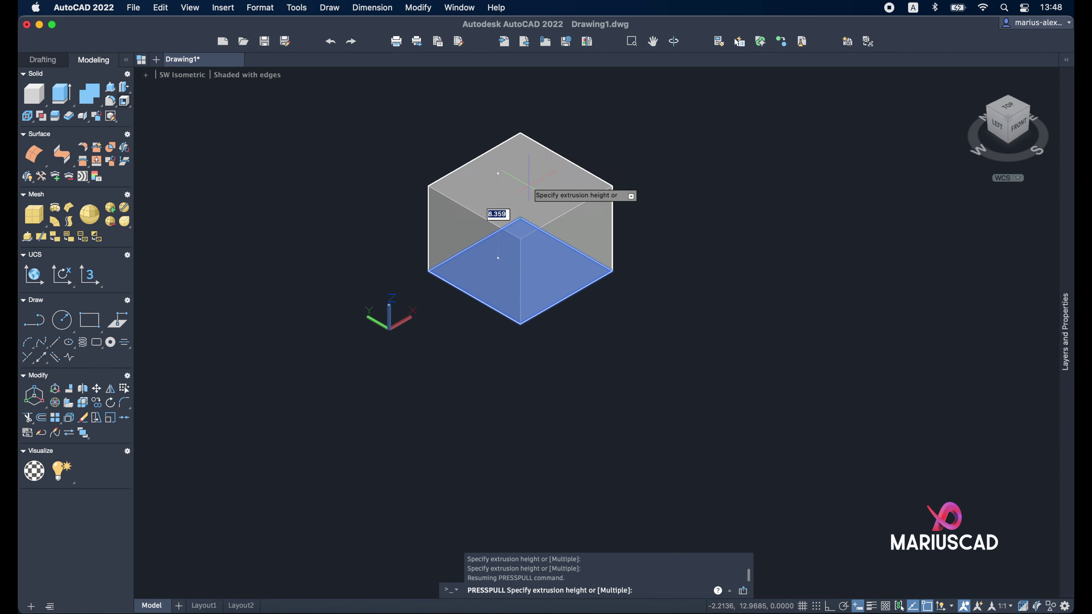
click(521, 119)
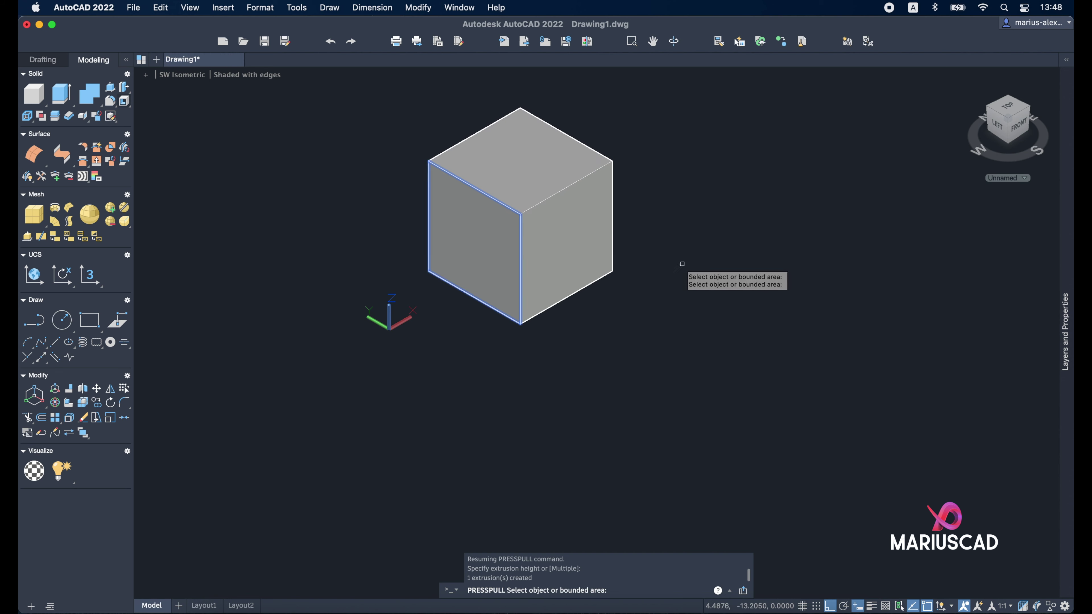
shift+middle_drag(682, 264, 648, 434)
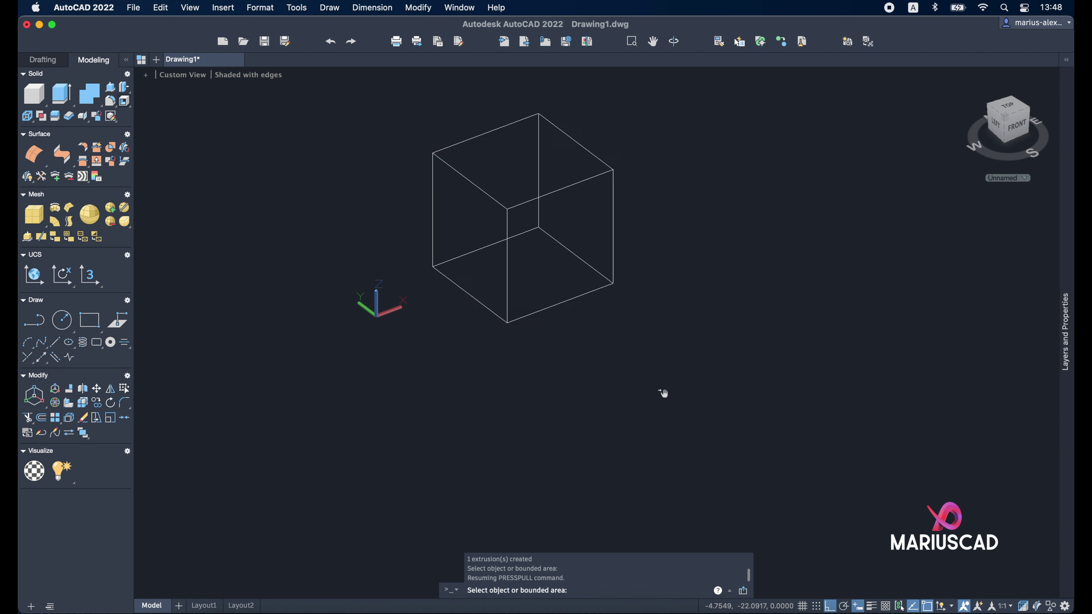
Step: Press-pull the cube's right face out 20 units and its top face up 3 units
middle_drag(637, 372, 642, 419)
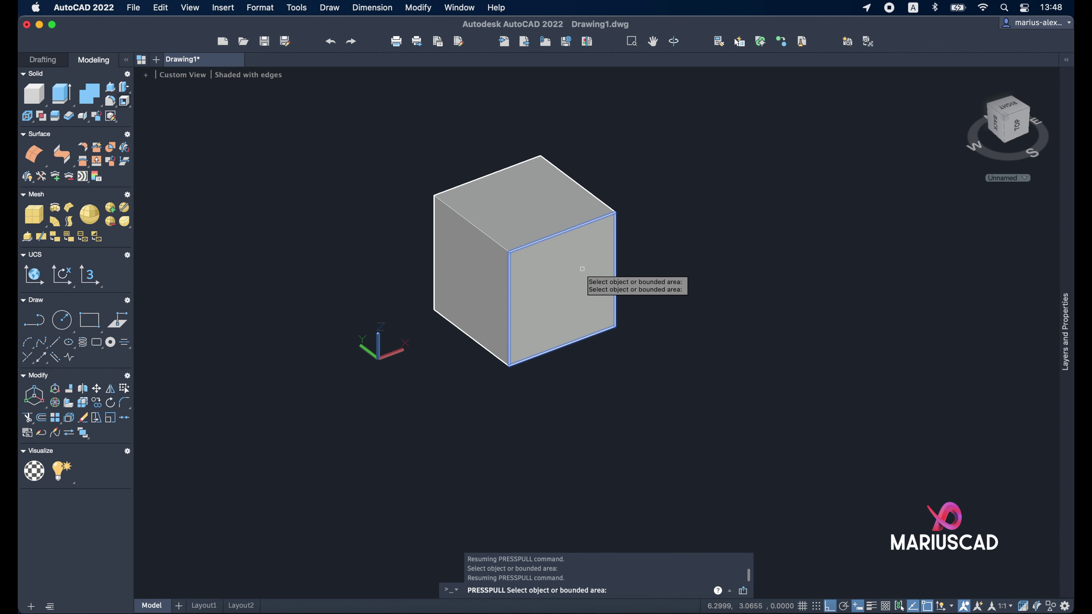
click(565, 307)
text(20)
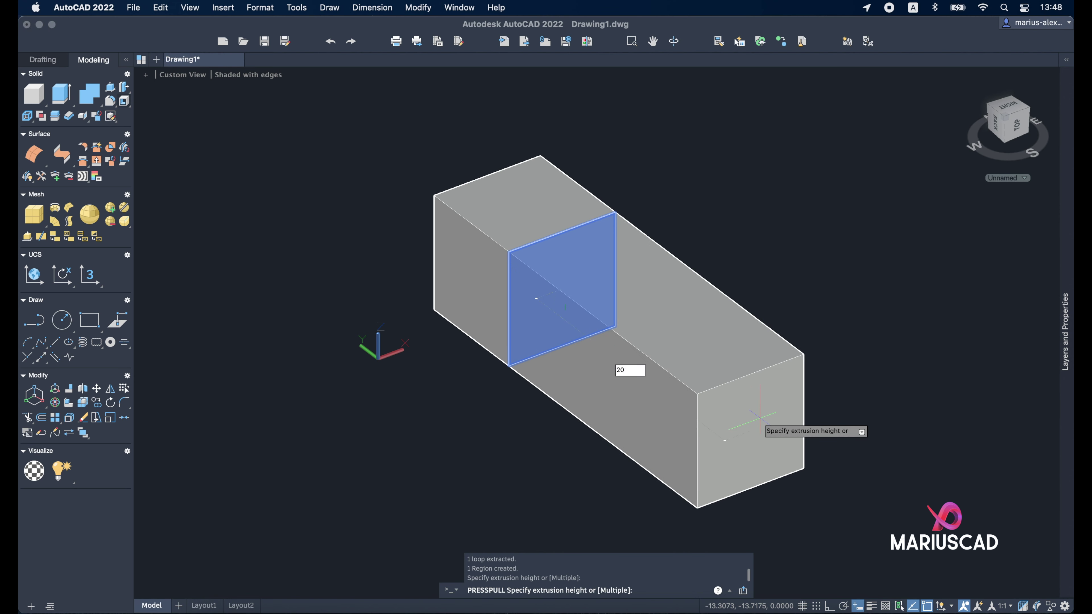
key(Return)
click(625, 251)
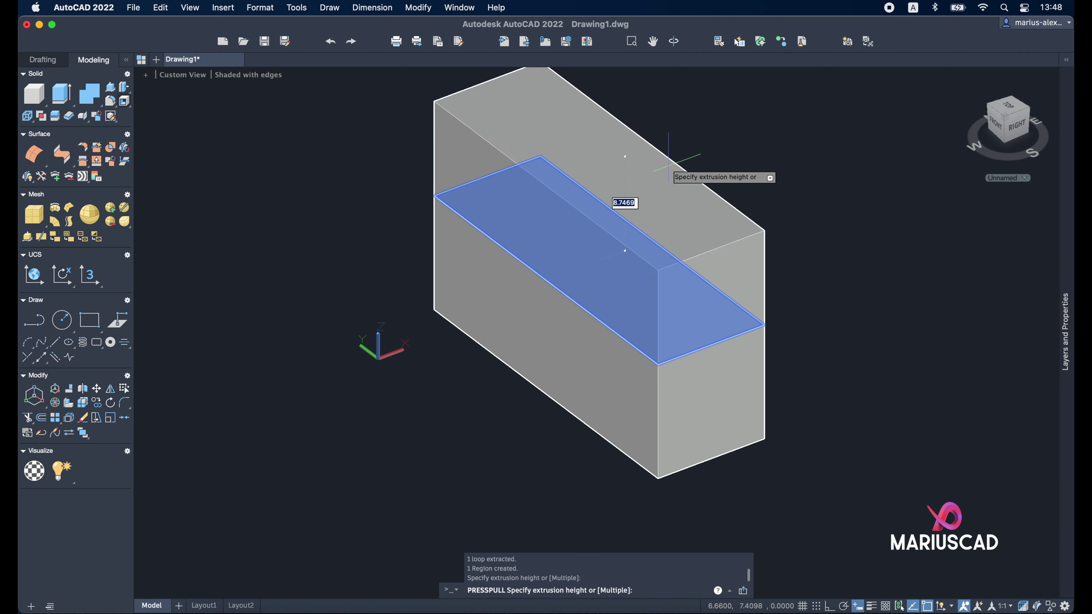
text(3)
key(Return)
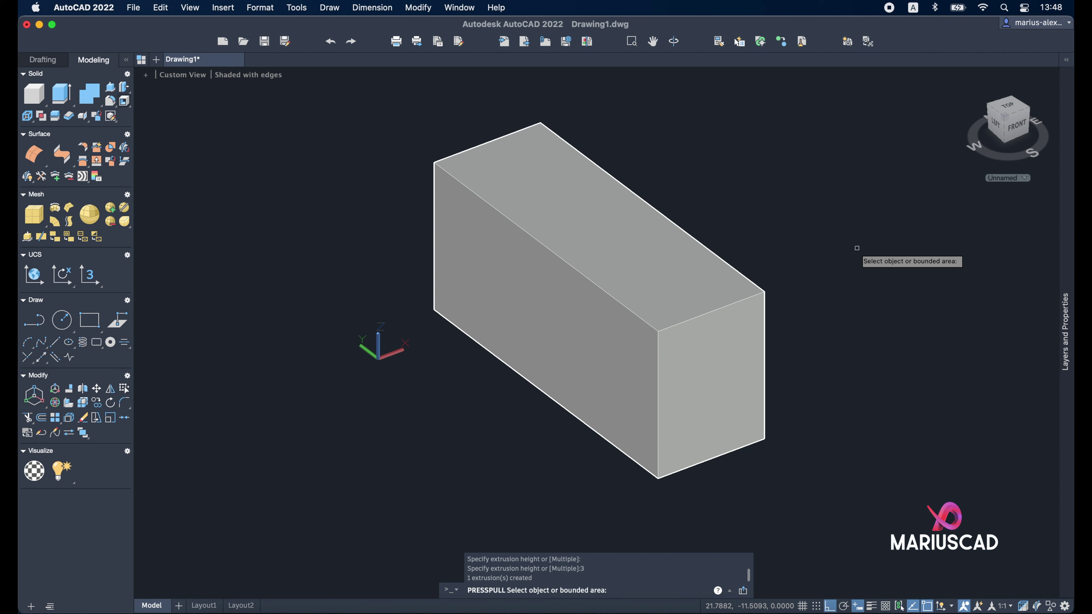
key(Escape)
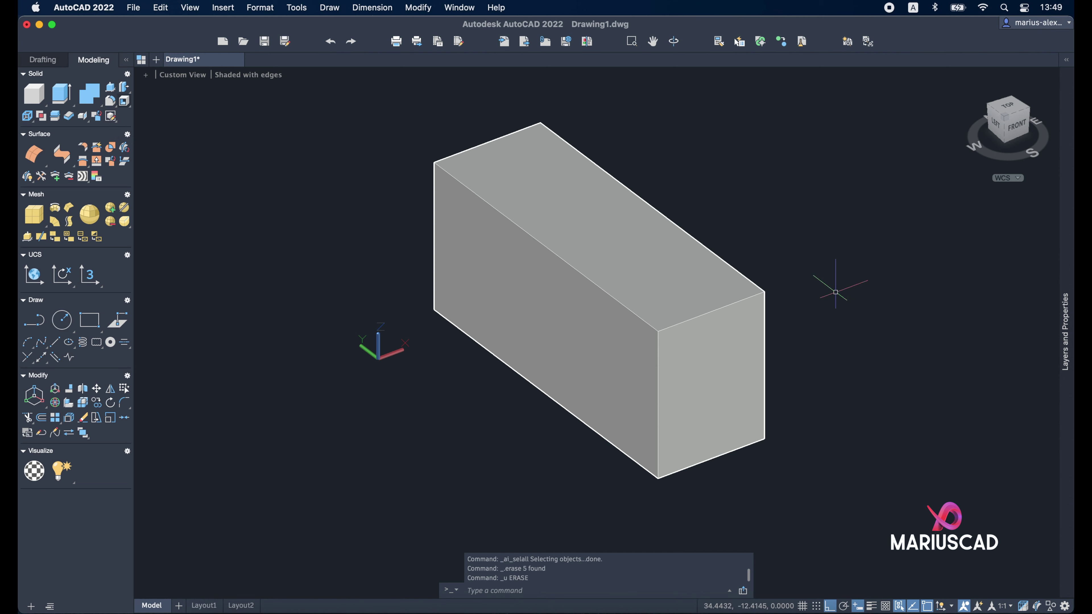
Step: Fillet the box's top end edge with a radius of 10 using FILLETEDGE
text(fi)
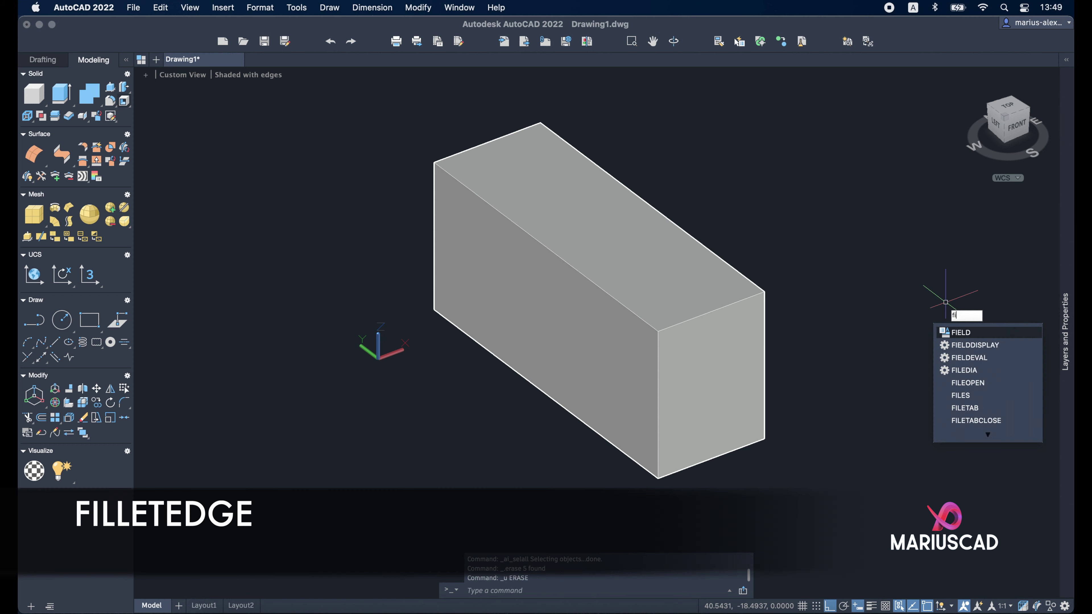
text(lleted)
key(Return)
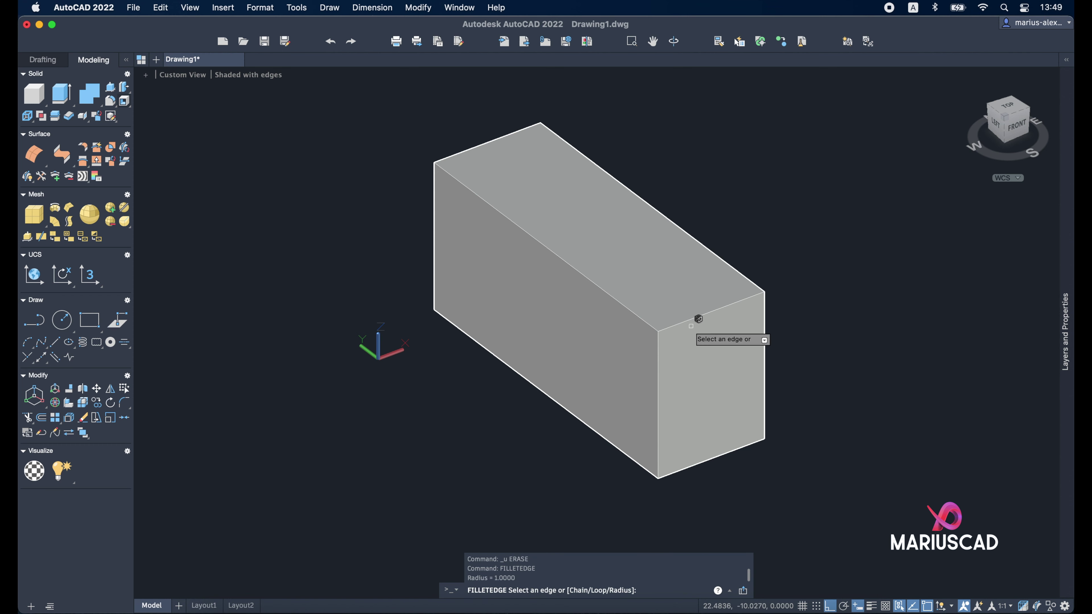
click(704, 310)
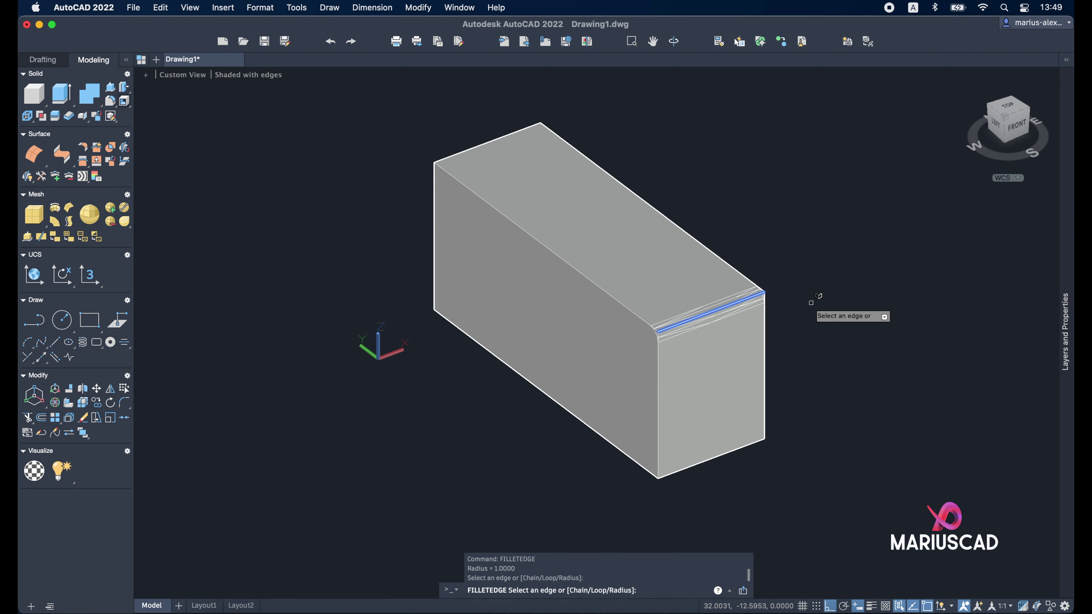
scroll(762, 318, up, 3)
scroll(796, 258, up, 2)
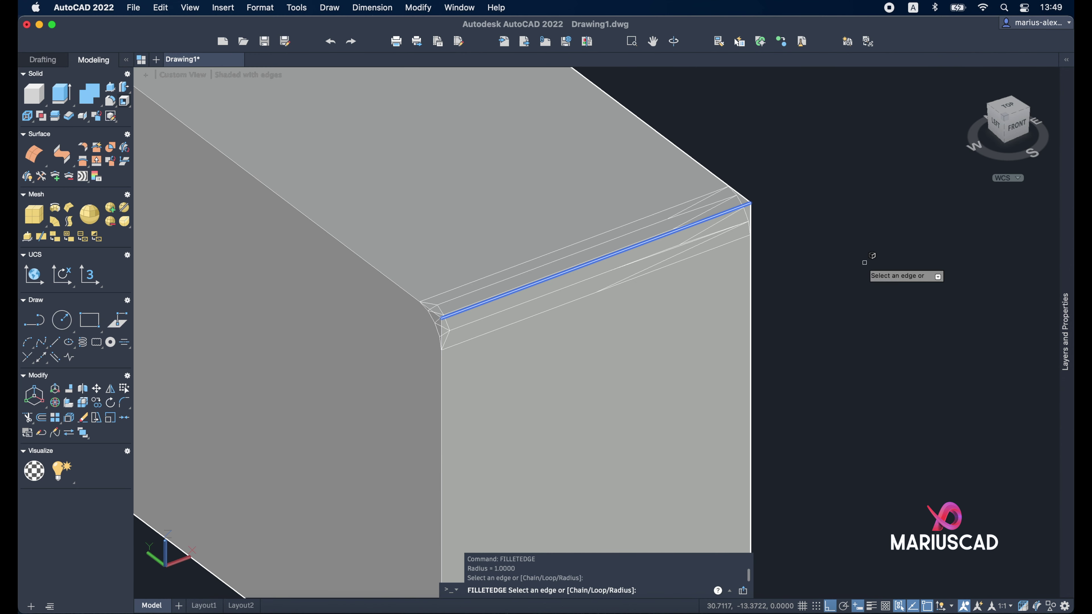
key(Return)
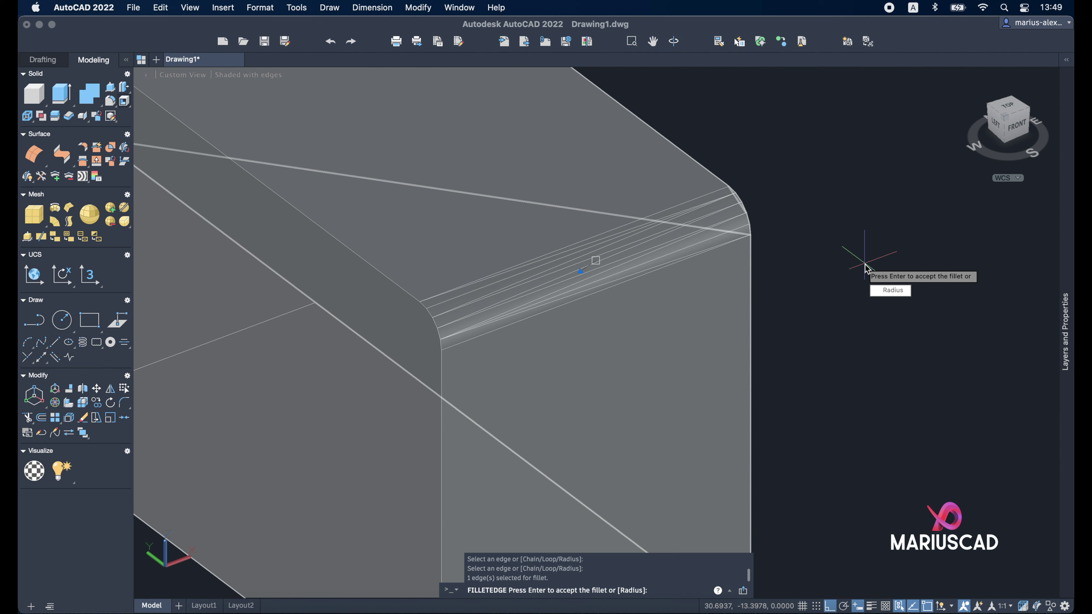
click(892, 292)
text(10)
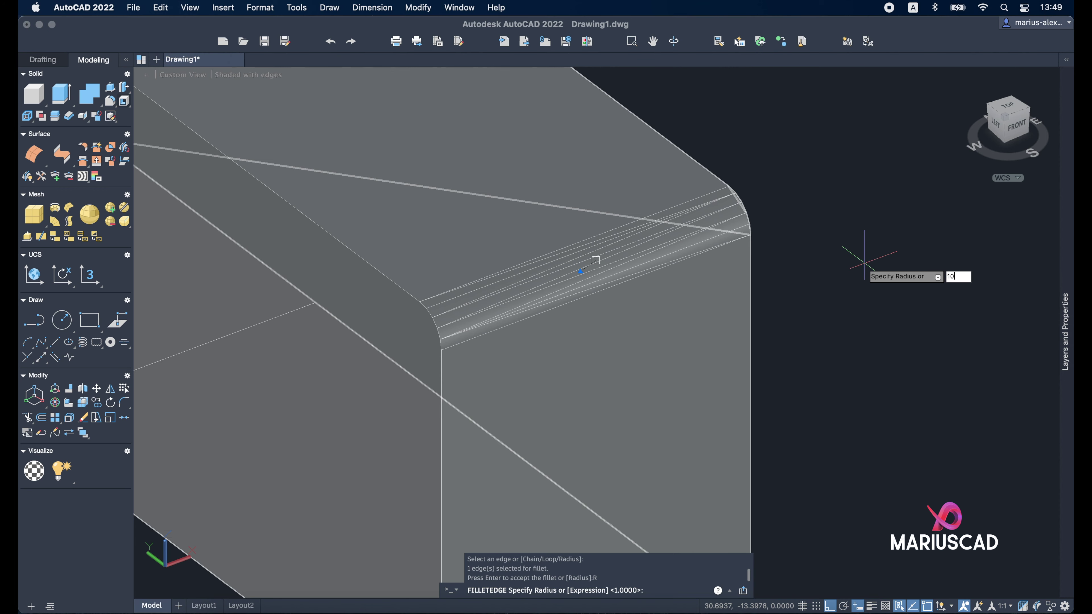
key(Return)
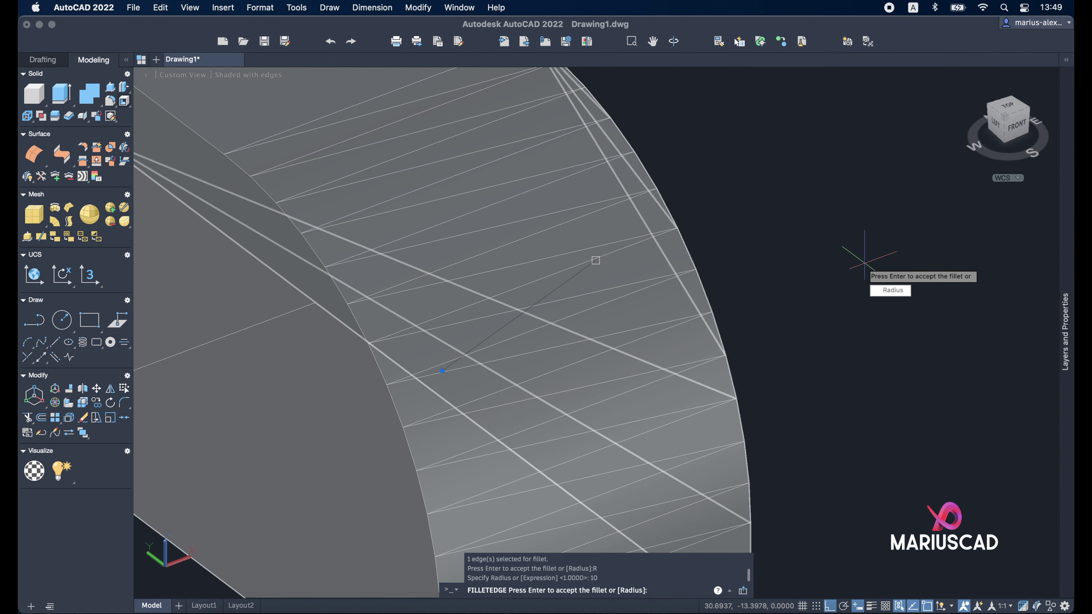
key(Return)
scroll(859, 251, down, 5)
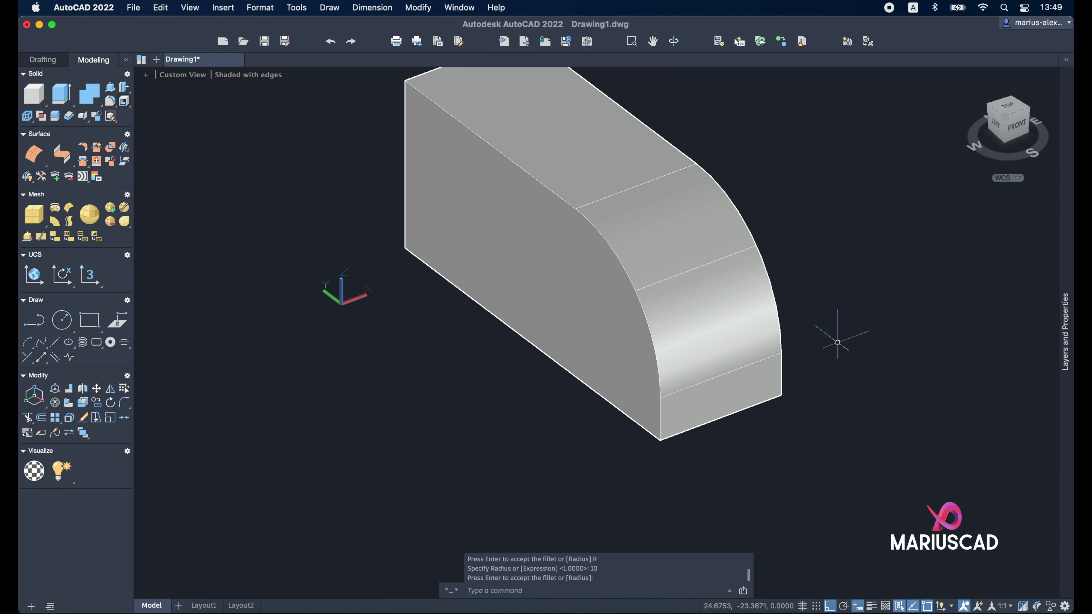
shift+middle_drag(838, 329, 731, 327)
key(Return)
middle_drag(508, 257, 396, 400)
Step: Create a large sphere beside the rounded box
shift+middle_drag(866, 369, 824, 387)
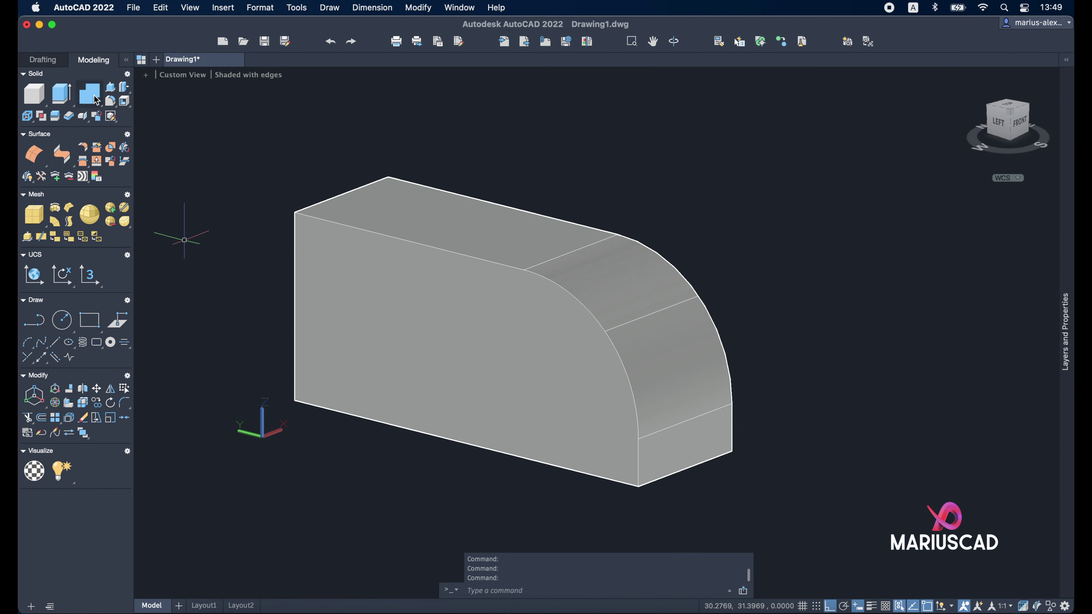
shift+middle_drag(691, 278, 678, 318)
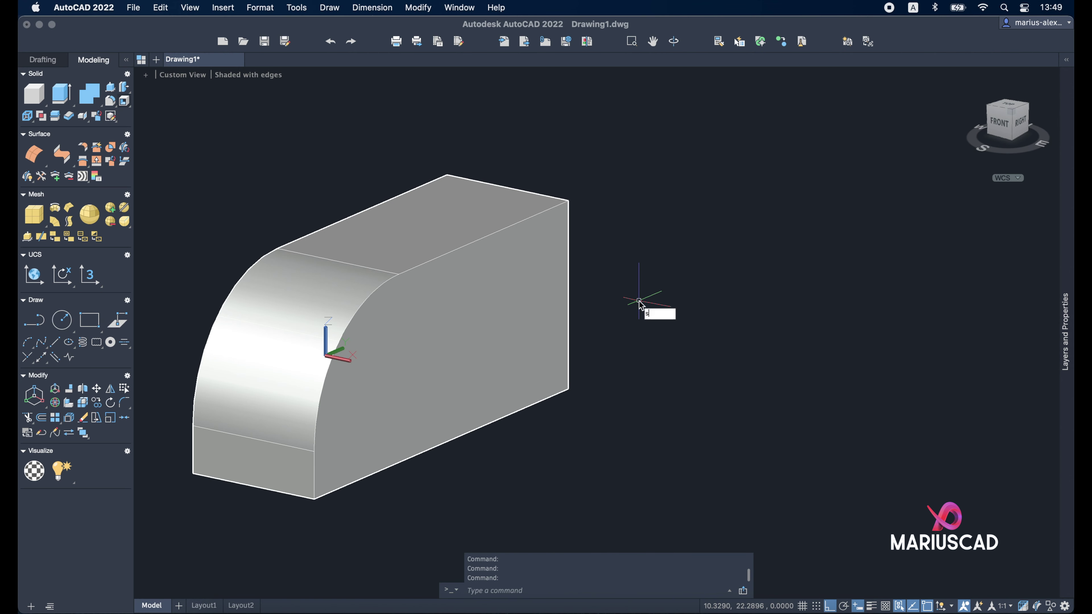
text(phere)
key(Return)
click(638, 294)
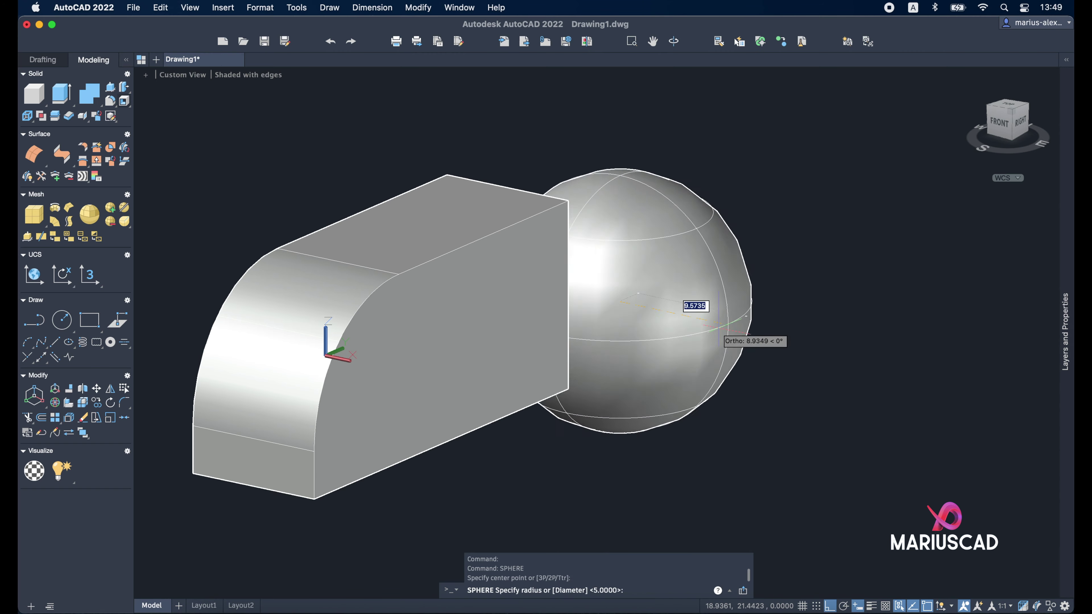
click(856, 344)
Step: Move the rounded box so its flat end pushes into the sphere
shift+middle_drag(773, 410, 473, 301)
click(473, 301)
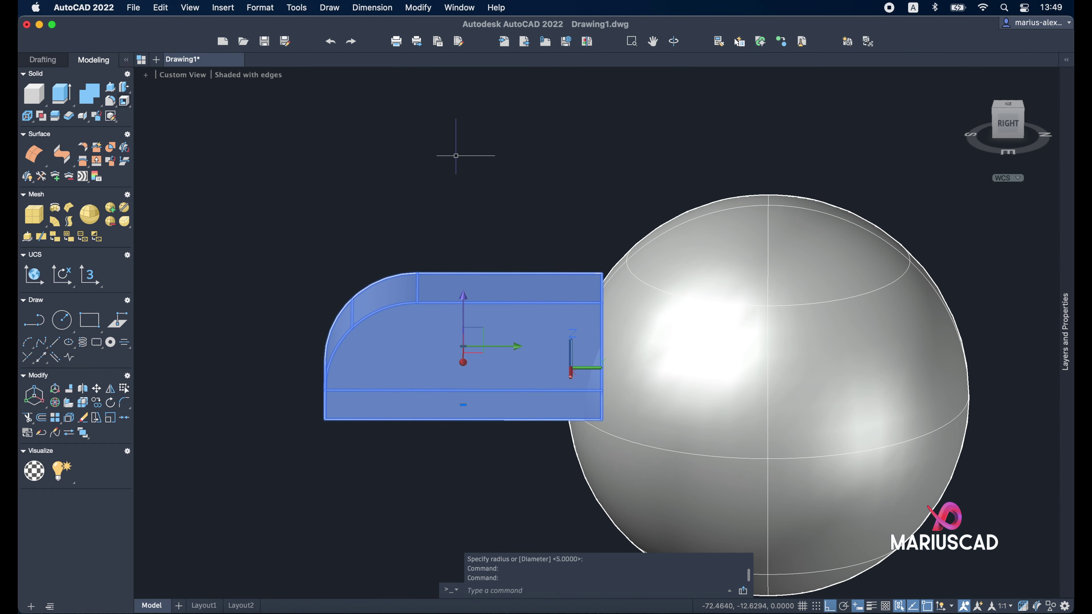
text(m)
key(Return)
click(519, 150)
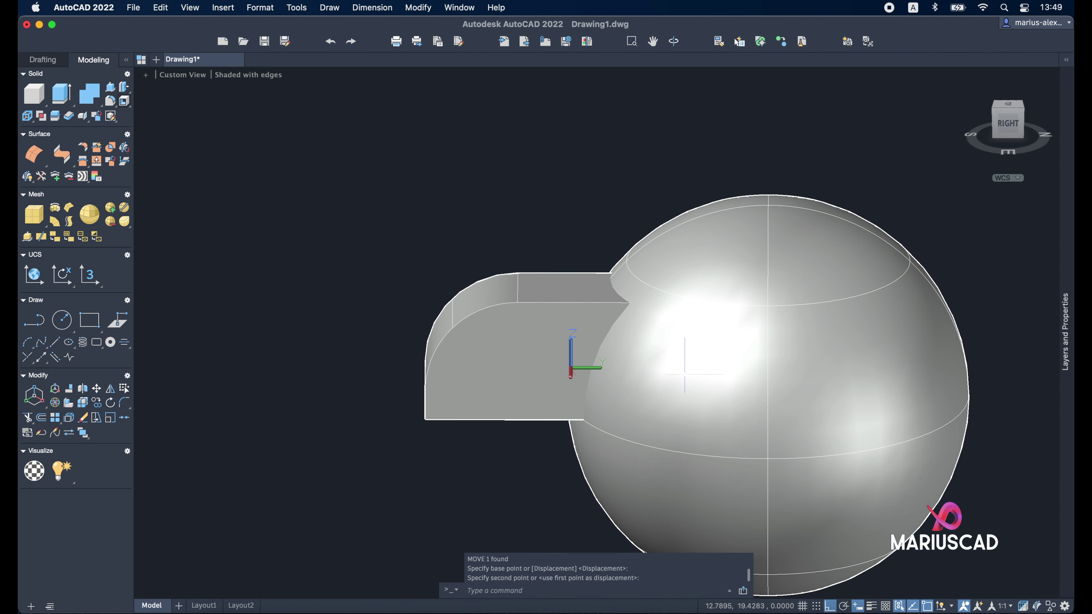
click(685, 375)
Step: Select the box and sphere to confirm in Properties they are two 3D solids
shift+middle_drag(684, 374, 953, 421)
click(807, 351)
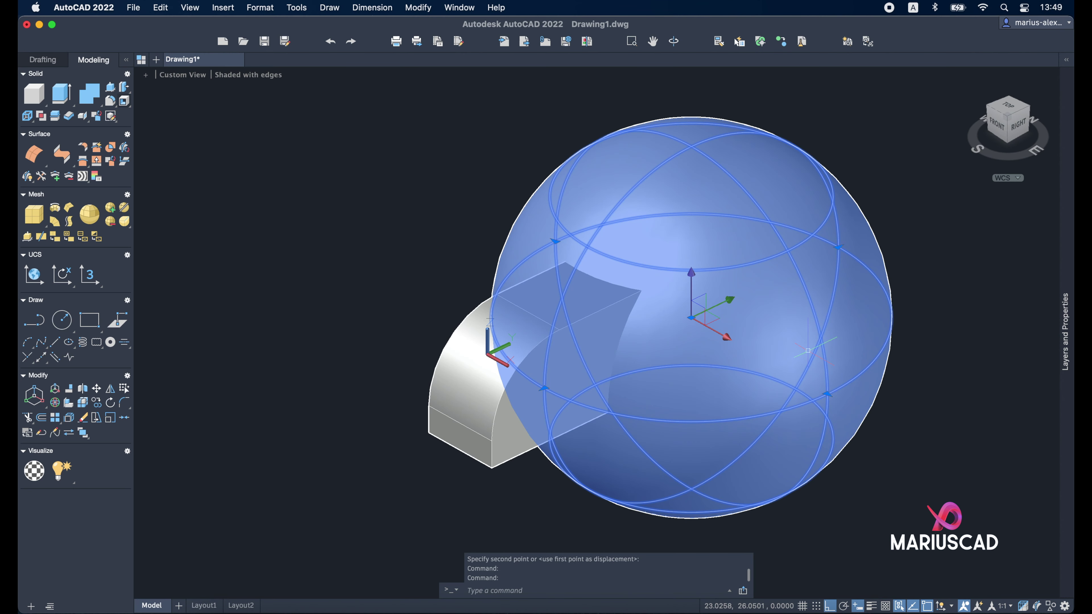
key(Escape)
click(549, 395)
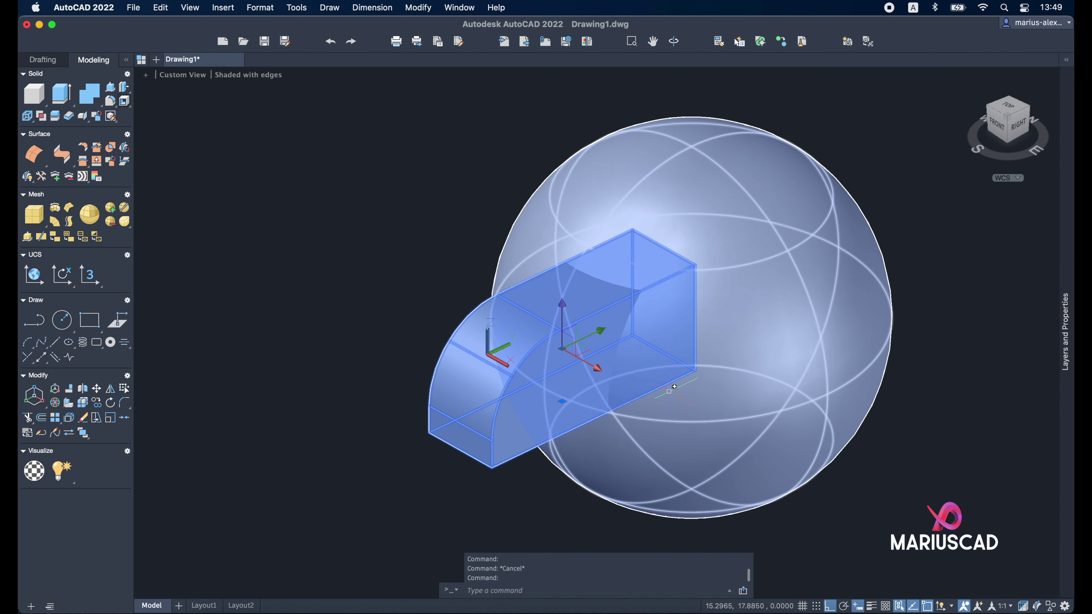
double_click(571, 375)
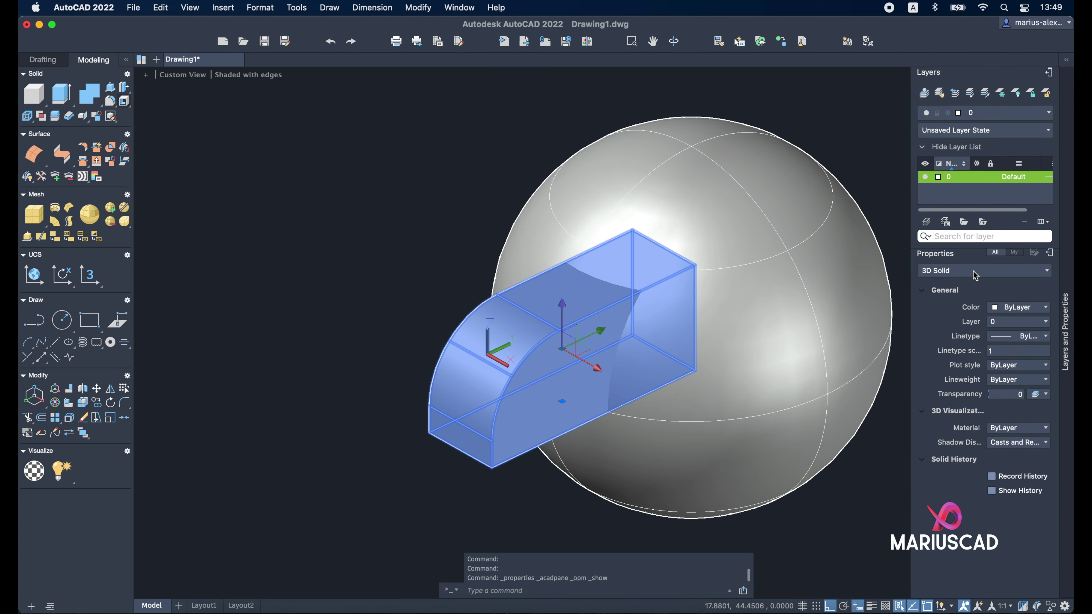
click(875, 290)
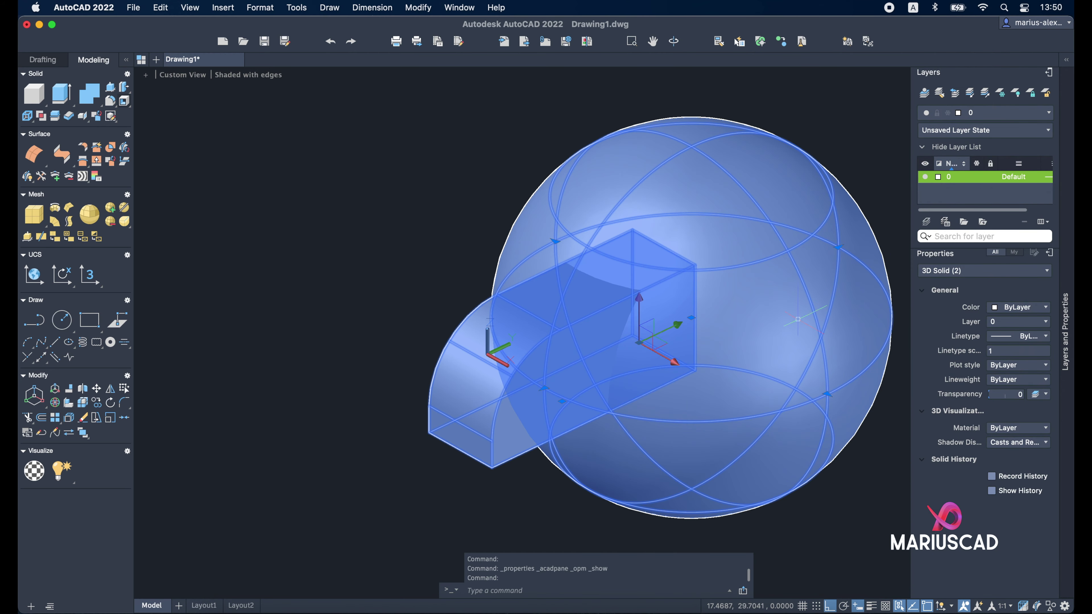
key(Escape)
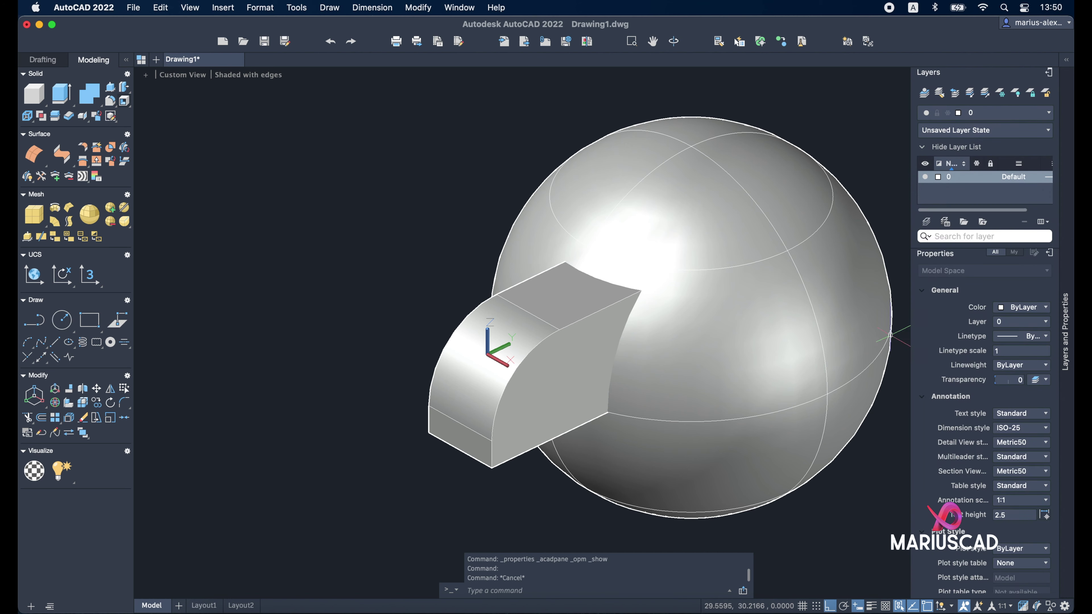
Step: Union the sphere and the rounded box into a single solid
click(97, 91)
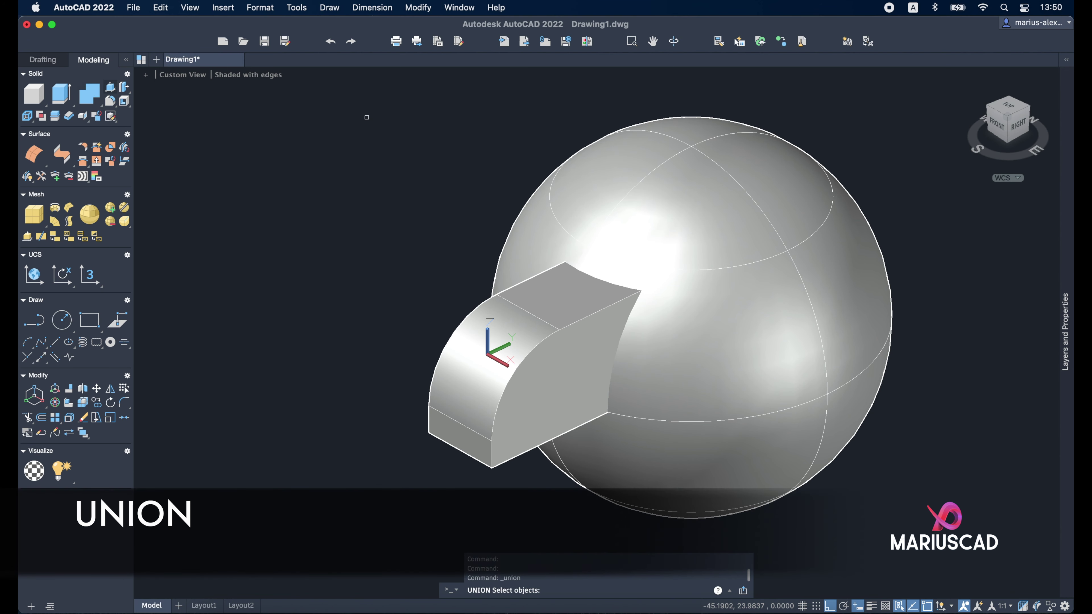
click(730, 353)
click(518, 439)
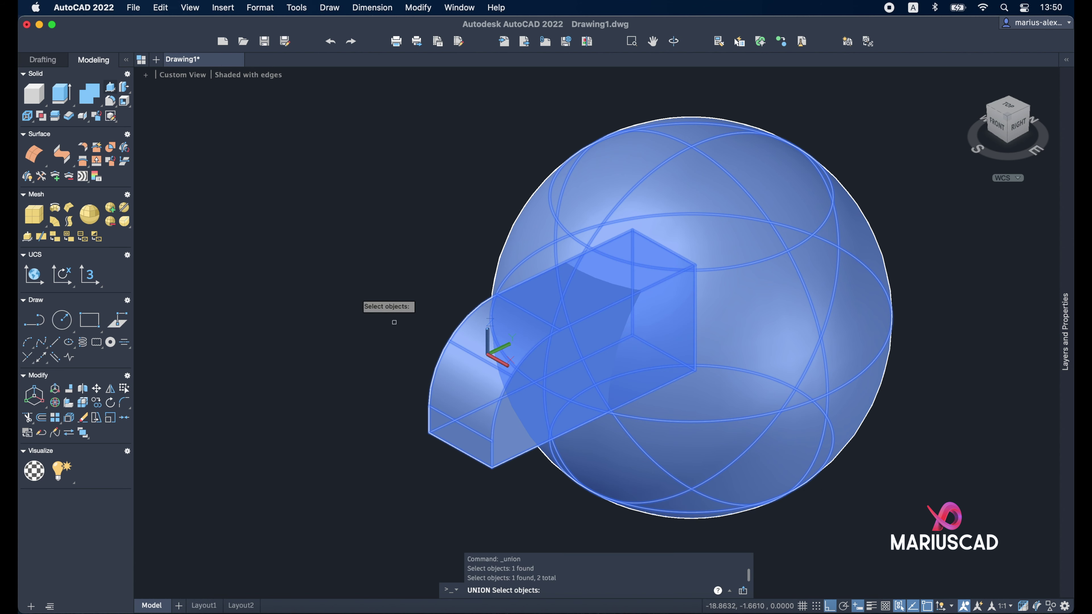
key(Return)
Step: Check the merged solid's Properties, then select every object in the drawing
click(726, 296)
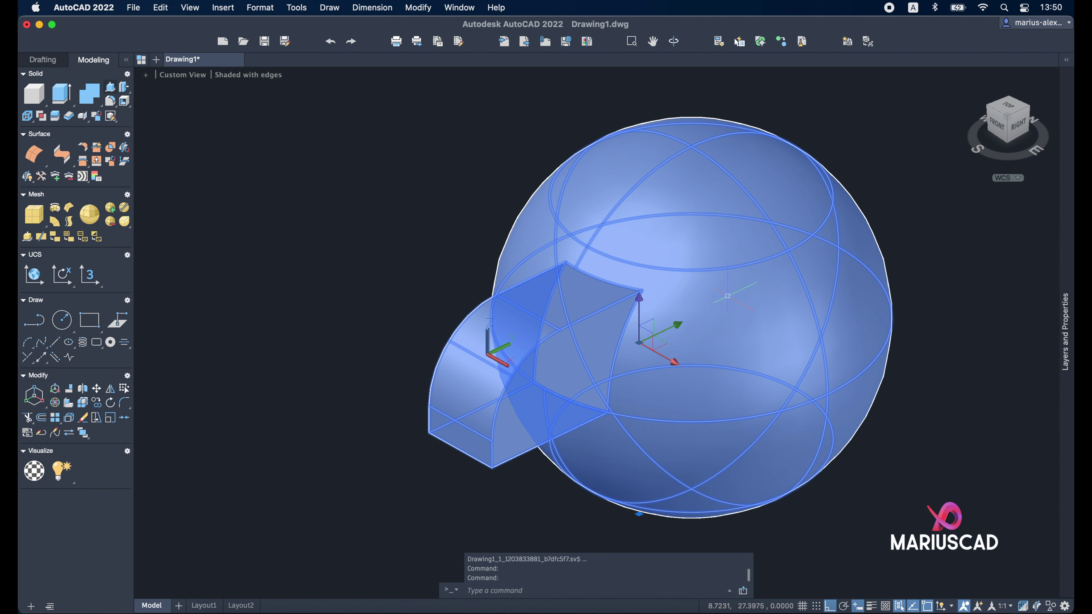
double_click(727, 296)
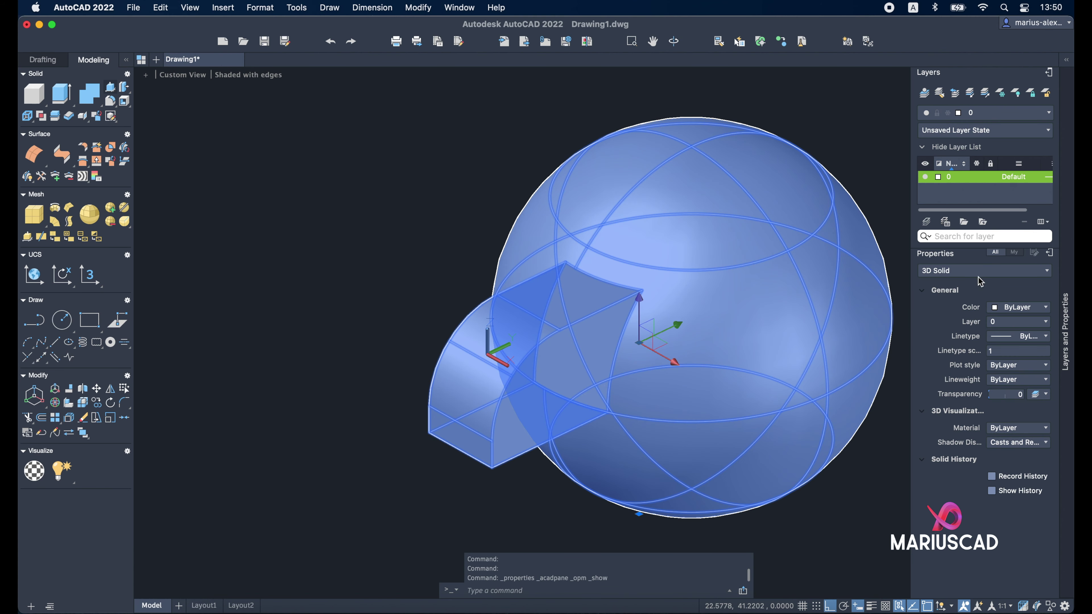
key(Escape)
key(Escape)
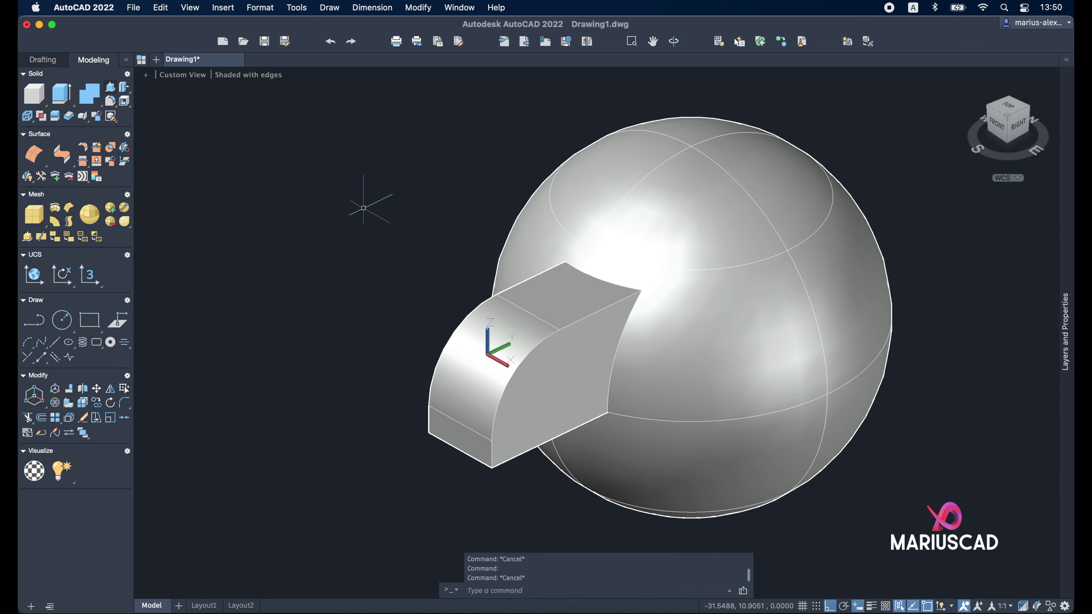
key(ctrl+a)
Step: Erase all objects and start a new spline at the origin 0,0
key(Delete)
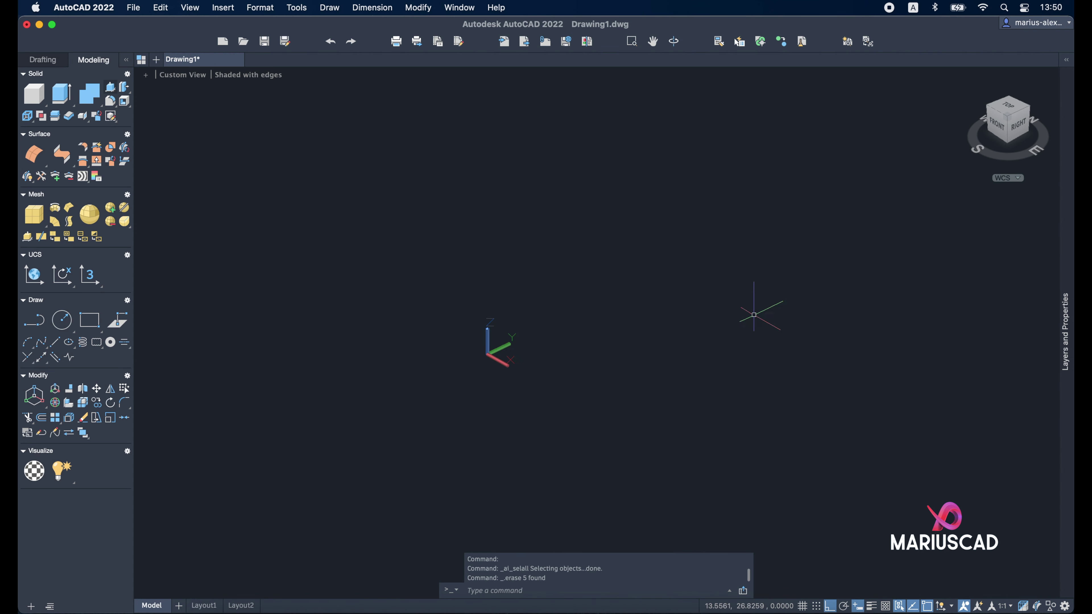
mouse_move(748, 356)
middle_down()
mouse_move(581, 465)
mouse_move(568, 463)
middle_up()
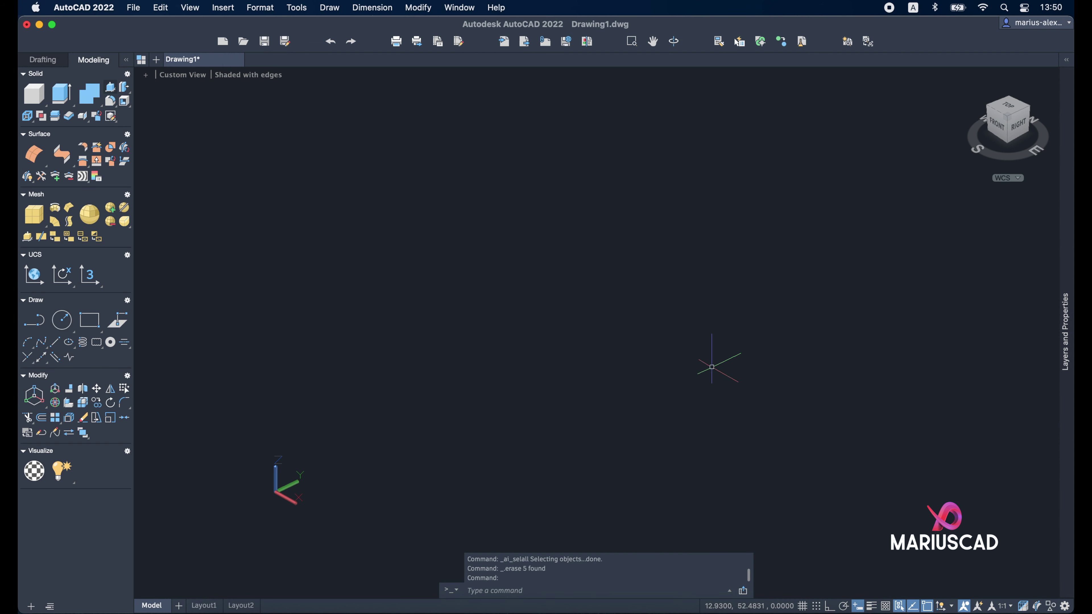
text(spline)
key(Return)
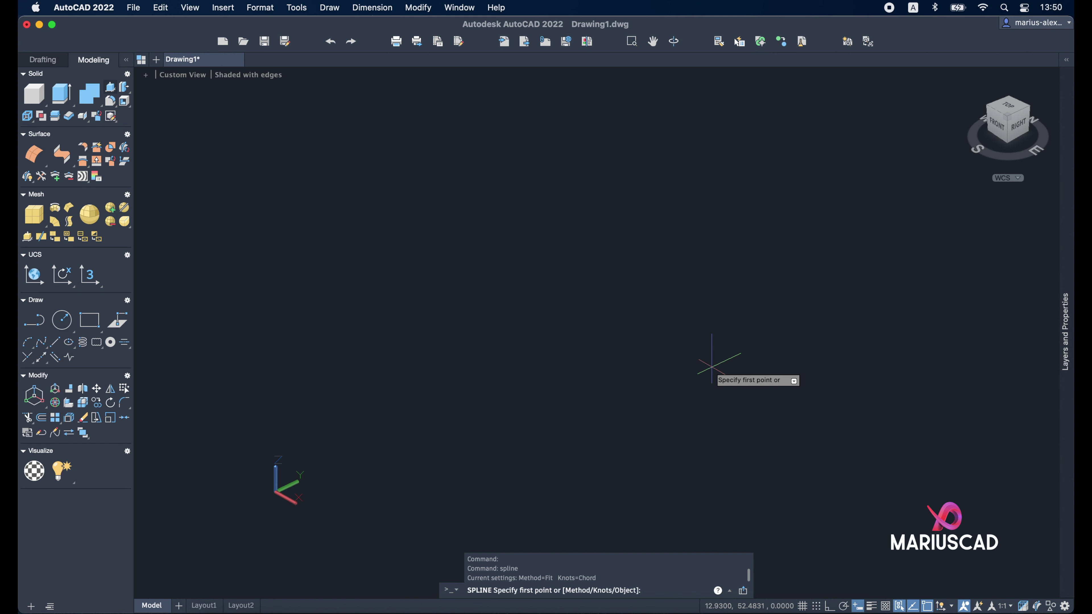
text(0)
key(Return)
Step: Add fit points forming an S-curve and finish the spline
click(344, 309)
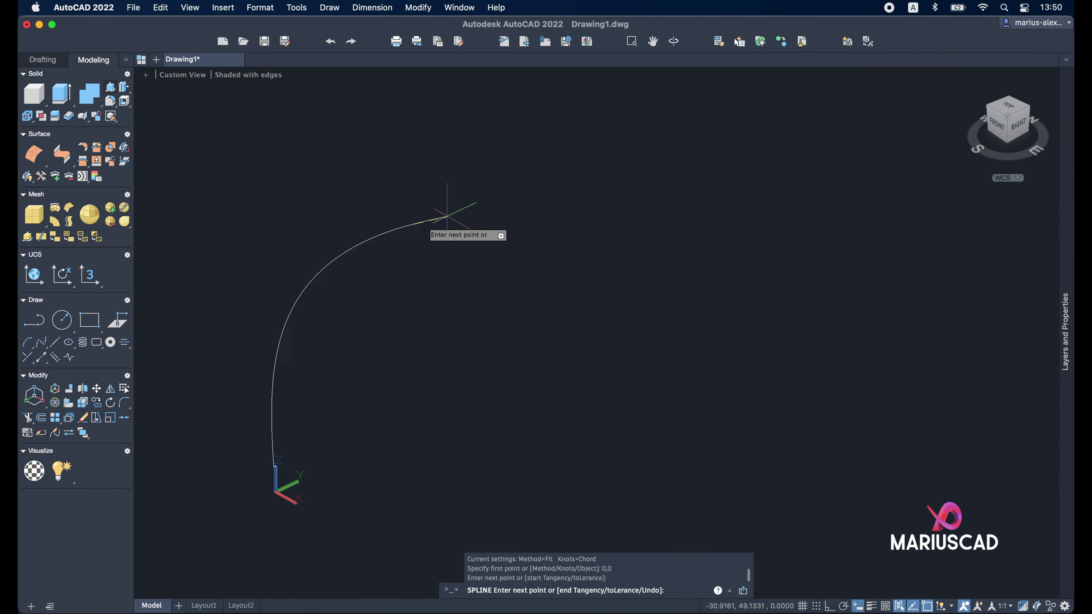
middle_drag(639, 216, 612, 293)
click(755, 207)
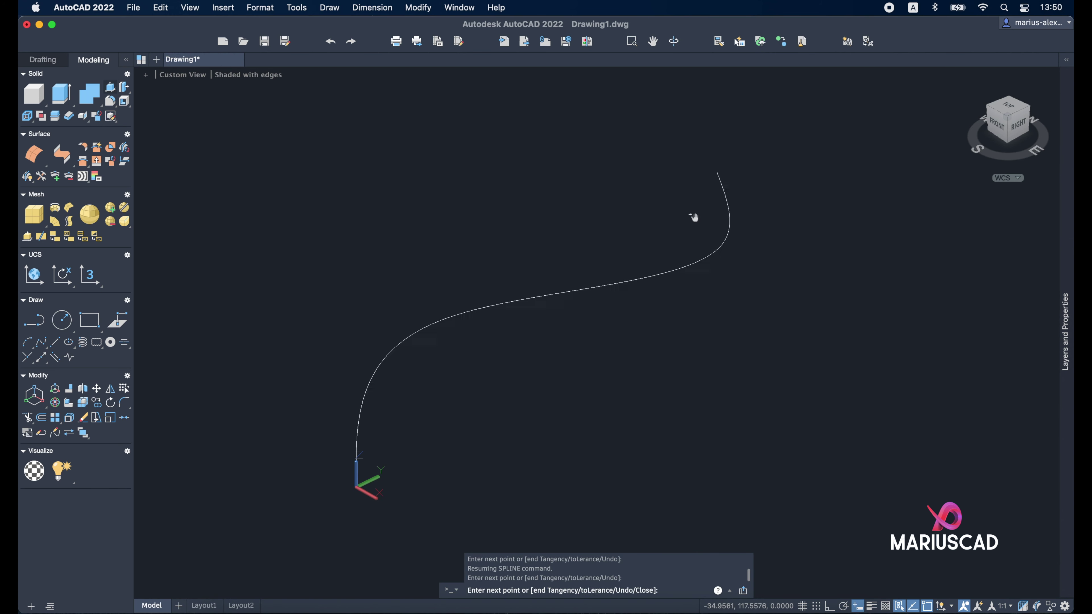
click(659, 123)
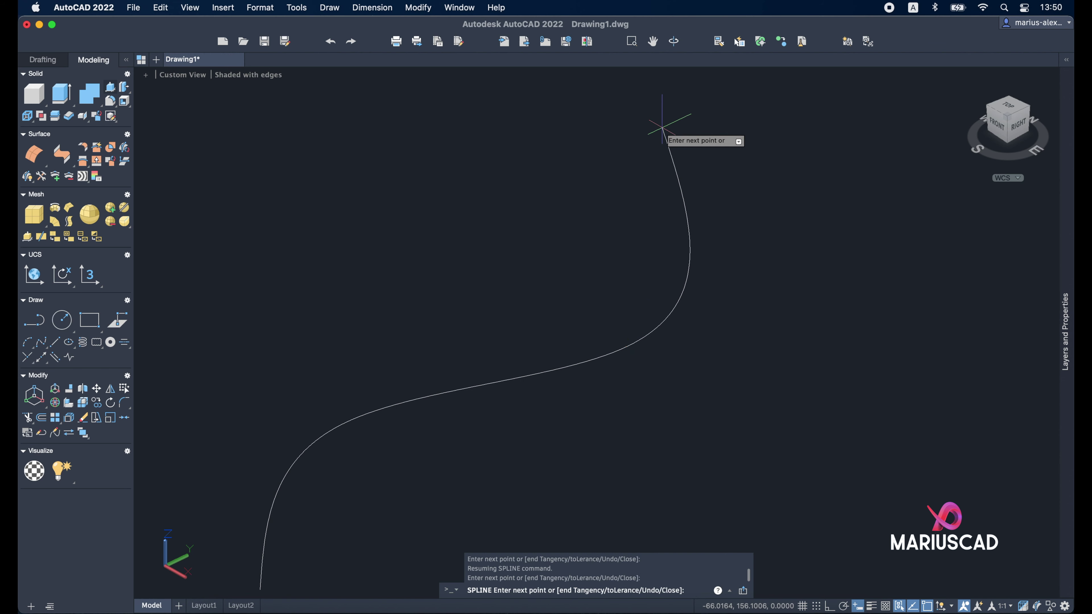
right_click(894, 126)
click(924, 131)
scroll(752, 206, down, 3)
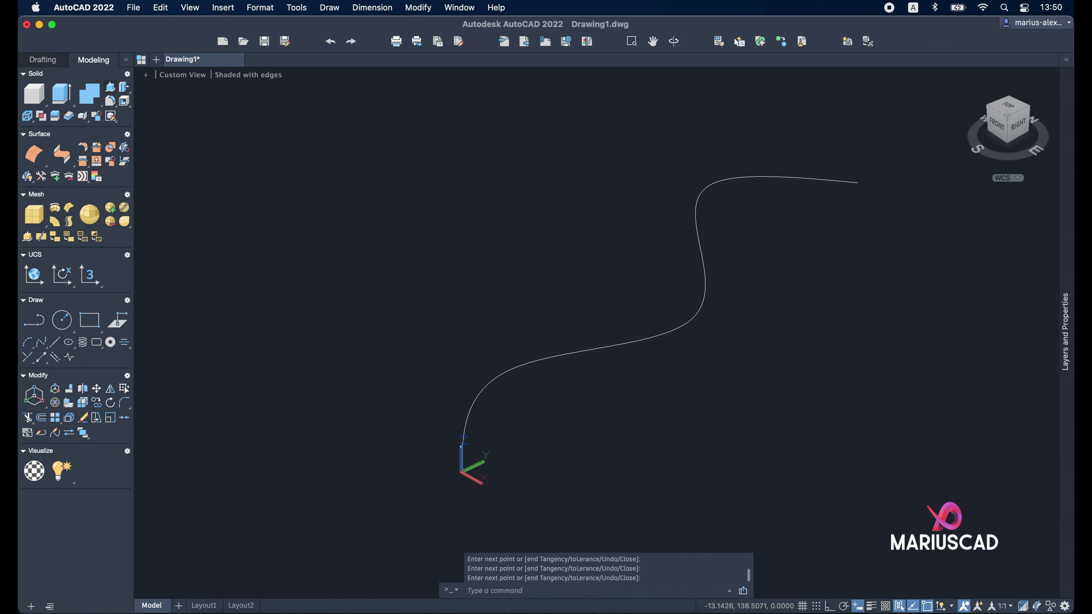
Step: Draw an Ortho straight line from the origin 0,0 to the spline's far end
text(line)
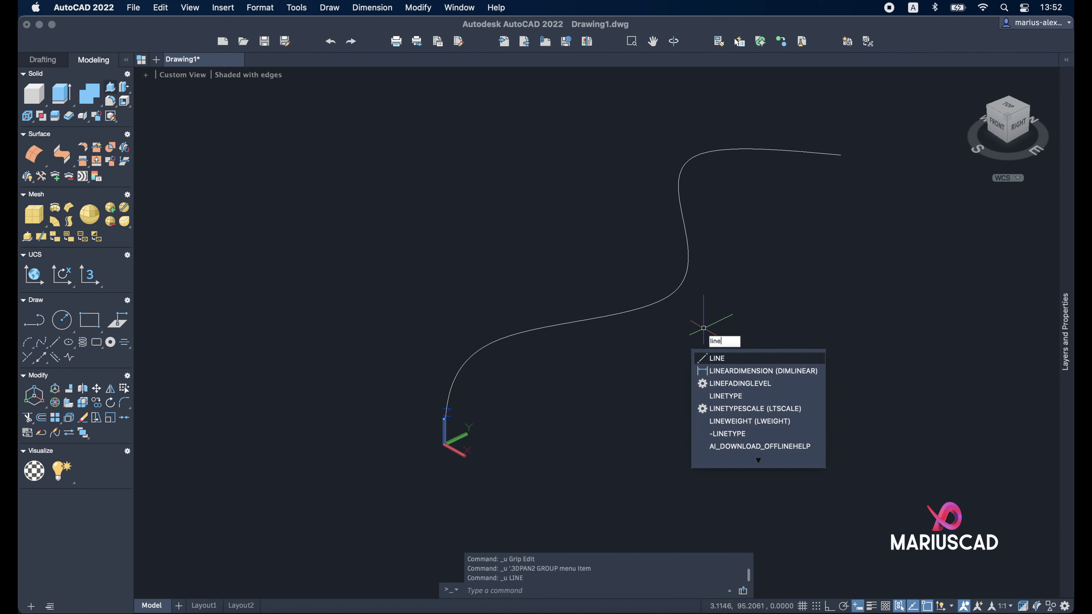
key(Return)
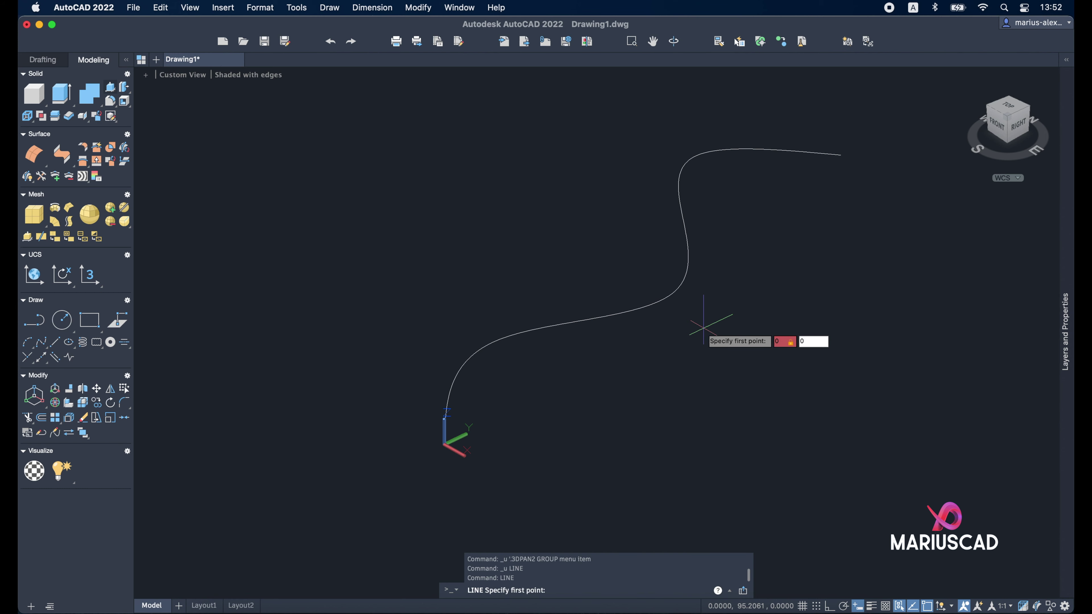
key(Return)
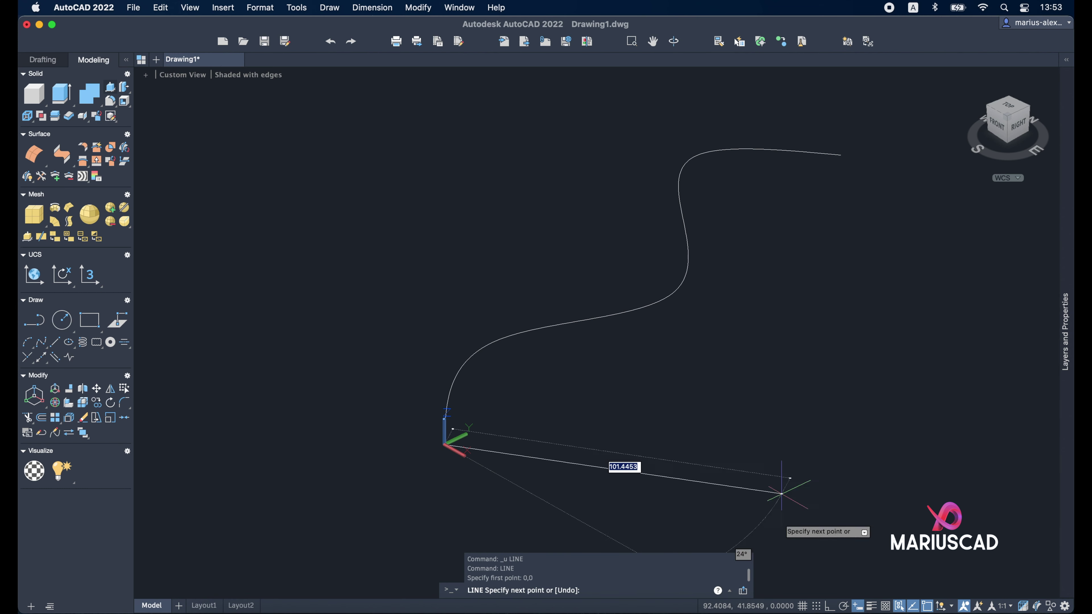
click(830, 606)
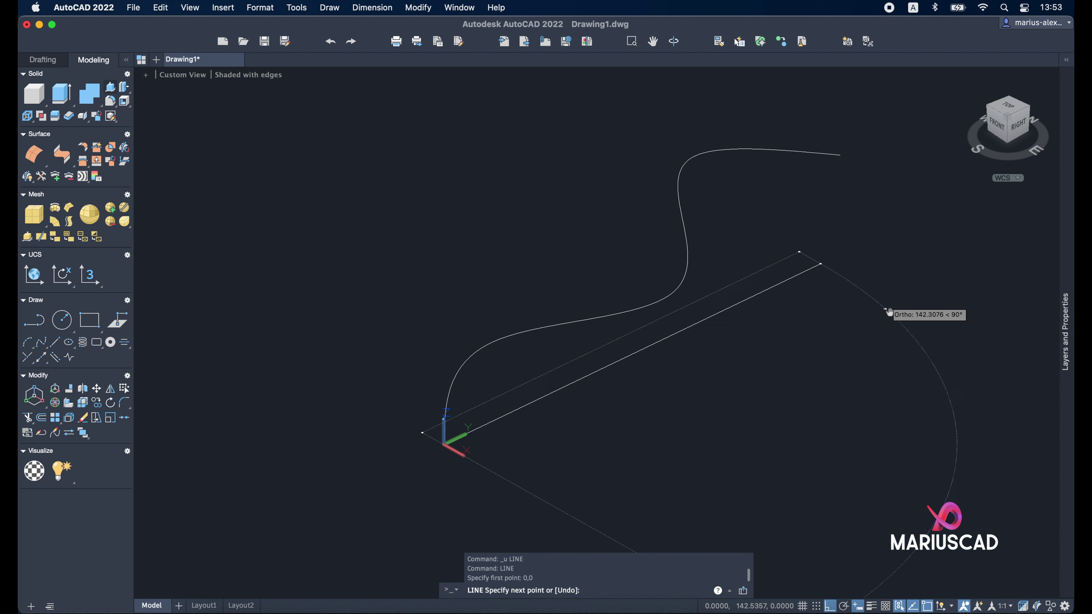
scroll(889, 312, right, 10)
click(682, 244)
key(Escape)
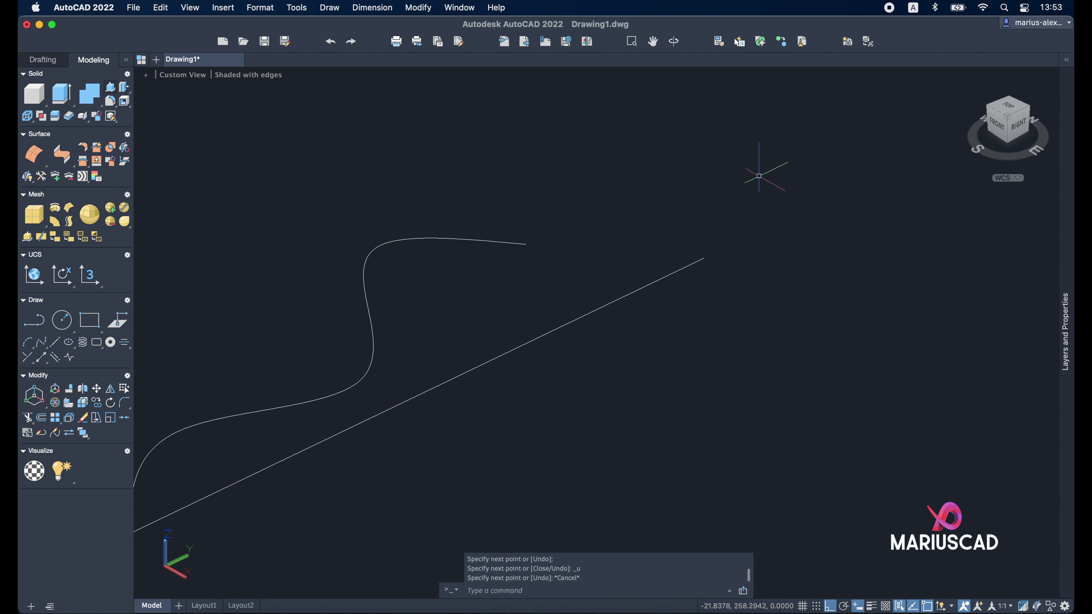
Step: Check the spline's end grip without stretching it, orbit into 3D and start REVOLVE
click(571, 269)
click(528, 226)
click(526, 245)
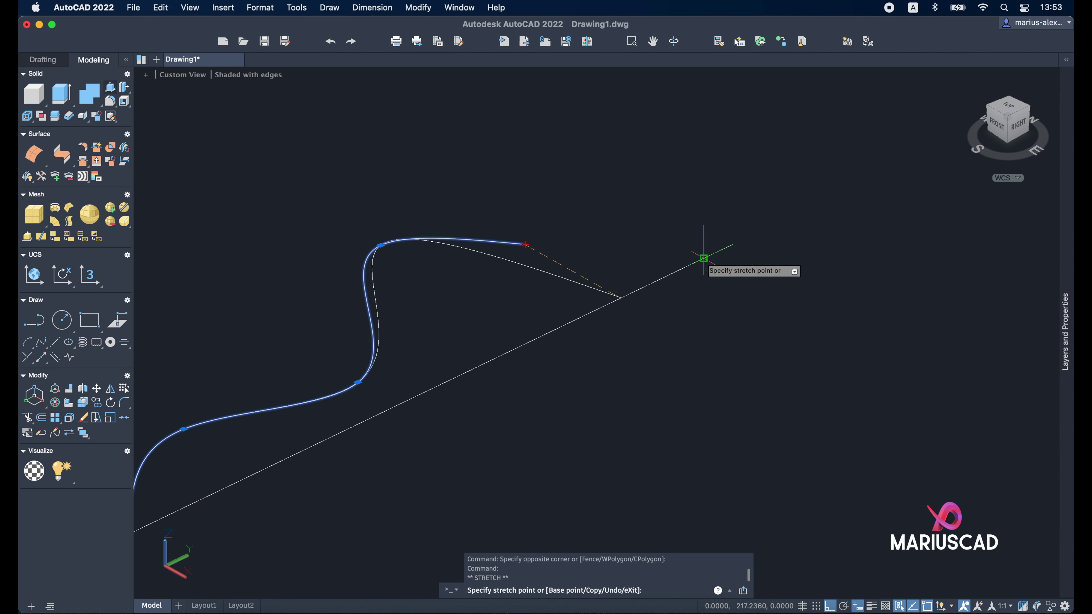
key(Down)
key(Escape)
key(Escape)
scroll(752, 318, left, 10)
scroll(751, 318, down, 5)
mouse_move(751, 318)
shift+middle_down()
mouse_move(629, 448)
mouse_move(568, 427)
shift+middle_up()
text(revolve)
key(Return)
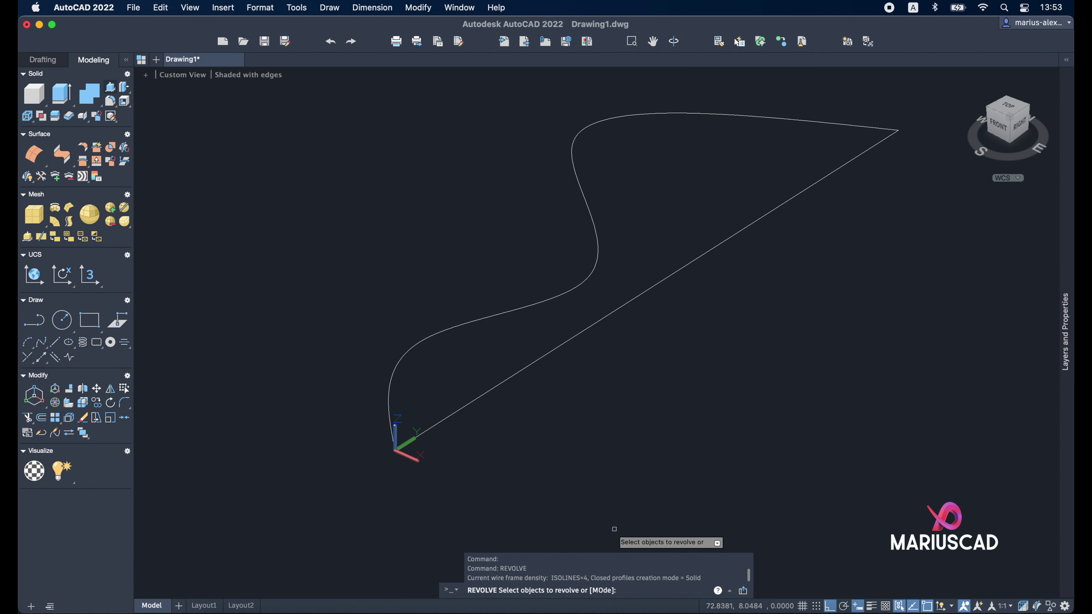
Step: Set the revolve mode to Solid and select the line and spline as the profile
text(de)
key(Return)
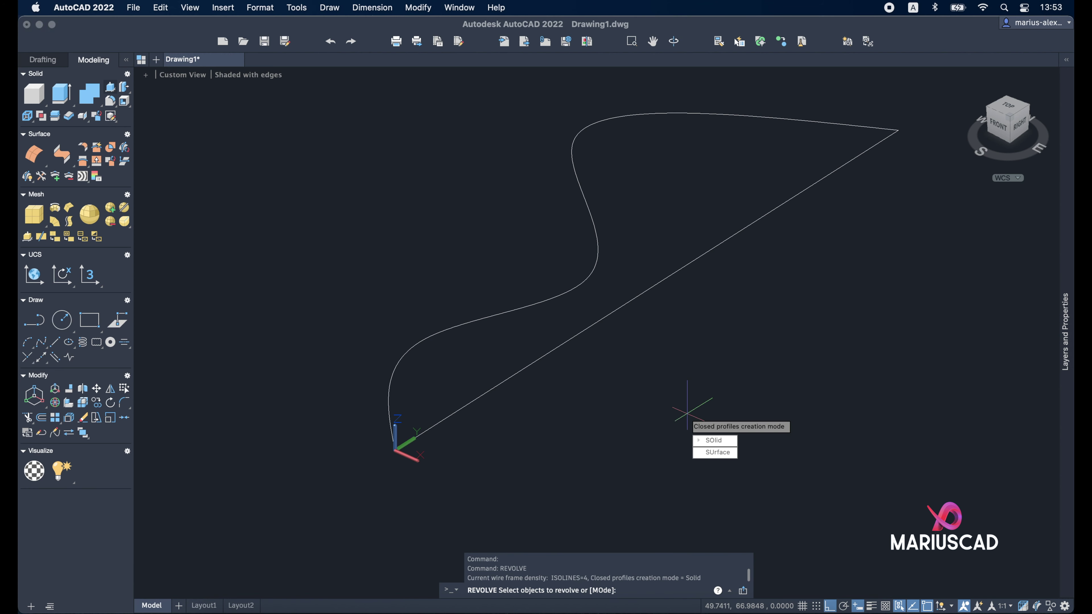
click(704, 440)
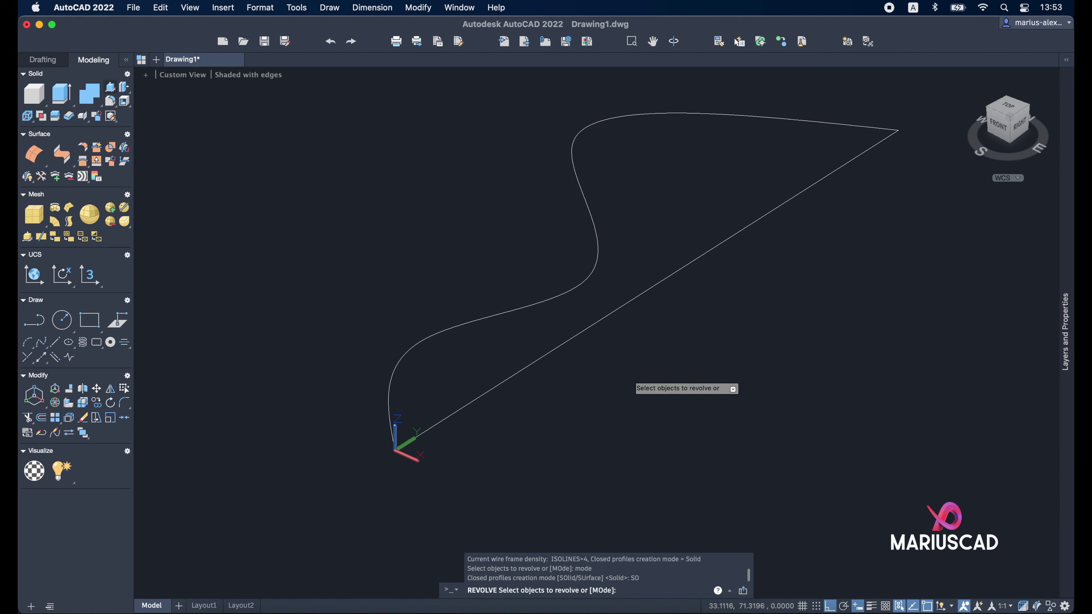
click(552, 350)
click(542, 300)
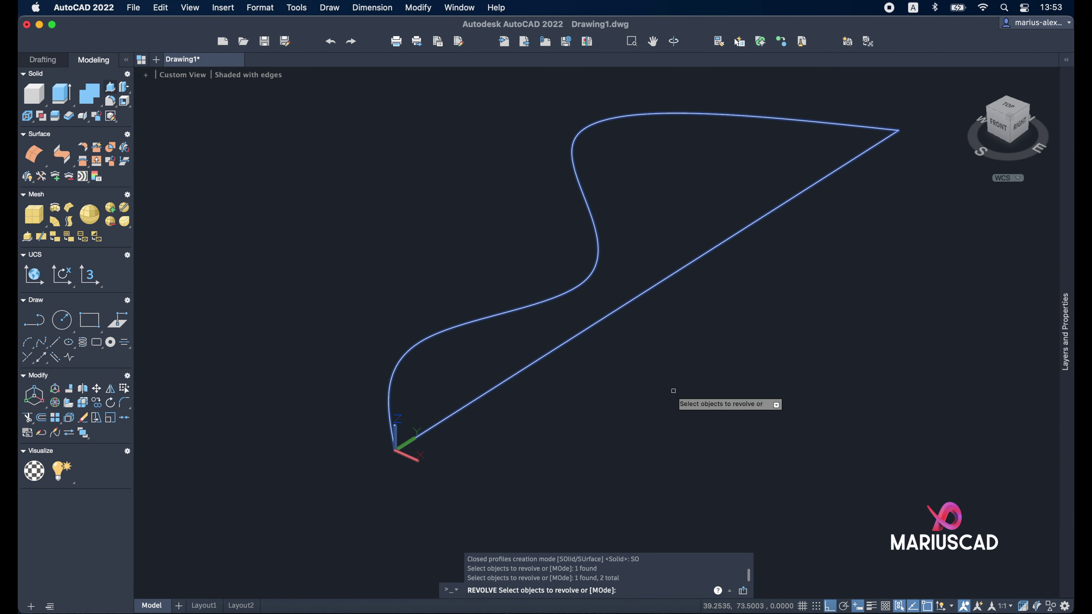
key(Return)
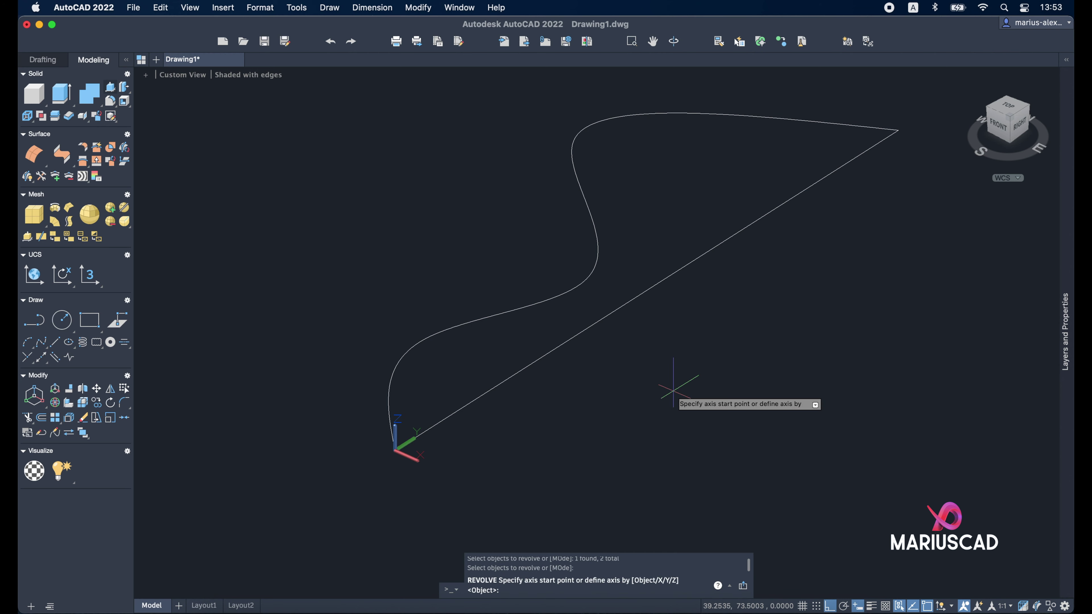
Step: Snap the revolve axis from the line's upper endpoint to its origin endpoint
shift+right_click(822, 363)
click(875, 291)
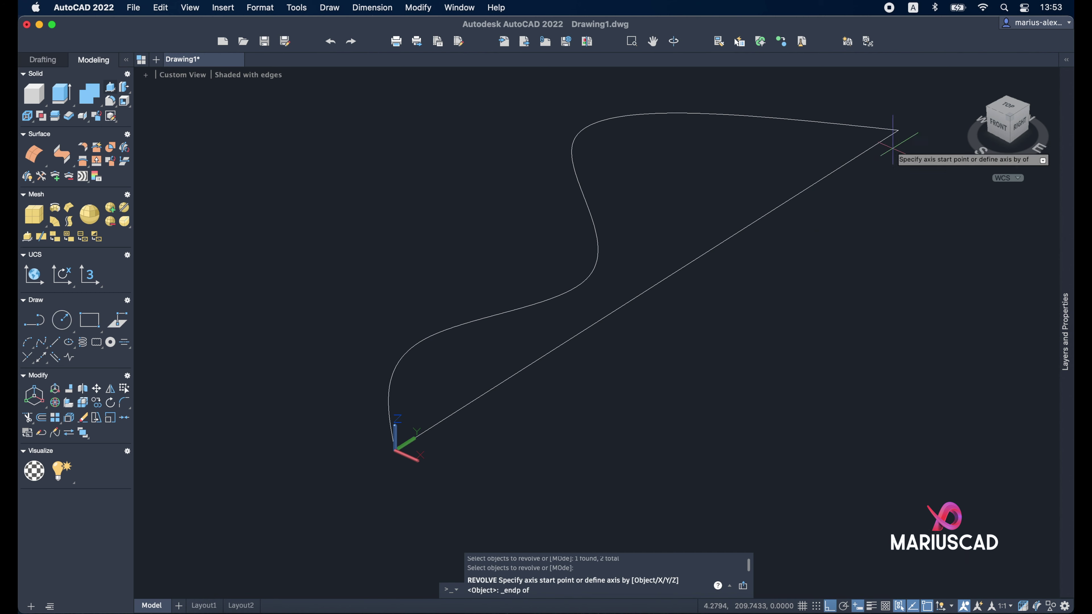
click(894, 142)
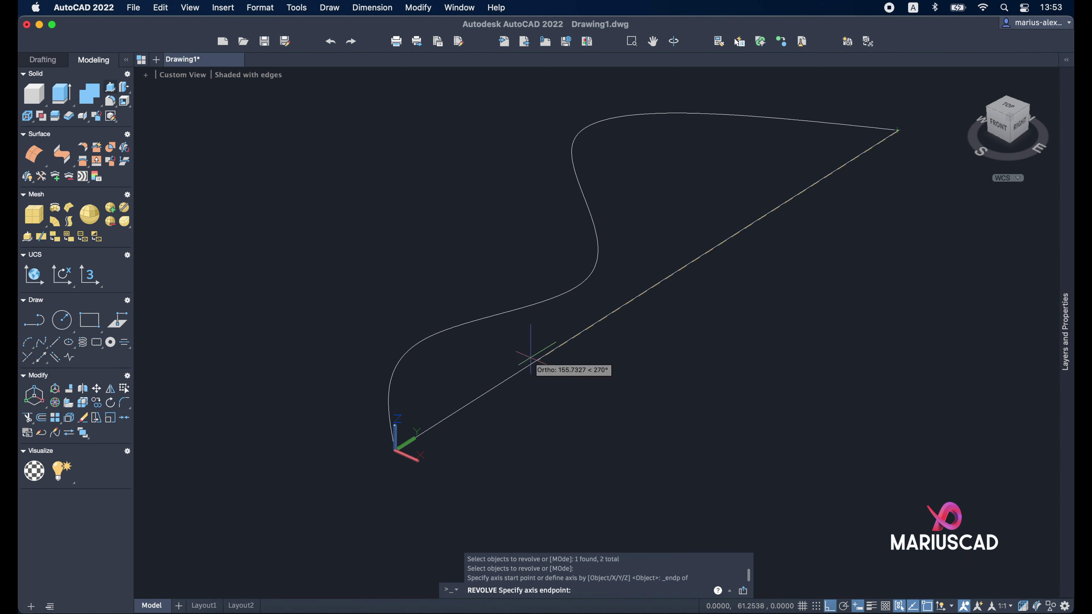
shift+right_click(531, 358)
click(584, 302)
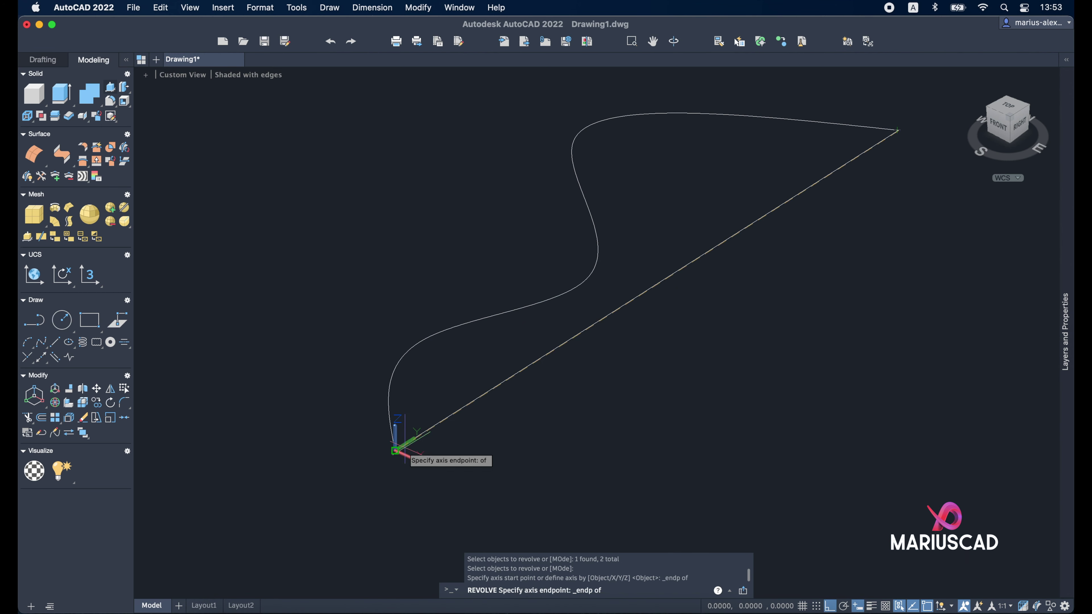
click(395, 451)
shift+middle_drag(395, 451, 650, 194)
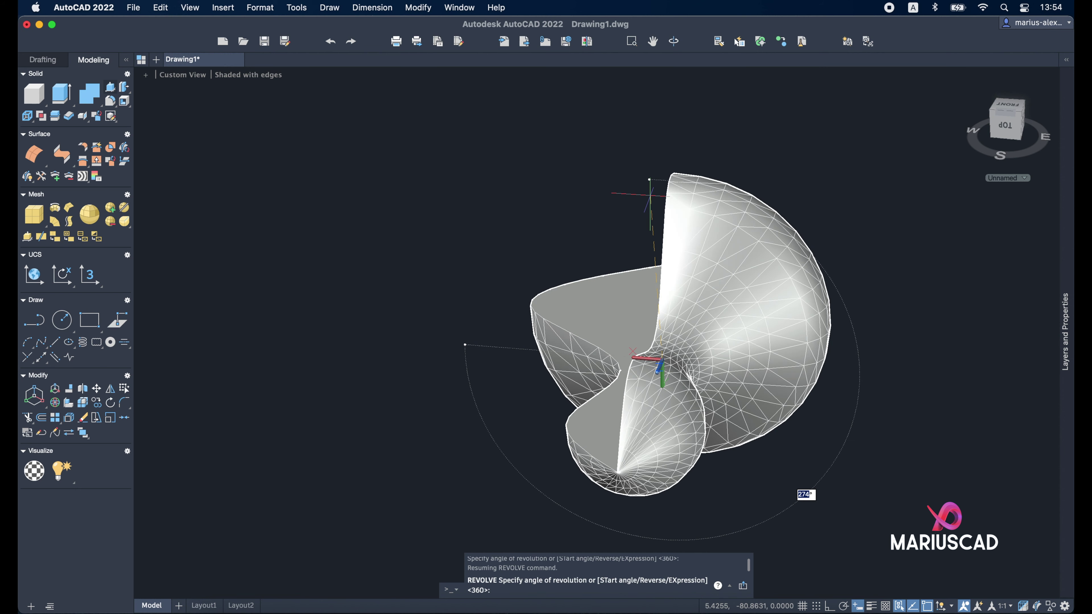
Step: Accept the revolution angle and orbit the revolved solid to view its underside and top
key(Return)
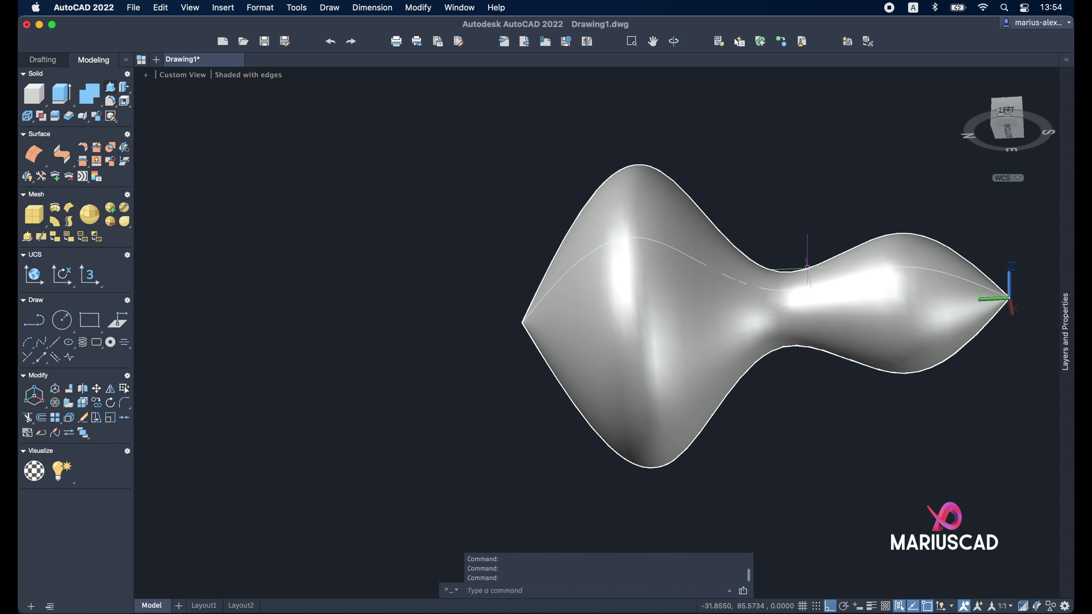
mouse_move(807, 268)
shift+middle_down()
mouse_move(901, 349)
mouse_move(758, 429)
mouse_move(633, 458)
shift+middle_up()
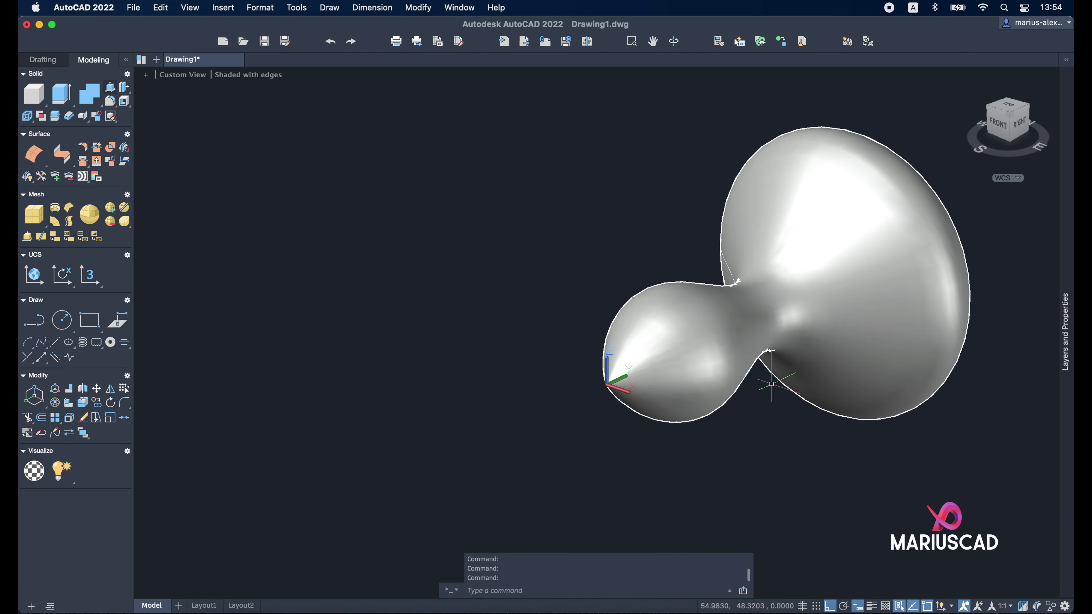
middle_drag(812, 426, 778, 399)
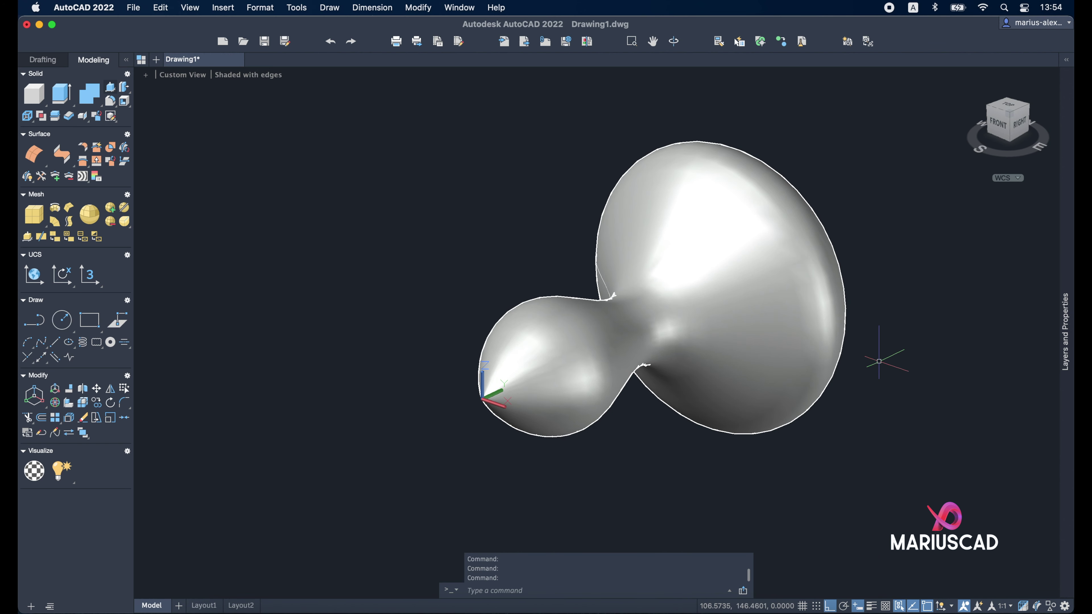
text(sd)
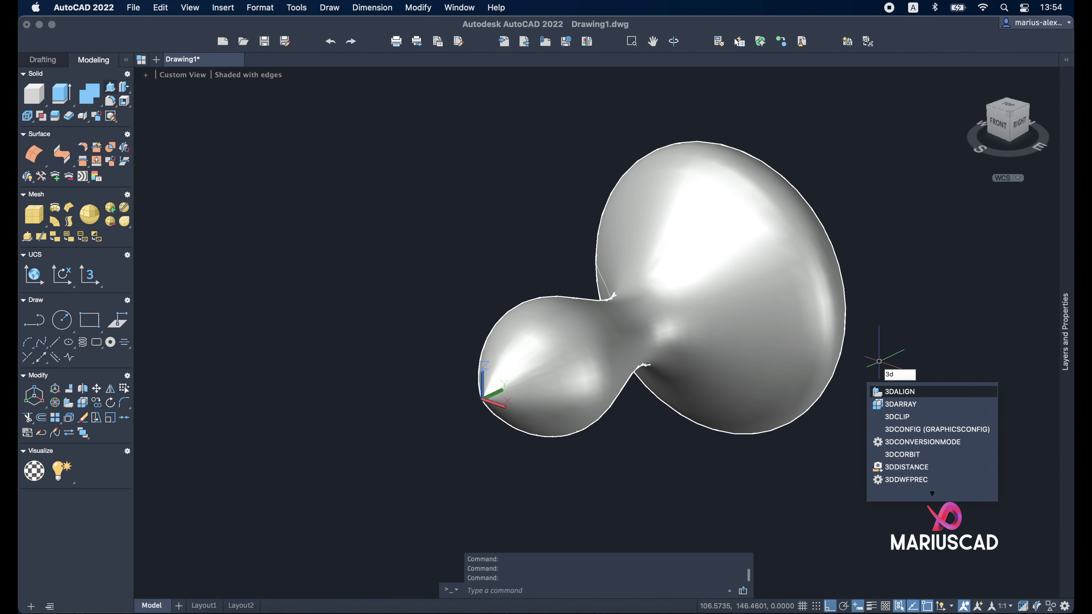
text(orbit)
key(Return)
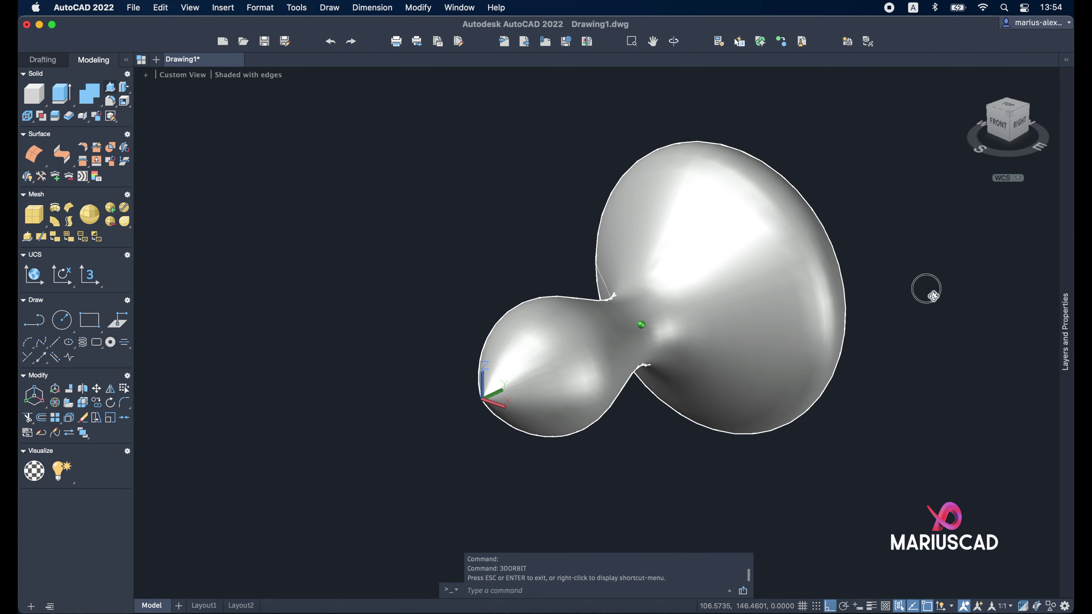
mouse_move(933, 296)
mouse_down()
mouse_move(605, 285)
mouse_move(724, 298)
mouse_move(756, 270)
mouse_move(653, 215)
mouse_up()
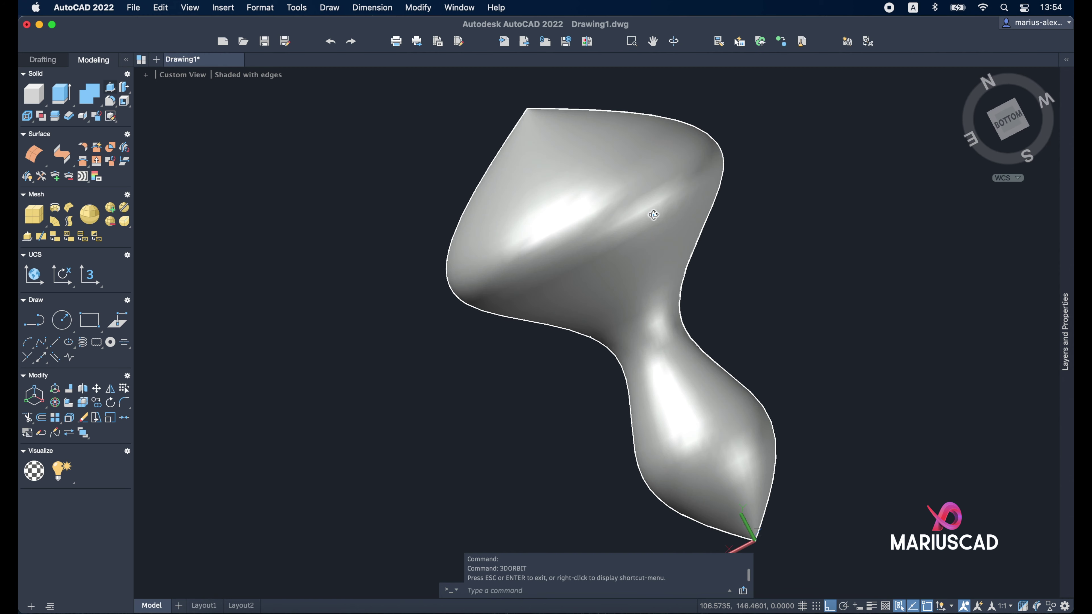
mouse_move(797, 444)
mouse_down()
mouse_move(829, 266)
mouse_move(856, 441)
mouse_move(745, 363)
mouse_move(770, 226)
mouse_move(660, 351)
mouse_move(558, 332)
mouse_move(667, 173)
mouse_move(698, 163)
mouse_up()
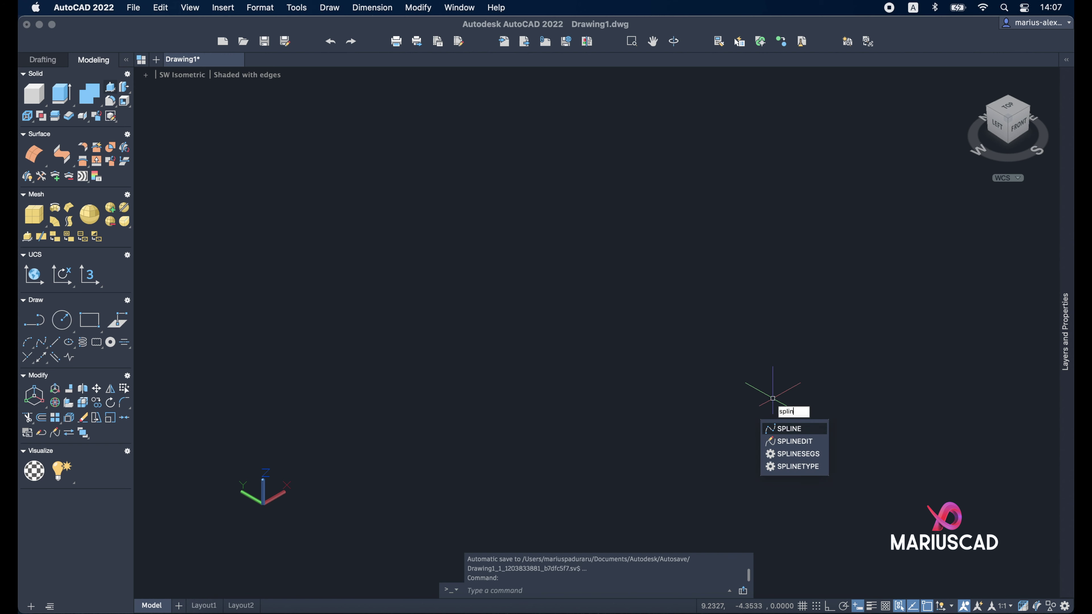
Step: Draw a three-point spline starting at the origin 0,0
key(Return)
text(0,0)
key(Return)
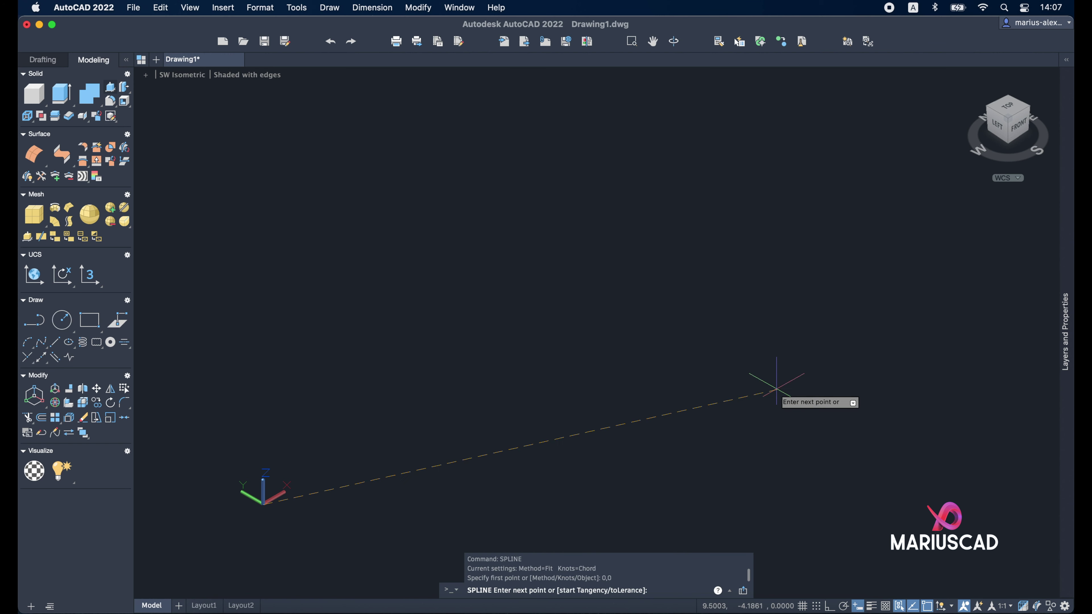
click(377, 271)
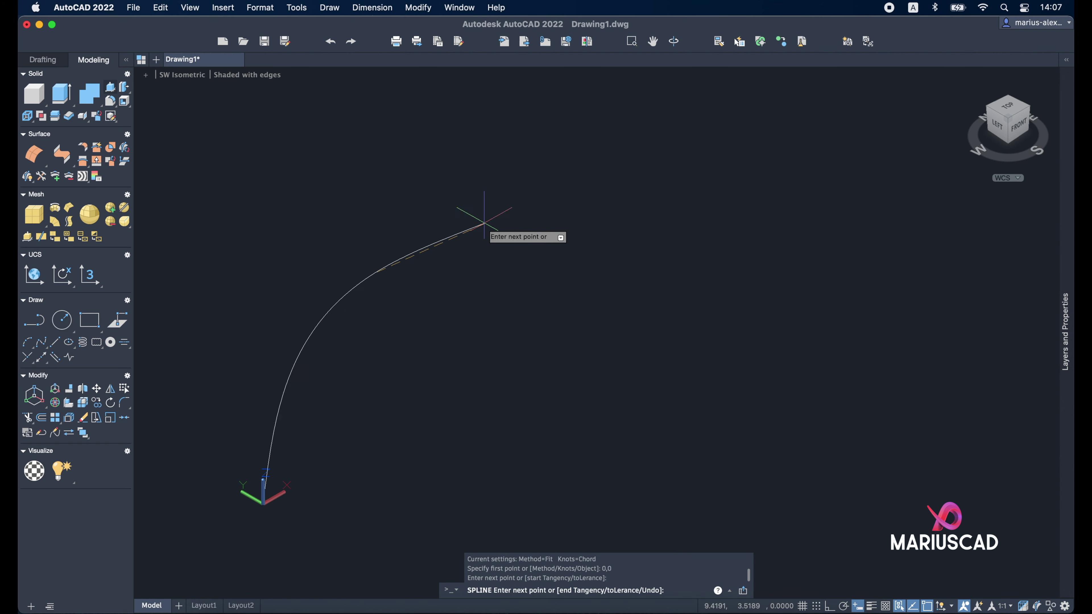
click(480, 233)
right_click(480, 233)
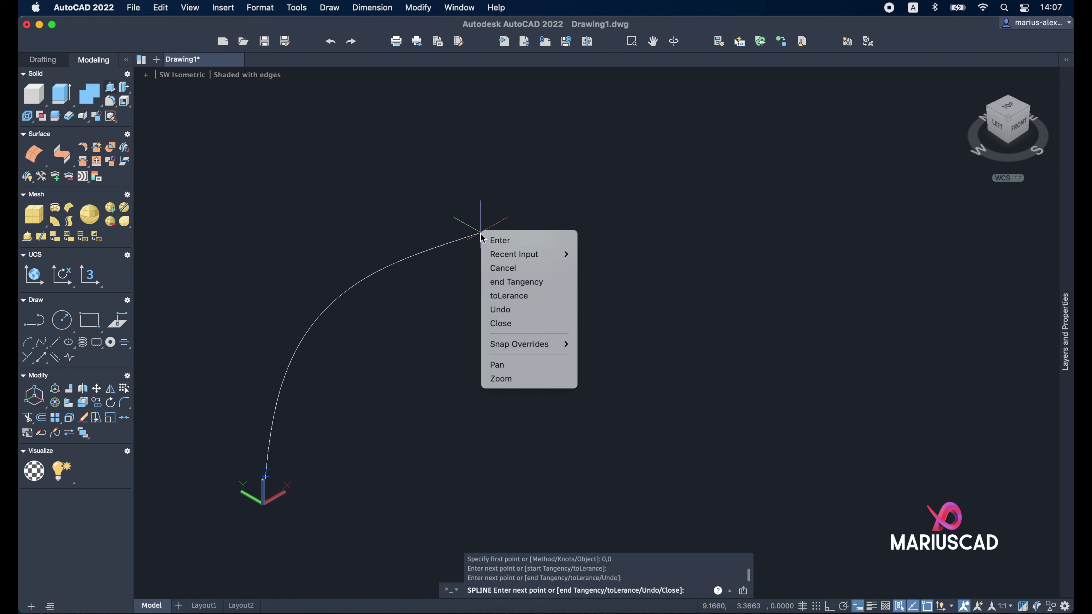
click(494, 240)
mouse_move(552, 327)
shift+middle_down()
mouse_move(556, 381)
mouse_move(611, 334)
mouse_move(555, 378)
shift+middle_up()
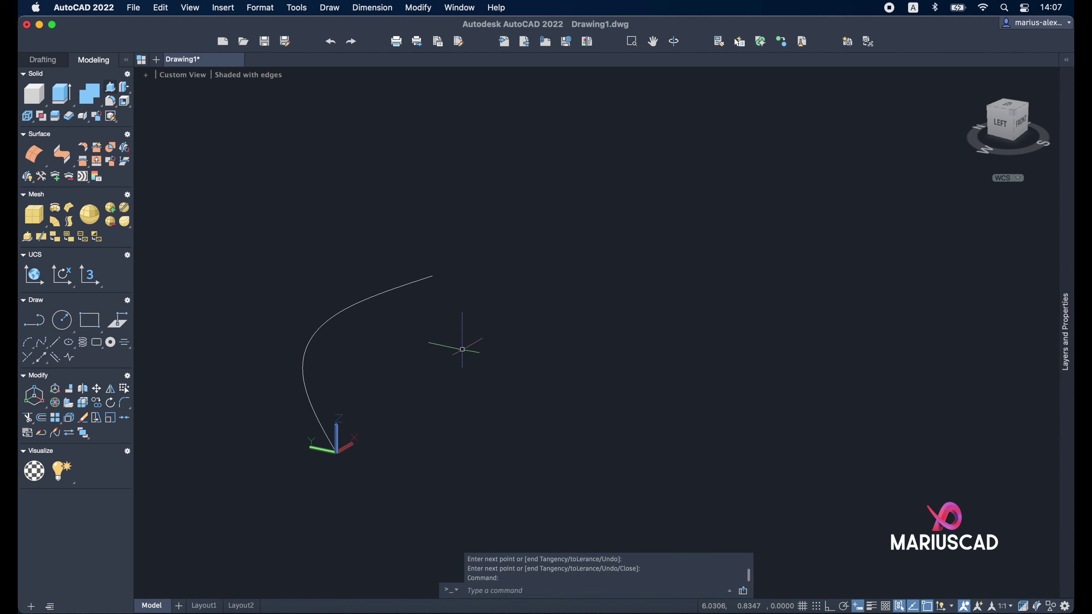
Step: Rotate the spline with 3DROTATE about a picked axis so it rises steeply
click(421, 338)
click(389, 297)
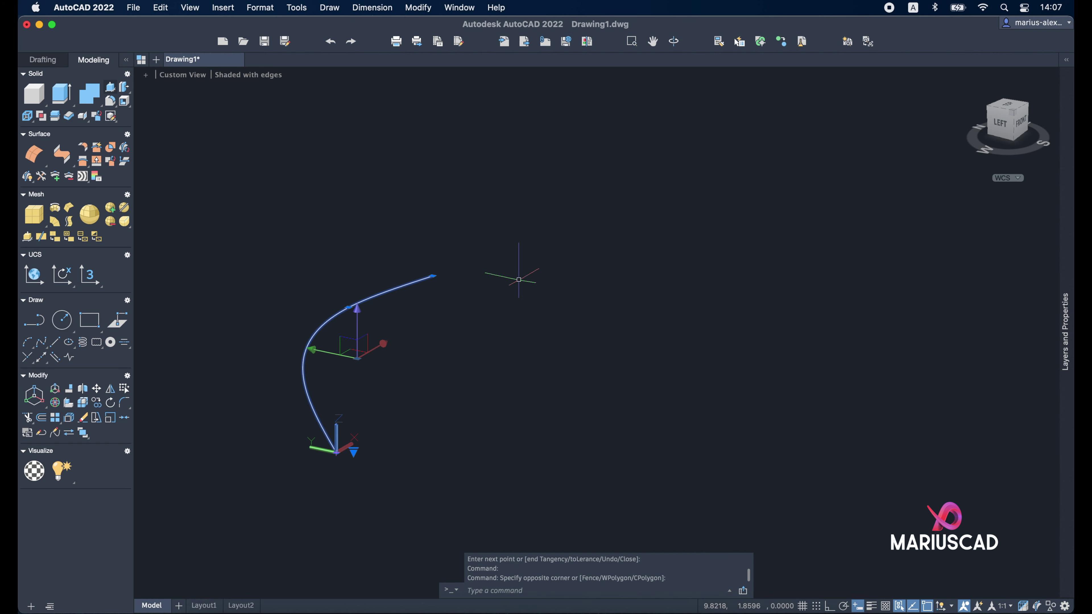
text(3drot)
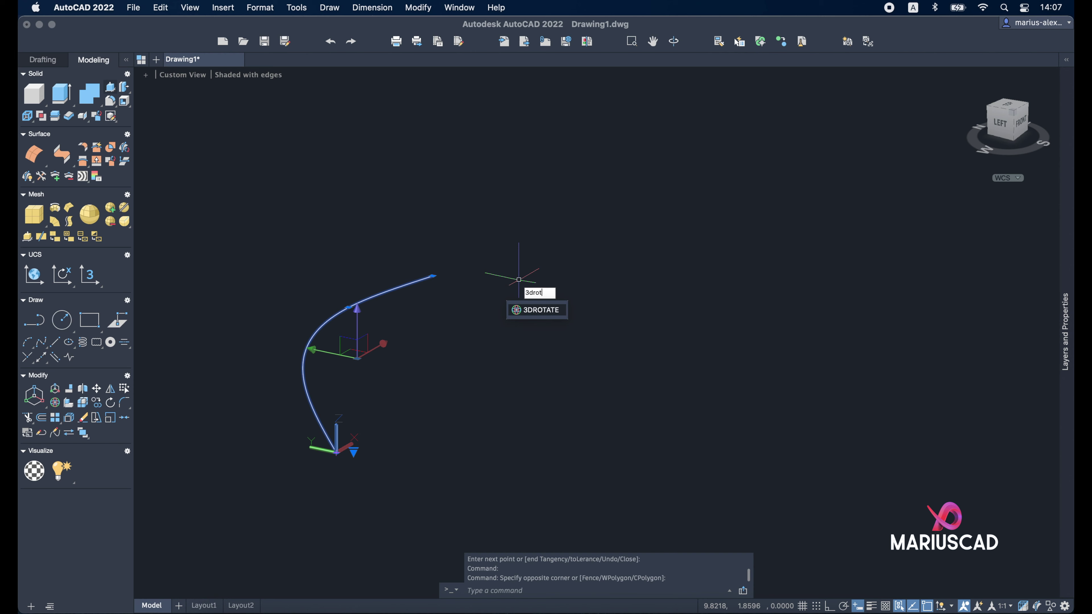
key(Return)
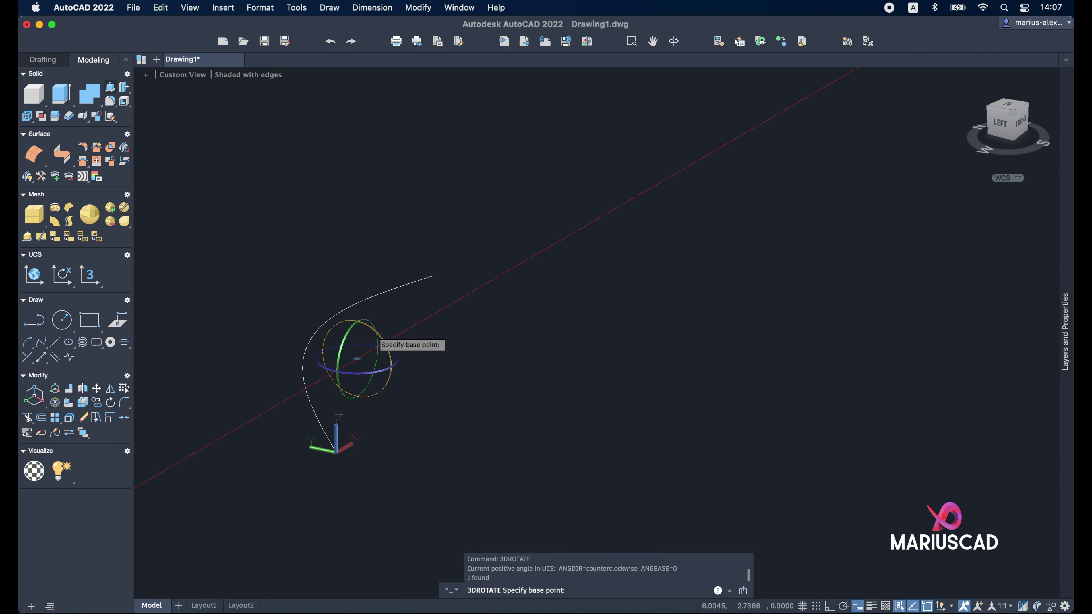
click(357, 358)
click(389, 363)
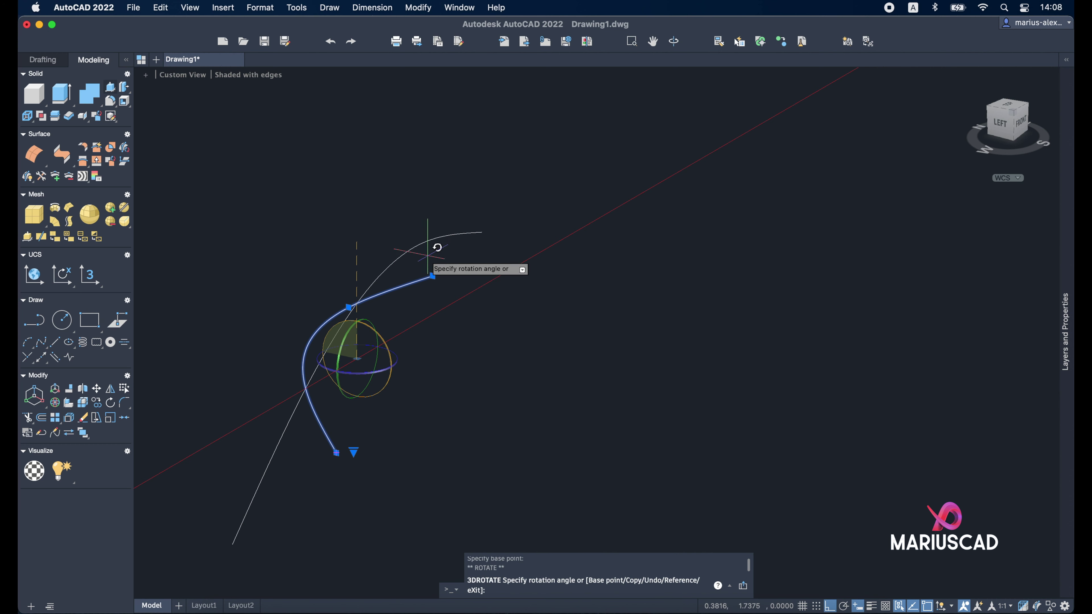
click(408, 214)
scroll(533, 319, left, 5)
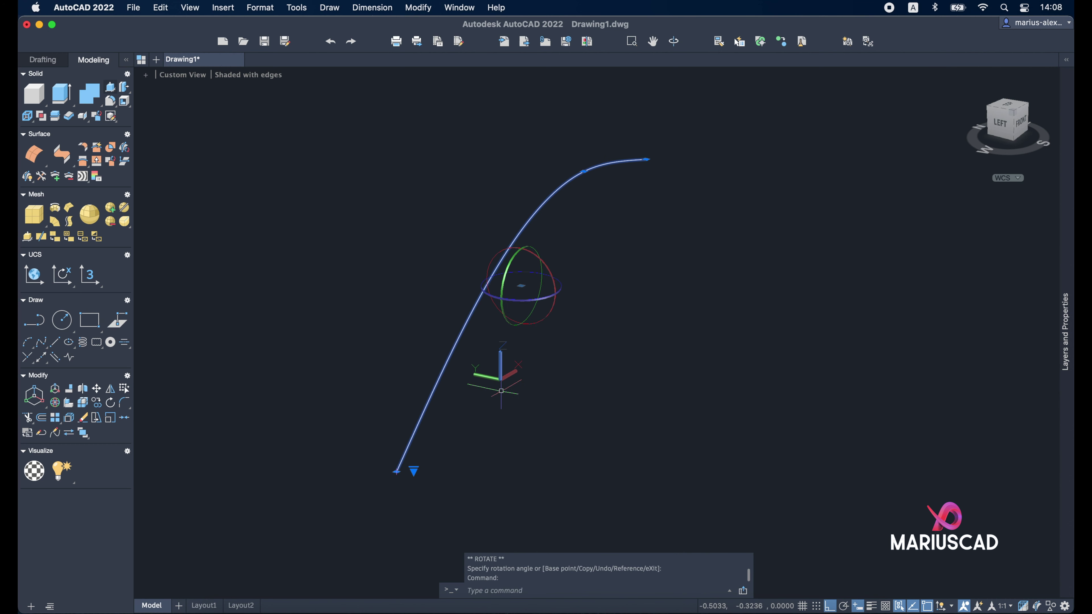
key(Escape)
text(cricl)
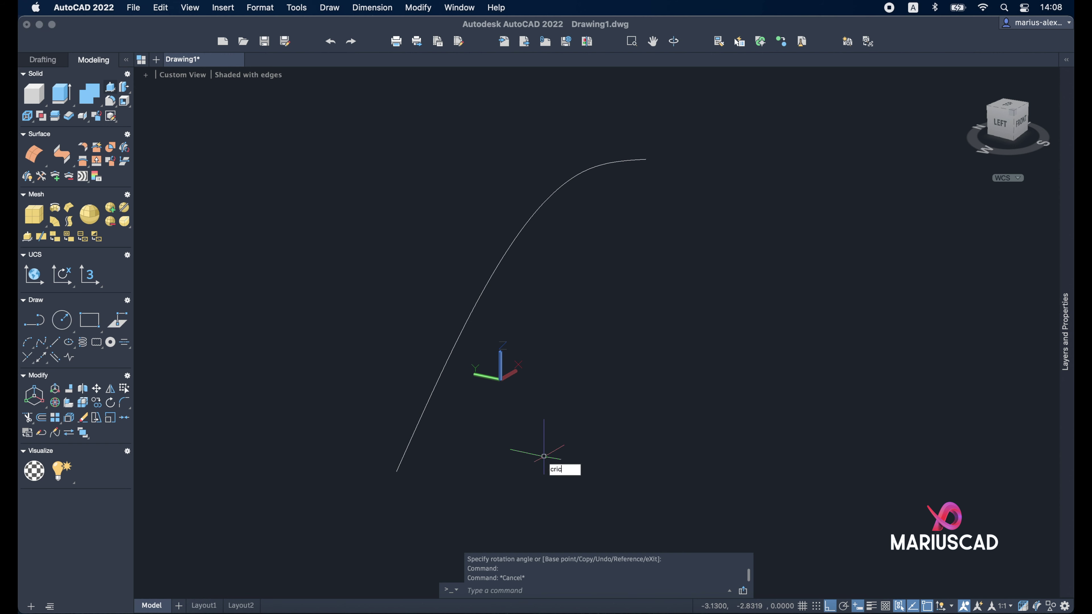
Step: Draw a radius-1 circle centred on the curve's lower endpoint
key(Return)
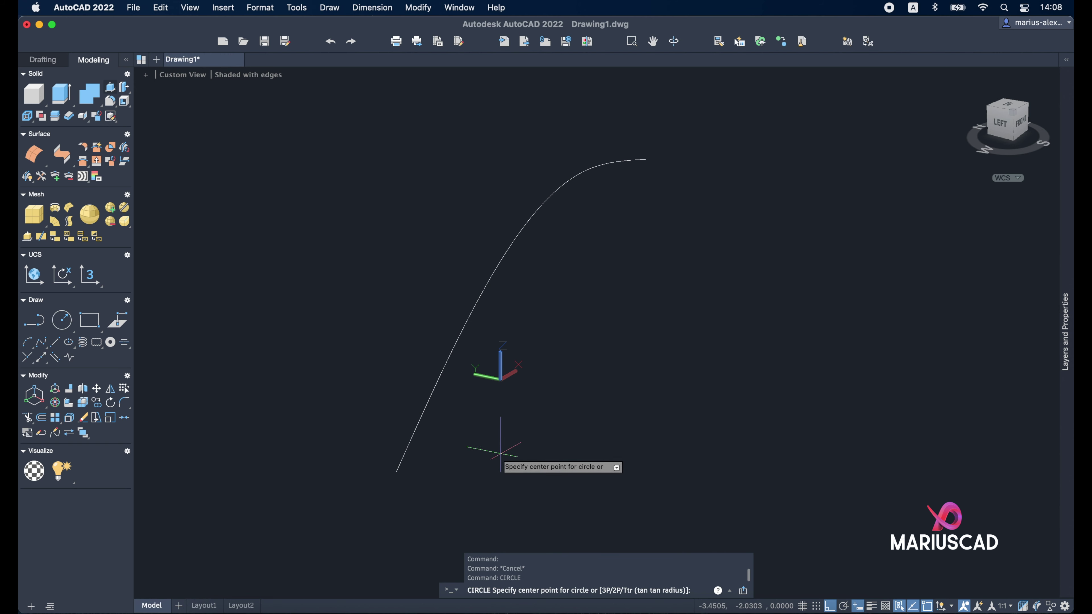
shift+right_click(395, 476)
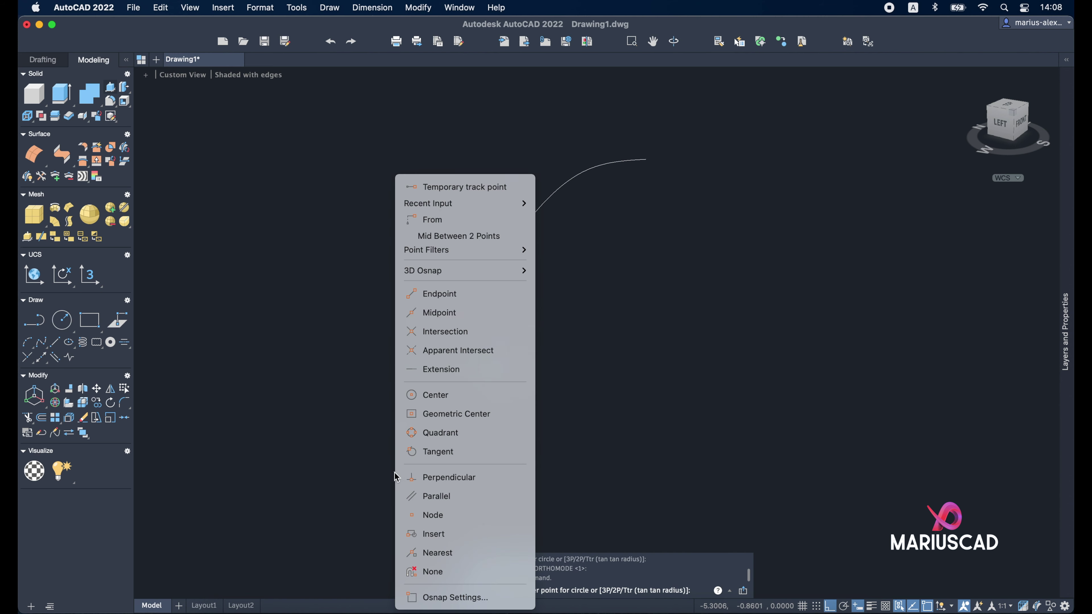
click(449, 297)
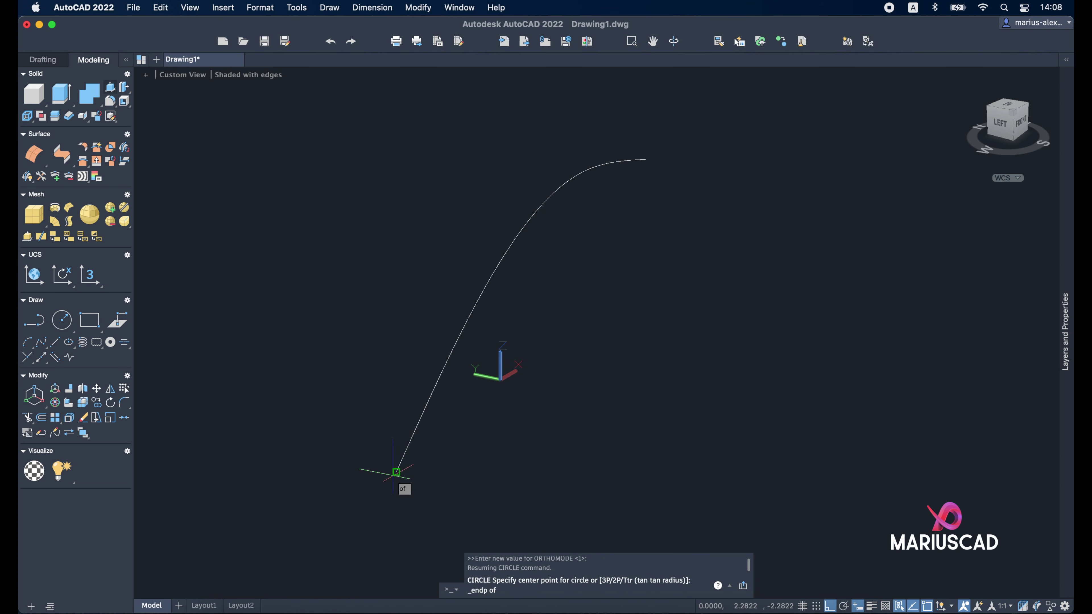
click(396, 472)
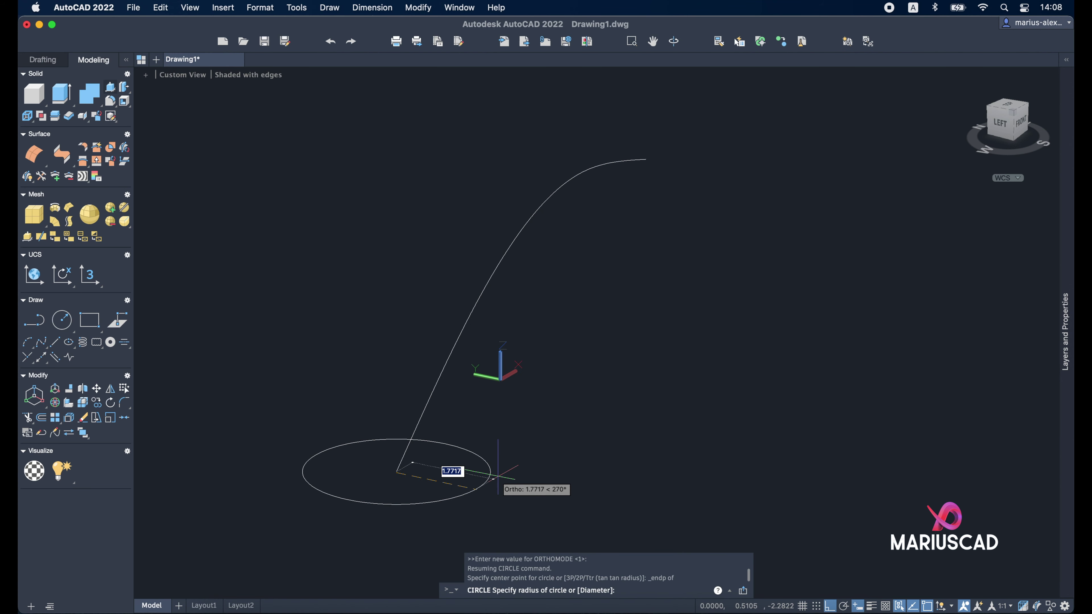
text(1)
key(Return)
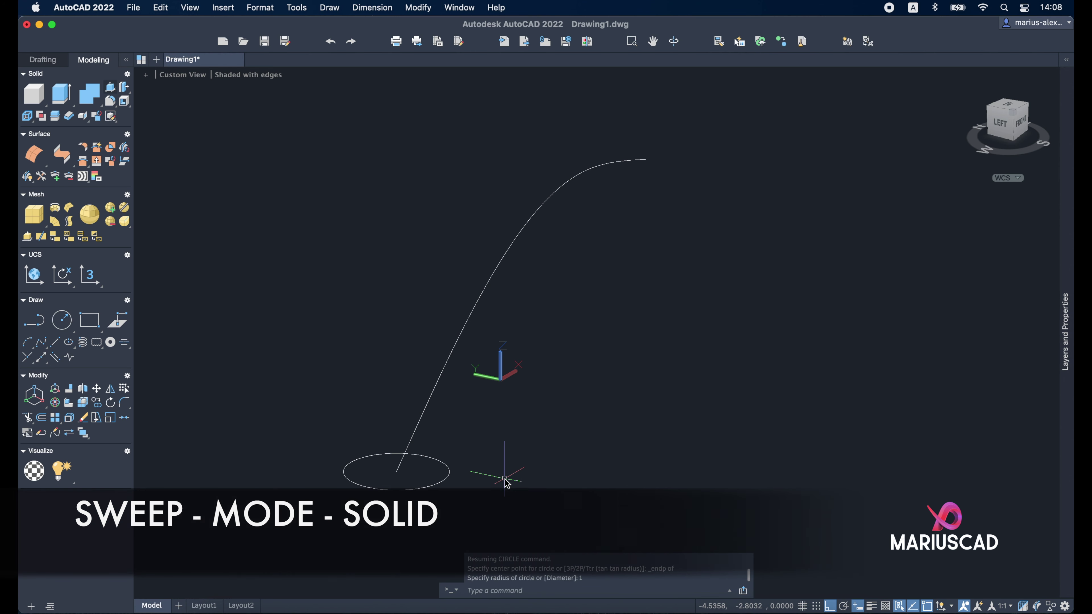
Step: Sweep the circle as a solid along the rising curve to form a tube
text(sweep)
key(Return)
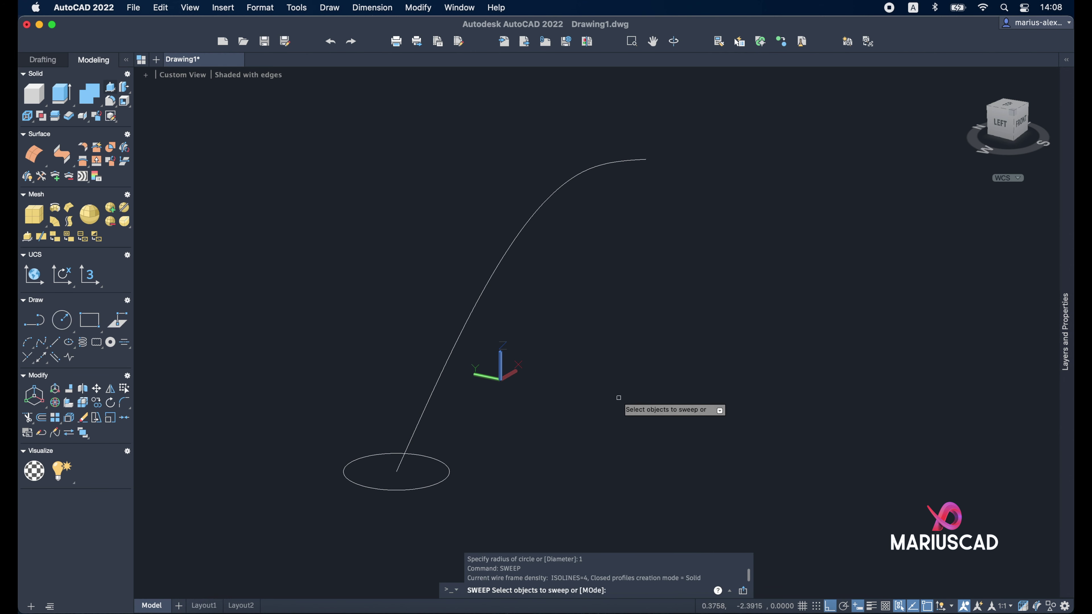
text(mode)
key(Return)
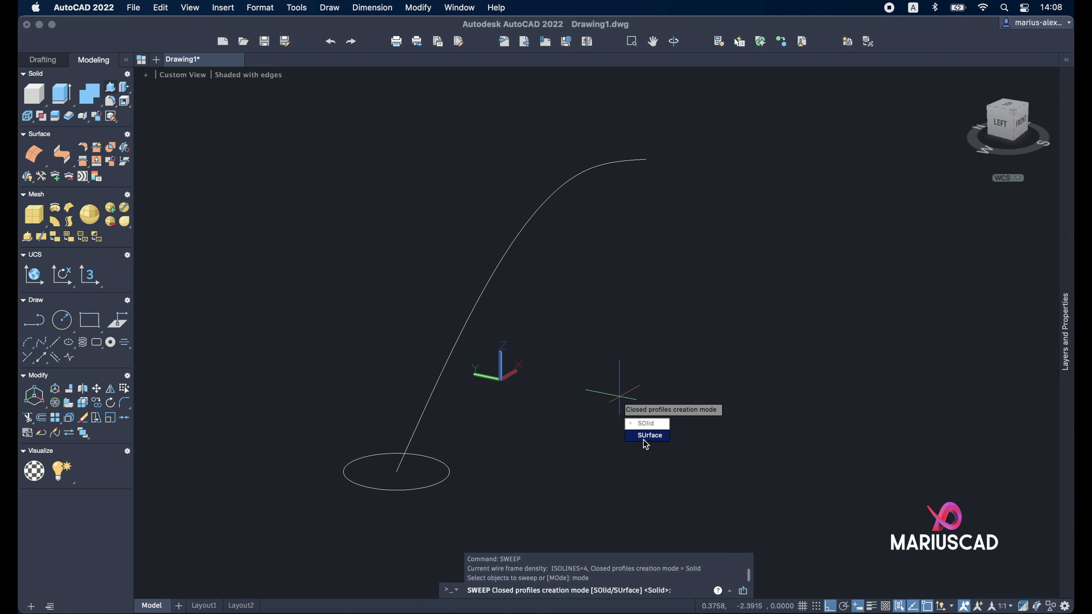
click(647, 423)
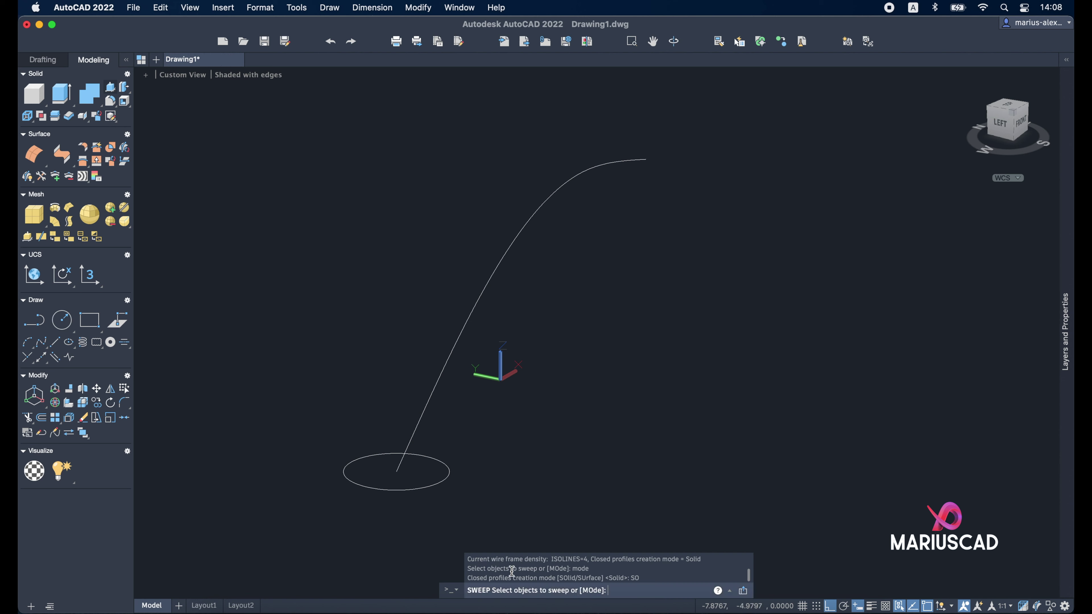
click(433, 485)
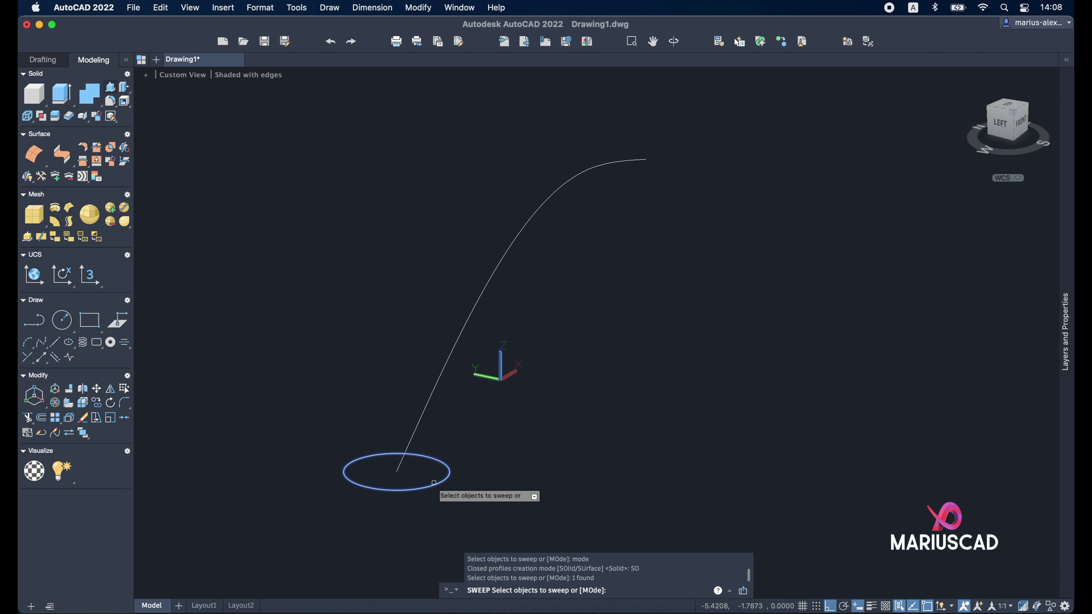
key(Return)
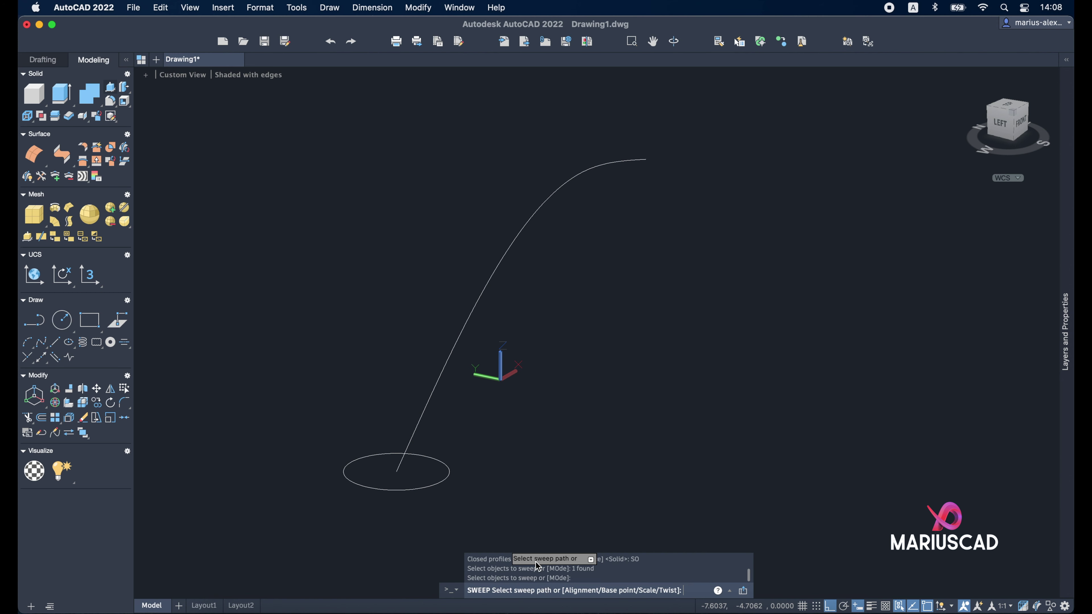
click(443, 371)
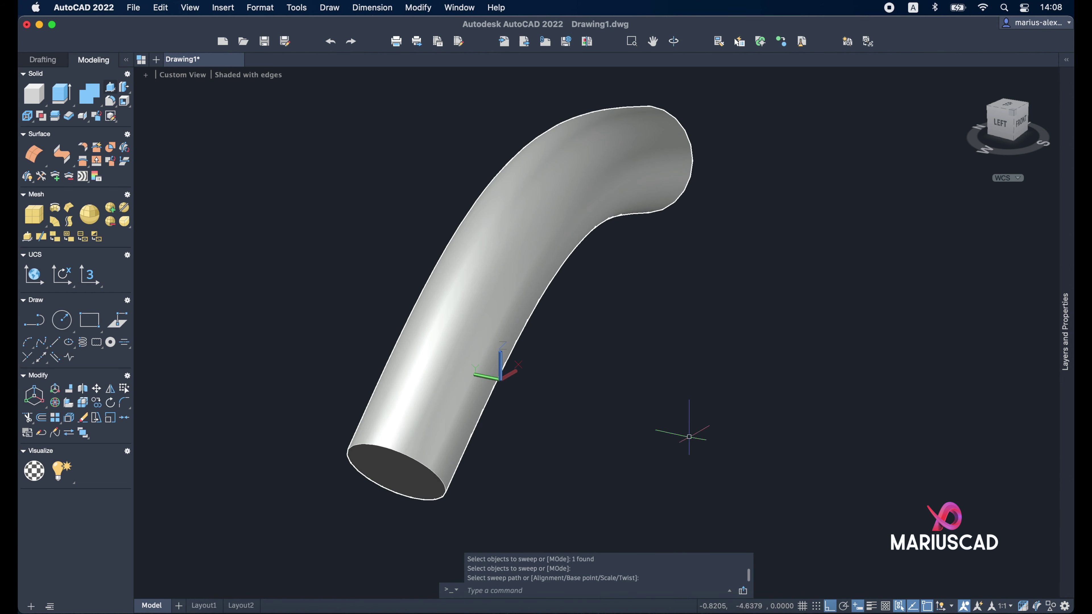
key(super+z)
mouse_move(749, 391)
shift+middle_down()
mouse_move(607, 419)
mouse_move(838, 385)
mouse_move(695, 395)
mouse_move(829, 352)
mouse_move(743, 382)
shift+middle_up()
key(super+shift+z)
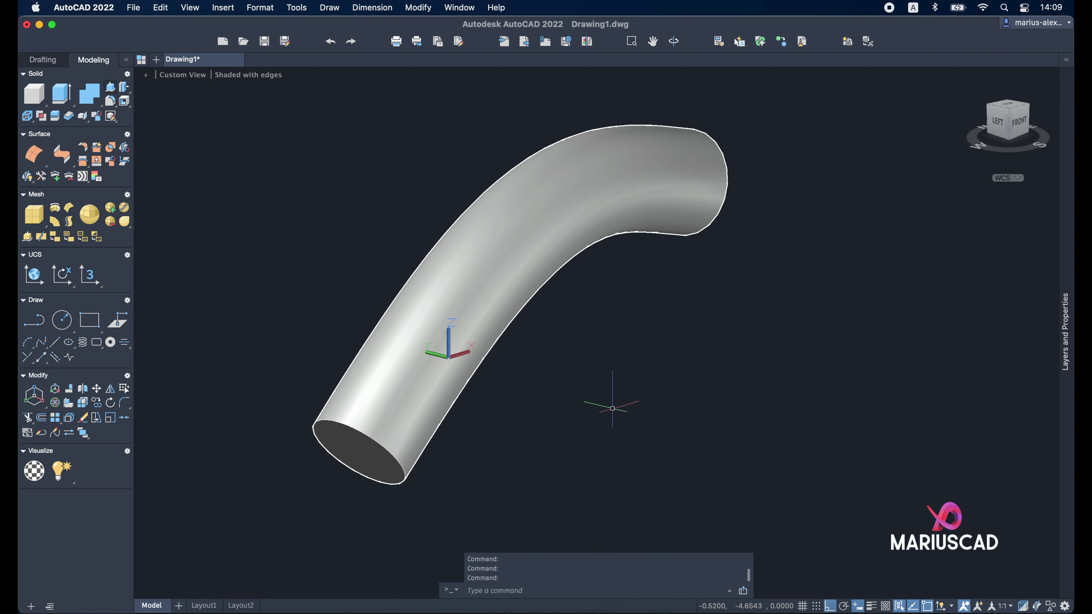
key(ctrl+z)
key(ctrl+z)
key(ctrl+z)
text(se)
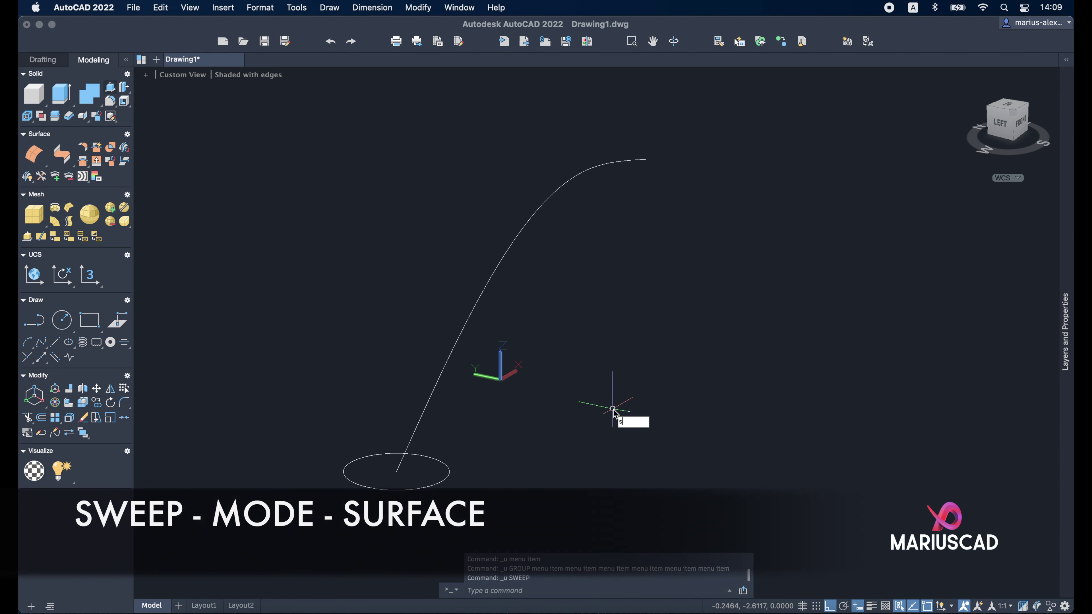
key(BackSpace)
text(weep)
key(Return)
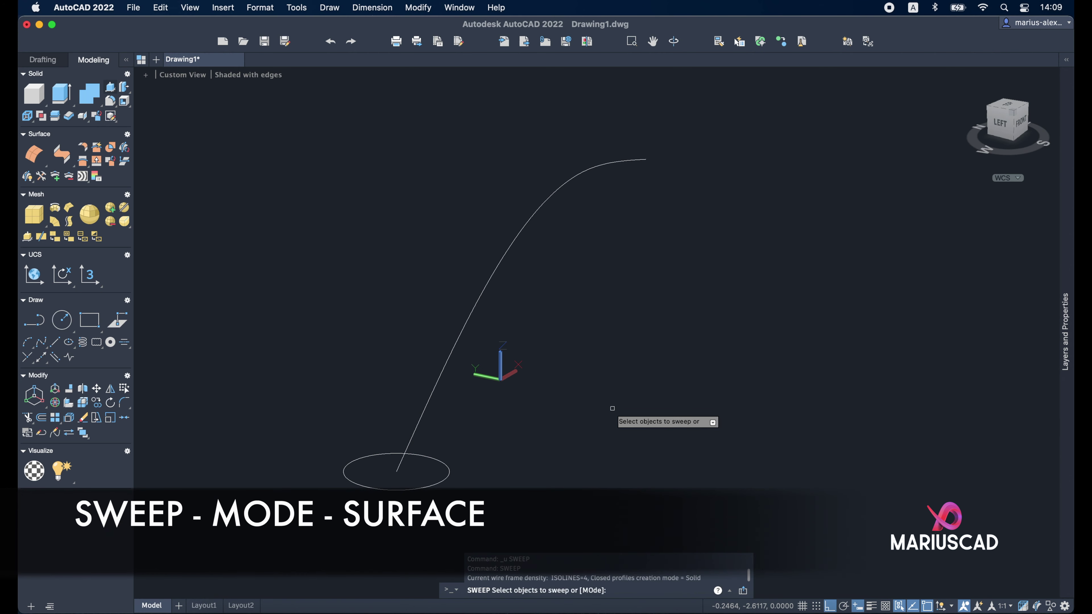
text(mode)
key(Return)
text(surface)
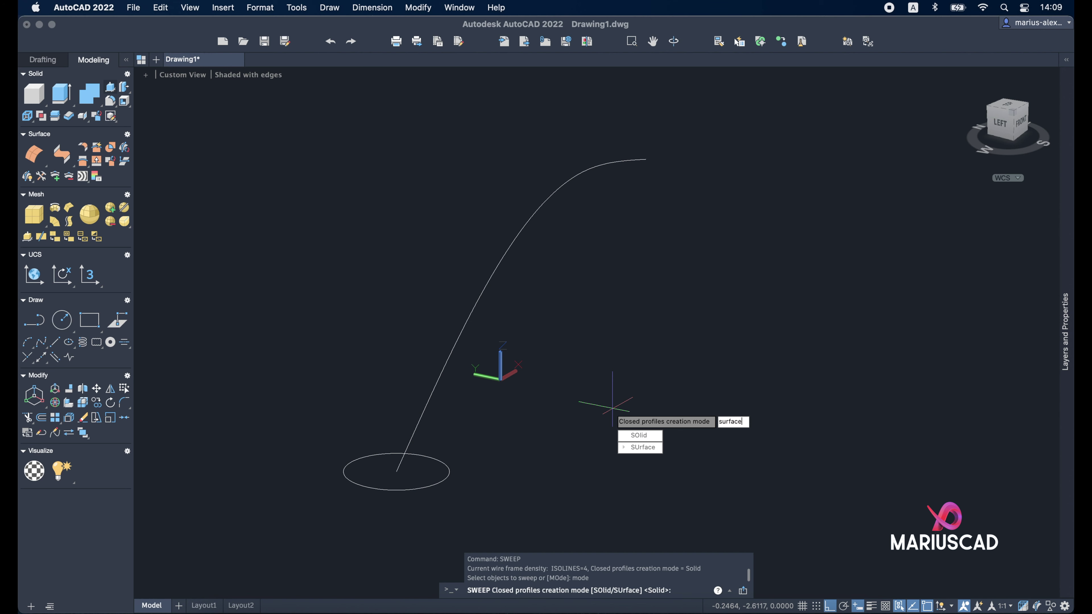
key(Return)
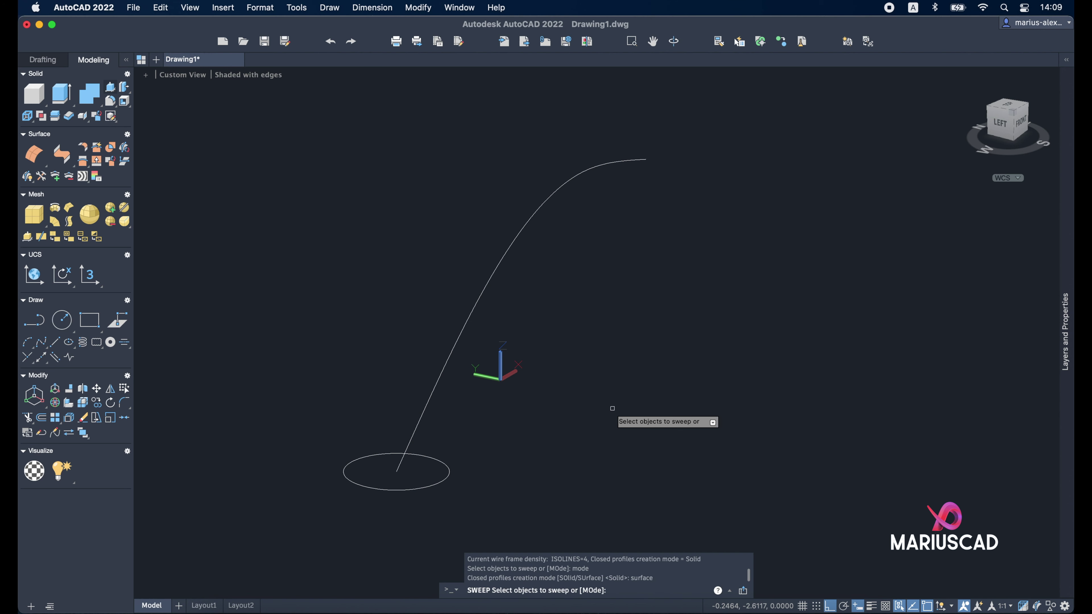
click(428, 486)
key(Return)
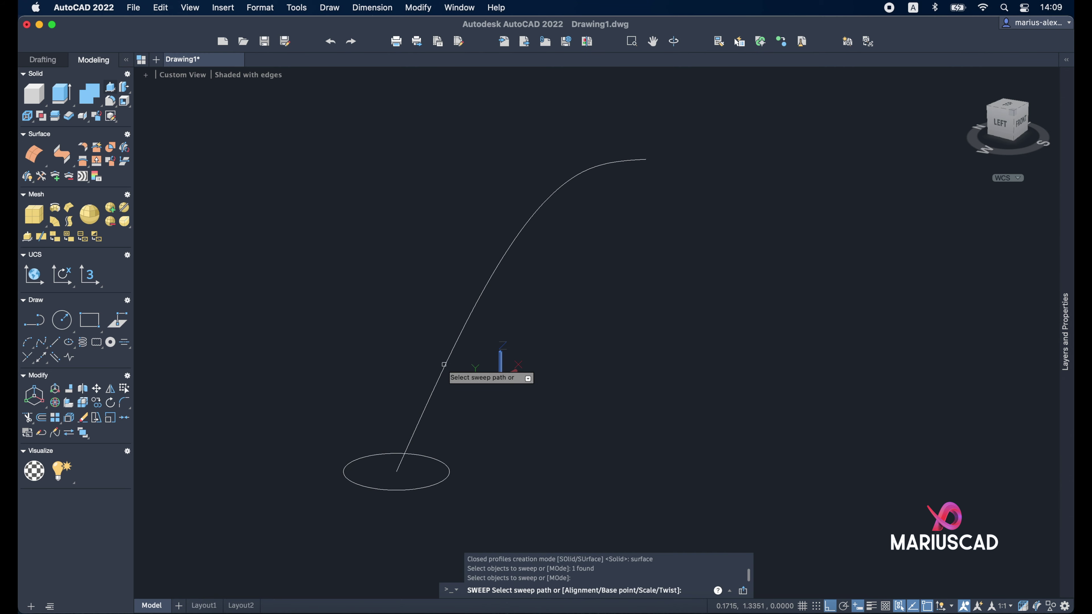
click(445, 364)
mouse_move(697, 428)
shift+middle_down()
mouse_move(743, 388)
mouse_move(775, 325)
mouse_move(733, 320)
mouse_move(885, 319)
mouse_move(470, 281)
mouse_move(785, 305)
mouse_move(726, 254)
mouse_move(677, 358)
mouse_move(646, 348)
mouse_move(706, 329)
mouse_move(672, 361)
mouse_move(545, 257)
shift+middle_up()
double_click(545, 257)
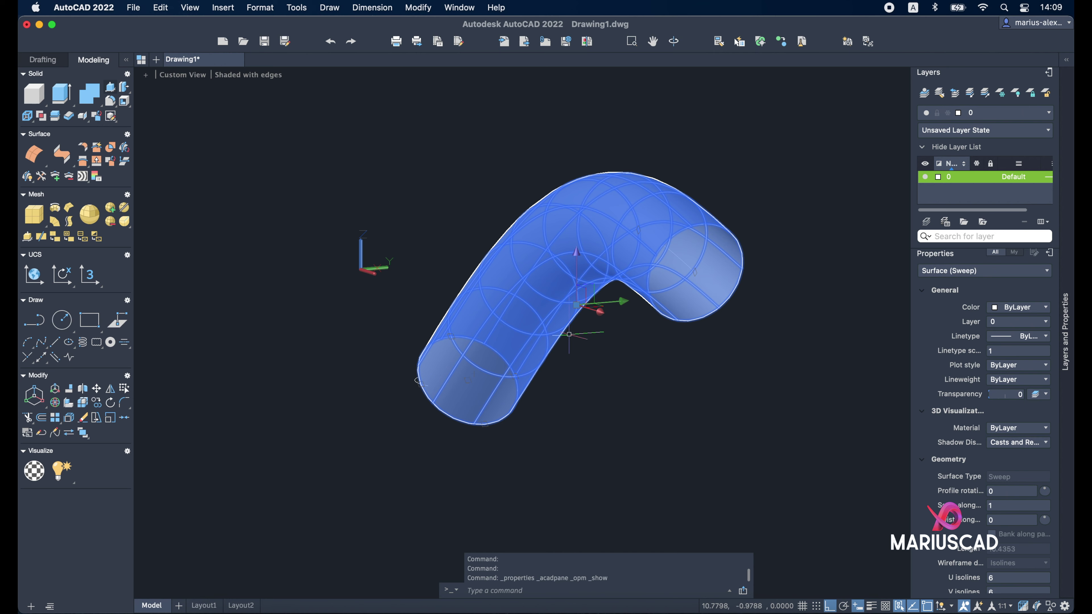
key(Escape)
key(Escape)
key(Escape)
shift+middle_drag(625, 421, 676, 348)
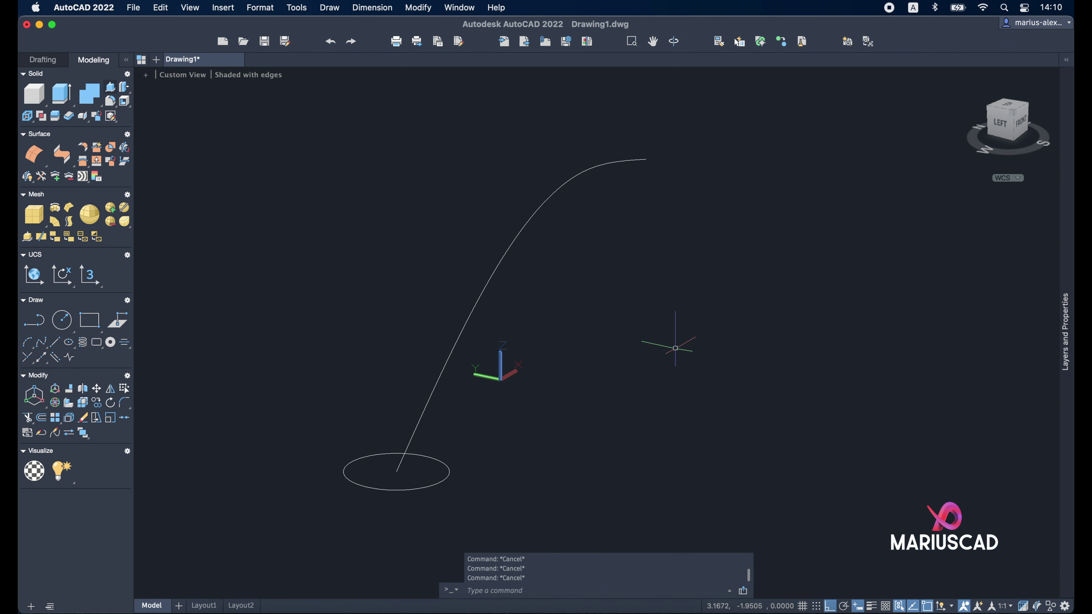
text(swe)
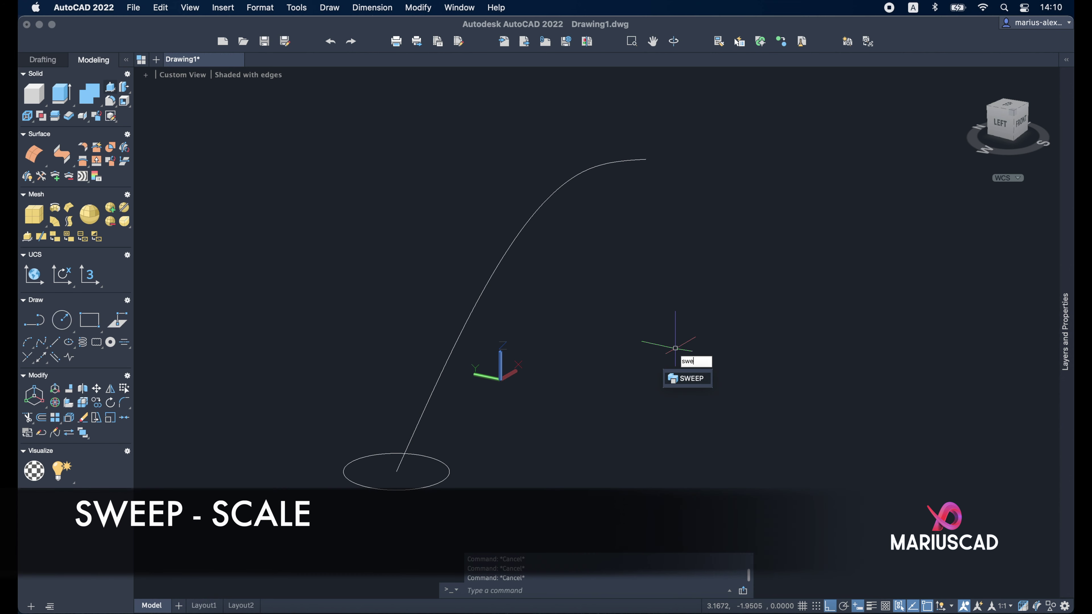
key(Return)
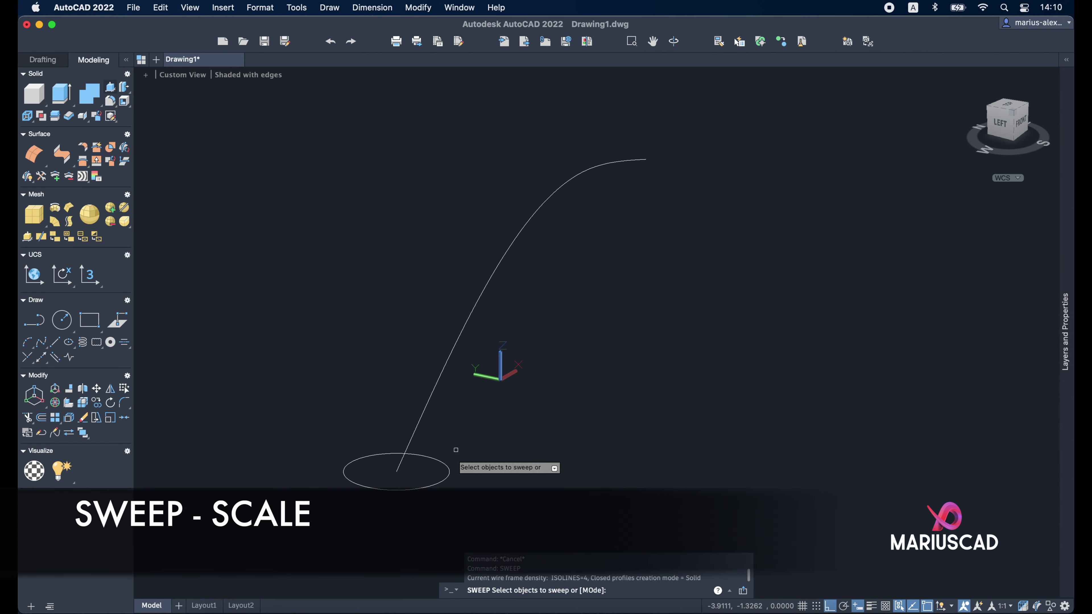
click(447, 466)
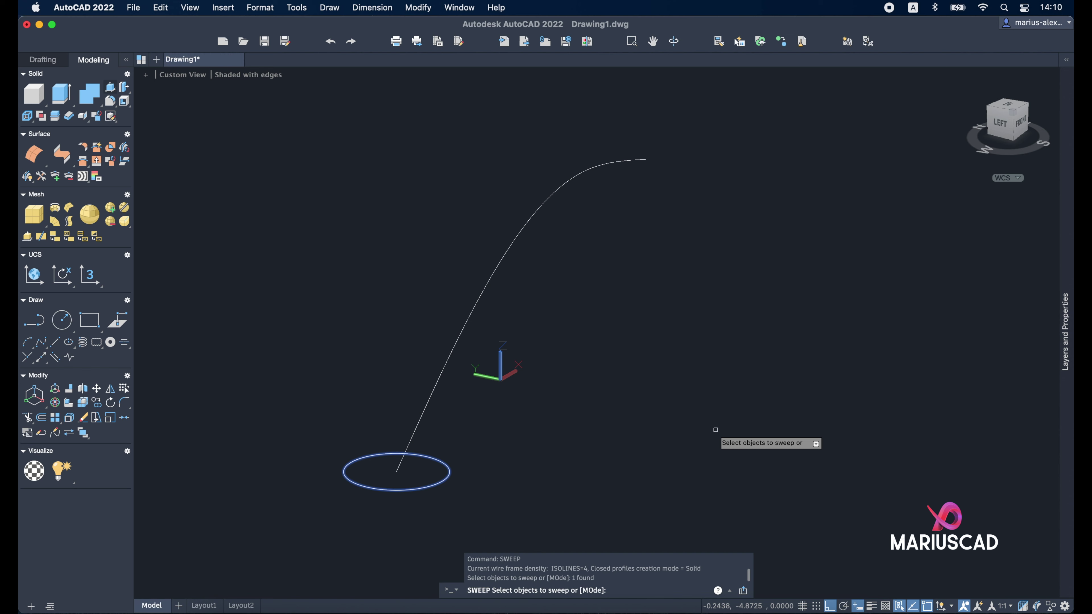
key(Return)
text(scale)
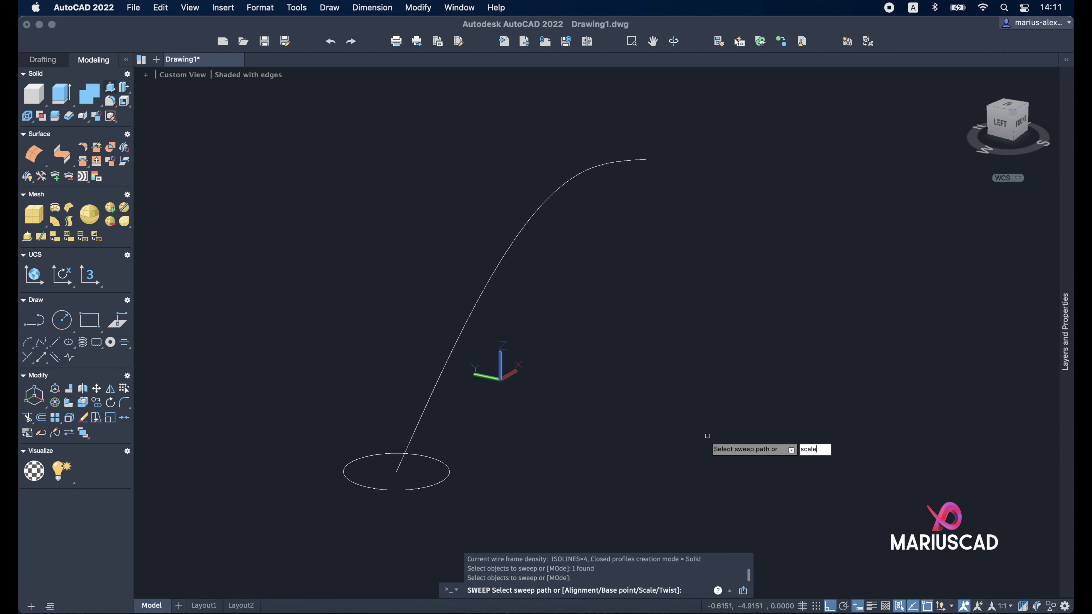
key(Return)
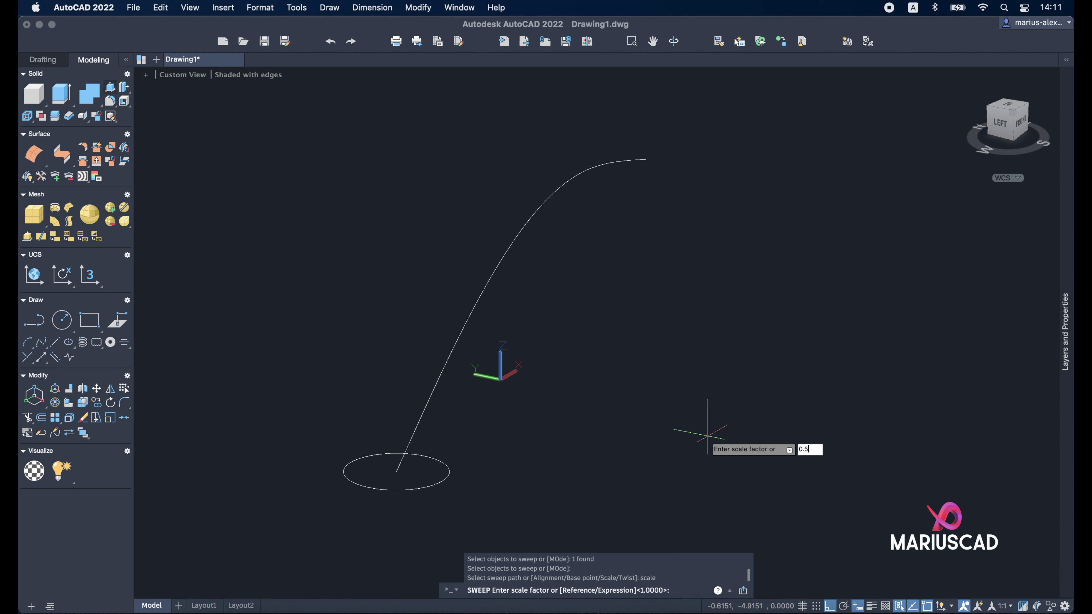
key(Return)
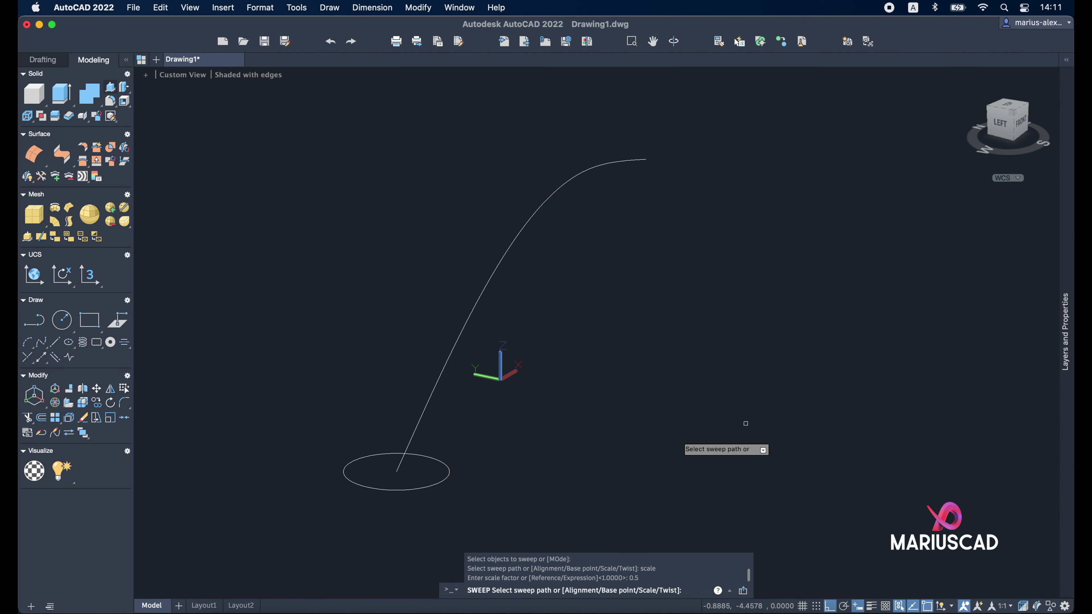
click(444, 365)
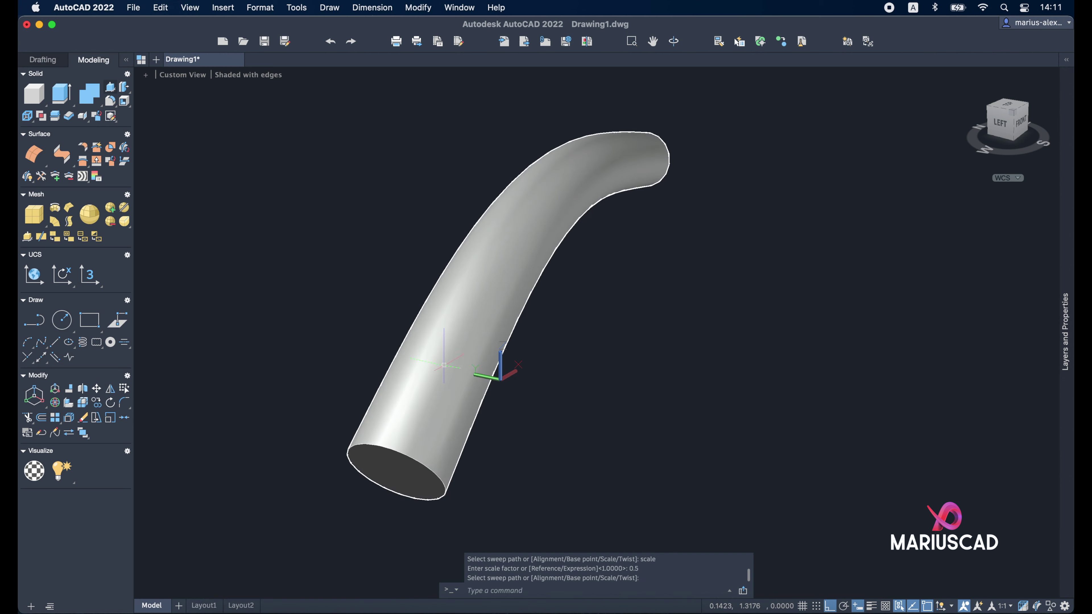
mouse_move(583, 382)
shift+middle_down()
mouse_move(400, 411)
mouse_move(763, 380)
shift+middle_up()
Step: Undo the tapered sweep and draw a 2 by 2 square from the circle's centre
key(super+z)
key(super+z)
key(super+z)
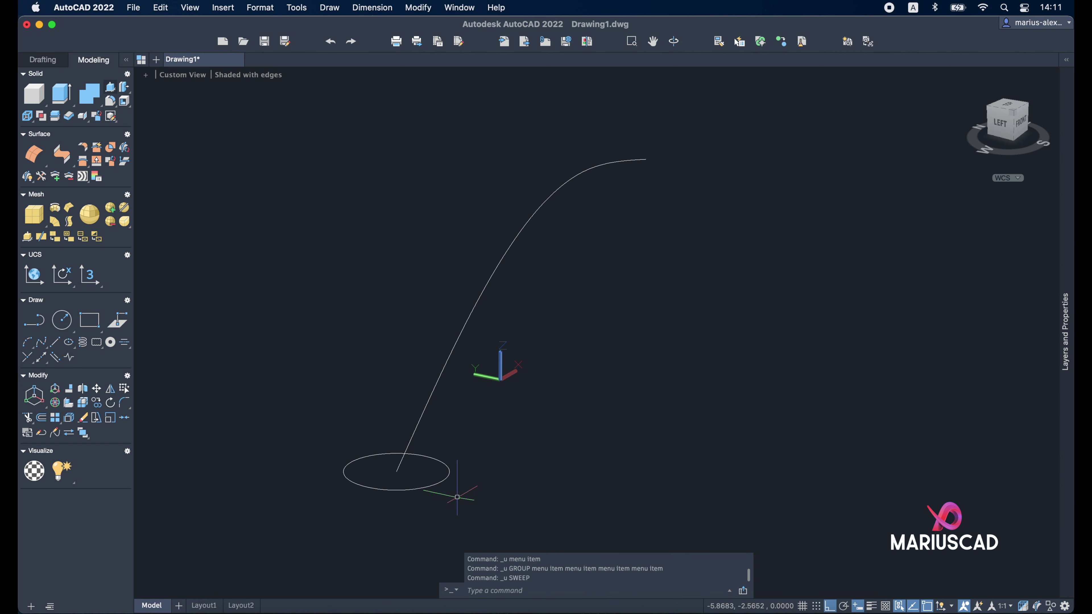
scroll(454, 500, left, 5)
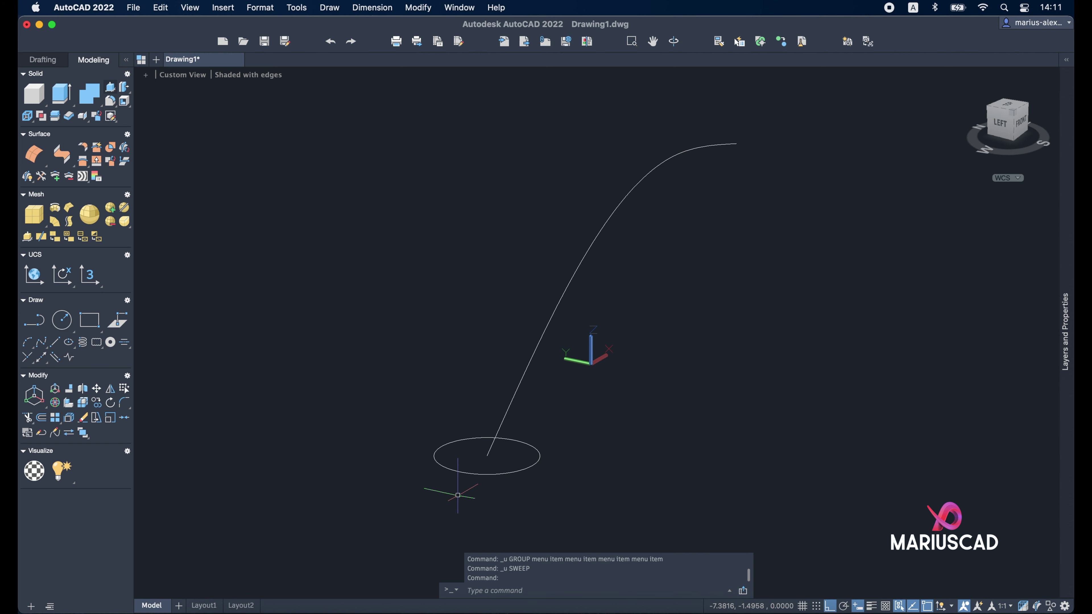
text(rect)
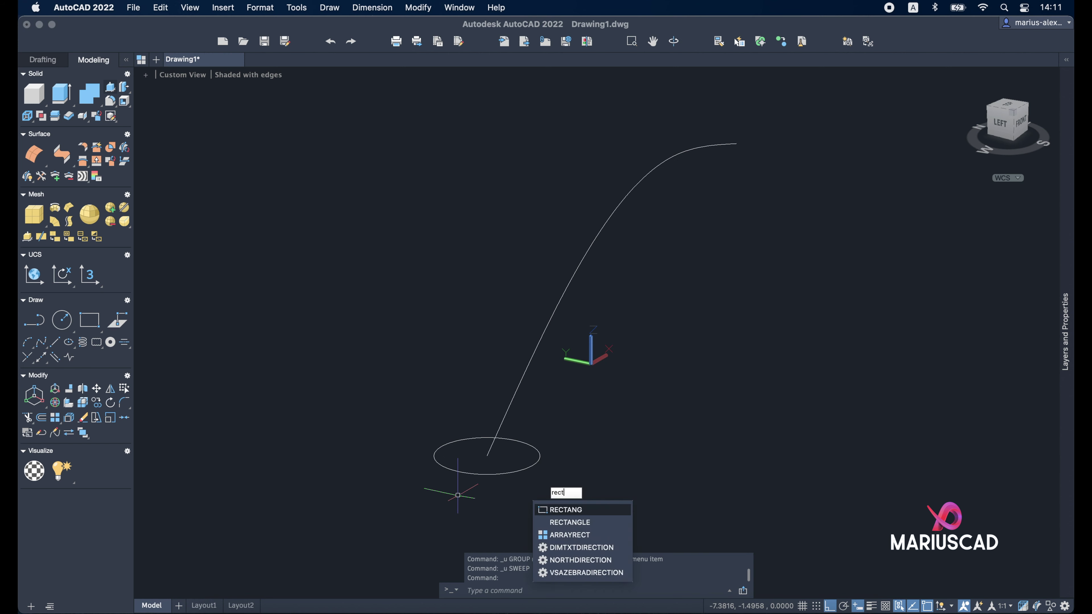
key(Return)
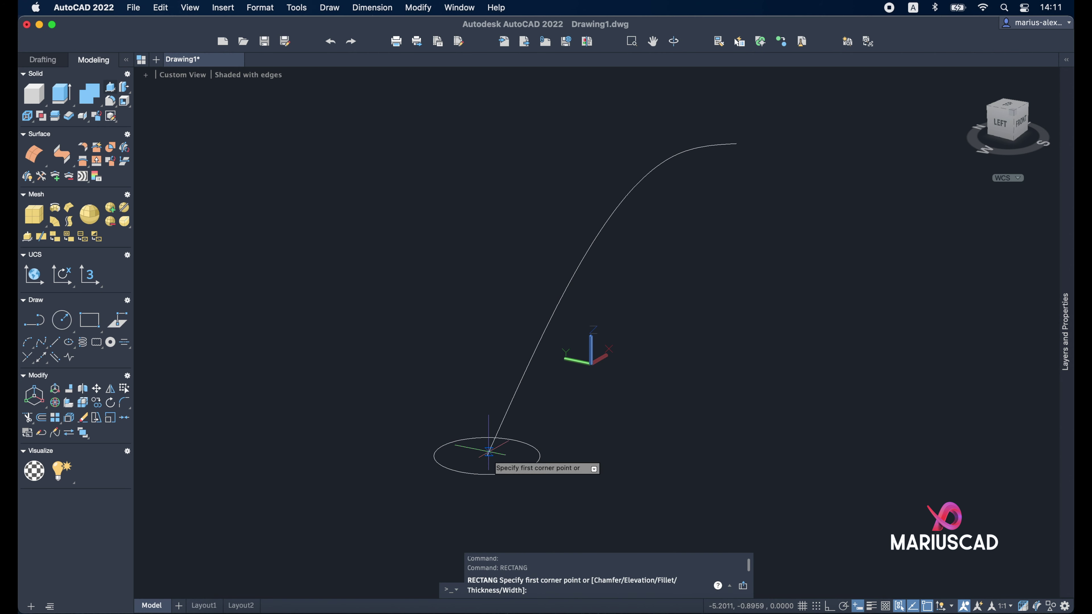
shift+right_click(487, 454)
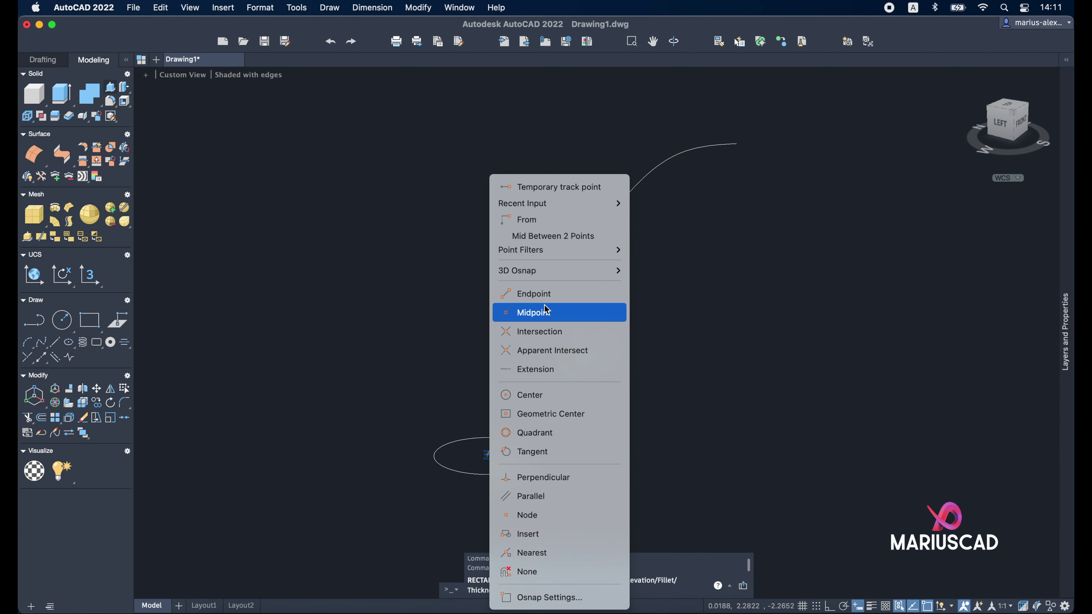
click(530, 395)
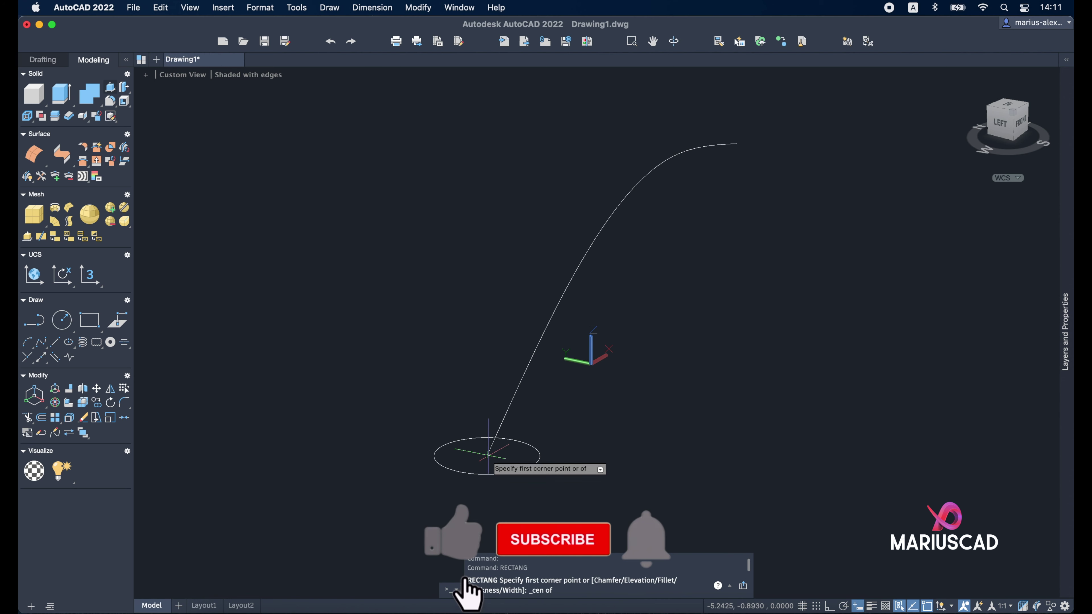
click(487, 455)
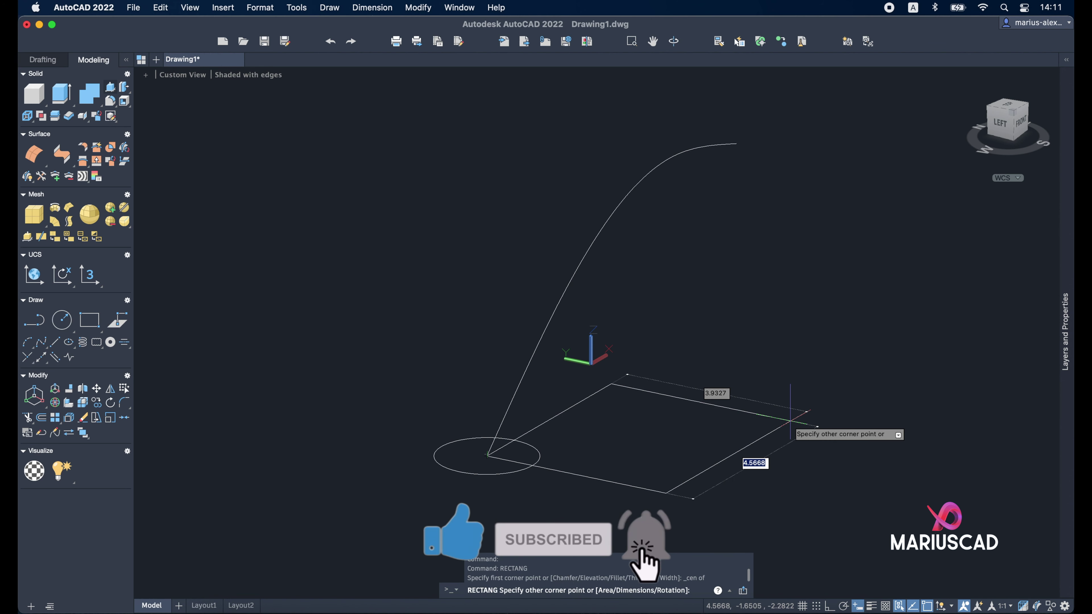
text(2)
key(Tab)
text(2)
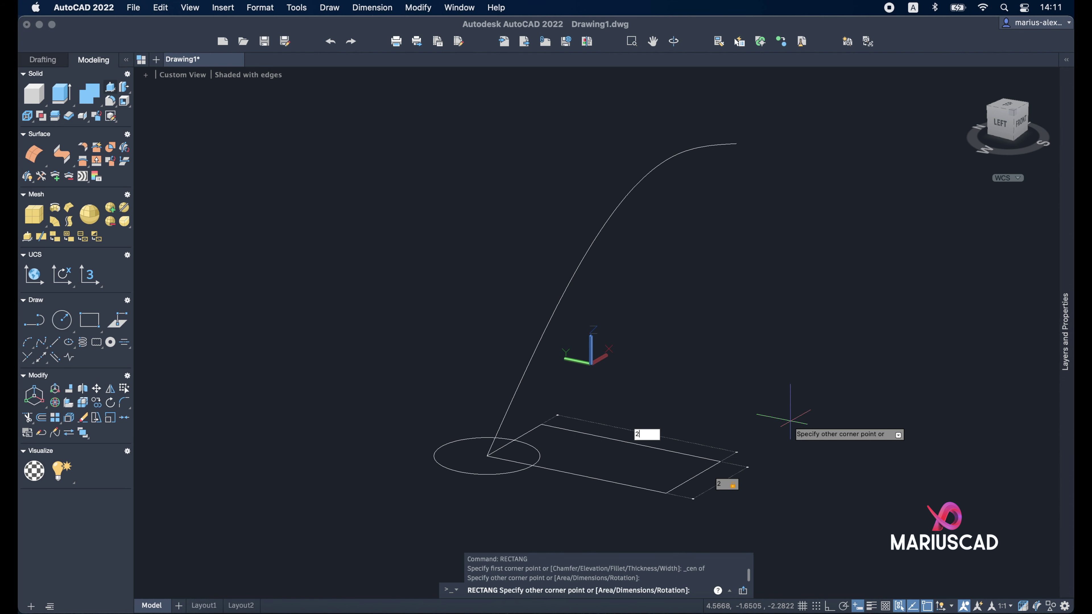
key(Return)
Step: Move the square 1 unit twice so it is centred on the curve's end
click(670, 475)
click(634, 431)
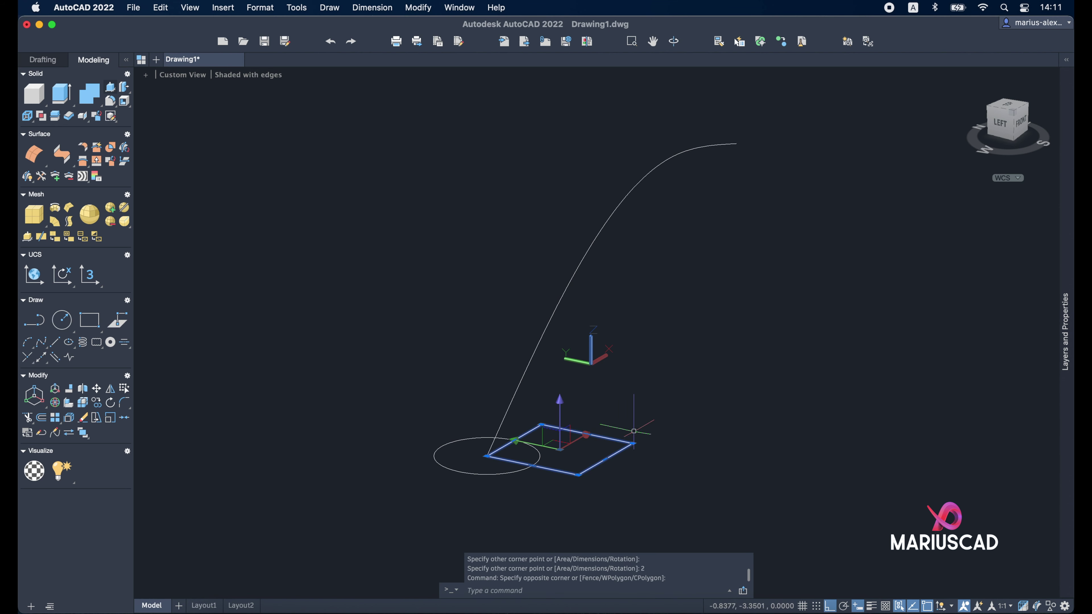
text(m)
key(Return)
click(792, 377)
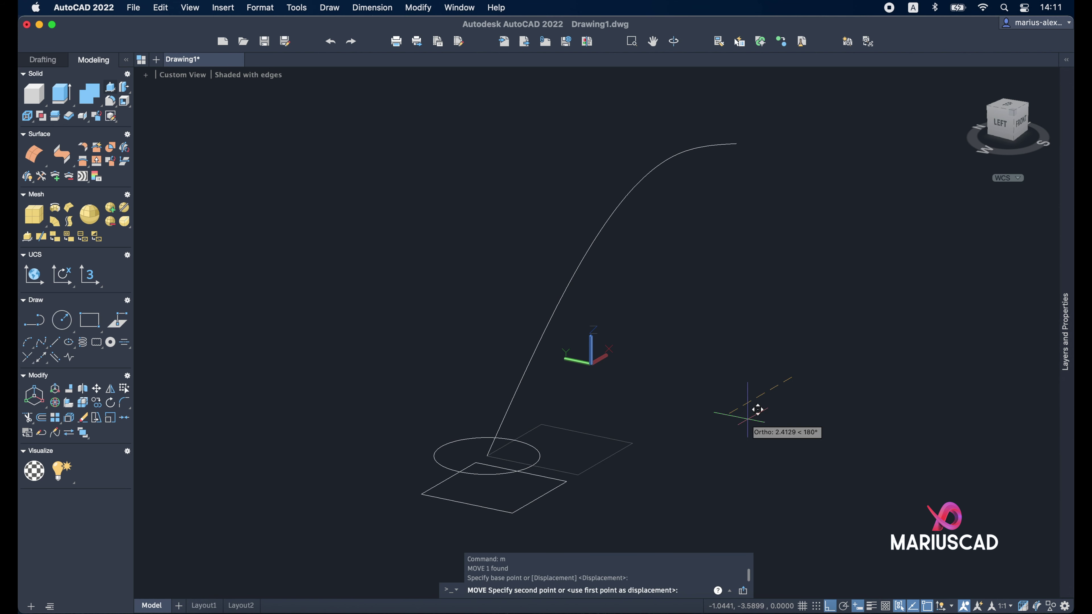
text(1)
key(Return)
click(585, 476)
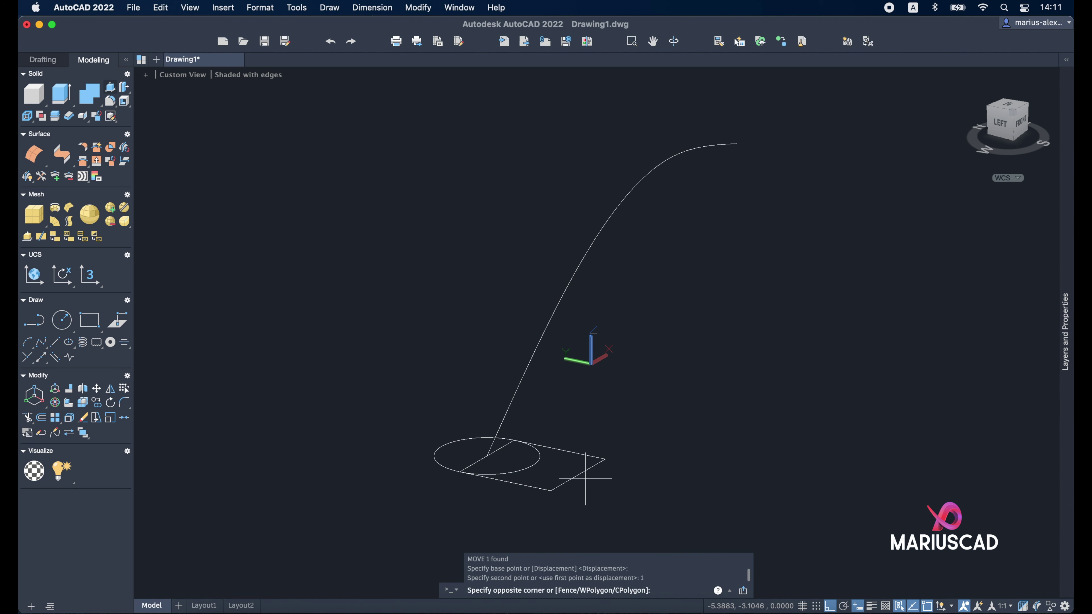
click(605, 443)
text(m)
key(Return)
click(718, 372)
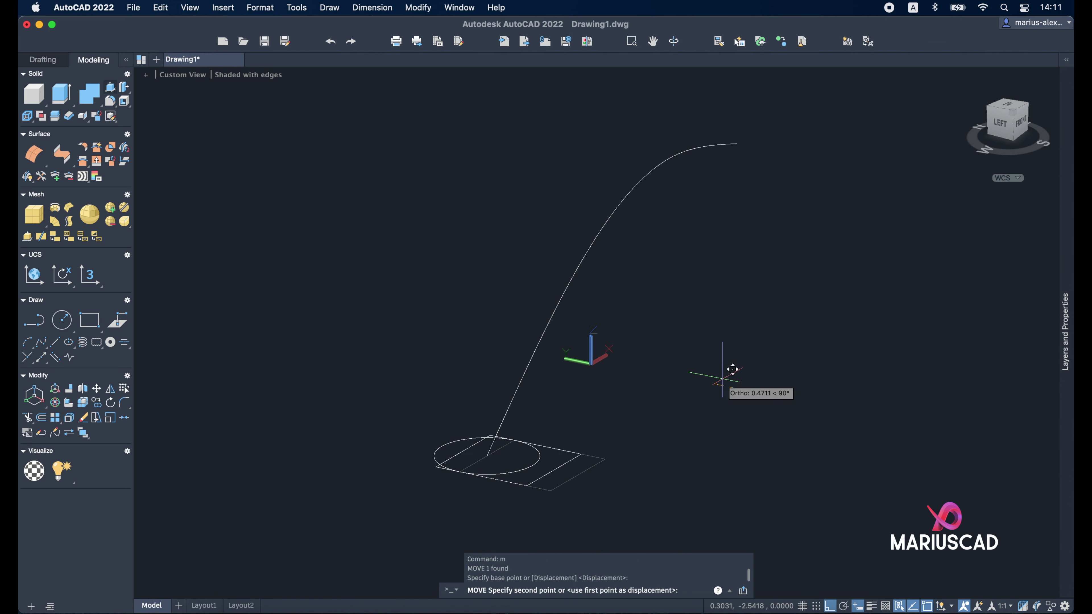
text(1)
key(Return)
Step: Delete the circle and start a SWEEP
key(Escape)
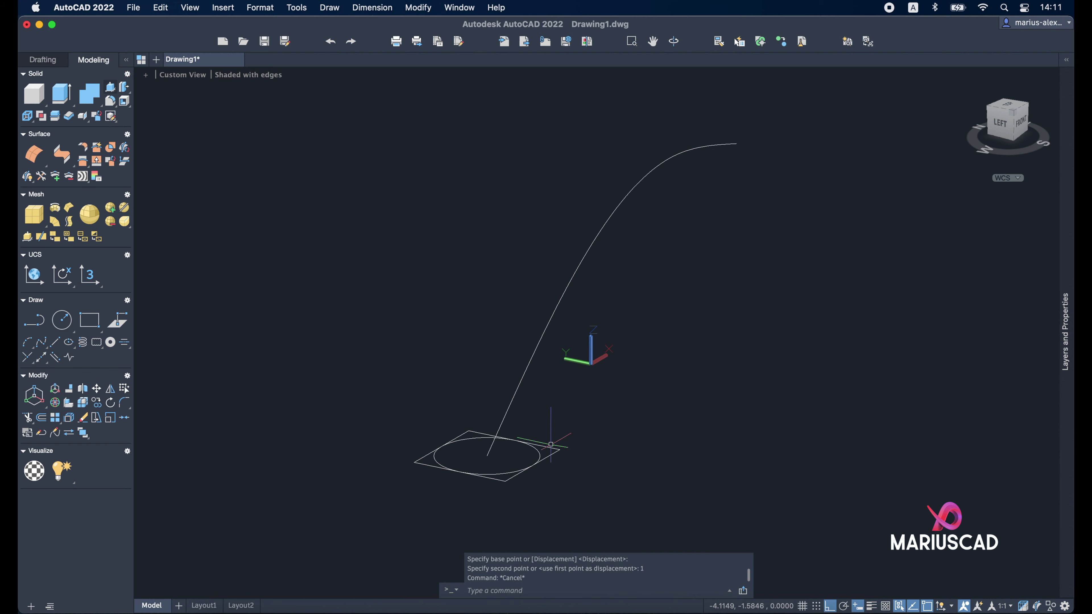
click(537, 461)
key(Delete)
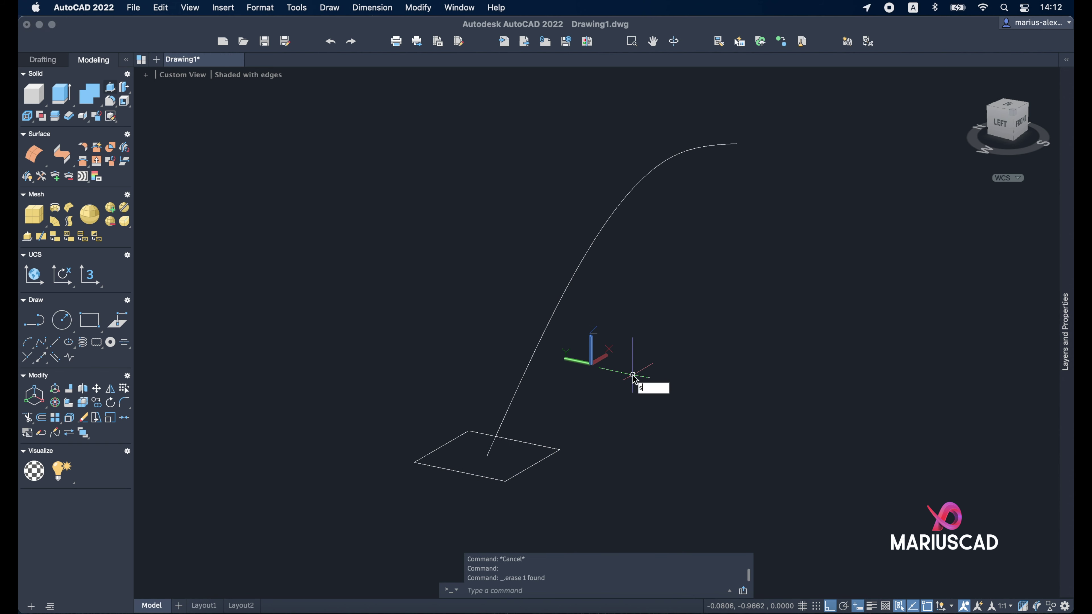
text(weep)
key(Return)
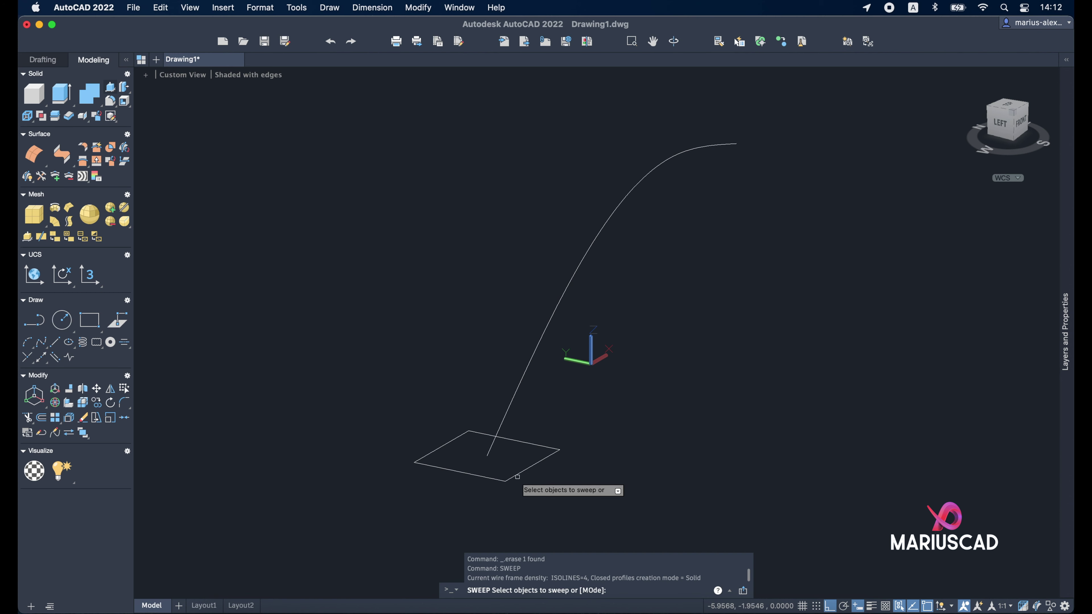
Step: Sweep the 2 by 2 square along the curved spline with a 180-degree twist
click(518, 477)
key(Return)
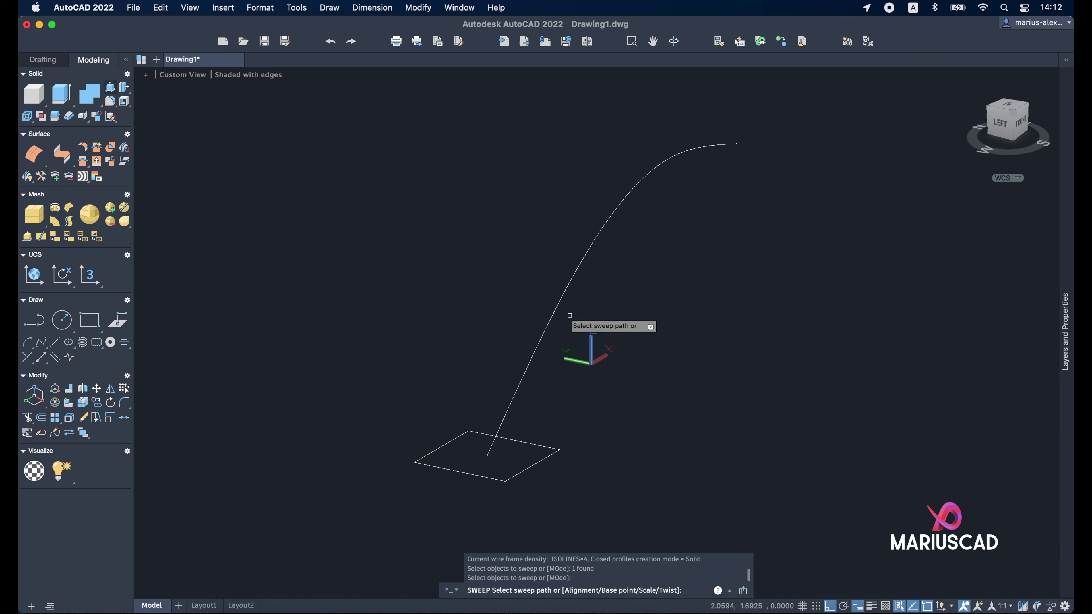
click(558, 305)
key(Escape)
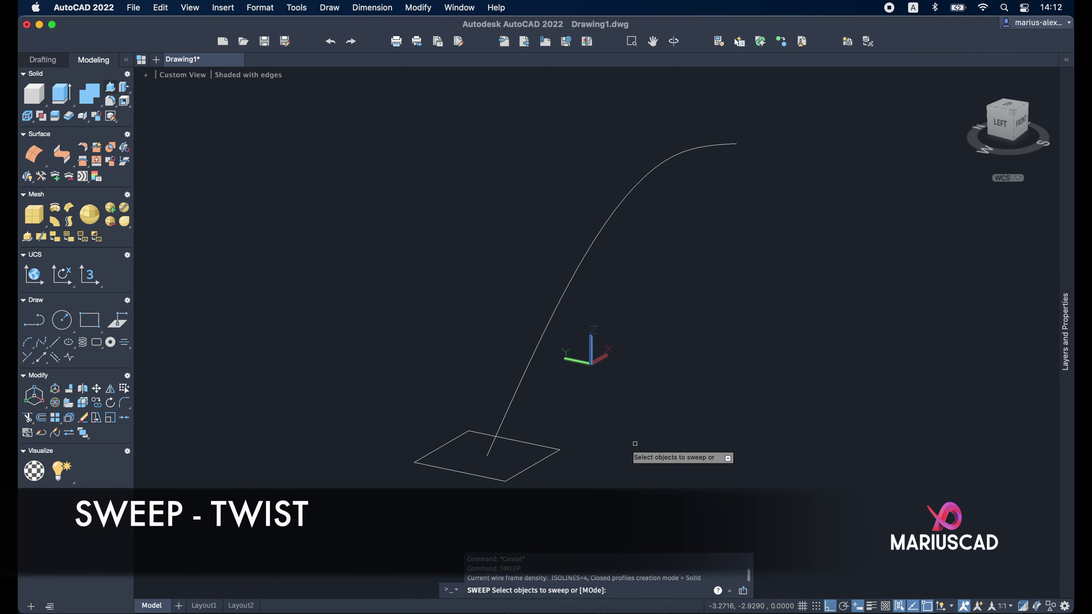
click(535, 464)
key(Return)
text(twist)
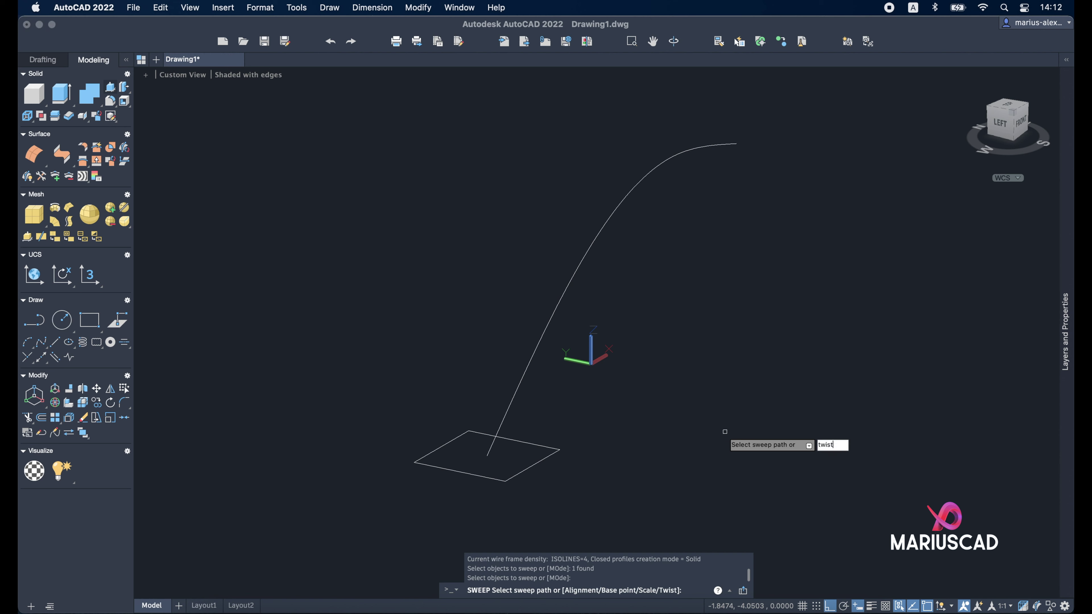
key(Return)
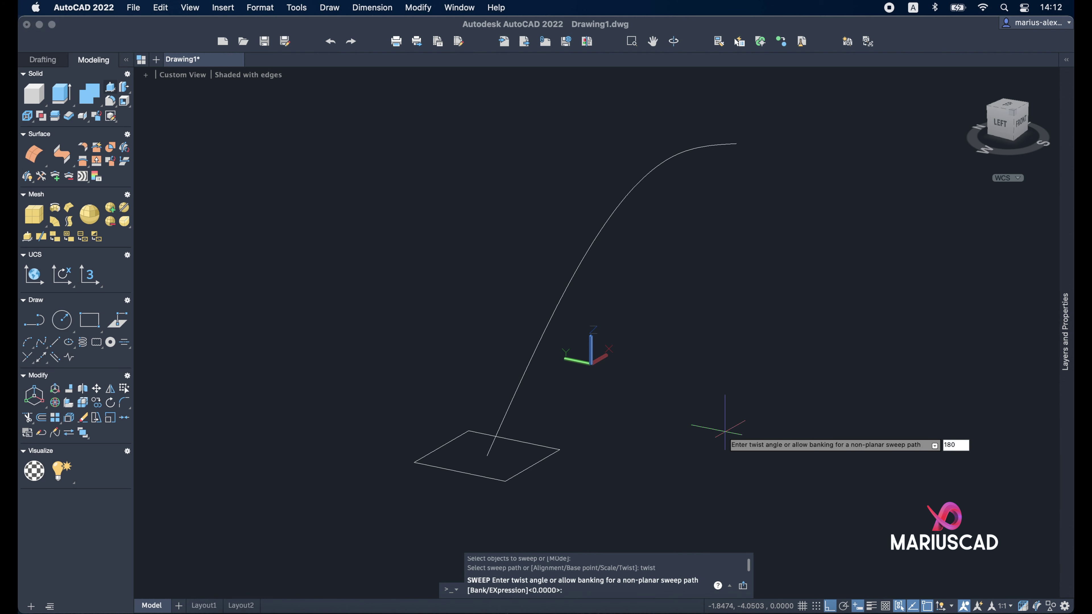
key(Return)
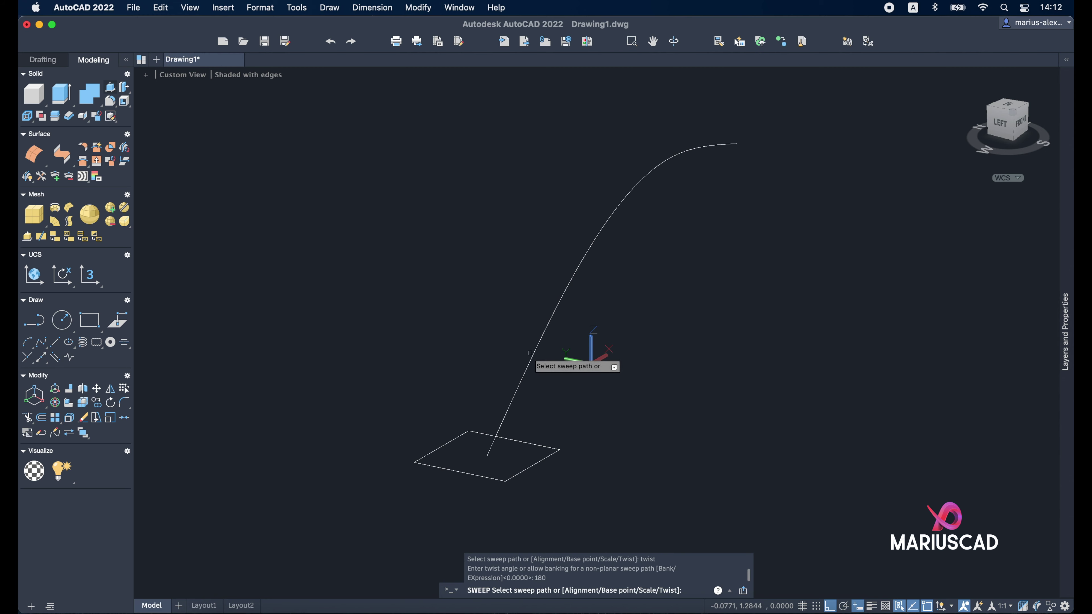
click(531, 355)
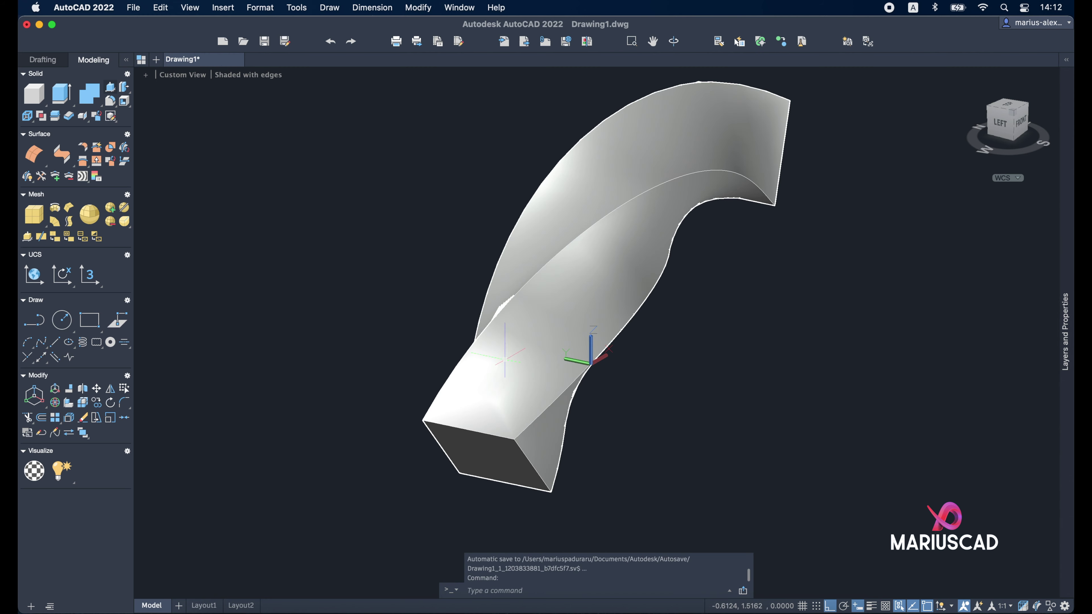
Step: Orbit around the twisted model, then window-select and delete it
shift+middle_drag(861, 310, 819, 419)
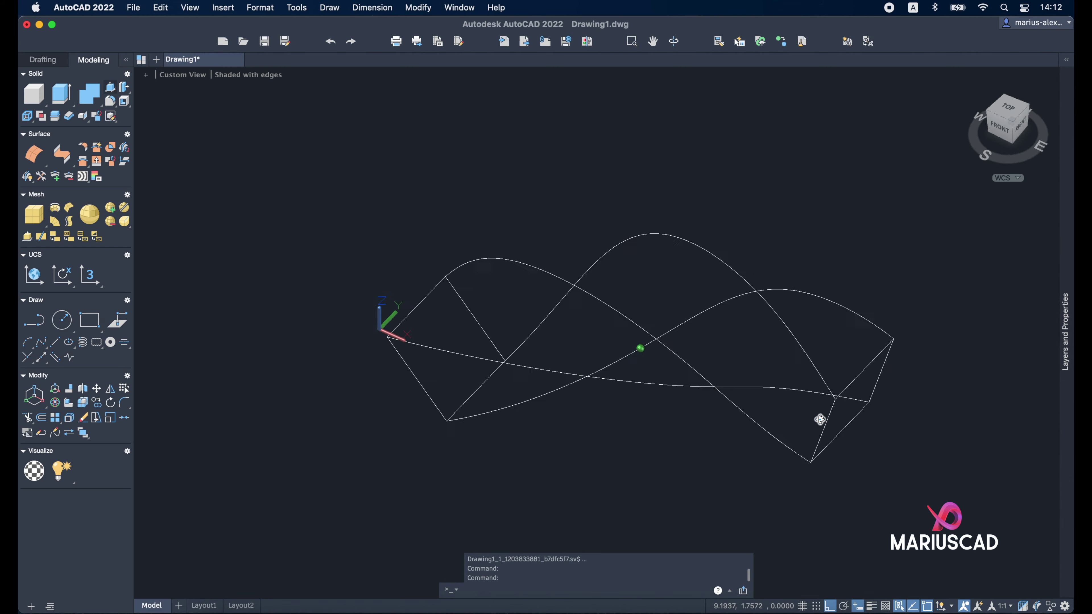
mouse_move(626, 352)
shift+middle_down()
mouse_move(604, 385)
mouse_move(798, 326)
mouse_move(867, 360)
mouse_move(859, 361)
shift+middle_up()
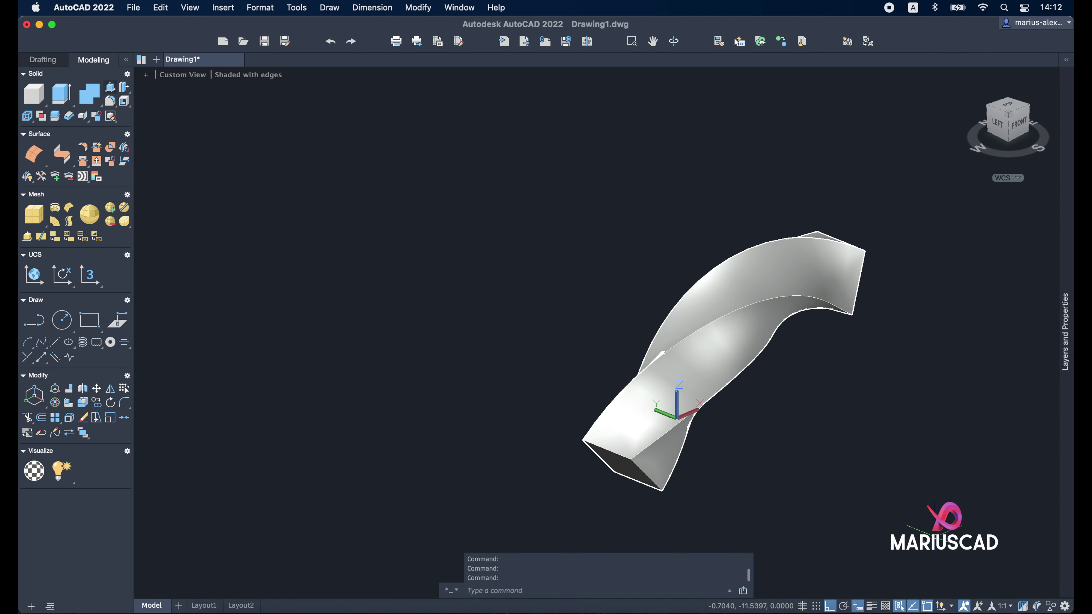
click(936, 537)
click(557, 205)
key(Delete)
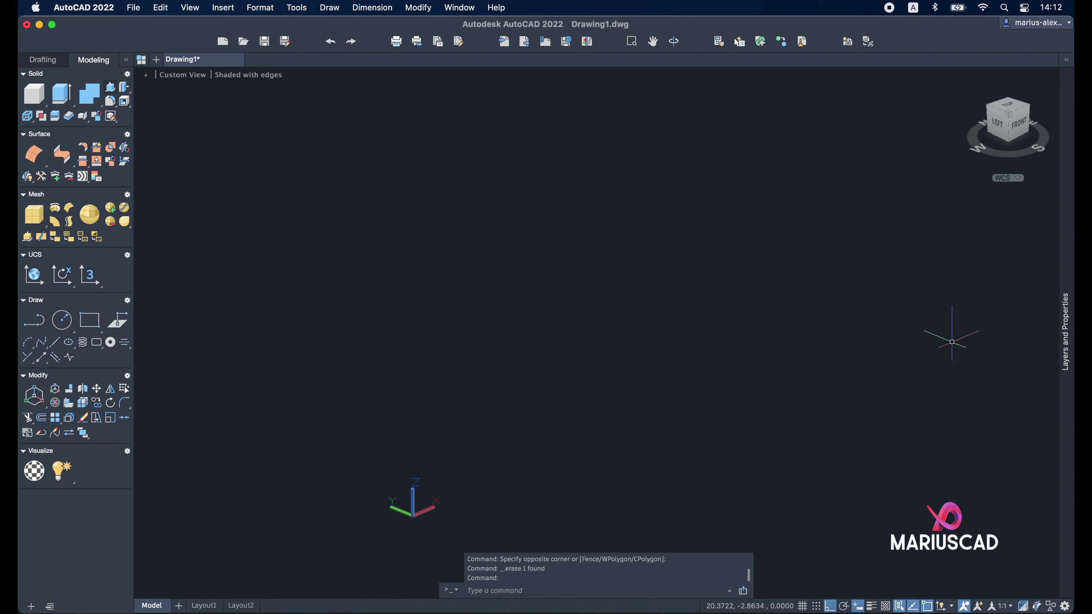
Step: Draw a flat rectangle and a circle centred inside it
scroll(884, 353, up, 1)
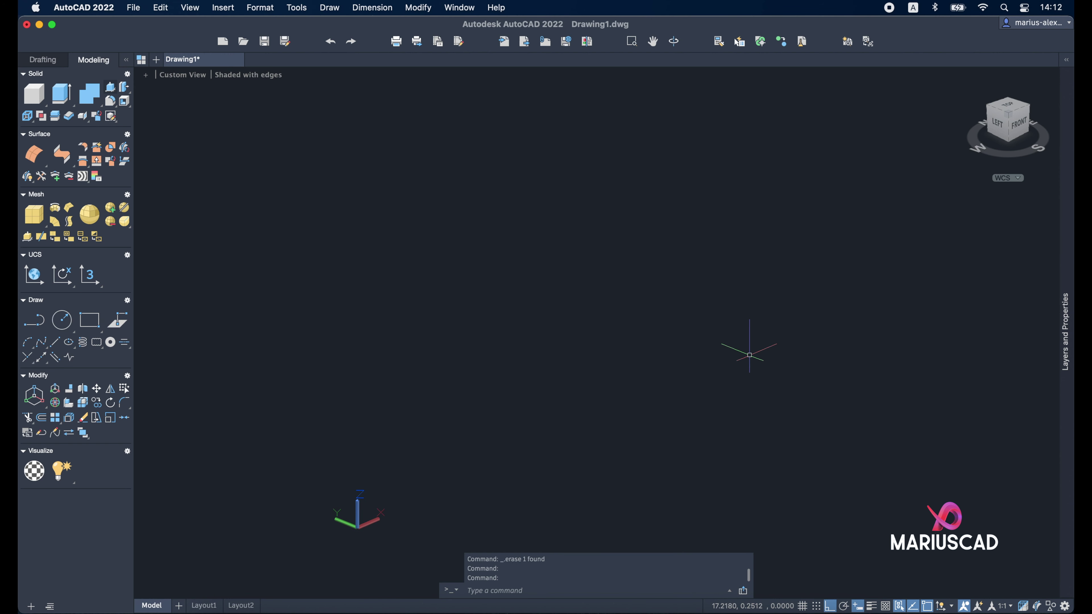
text(rect)
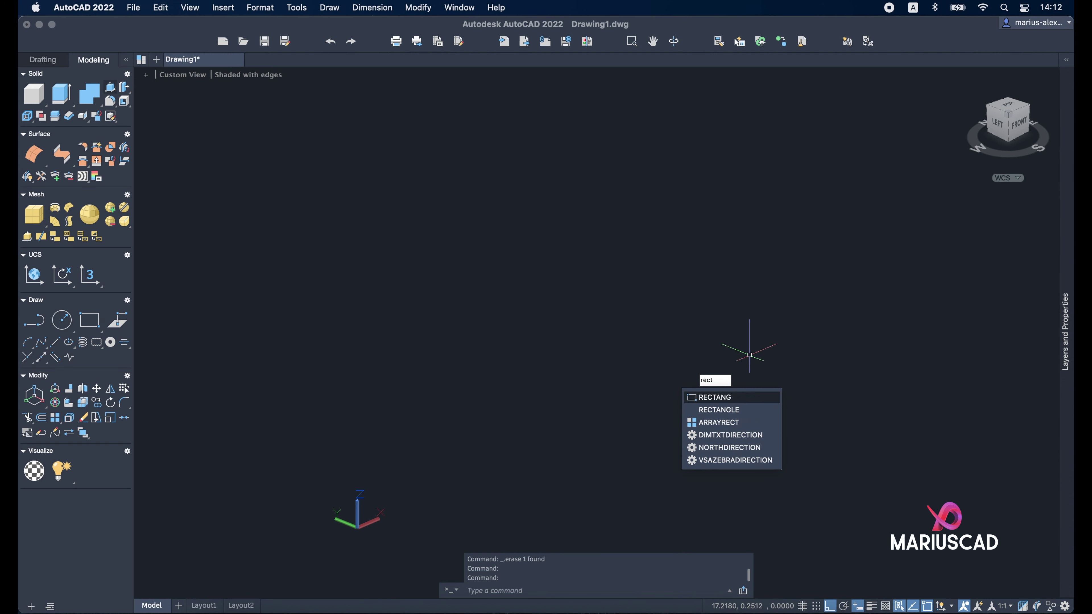
key(Return)
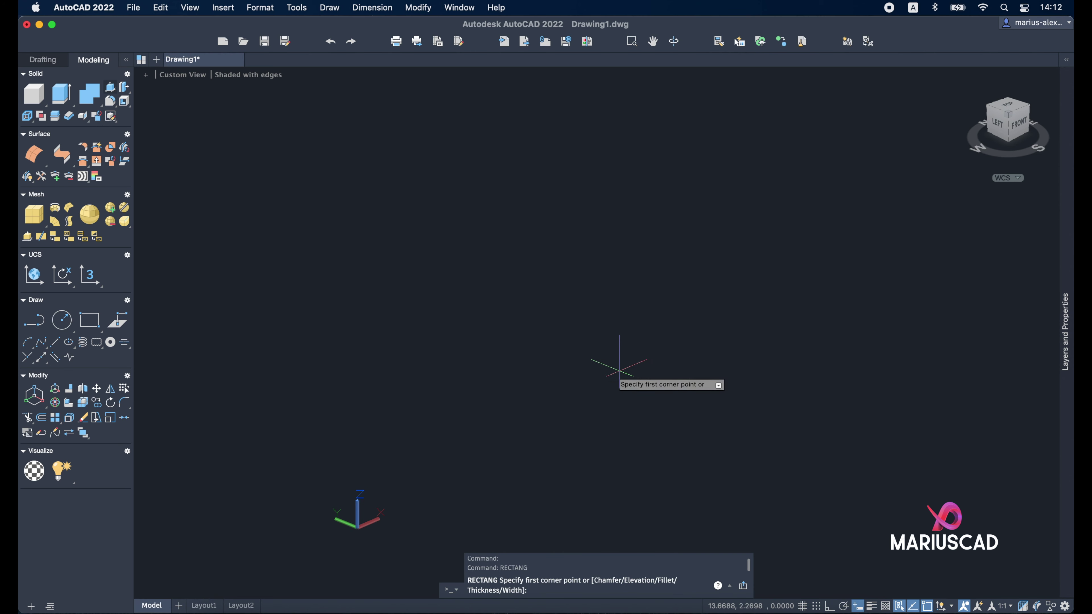
click(509, 374)
click(963, 348)
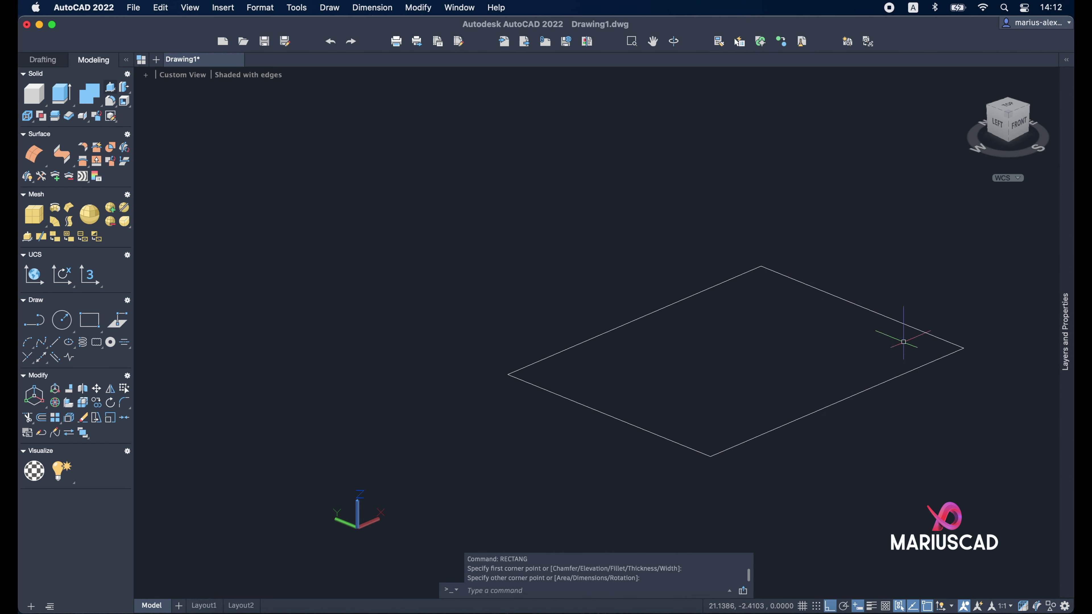
text(cir)
key(Return)
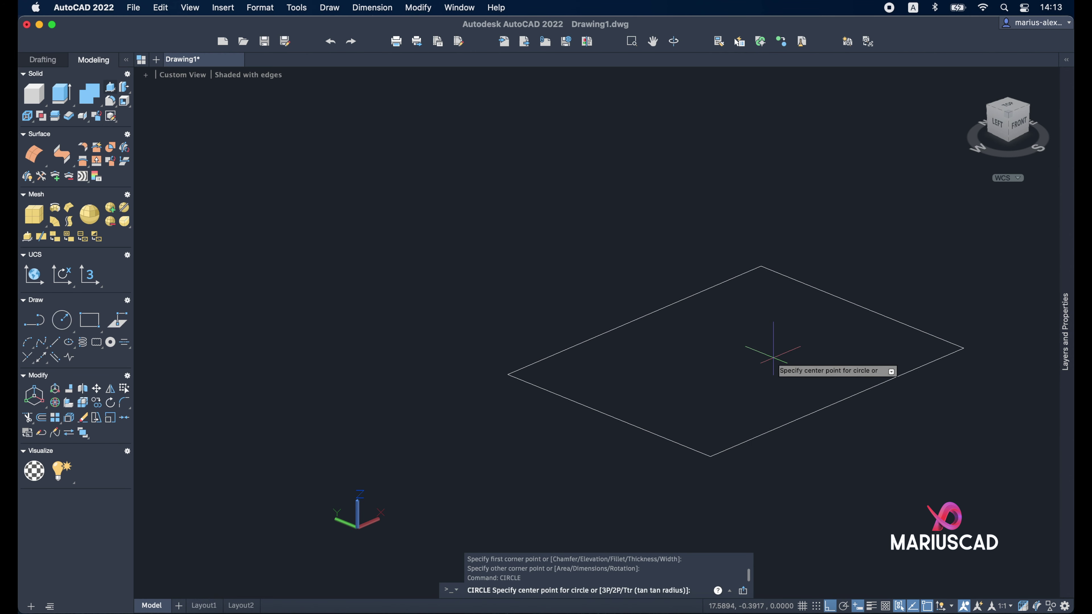
click(736, 357)
click(836, 354)
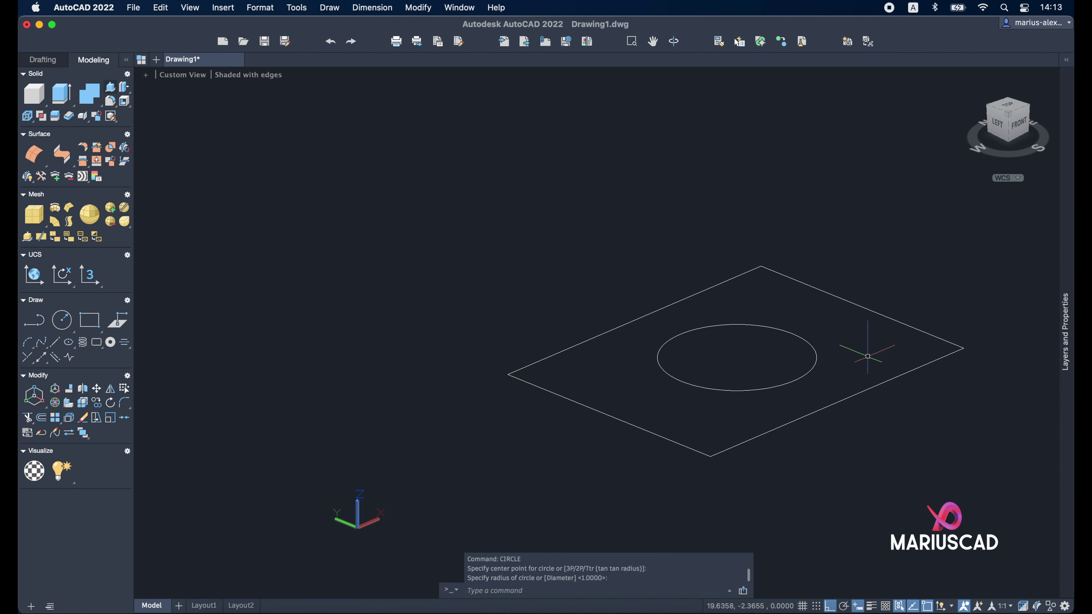
Step: Move the circle upward so it floats above the rectangle
click(896, 354)
click(798, 334)
text(m)
key(Return)
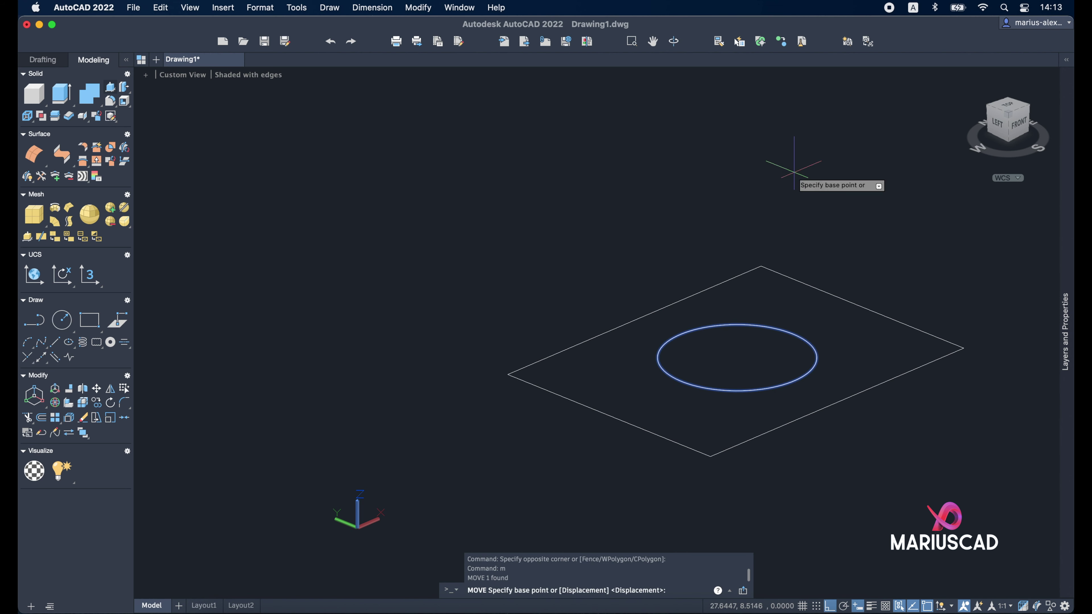
click(435, 373)
click(440, 142)
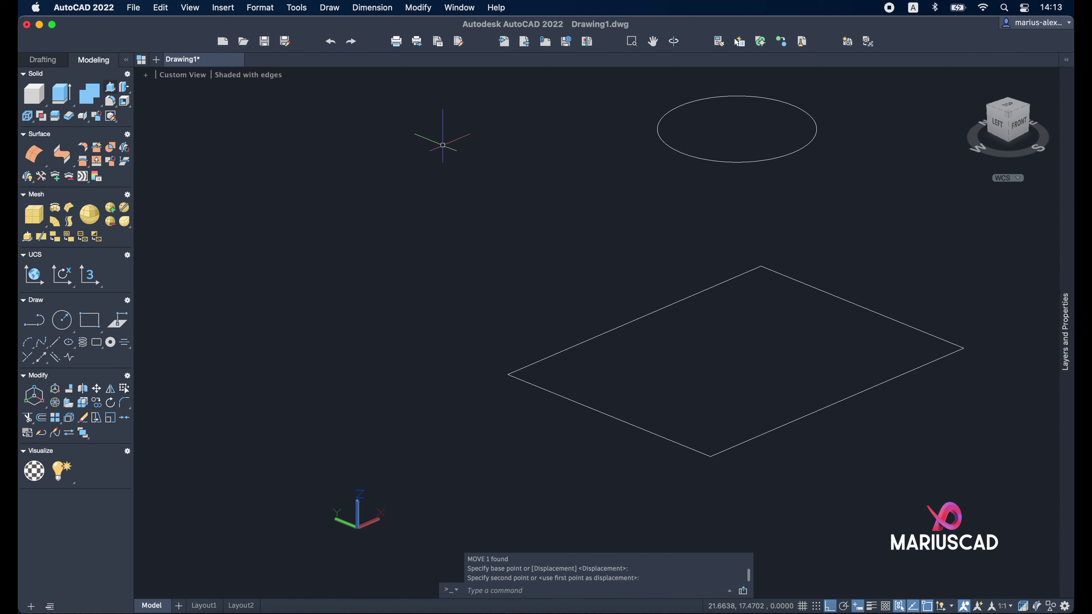
mouse_move(438, 139)
shift+middle_down()
mouse_move(585, 271)
mouse_move(739, 323)
mouse_move(757, 298)
shift+middle_up()
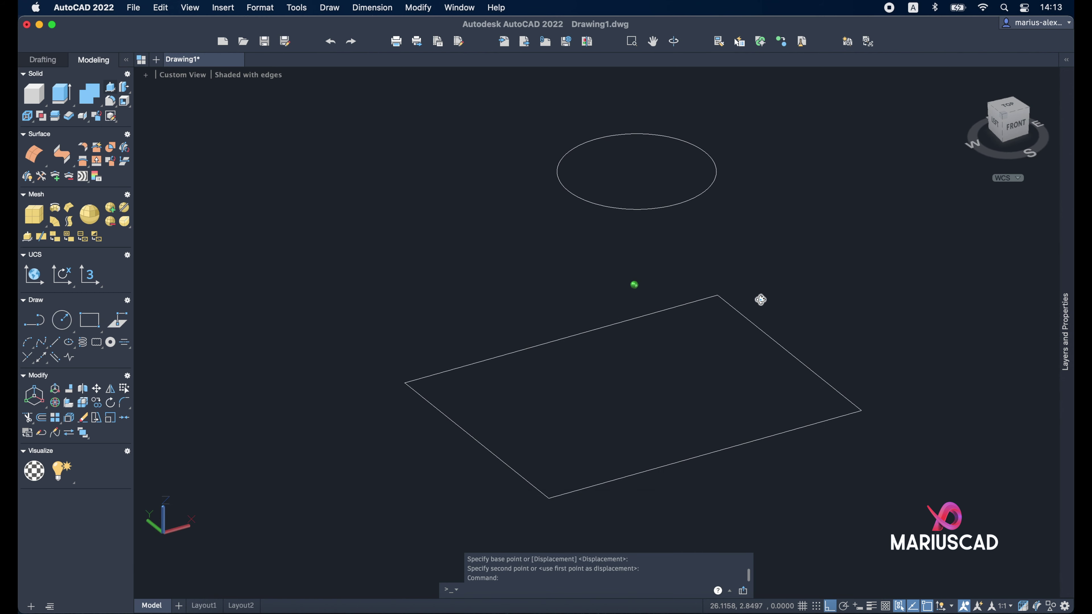
text(loft)
key(Return)
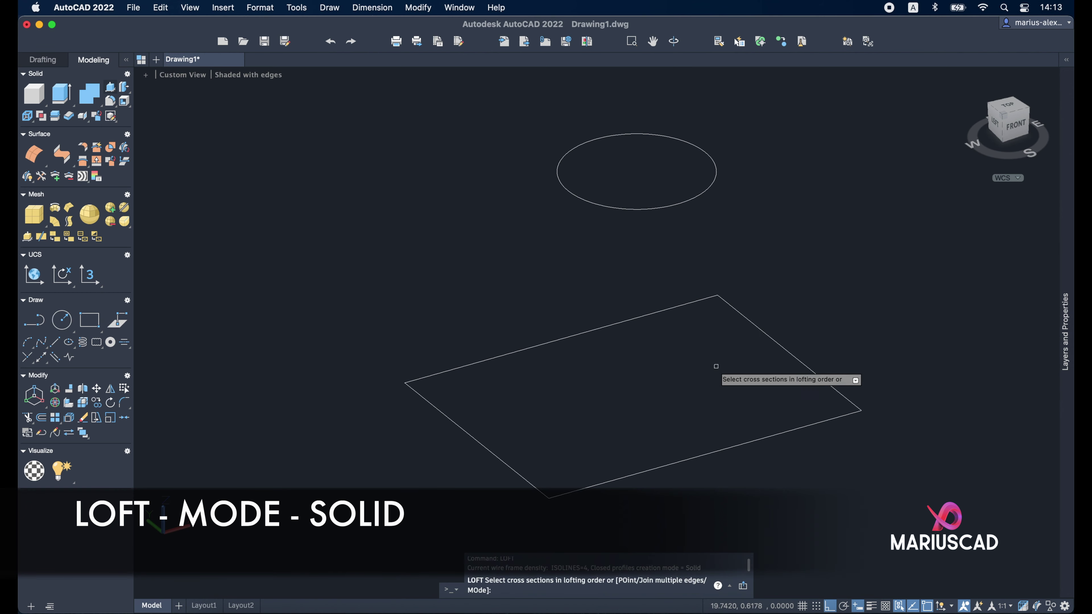
click(682, 461)
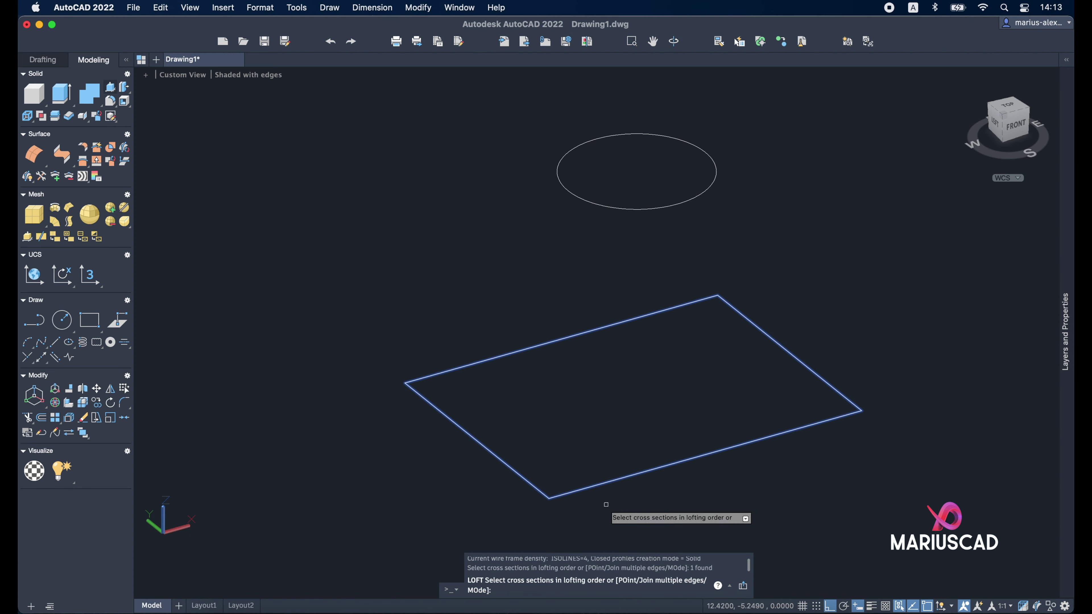
click(685, 202)
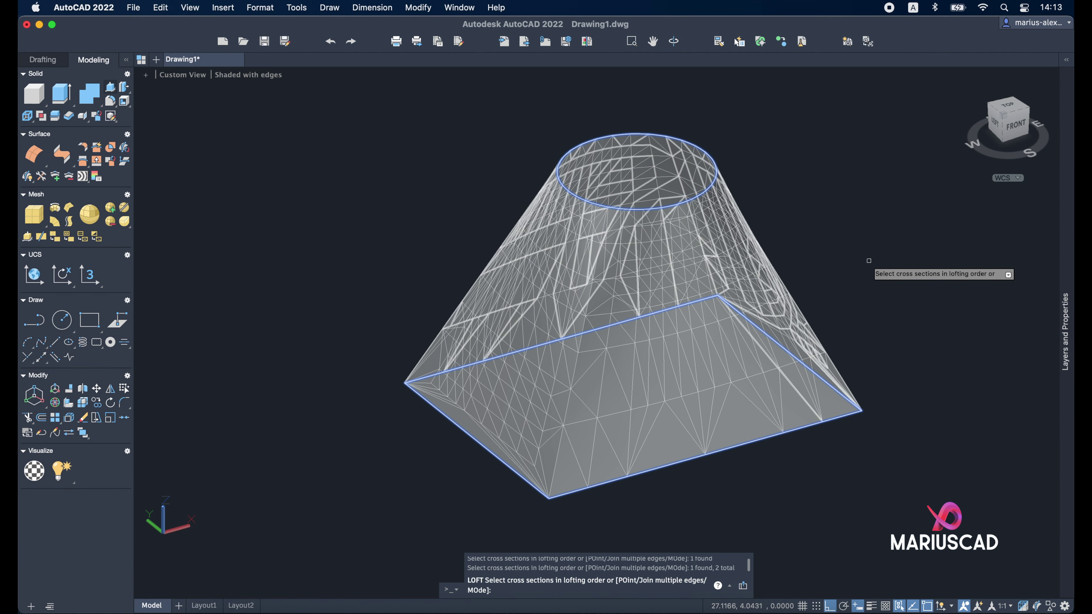
key(Return)
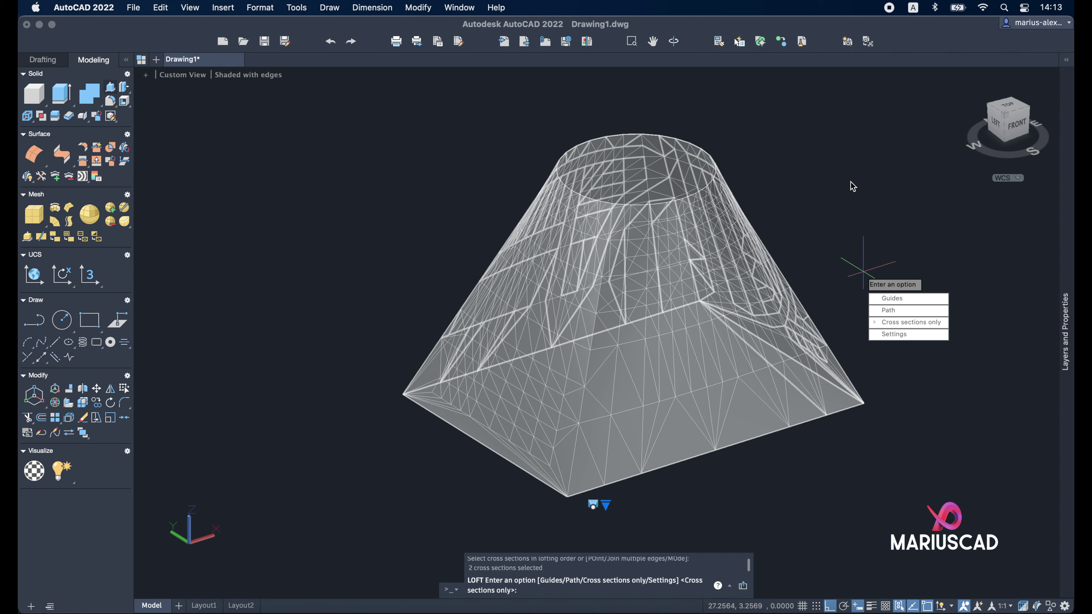
key(Return)
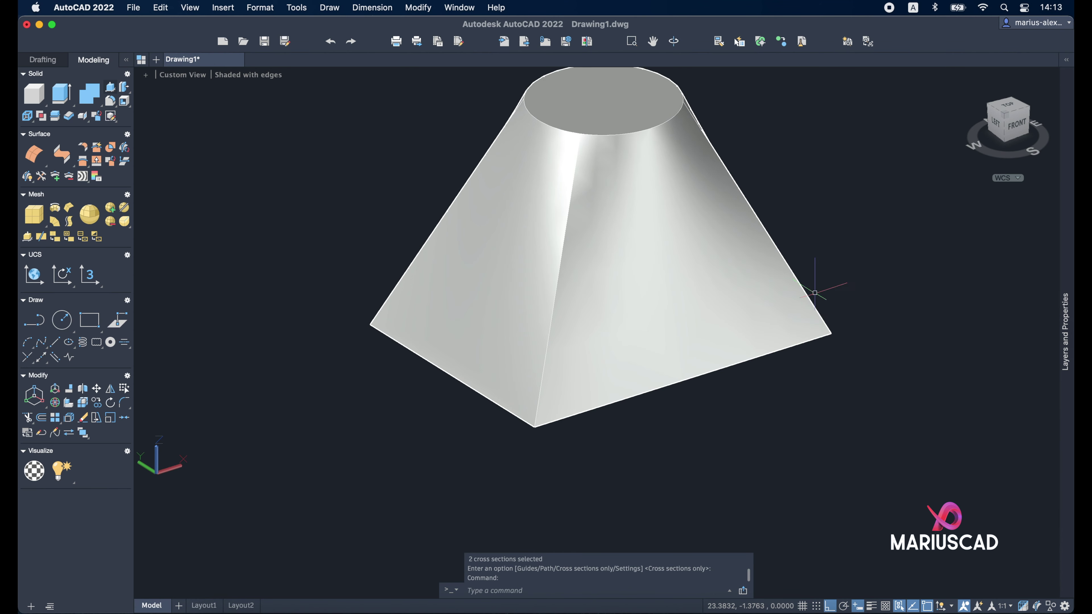
shift+middle_drag(824, 288, 684, 245)
double_click(684, 245)
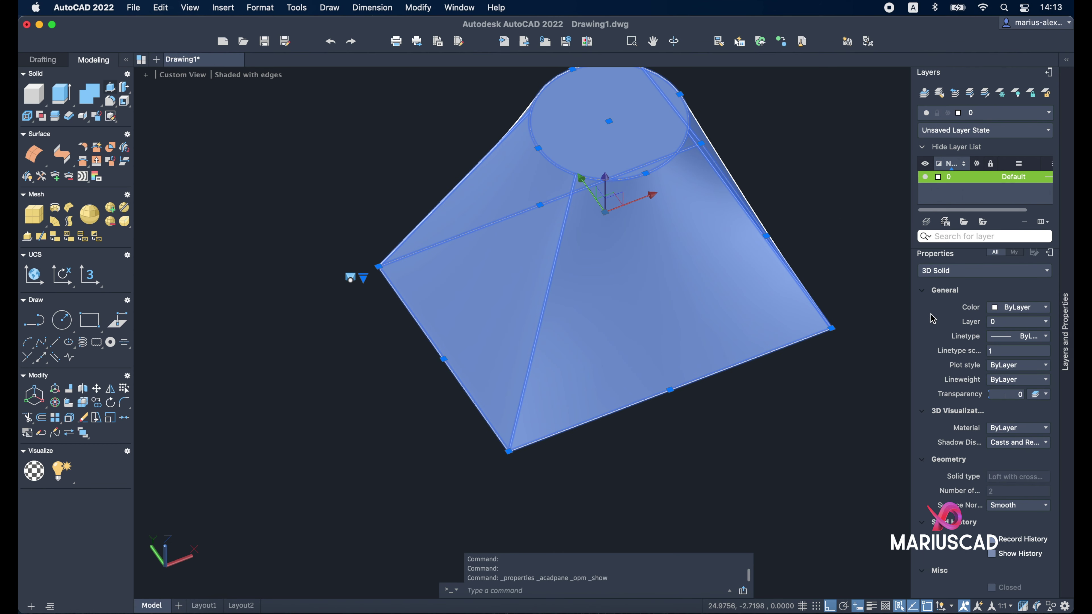
key(Escape)
key(Escape)
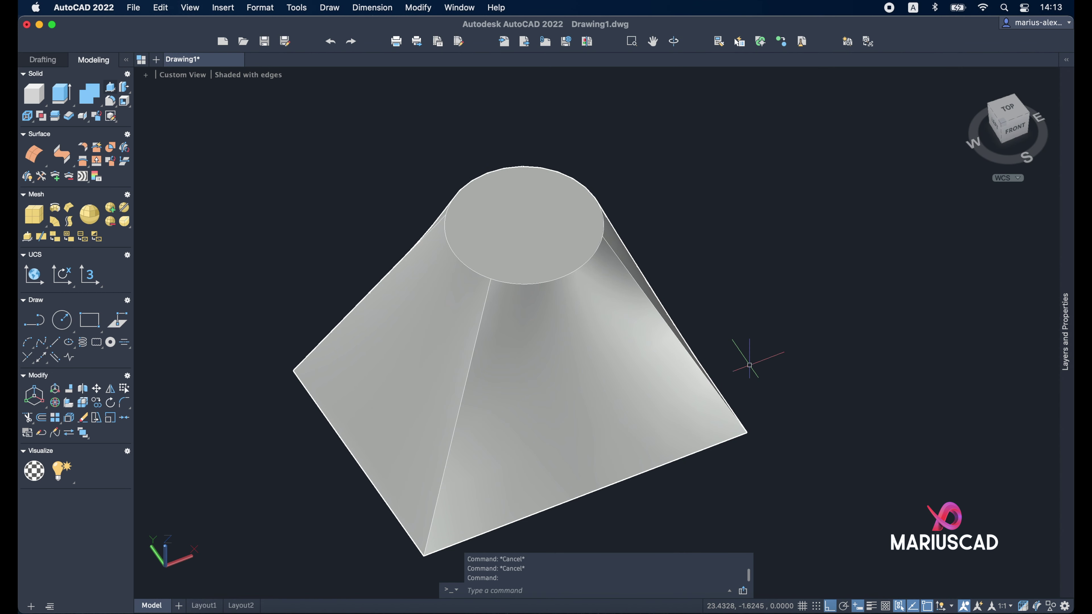
scroll(750, 365, down, 5)
key(ctrl+z)
key(ctrl+z)
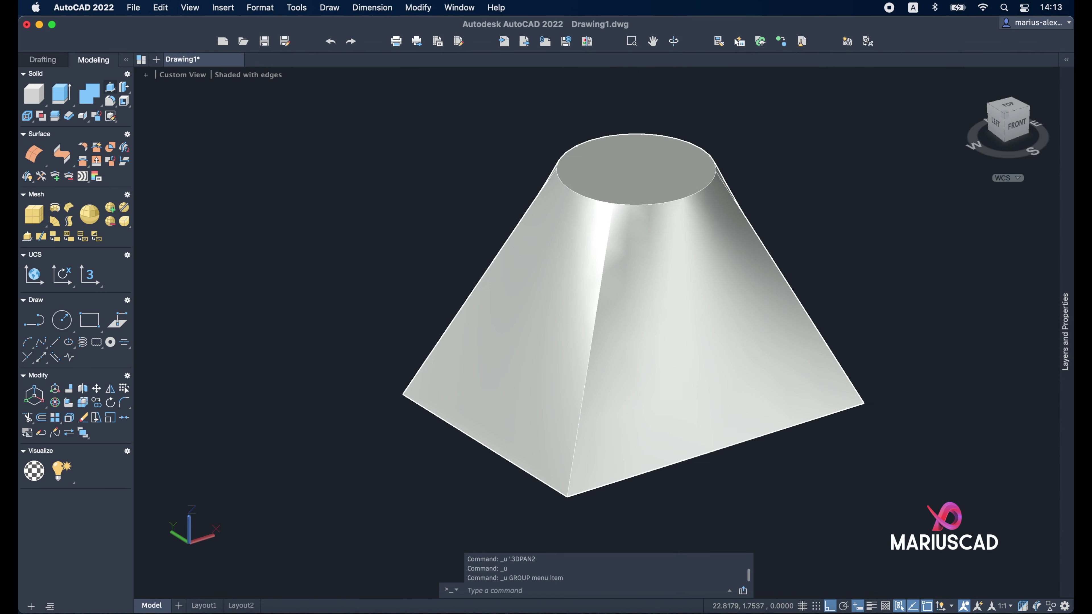
key(ctrl+z)
Step: Loft the rectangle up to the circle in Surface mode, using cross sections only
text(loft)
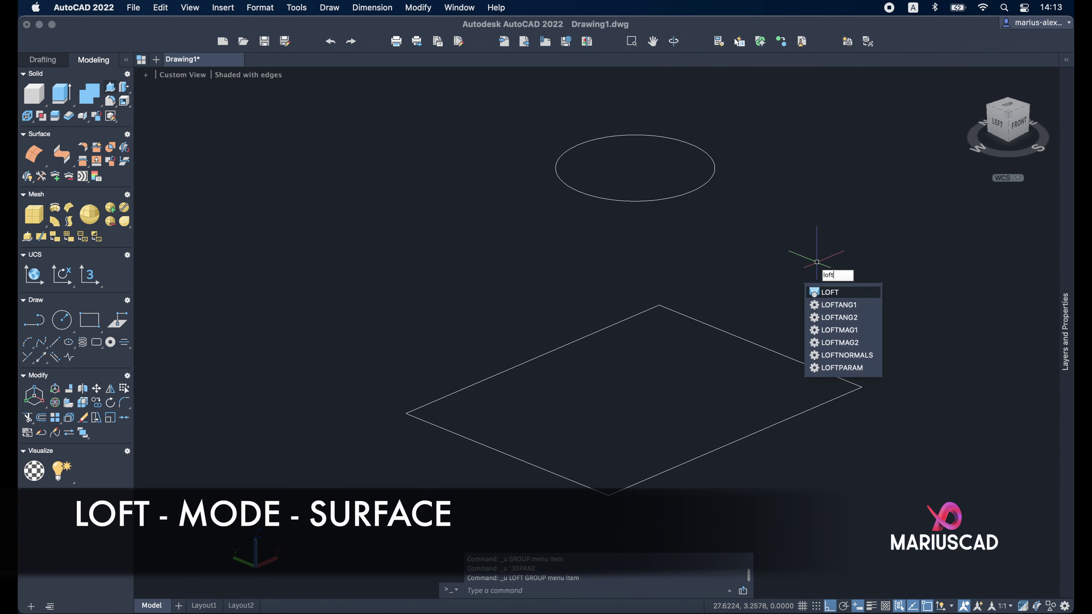
key(Return)
click(748, 434)
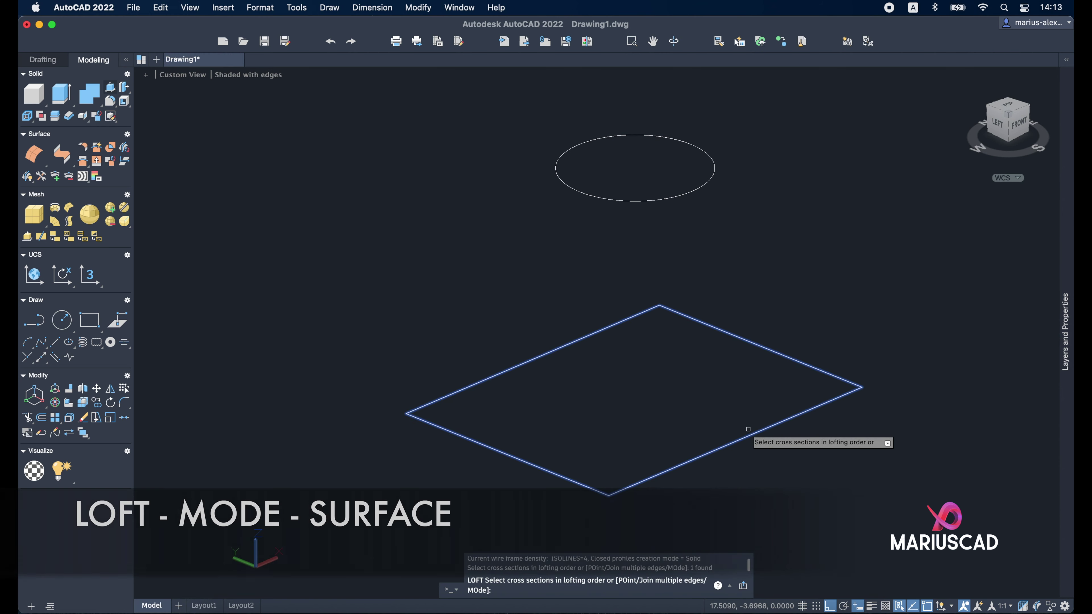
click(679, 195)
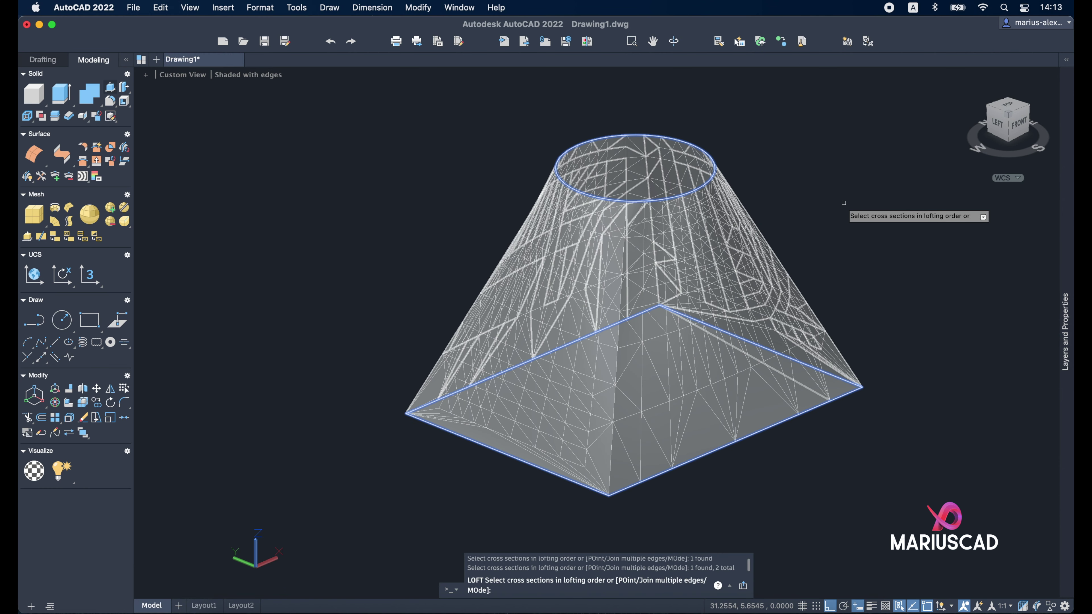
text(mode)
key(Return)
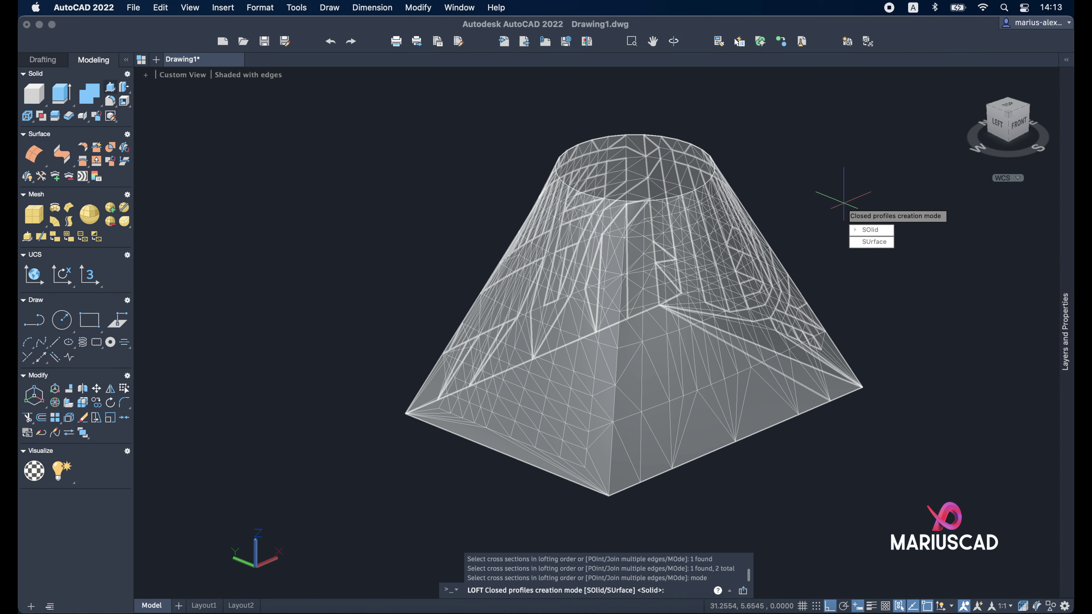
click(857, 242)
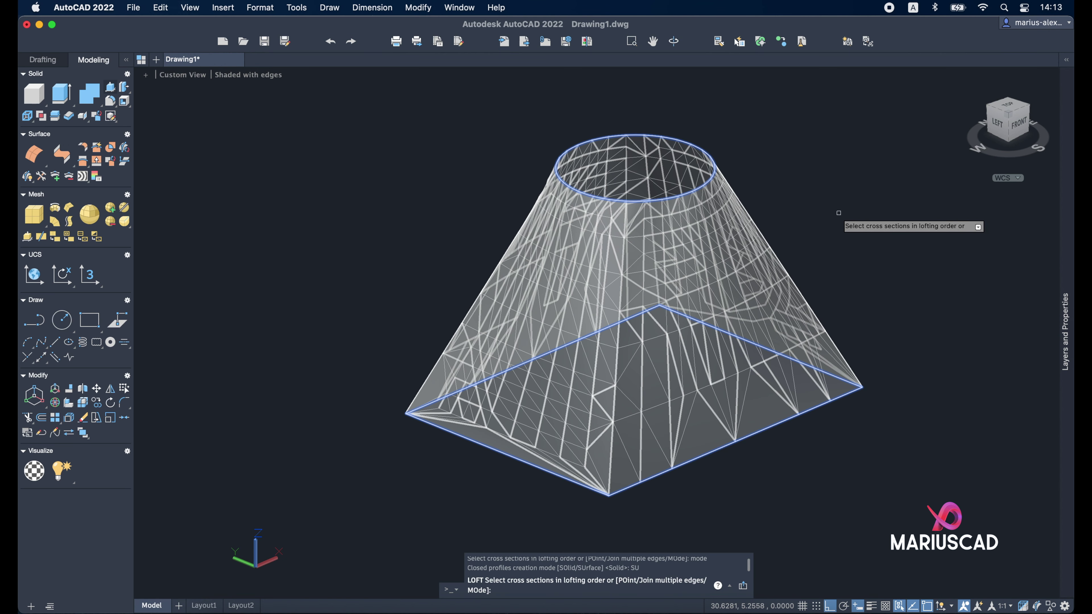
key(Return)
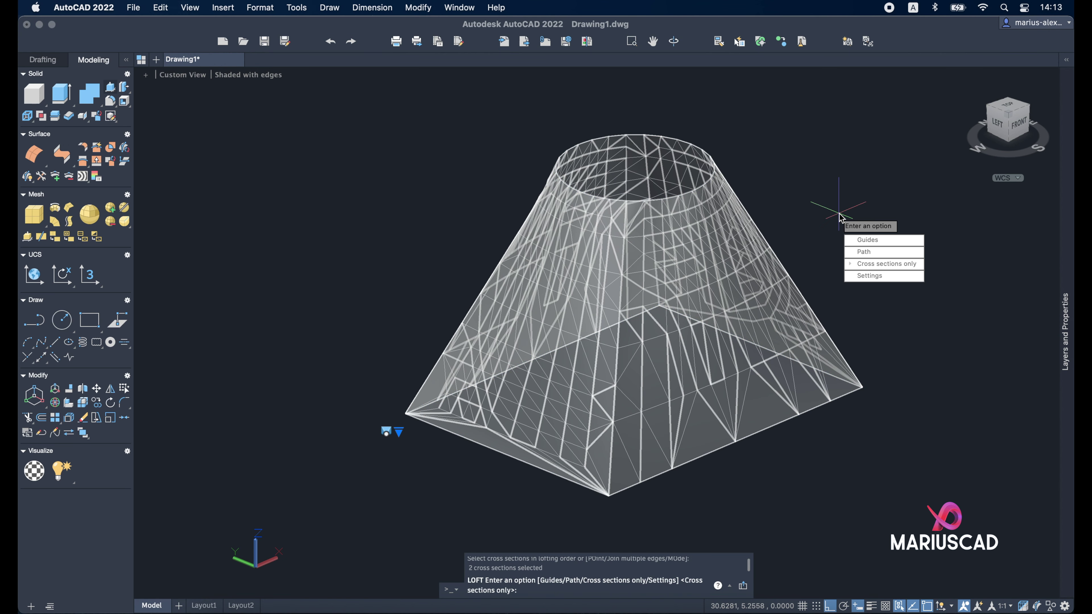
key(Return)
Step: View the open loft in plain Shaded, restore Shaded with edges, and erase everything
click(248, 74)
click(280, 161)
mouse_move(848, 263)
shift+middle_down()
mouse_move(848, 363)
mouse_move(968, 497)
mouse_move(631, 282)
mouse_move(661, 248)
shift+middle_up()
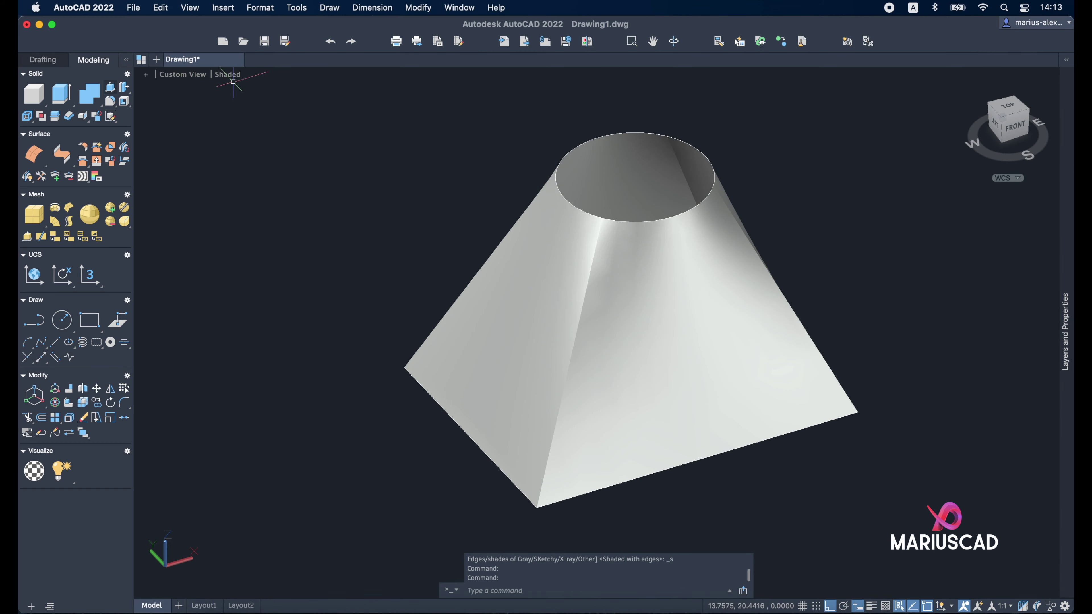
click(228, 75)
click(228, 74)
click(892, 480)
click(425, 105)
key(Delete)
text(box)
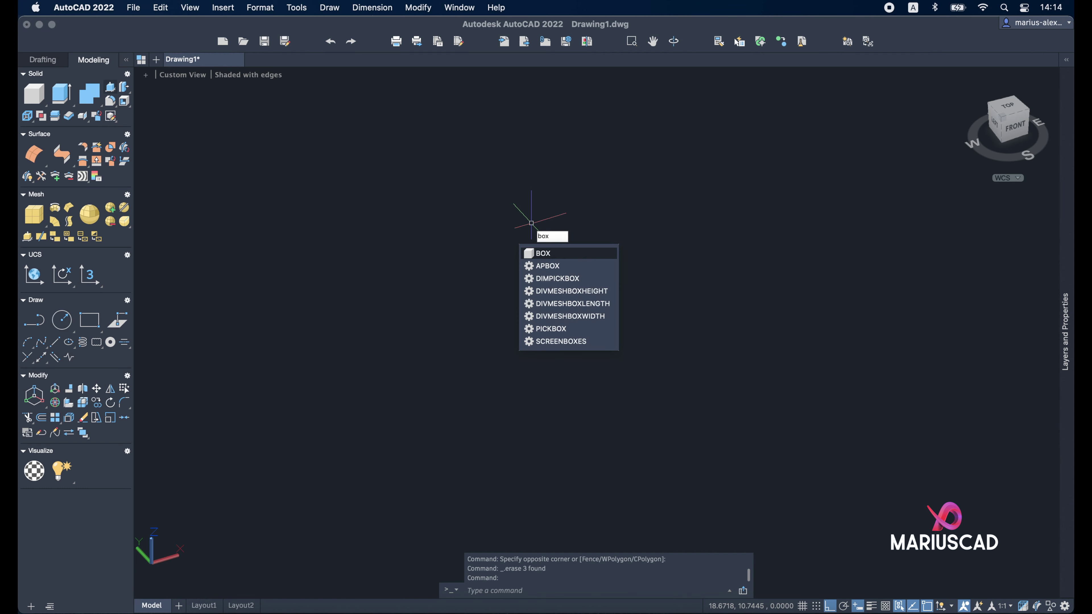
Step: Draw a box solid from two base corners and a picked height
key(Return)
click(547, 392)
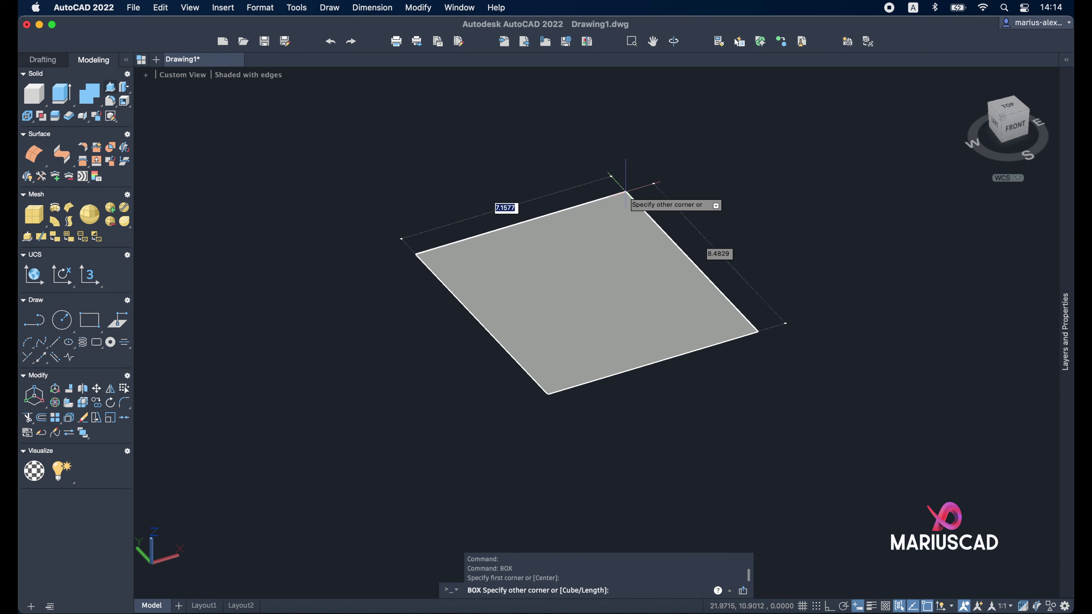
click(621, 195)
middle_drag(641, 80, 601, 262)
click(604, 124)
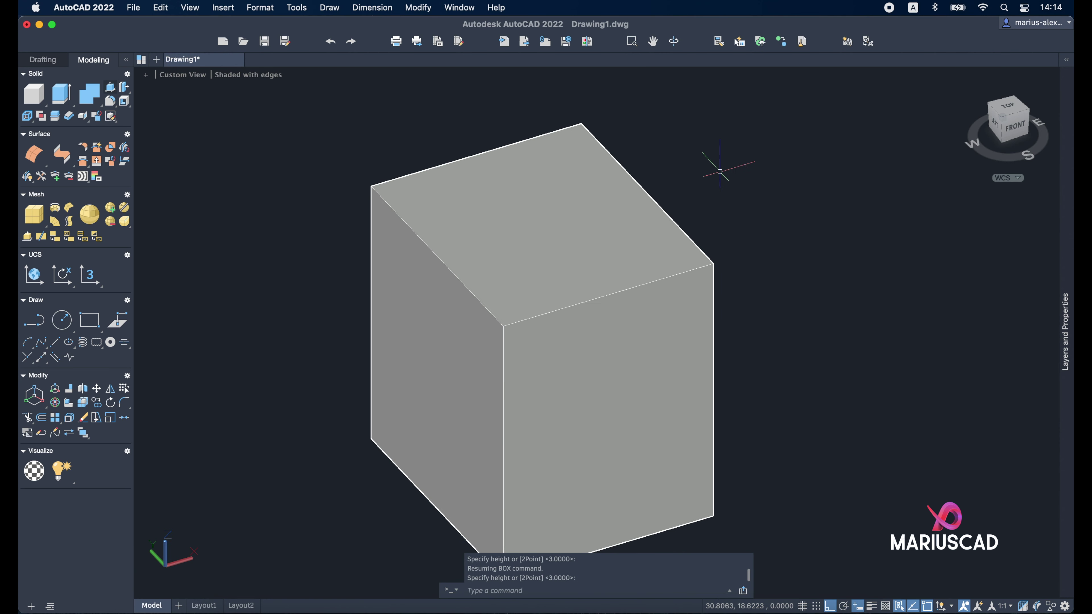
Step: Draw a large sphere overlapping the box, then orbit to view both solids
text(phere)
key(Return)
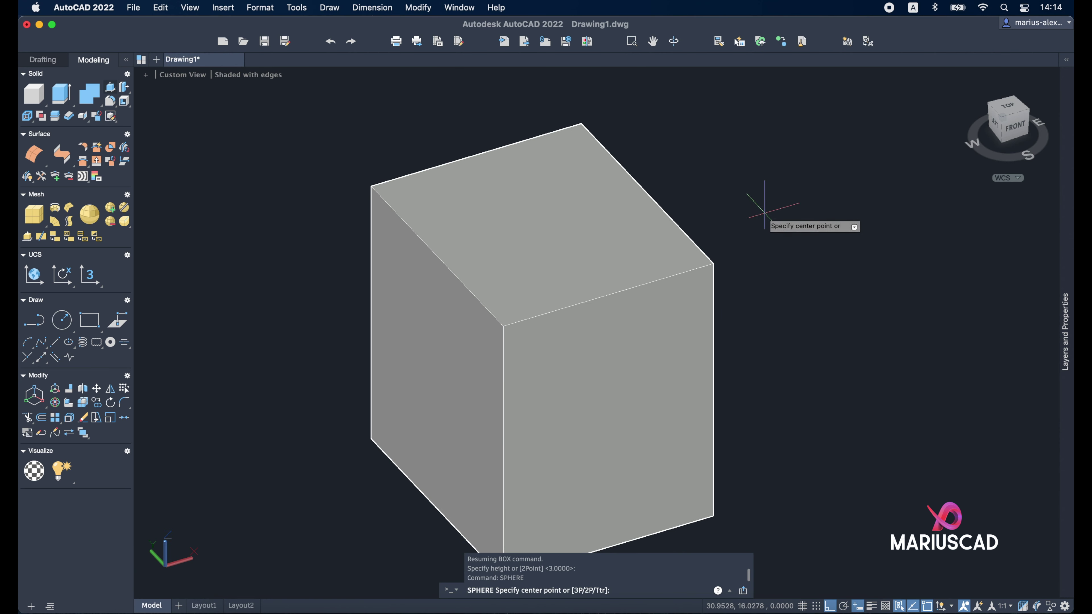
click(715, 263)
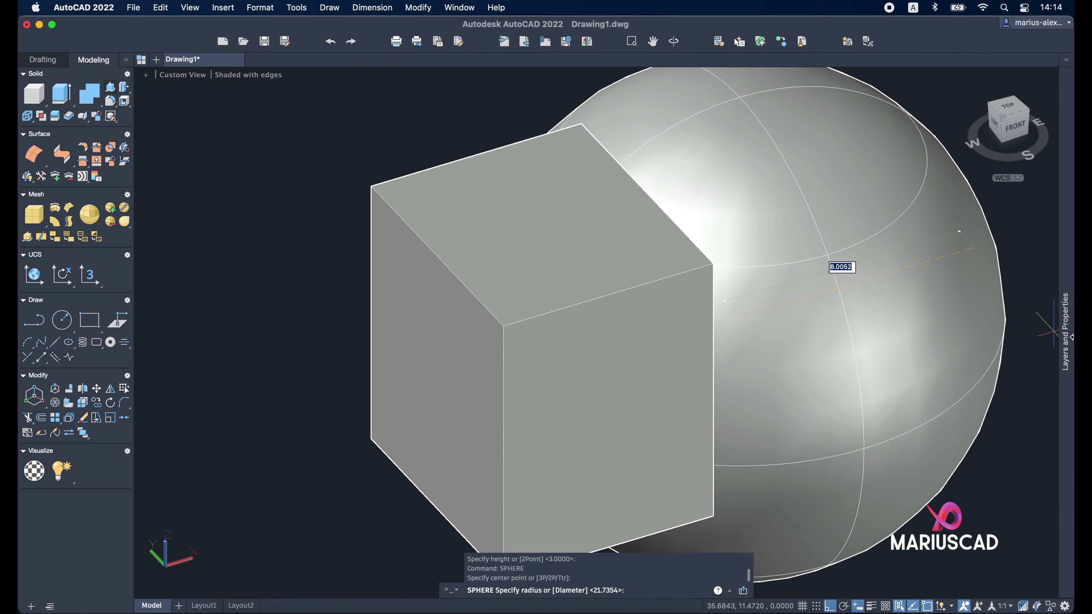
scroll(1042, 340, up, 2)
scroll(907, 342, down, 5)
scroll(913, 352, up, 2)
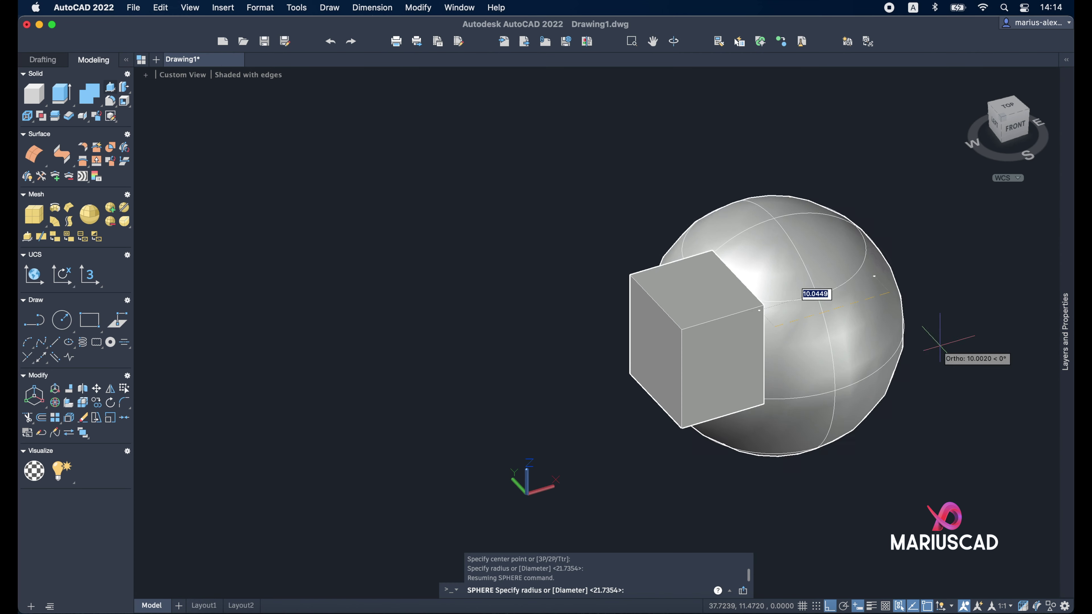
scroll(990, 349, up, 2)
click(990, 349)
mouse_move(990, 350)
shift+middle_down()
mouse_move(855, 365)
mouse_move(916, 404)
mouse_move(971, 365)
mouse_move(964, 473)
shift+middle_up()
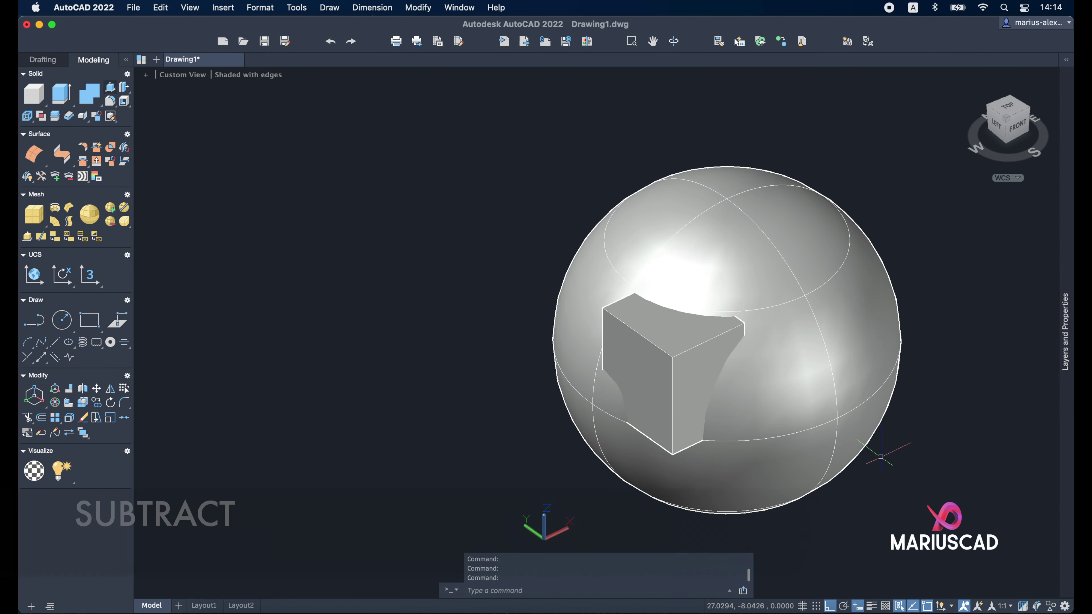
text(subtract)
key(Return)
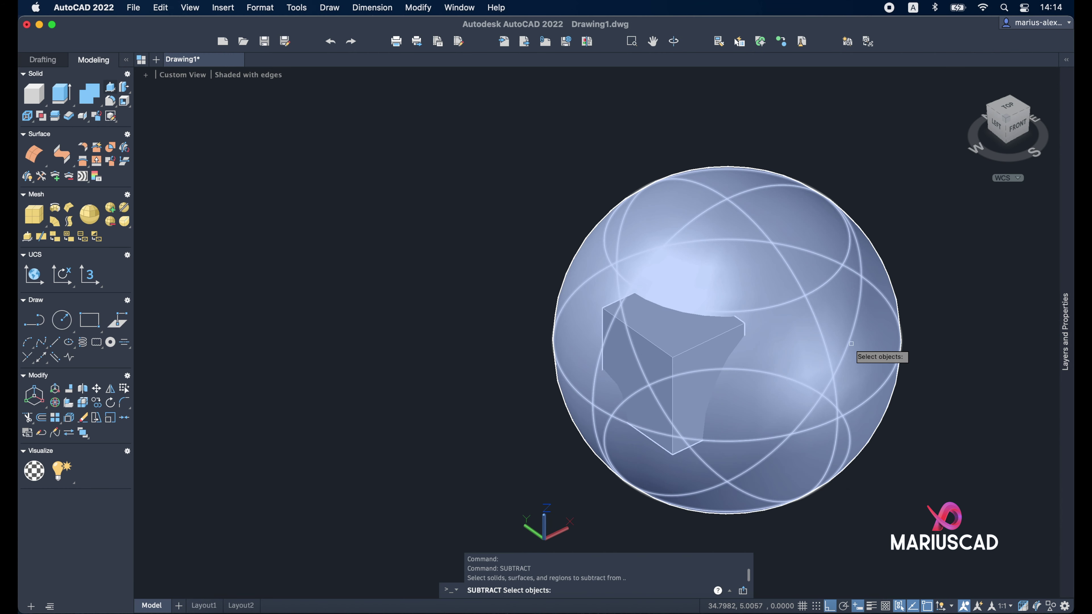
click(851, 344)
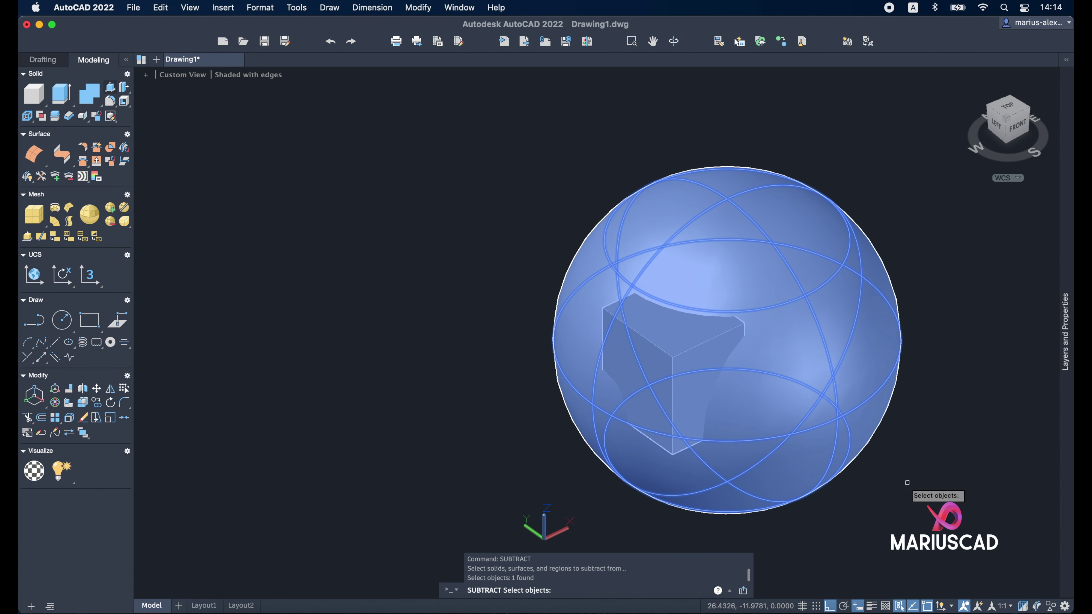
key(Return)
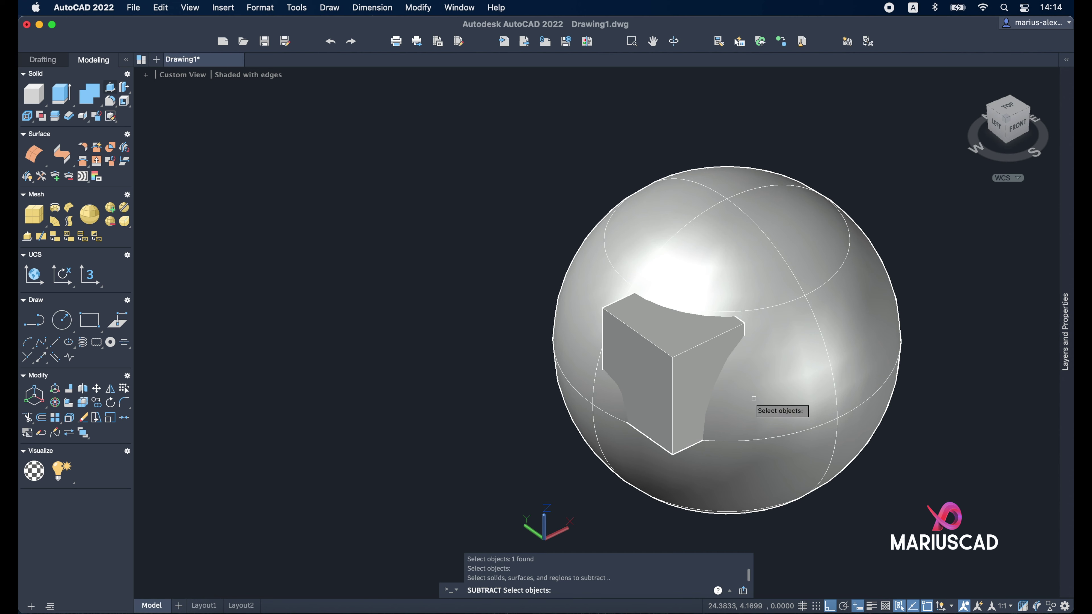
click(665, 385)
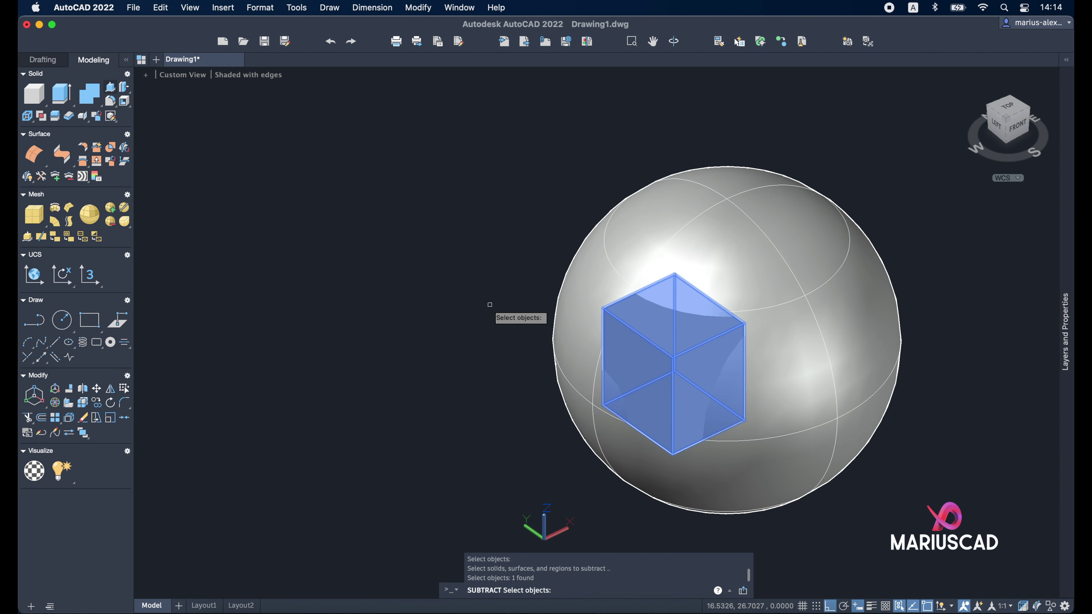
key(Return)
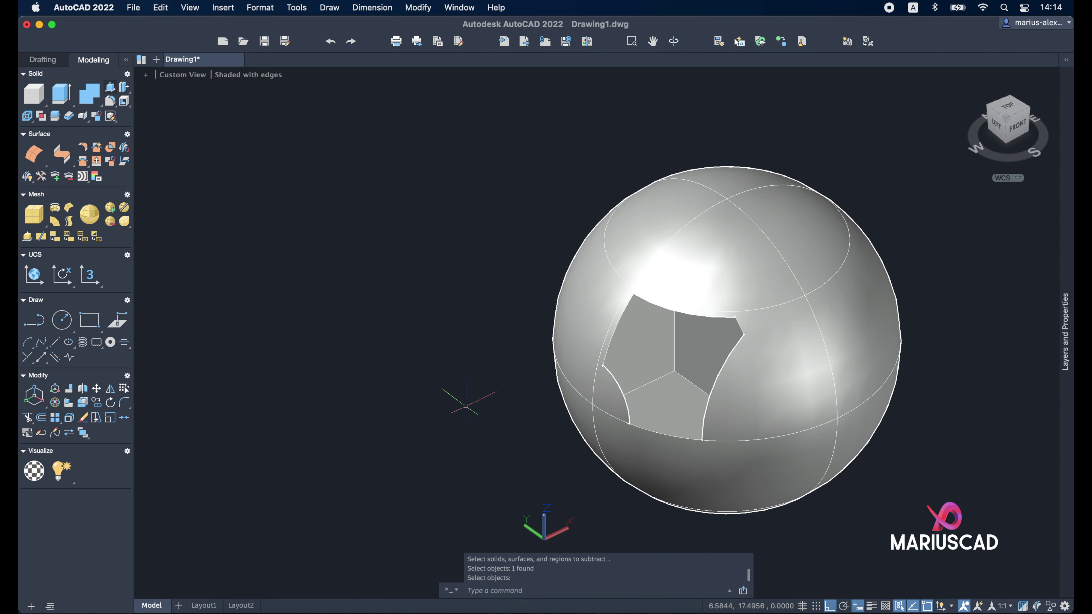
shift+middle_drag(465, 406, 676, 404)
mouse_move(744, 356)
shift+middle_down()
mouse_move(706, 305)
mouse_move(581, 314)
shift+middle_up()
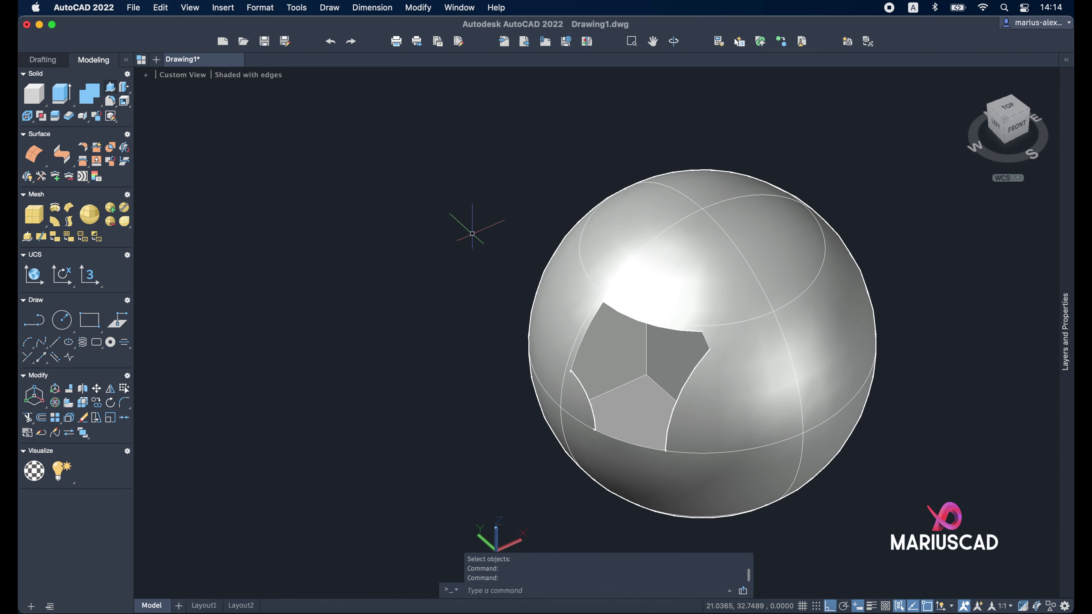
key(super+z)
key(super+z)
key(super+z)
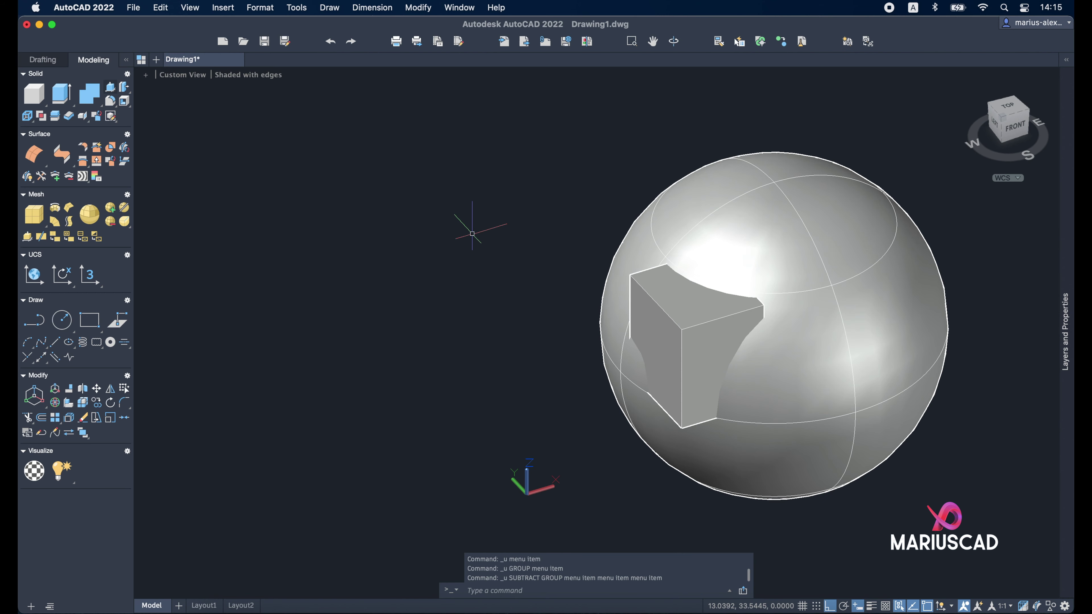
text(sub)
key(Down)
key(Return)
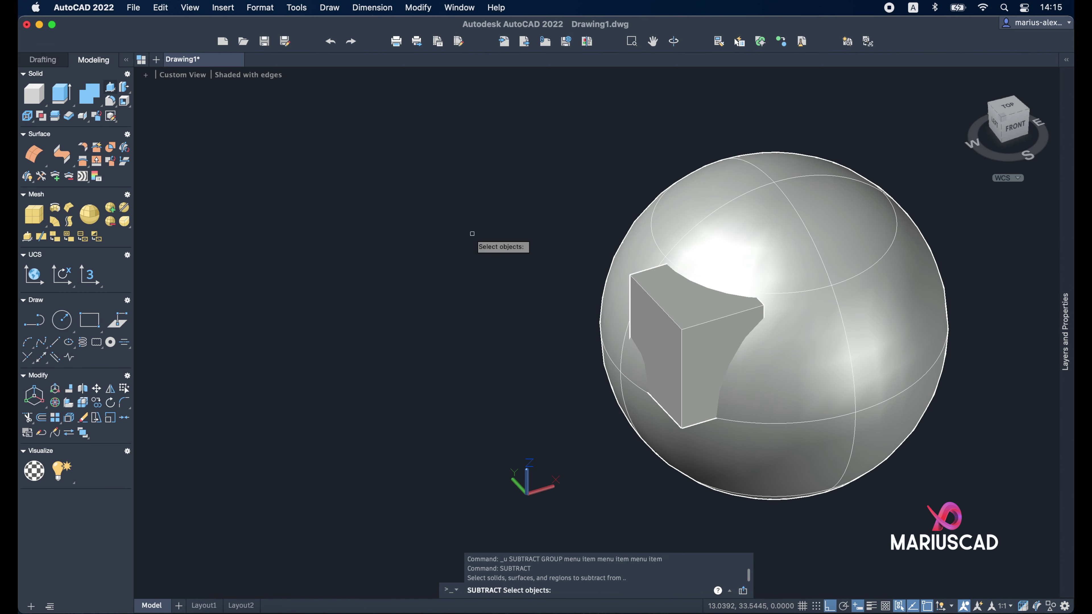
click(680, 306)
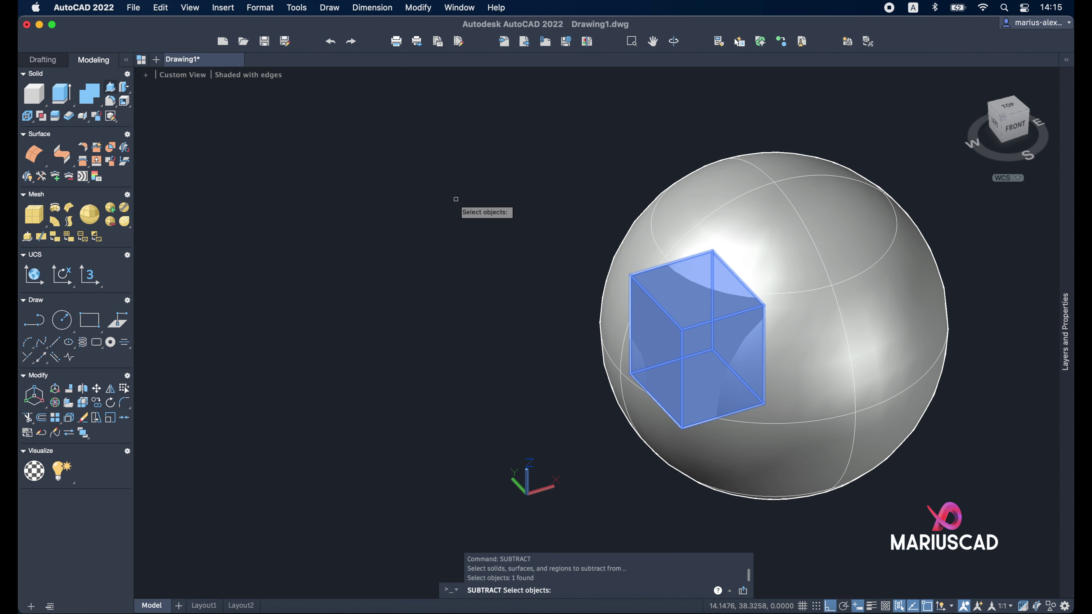
key(Return)
click(784, 218)
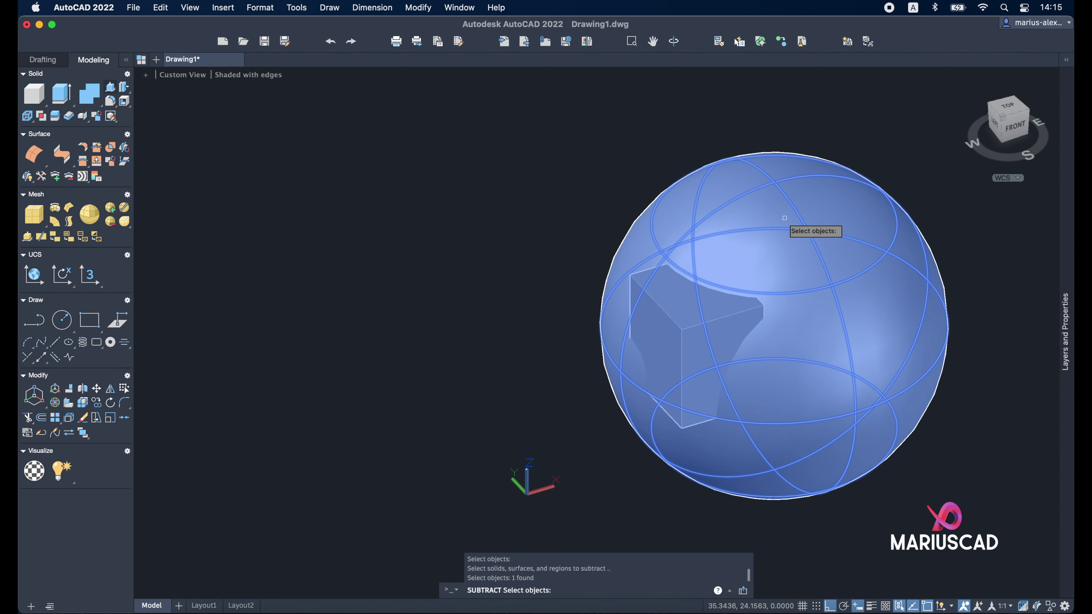
key(Return)
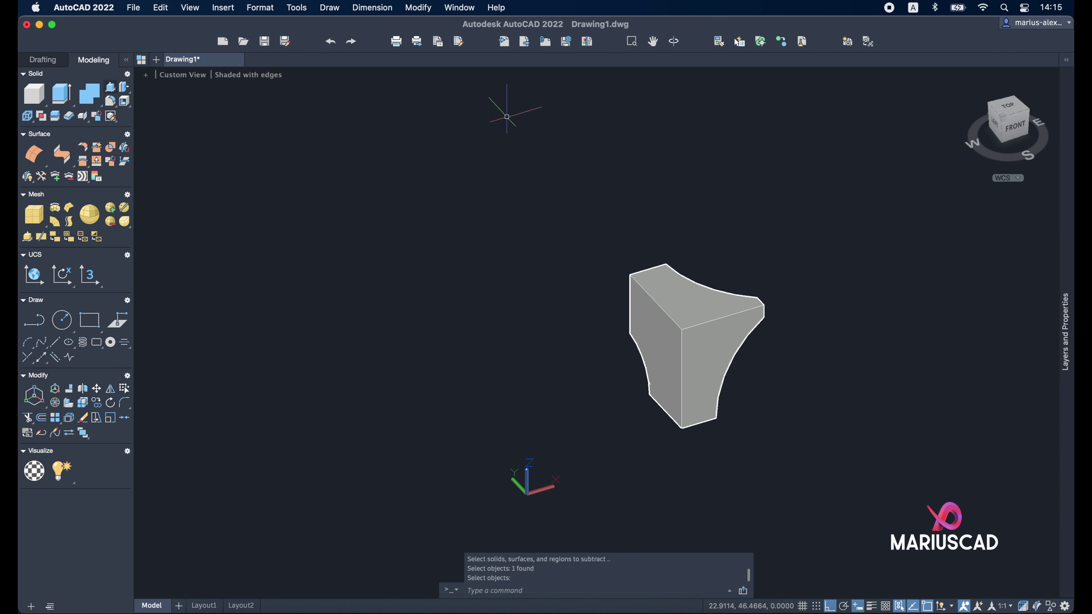
mouse_move(760, 333)
shift+middle_down()
mouse_move(677, 406)
mouse_move(829, 464)
mouse_move(785, 378)
shift+middle_up()
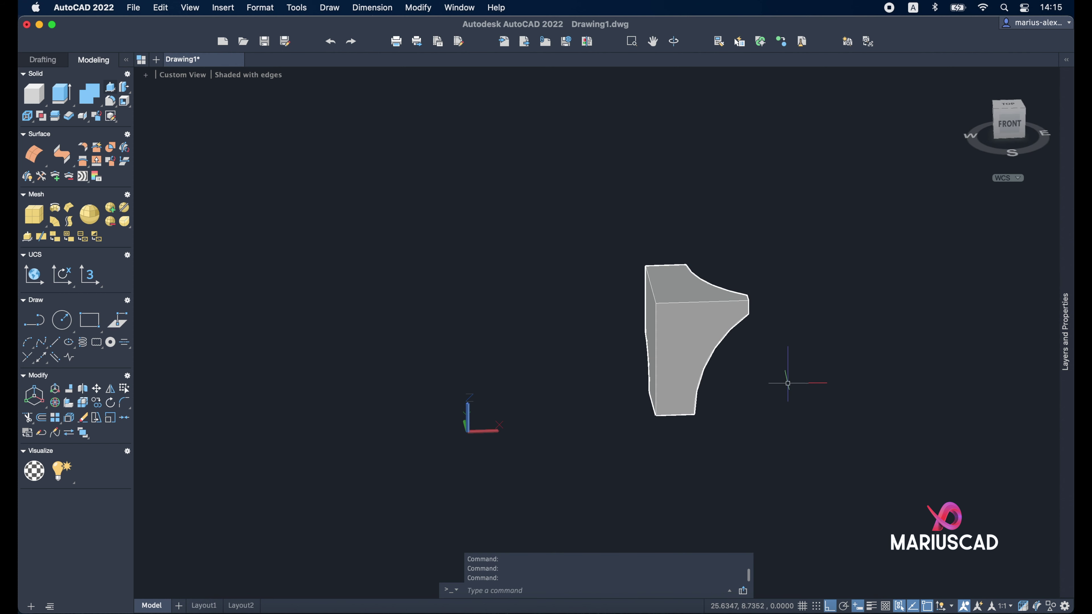
key(ctrl+z)
key(ctrl+z)
key(ctrl+z)
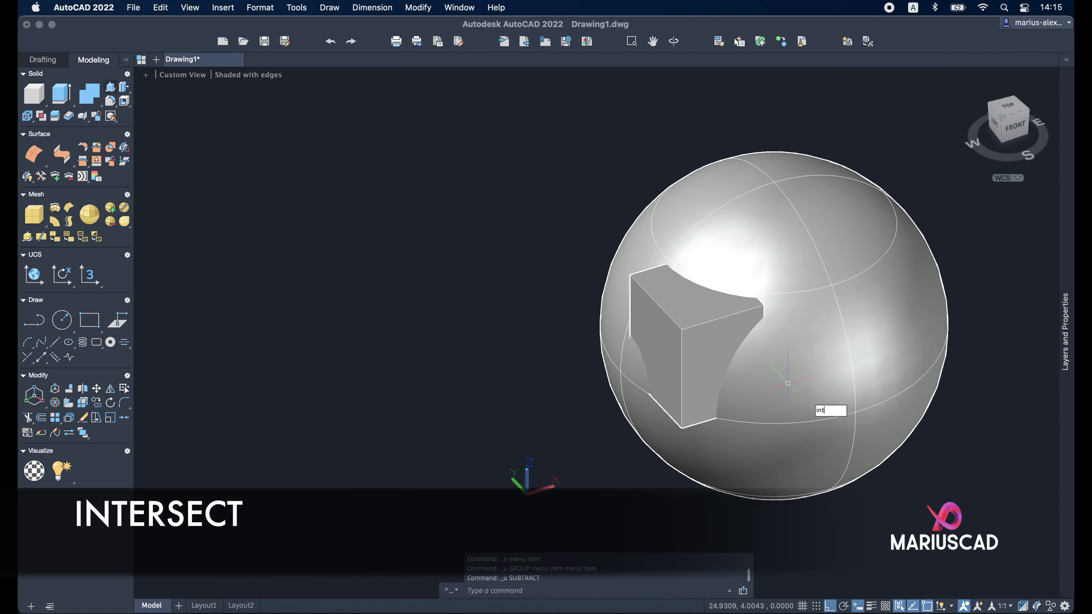
Step: Intersect the sphere and box, keeping only their shared rounded volume
text(interse)
key(Return)
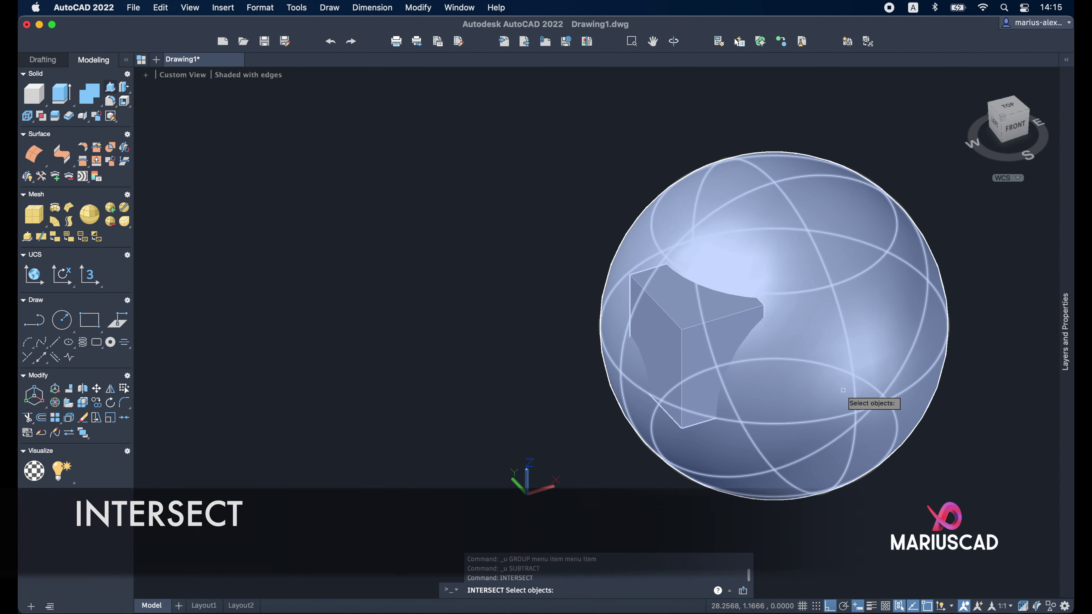
click(843, 390)
click(650, 339)
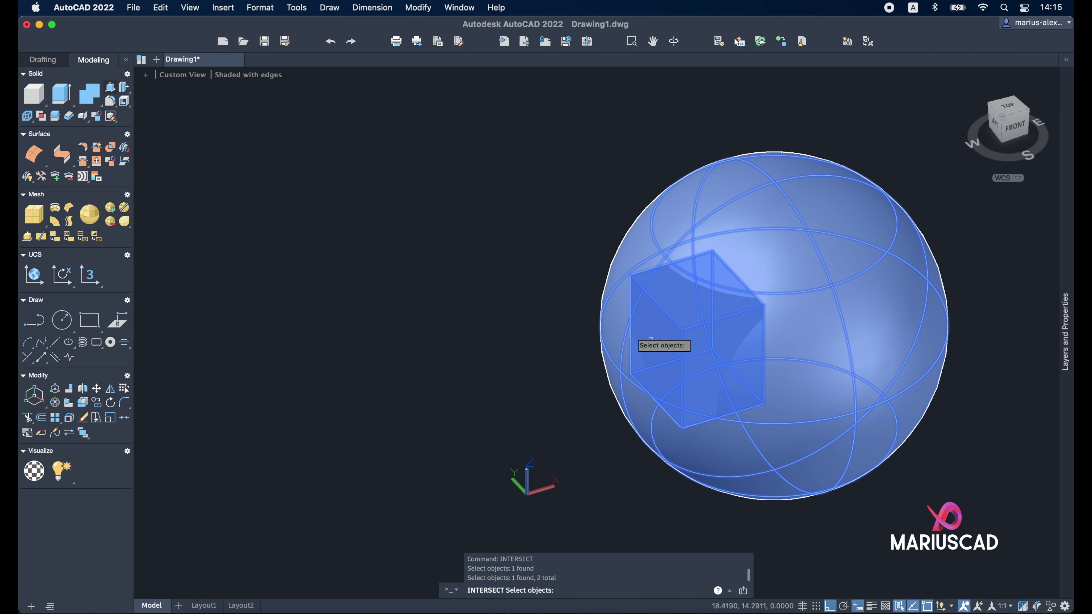
key(Return)
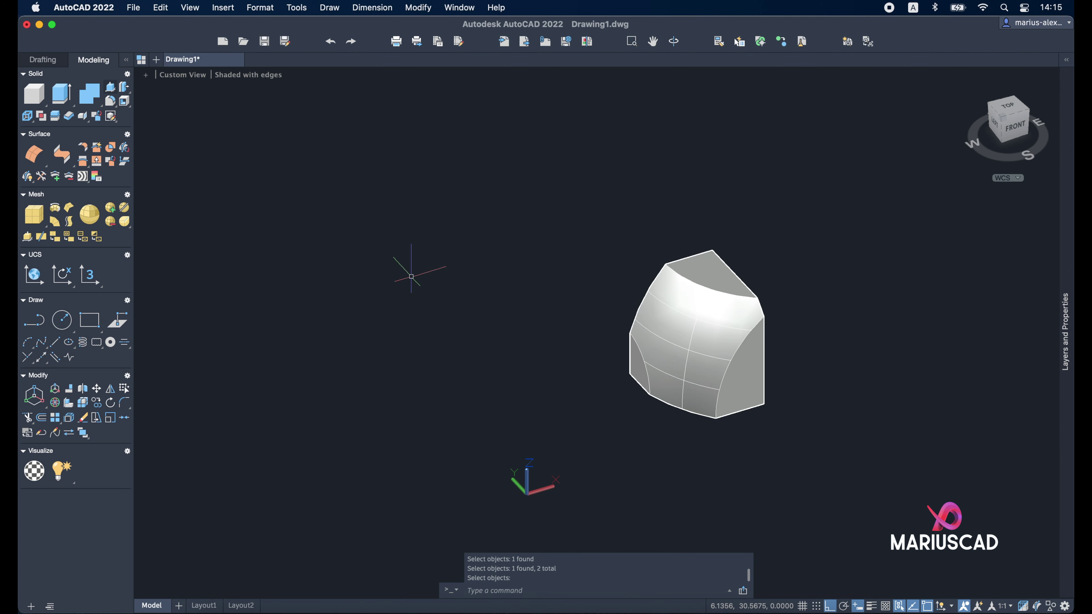
Step: Orbit around the intersection solid, then window-select and delete it
mouse_move(467, 346)
shift+middle_down()
mouse_move(868, 333)
mouse_move(843, 310)
mouse_move(775, 312)
mouse_move(812, 305)
mouse_move(775, 312)
mouse_move(690, 371)
mouse_move(574, 391)
mouse_move(424, 349)
mouse_move(877, 293)
shift+middle_up()
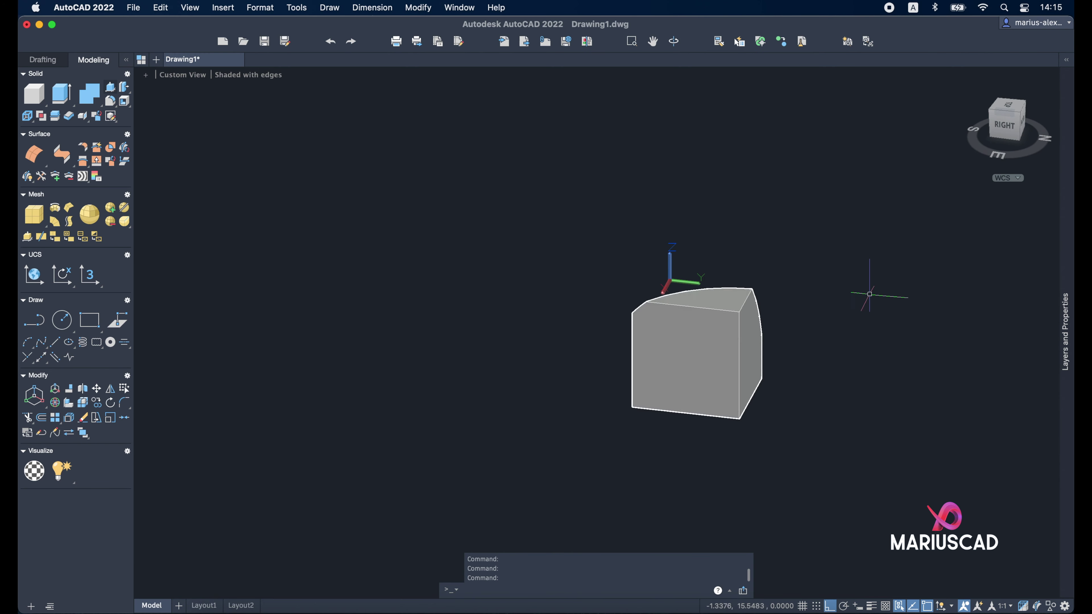
shift+middle_drag(819, 425, 1012, 416)
click(974, 449)
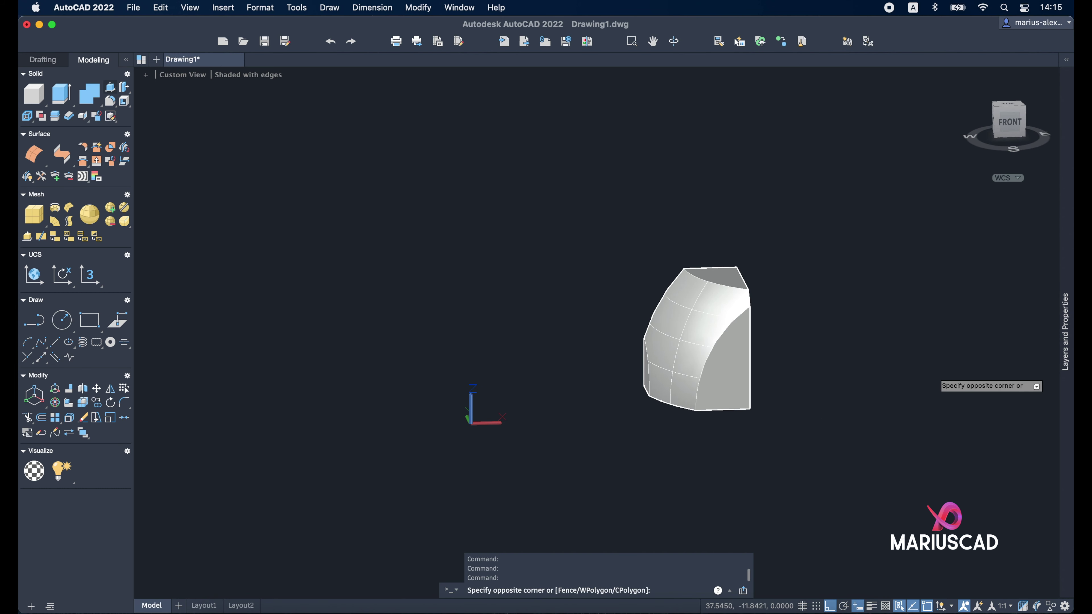
click(621, 118)
key(Delete)
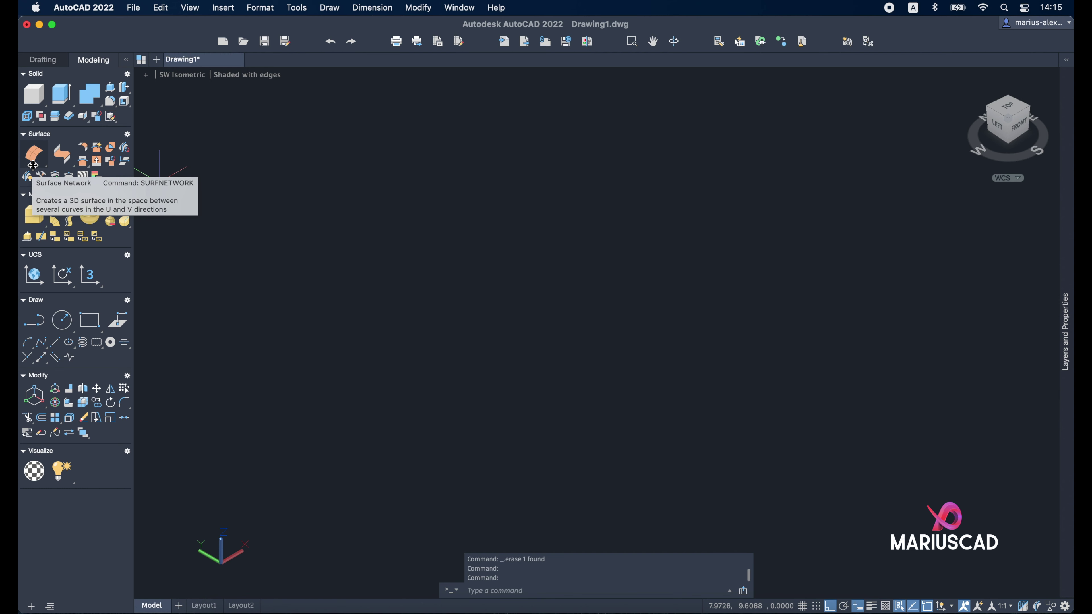
Step: Draw a 10-unit line running up from the lower left
text(lin)
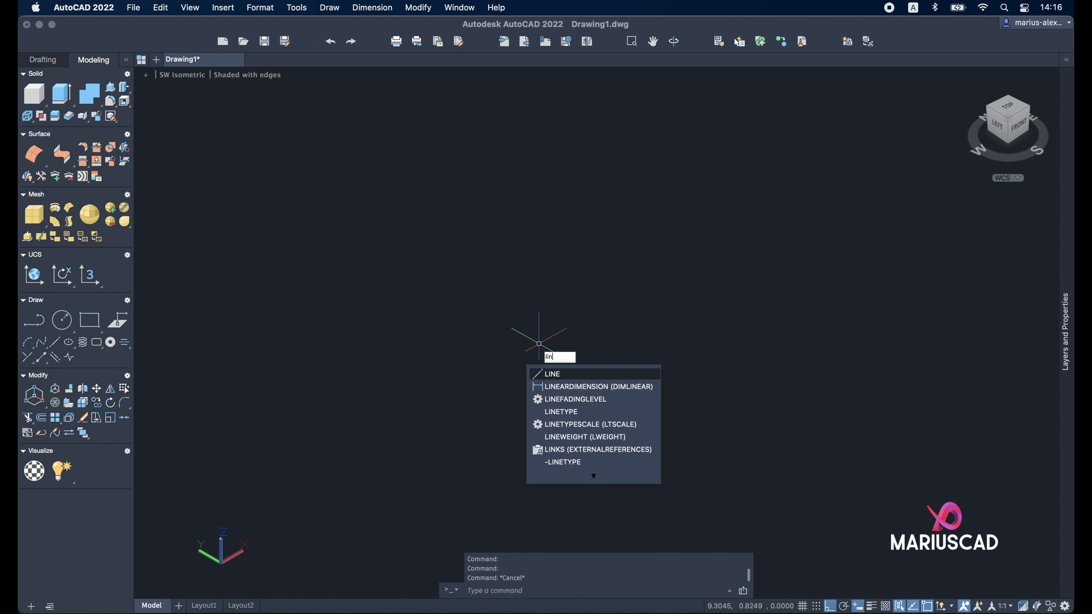
key(Return)
click(524, 463)
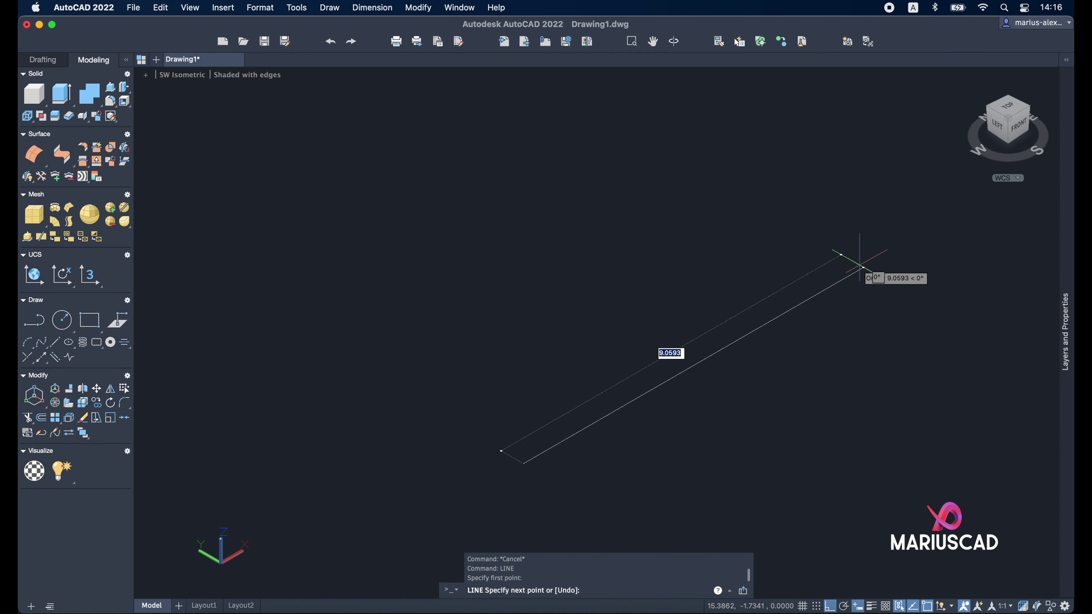
click(899, 248)
key(Escape)
Step: Copy the line to a parallel position beside the original
click(782, 373)
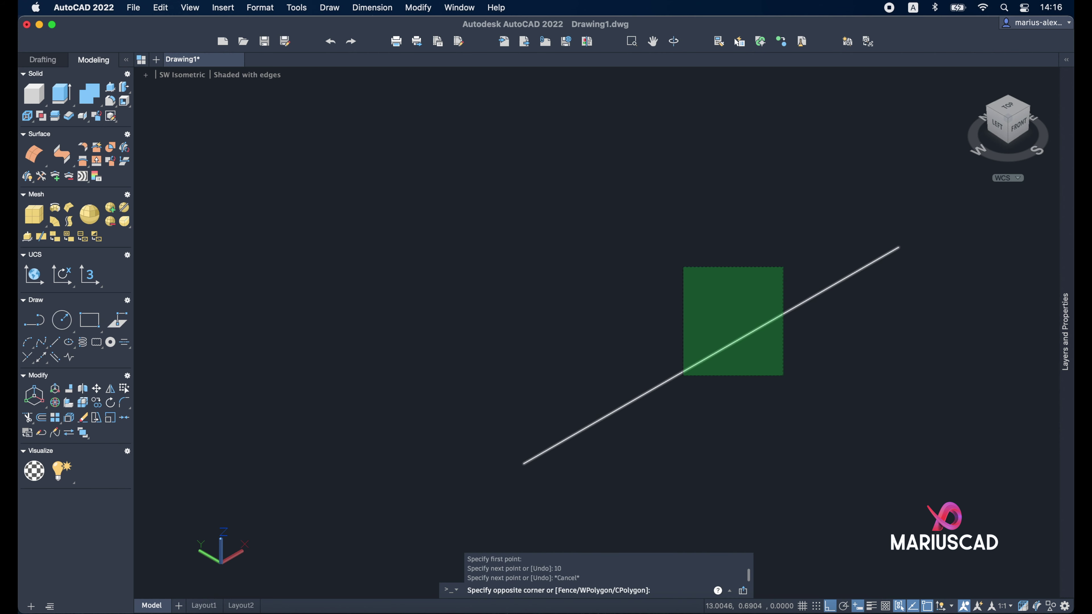
click(682, 267)
text(c)
key(Return)
click(683, 268)
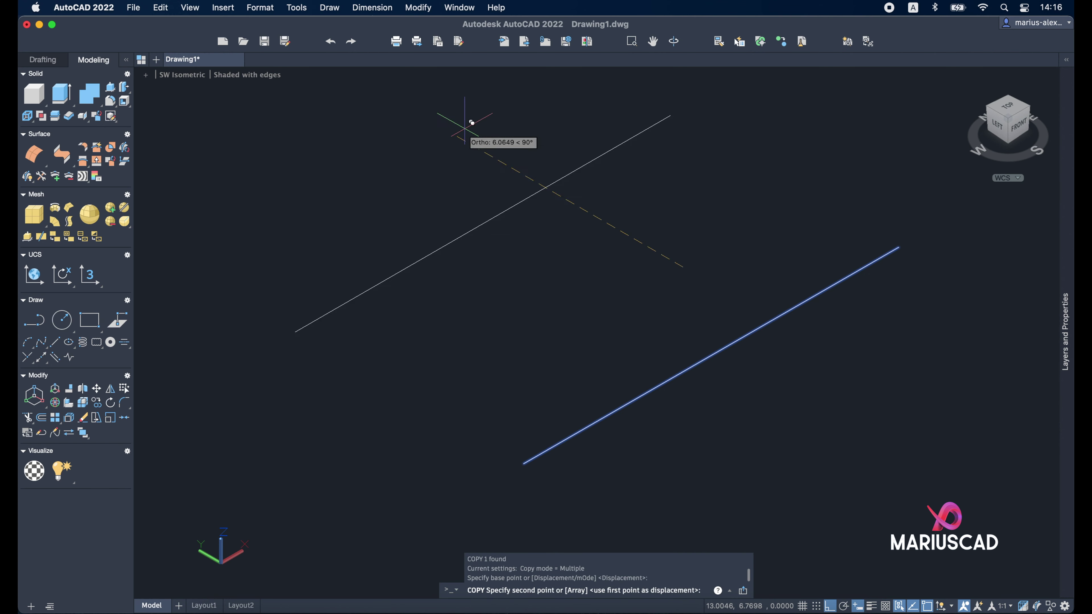
middle_drag(468, 117, 480, 128)
key(Escape)
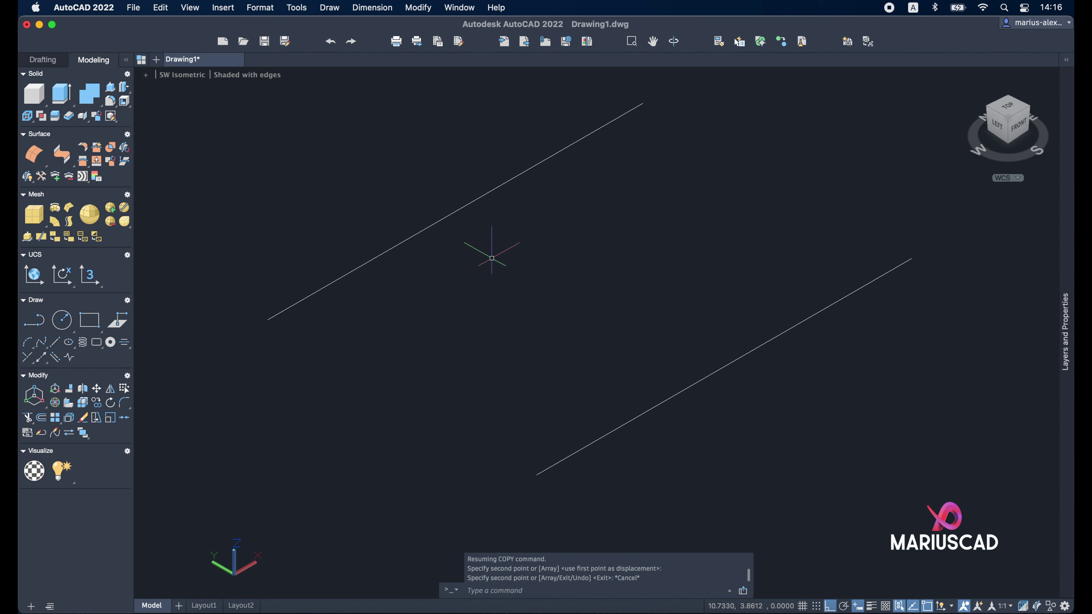
Step: Draw a three-point arc joining the two lines' left endpoints
text(ac)
key(Return)
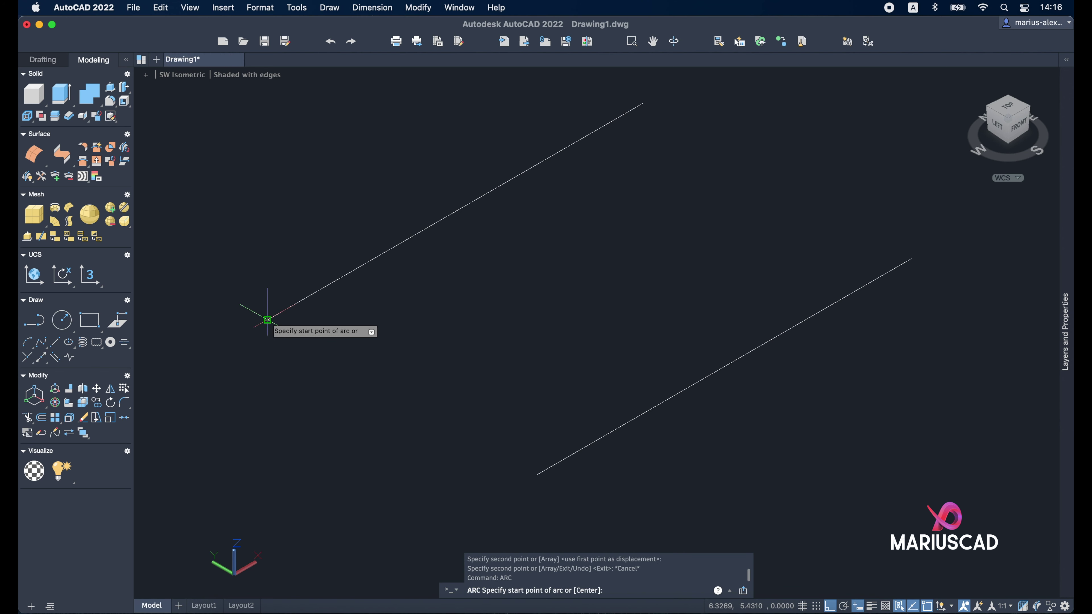
click(268, 320)
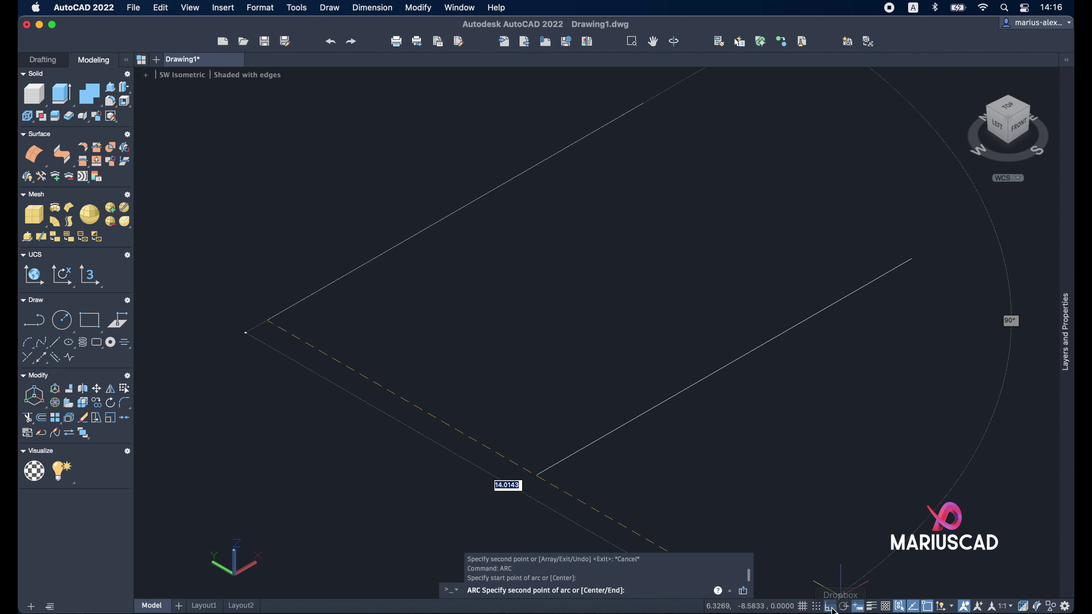
click(512, 307)
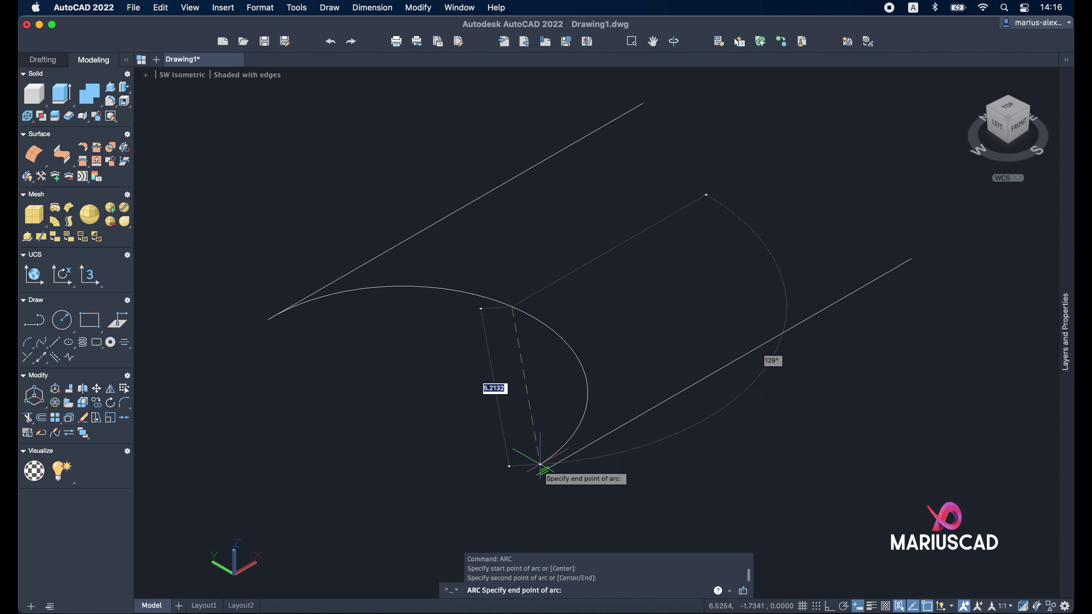
click(537, 474)
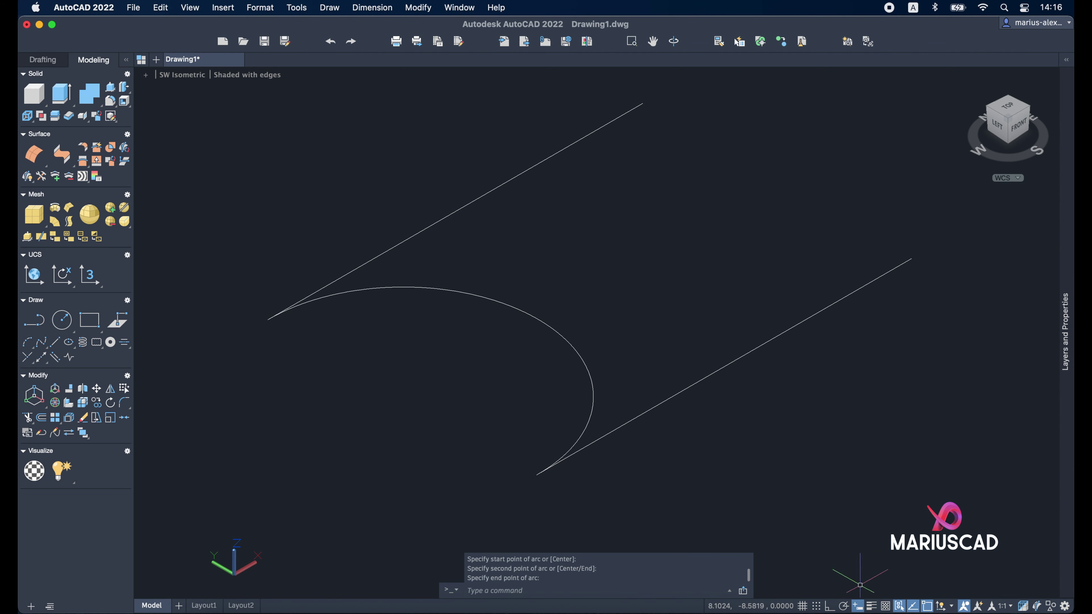
click(624, 356)
click(507, 310)
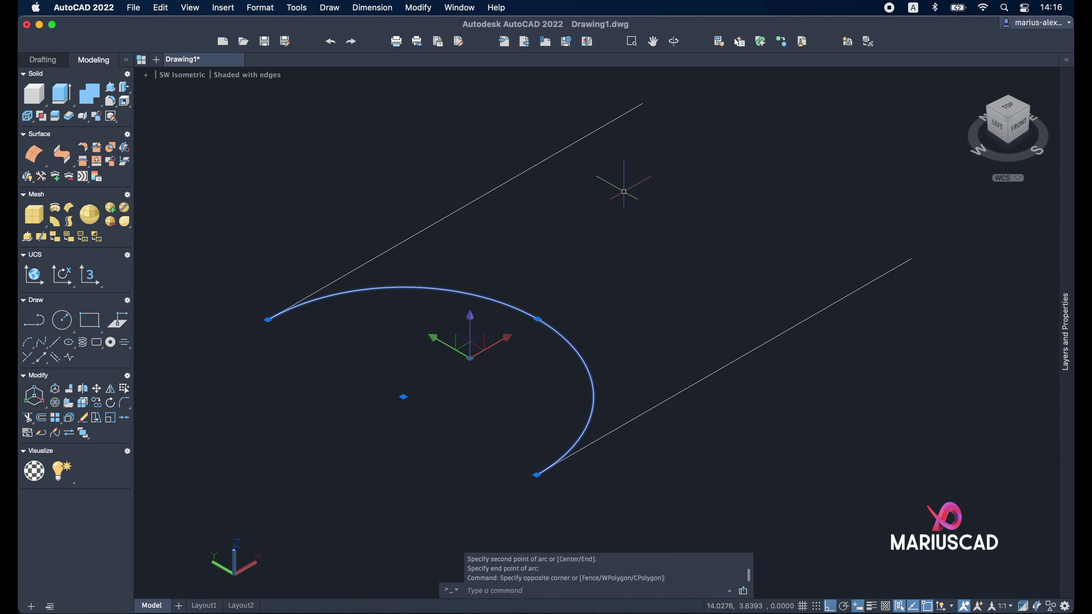
Step: Stand the arc upright with 3DROTATE and move it onto the lower line's end
text(3dro)
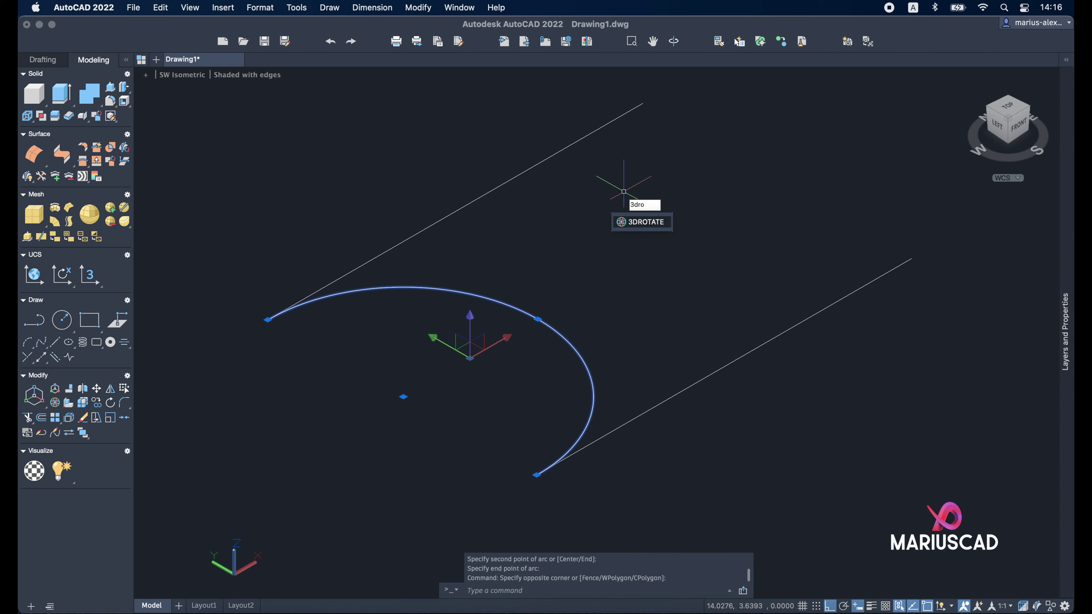
key(Return)
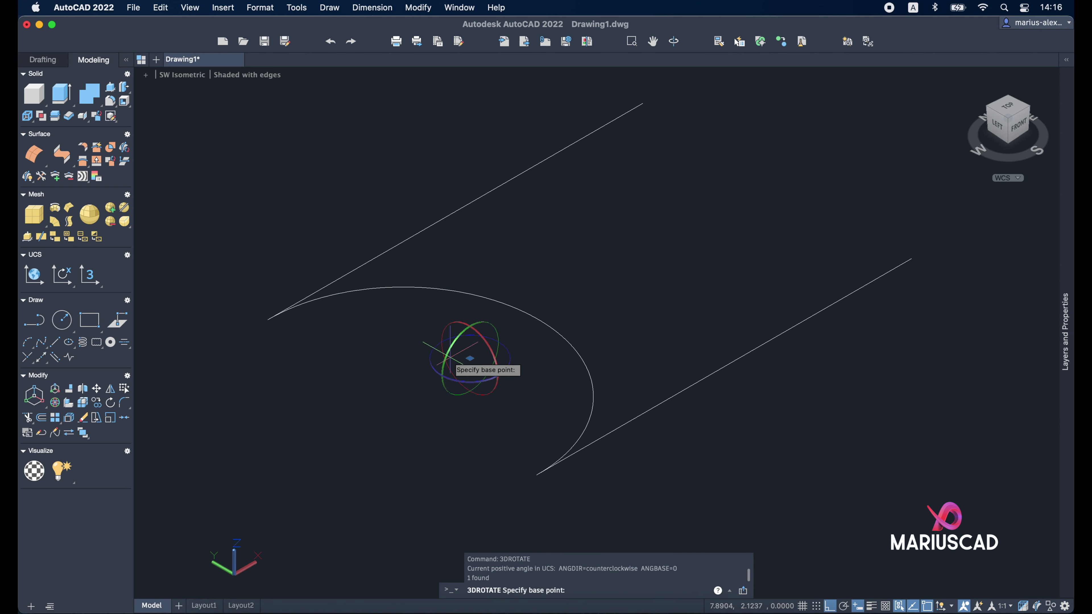
click(445, 359)
text(m)
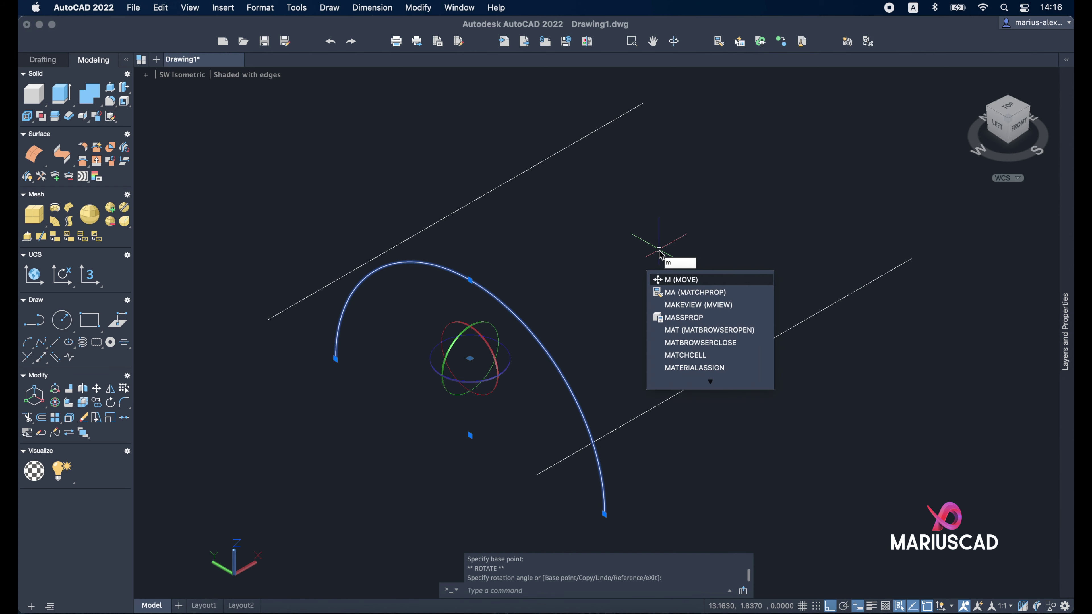
key(Return)
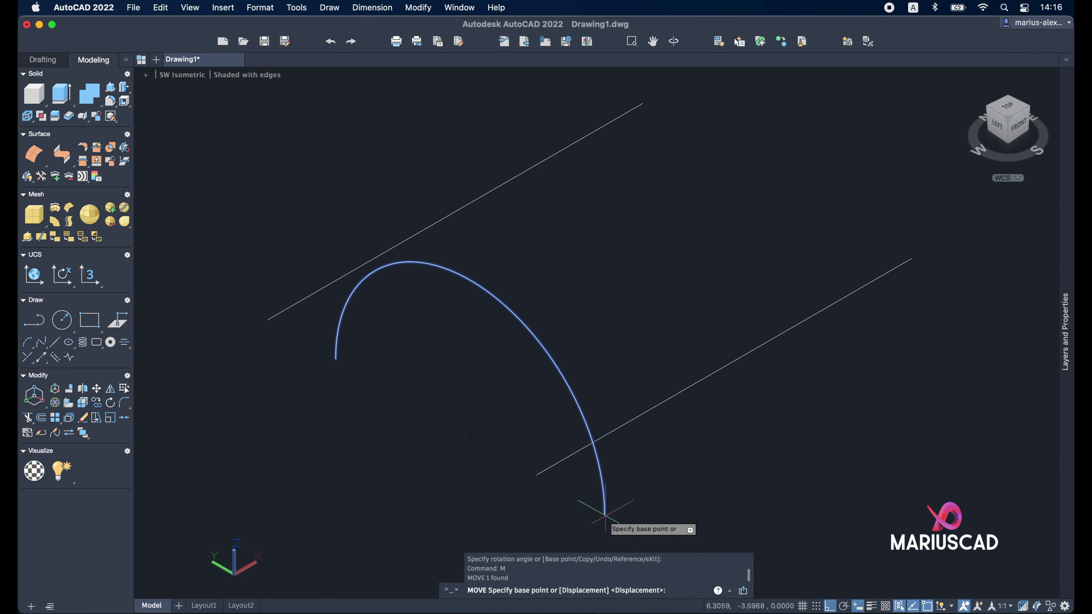
click(605, 514)
click(537, 476)
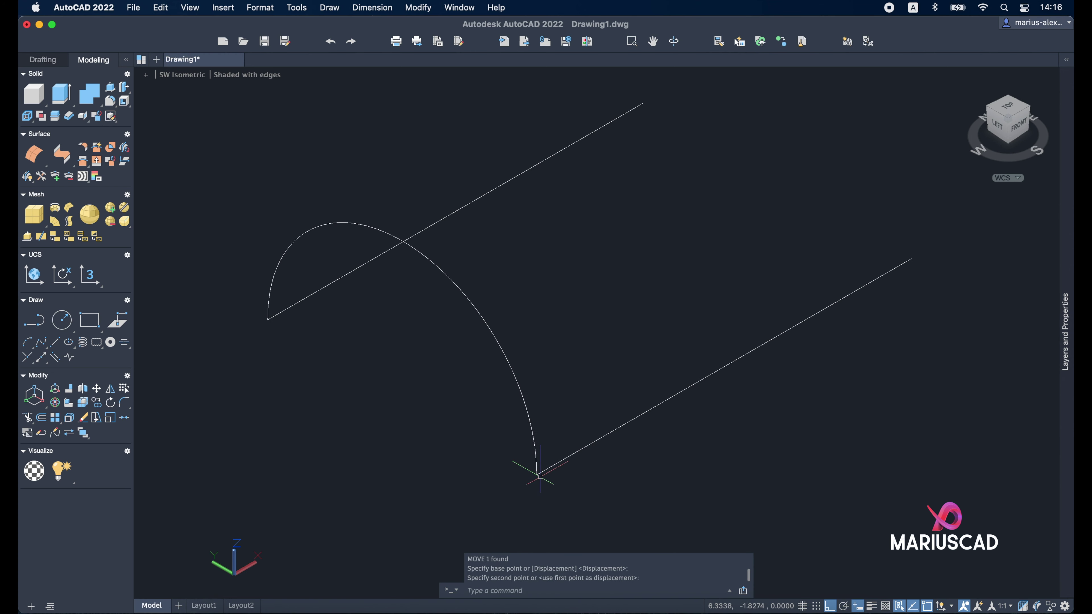
Step: Copy the upright arc three times along the lines, making four arches
click(504, 350)
text(co)
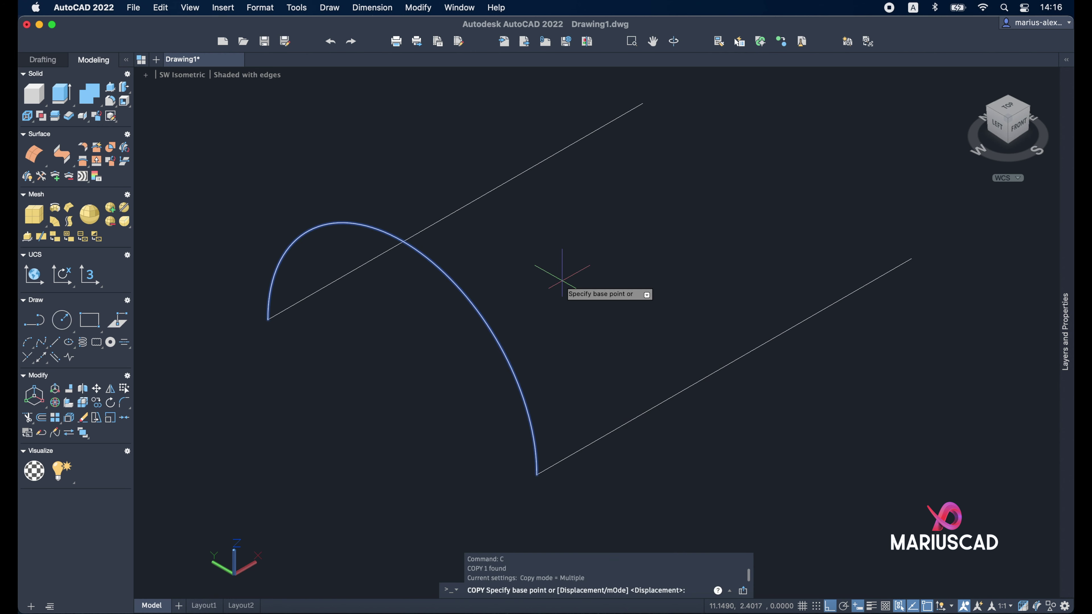
key(Return)
click(537, 474)
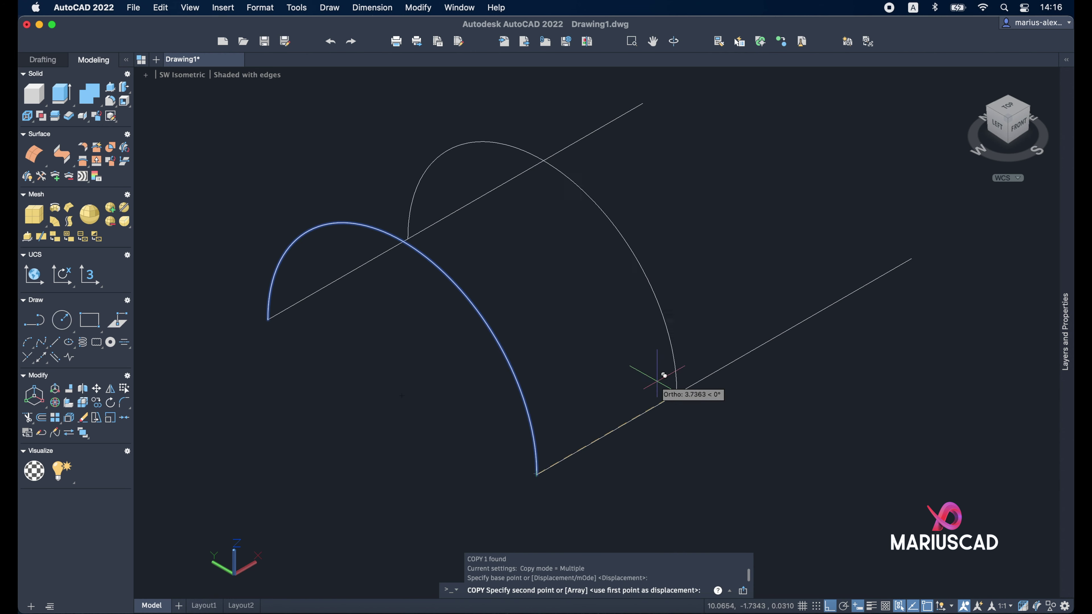
click(666, 400)
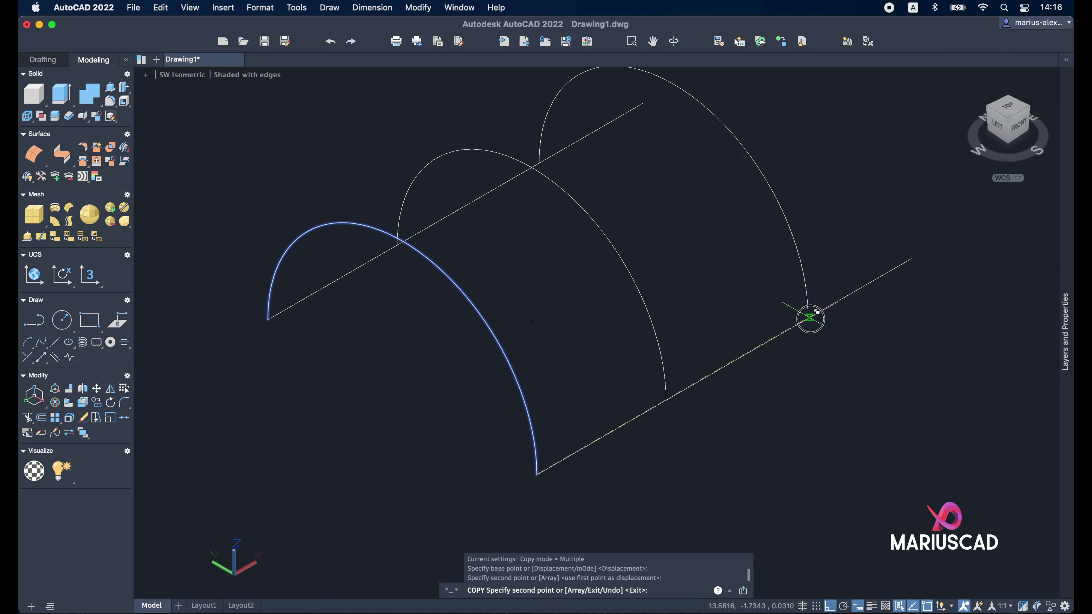
click(809, 317)
click(912, 258)
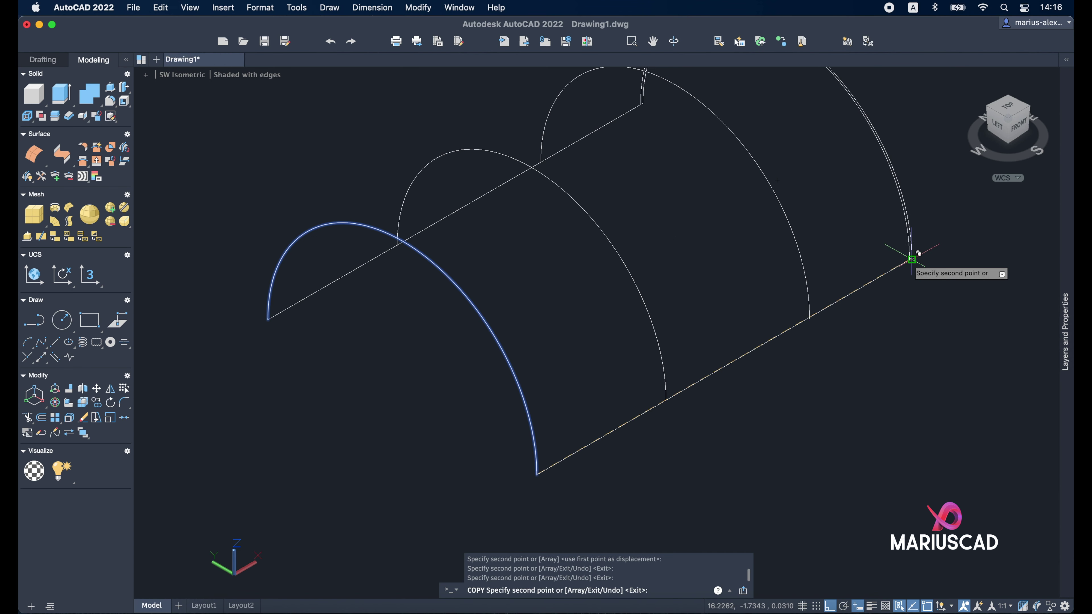
key(Escape)
scroll(882, 336, down, 2)
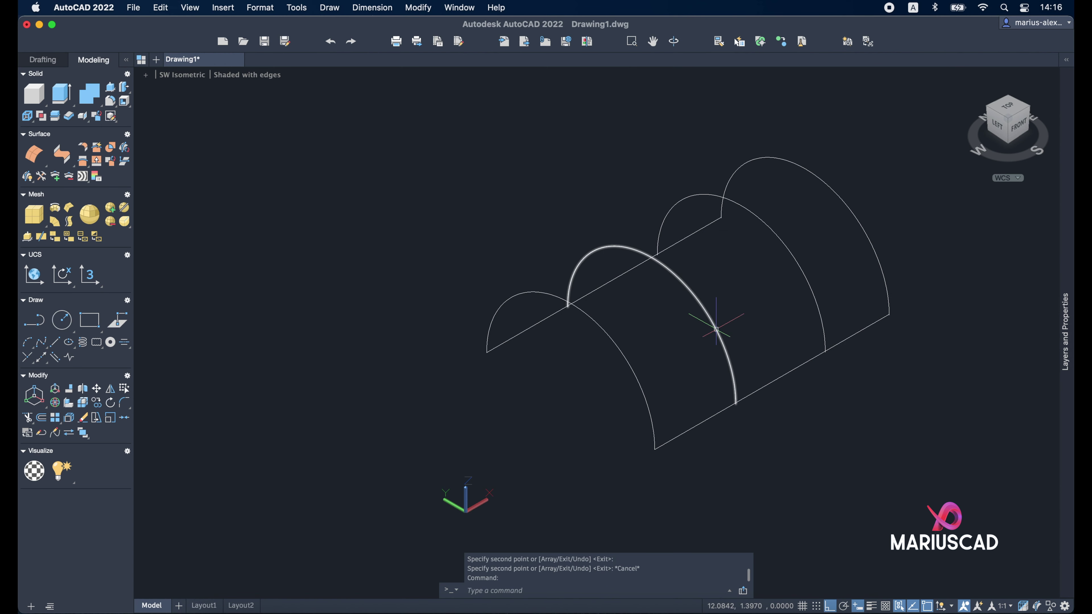
Step: Leave the second arch unchanged and raise a rear arch's peak with its top grip
click(716, 329)
click(648, 347)
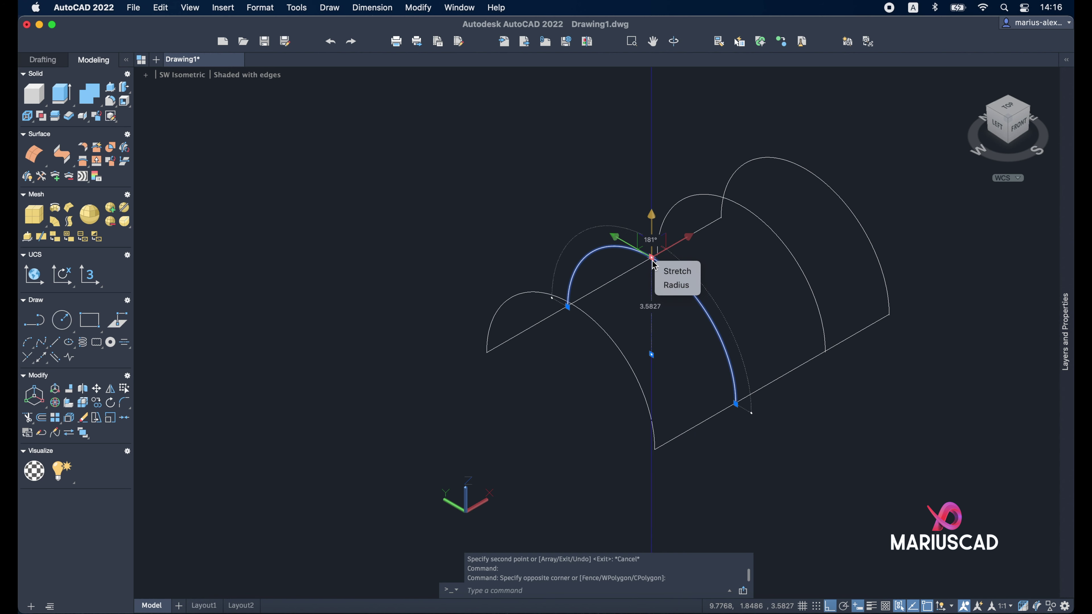
click(651, 258)
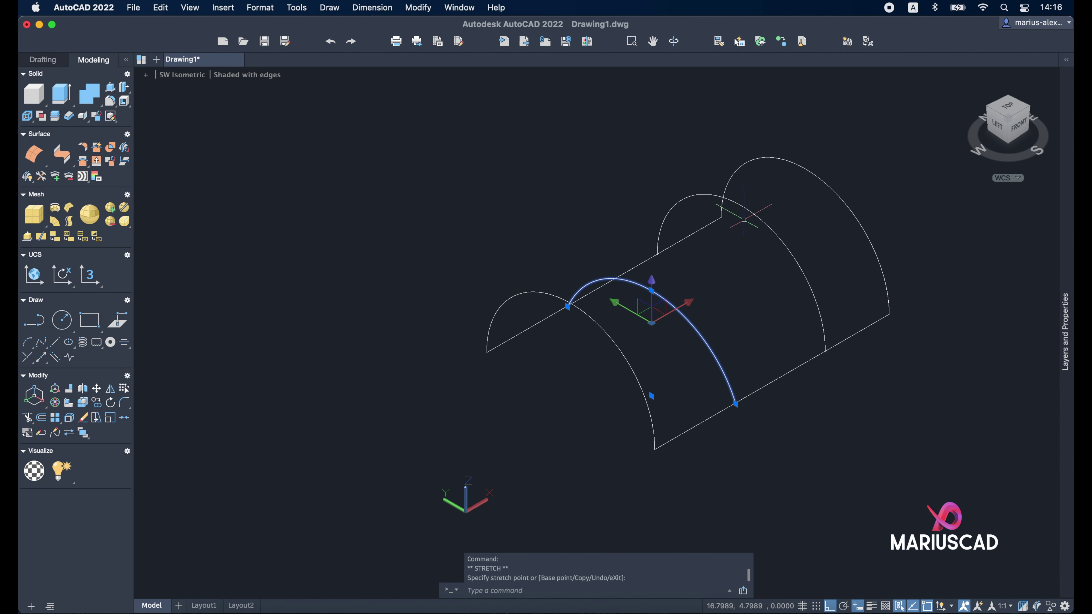
key(Escape)
click(748, 217)
click(742, 207)
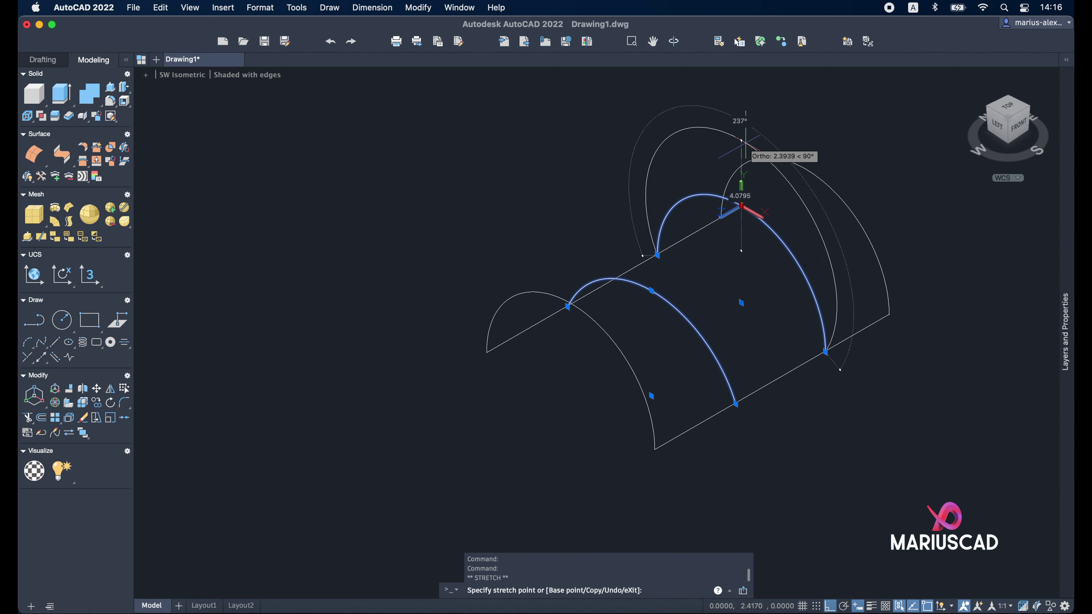
click(743, 146)
shift+middle_drag(829, 176, 752, 234)
Step: Reshape the right rear arch's peak with its top grip, then orbit to check the heights
click(750, 238)
click(738, 204)
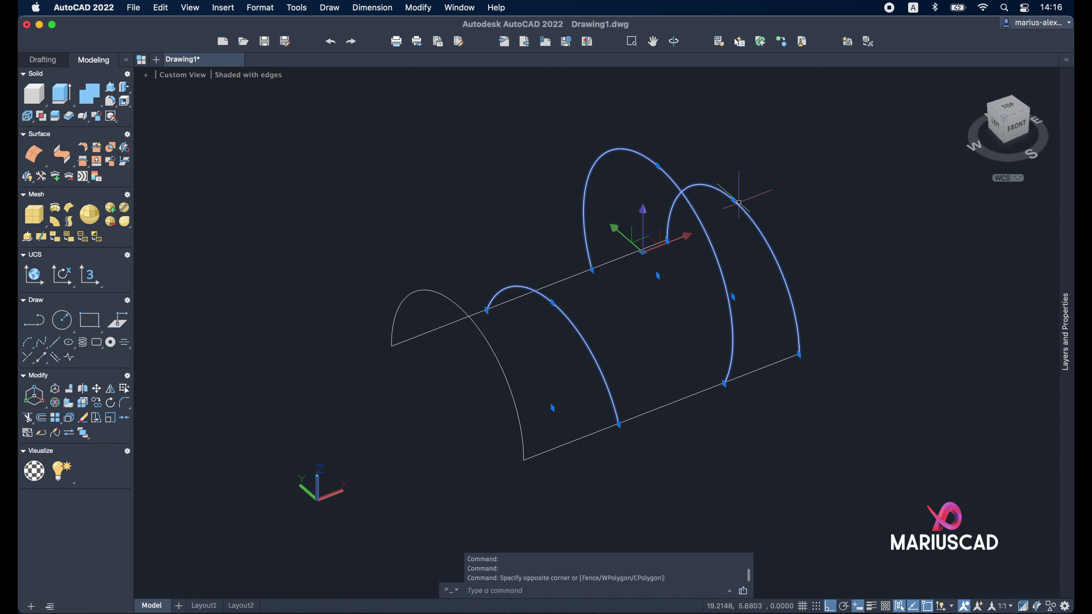
click(738, 202)
click(772, 230)
key(Escape)
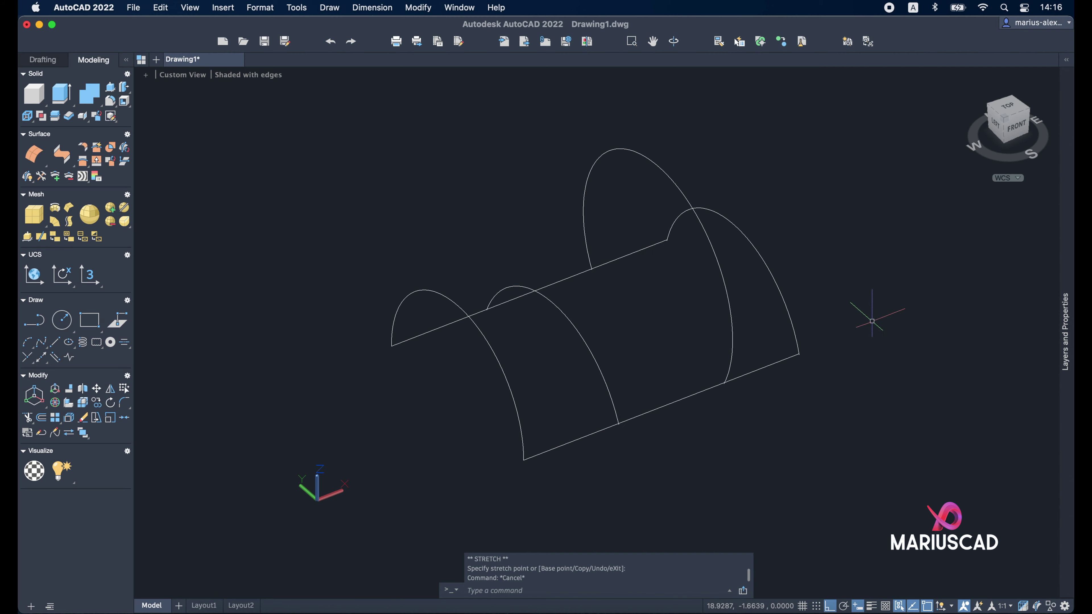
key(Escape)
mouse_move(799, 378)
shift+middle_down()
mouse_move(748, 384)
mouse_move(924, 327)
shift+middle_up()
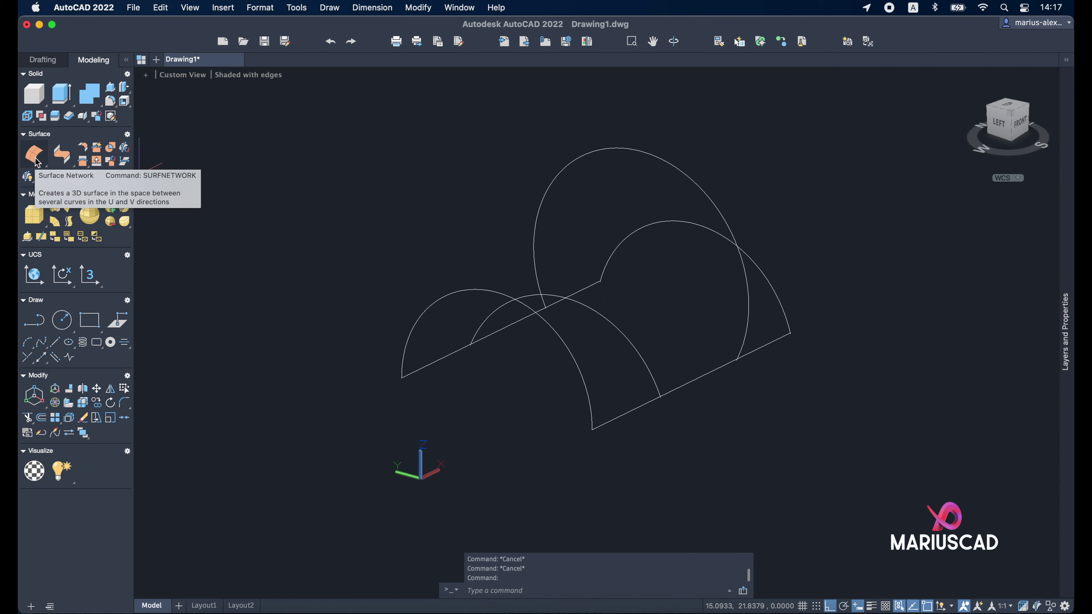
Step: Run SURFNETWORK with the two lines as first-direction curves and the arches as cross curves
text(surfnet)
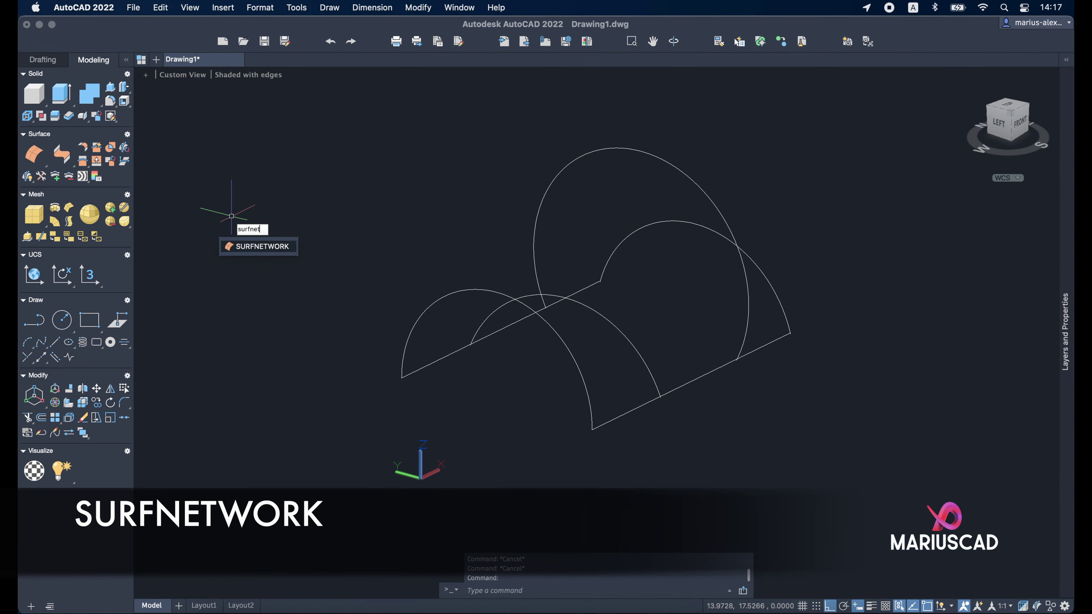
key(Return)
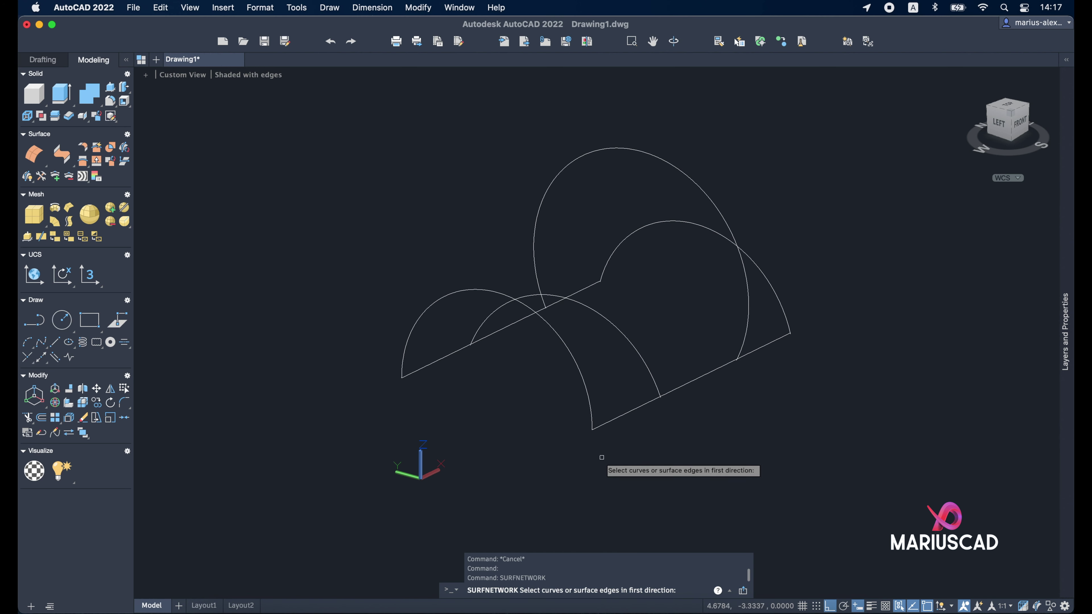
click(629, 412)
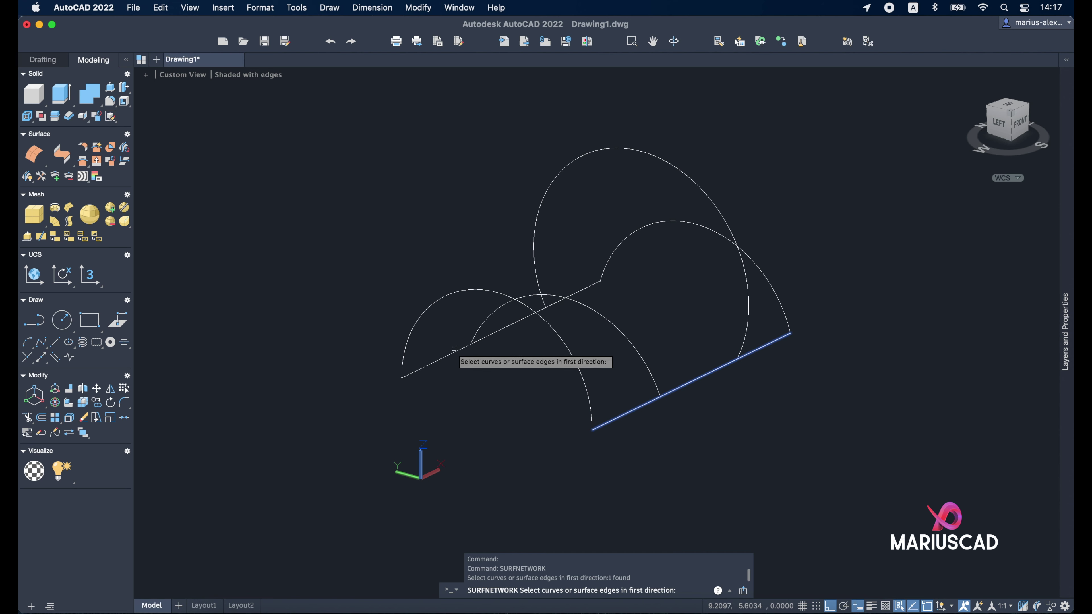
click(457, 353)
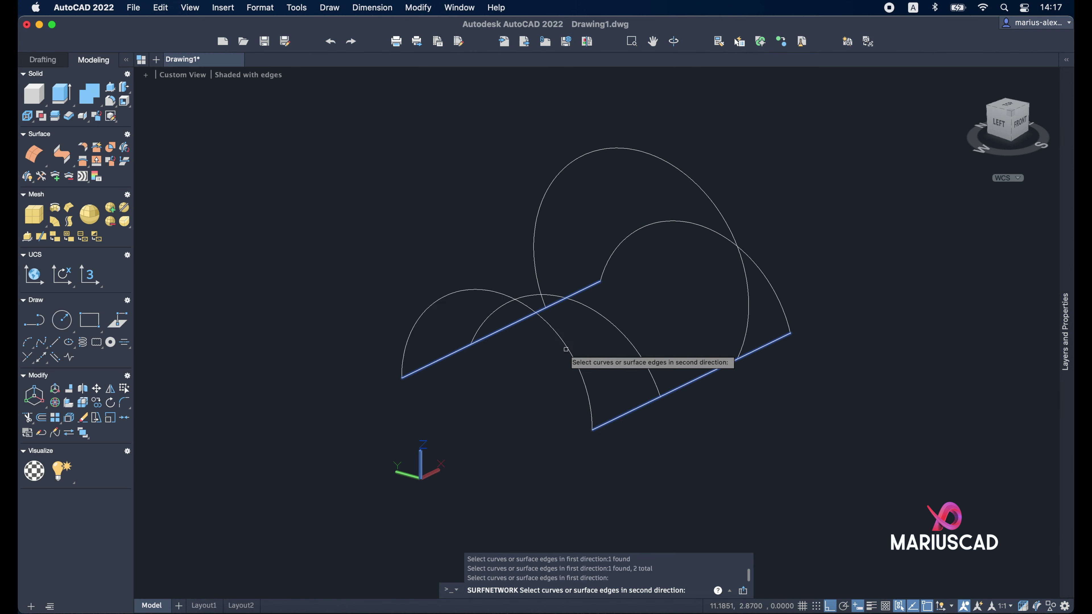
click(576, 363)
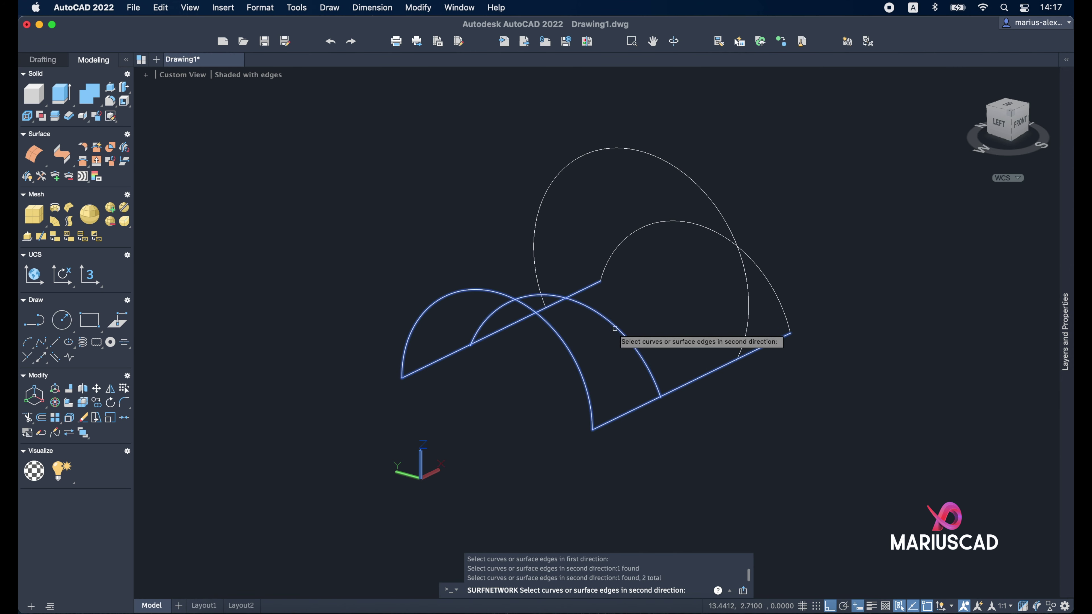
click(746, 271)
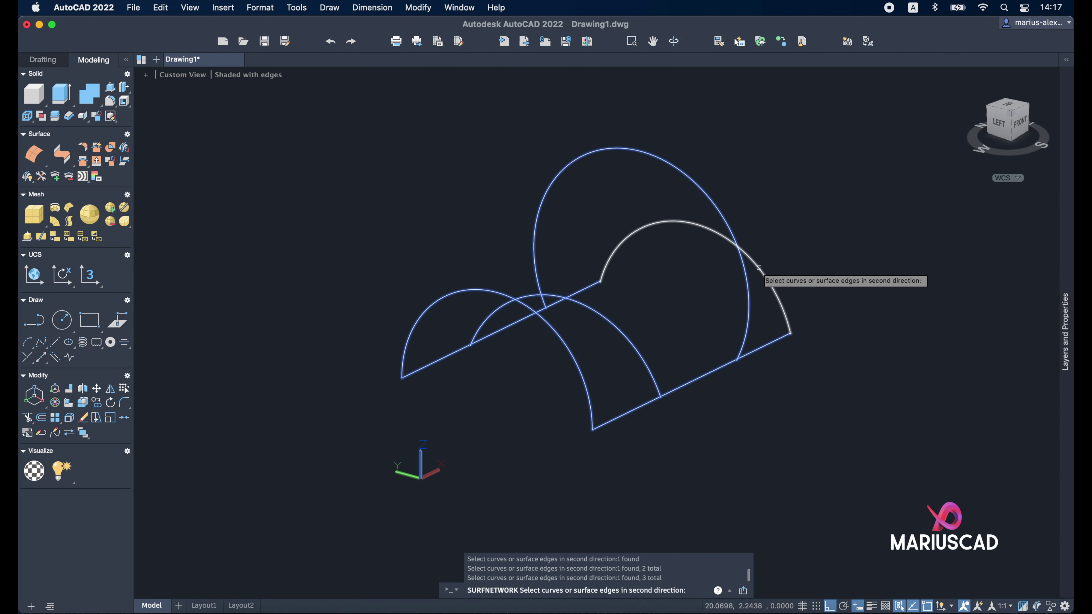
click(758, 267)
key(Return)
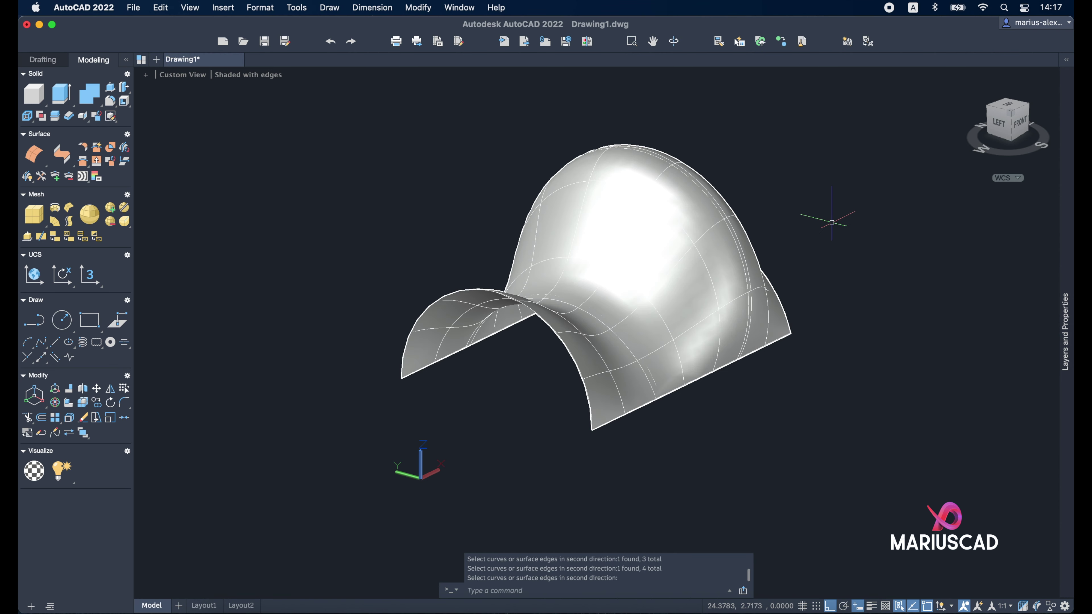
Step: Orbit around the wavy surface, then window-select all 7 objects and delete them
mouse_move(832, 222)
shift+middle_down()
mouse_move(795, 390)
mouse_move(906, 368)
mouse_move(835, 390)
shift+middle_up()
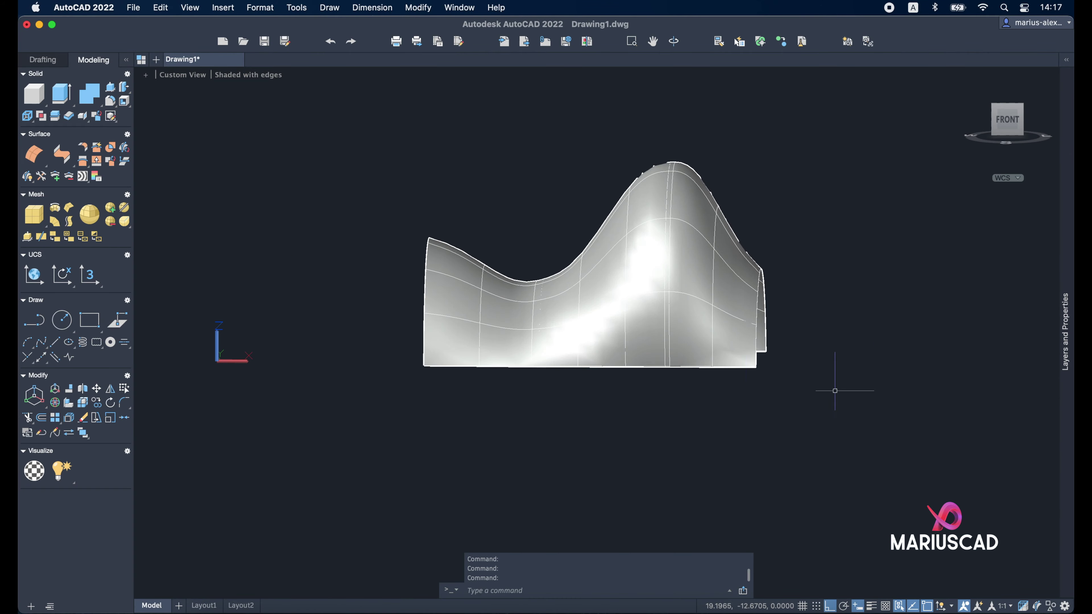
mouse_move(601, 384)
shift+middle_down()
mouse_move(785, 461)
mouse_move(639, 392)
shift+middle_up()
mouse_move(642, 451)
shift+middle_down()
mouse_move(782, 315)
mouse_move(427, 422)
mouse_move(700, 412)
mouse_move(687, 399)
mouse_move(809, 372)
shift+middle_up()
click(939, 441)
click(356, 102)
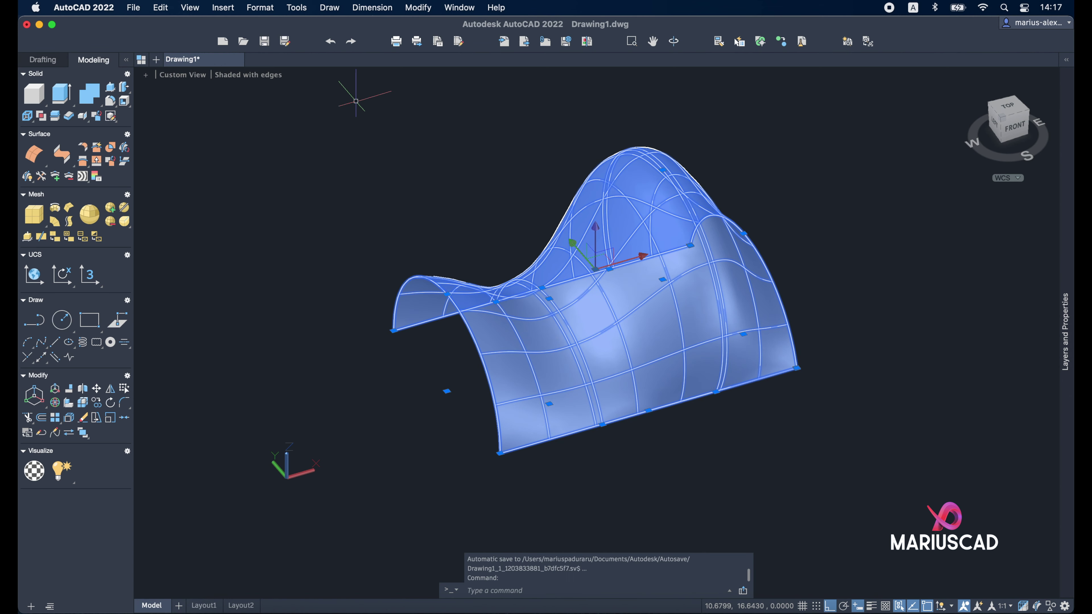
key(Delete)
middle_drag(300, 90, 580, 270)
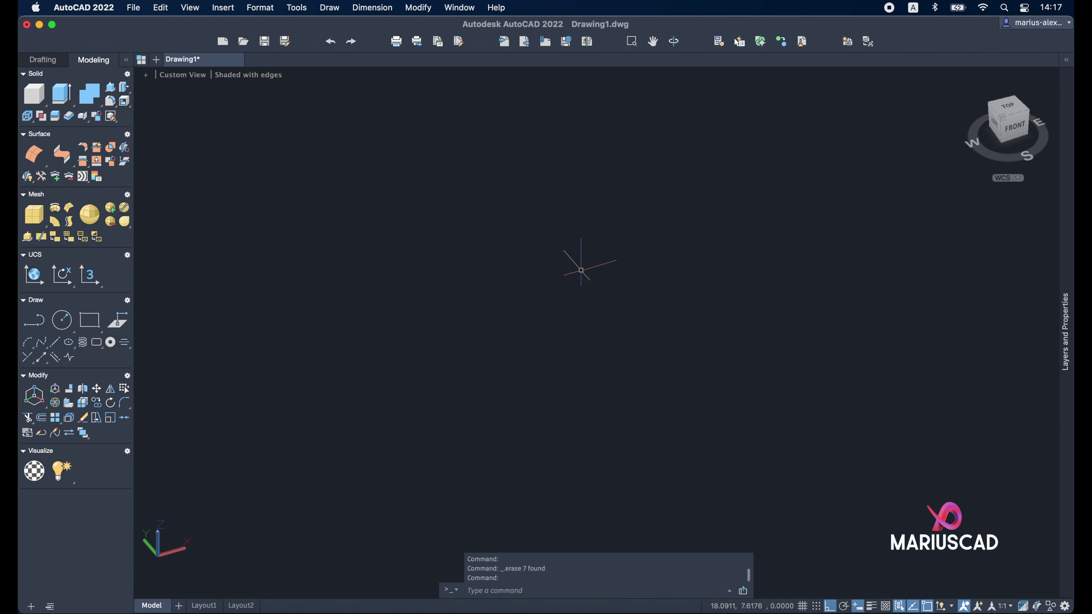
text(circ)
Step: Draw a radius-10 circle and a smaller circle concentric with it
key(Return)
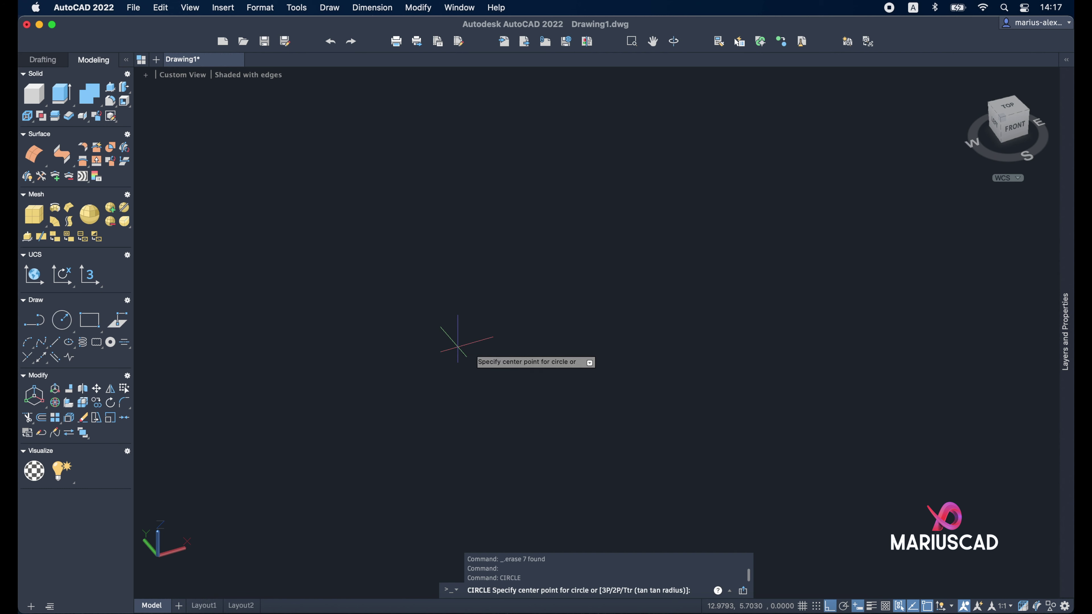
click(543, 346)
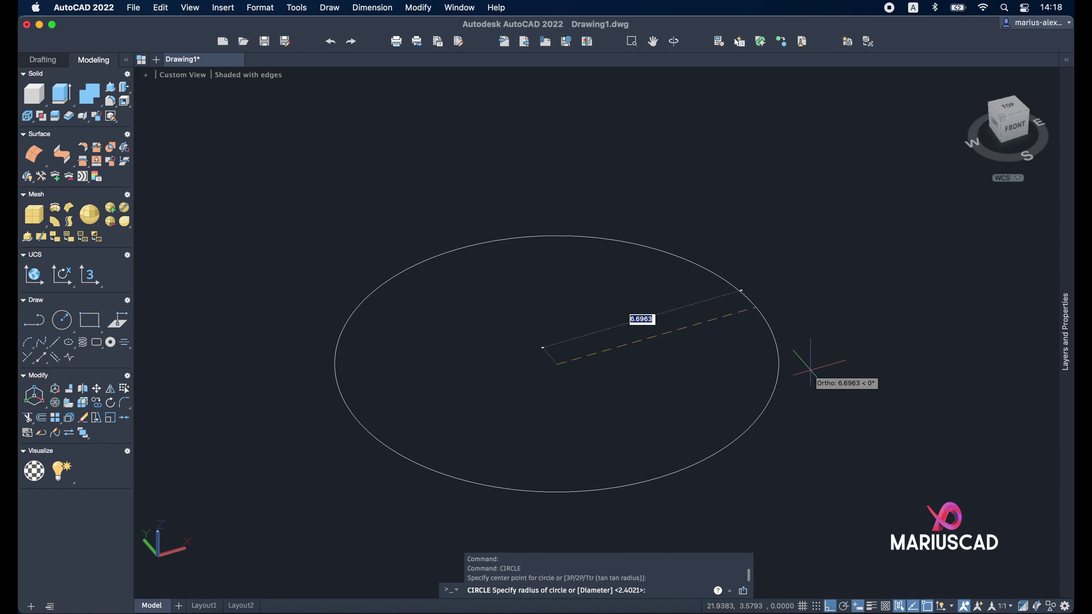
key(Return)
text(circ)
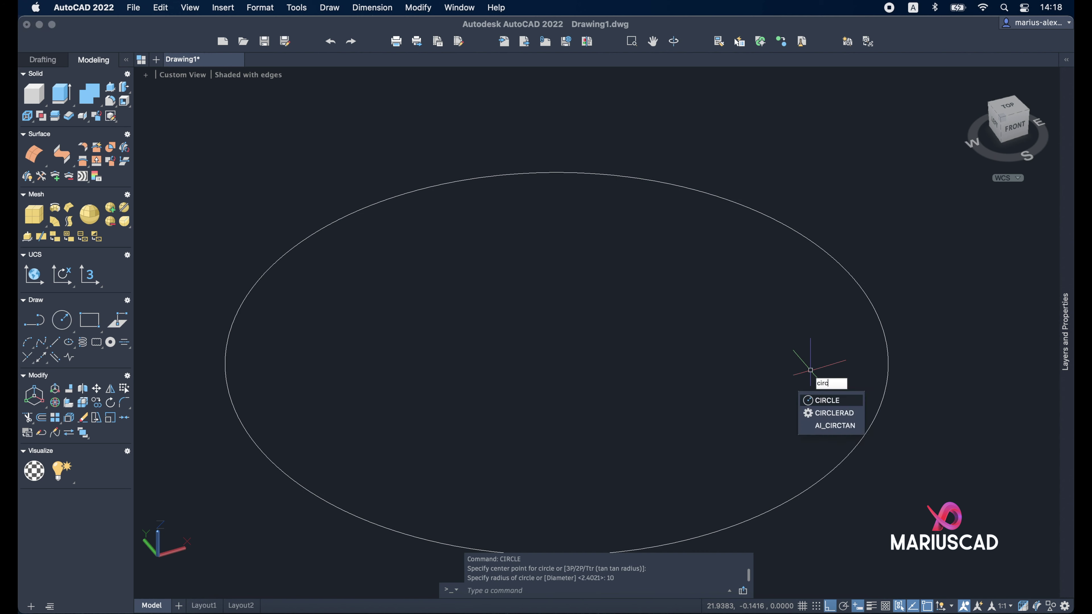
key(Return)
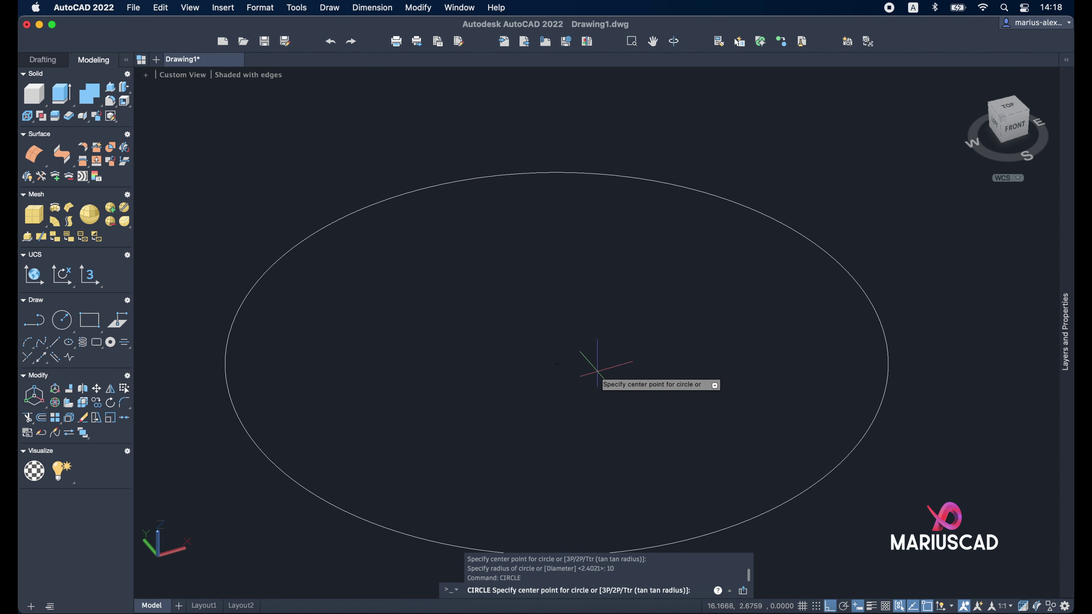
click(557, 365)
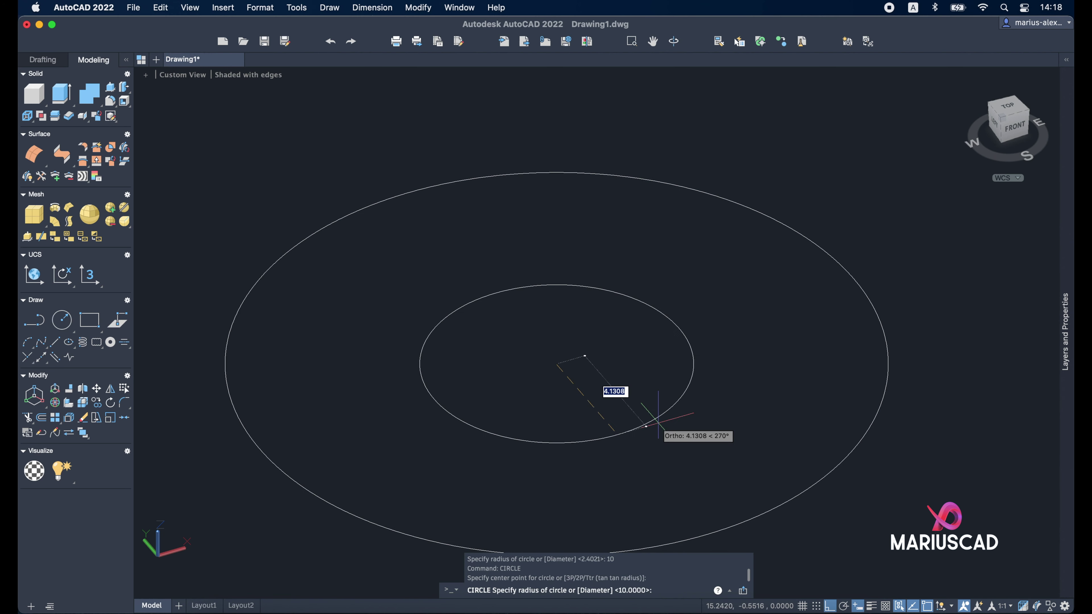
click(652, 417)
scroll(728, 427, down, 2)
scroll(730, 432, down, 2)
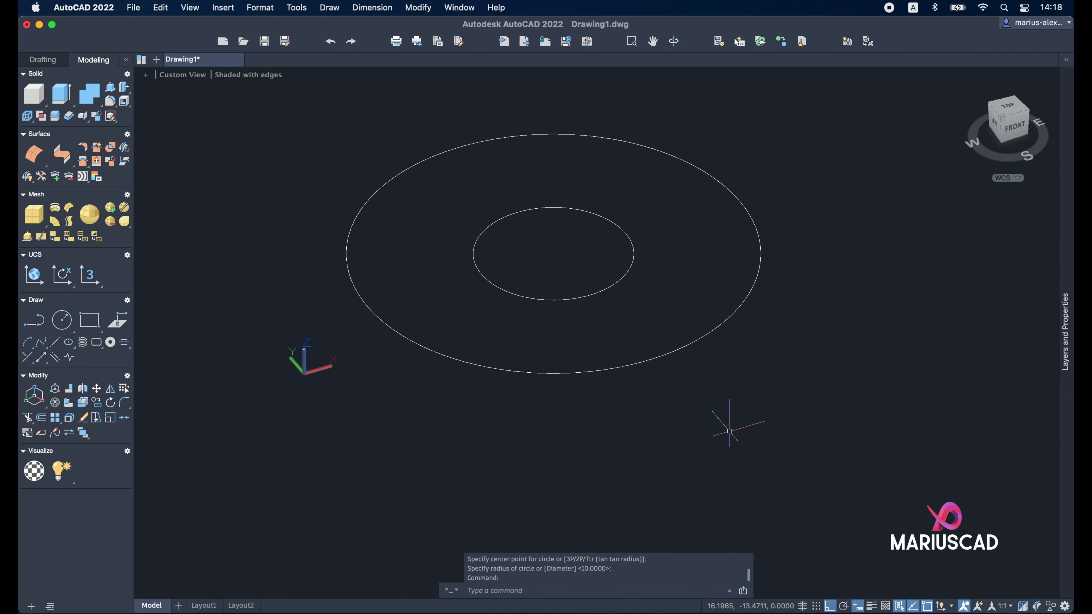
Step: Start EXTRUDE with its mode set to Surface
text(extru)
key(Return)
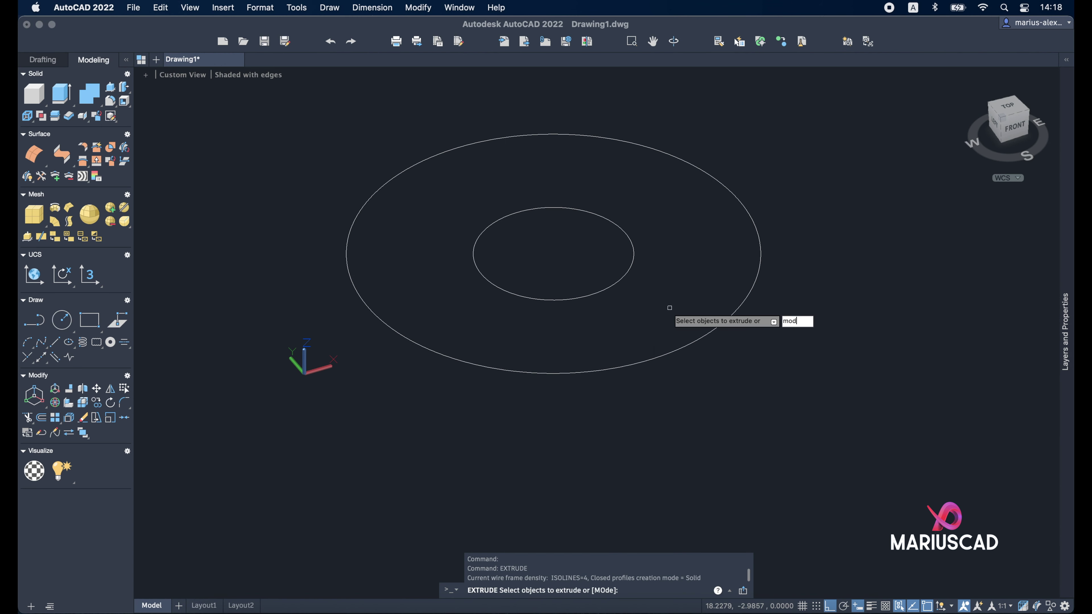
text(mode)
key(Return)
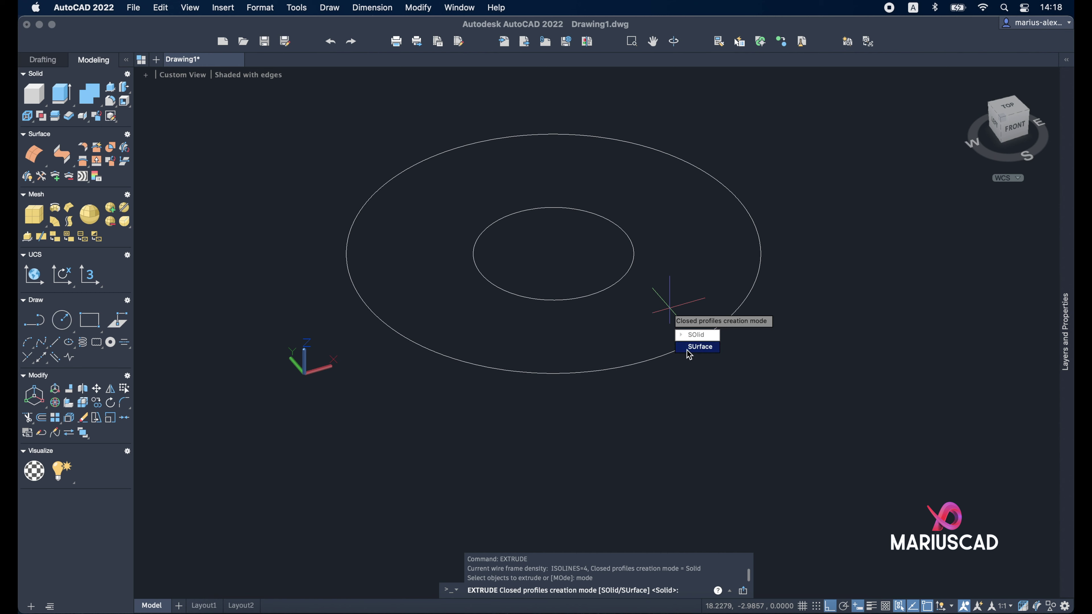
click(689, 355)
Step: Extrude both circles upward into tall nested cylindrical surfaces, then orbit to check the tube
scroll(656, 335, down, 2)
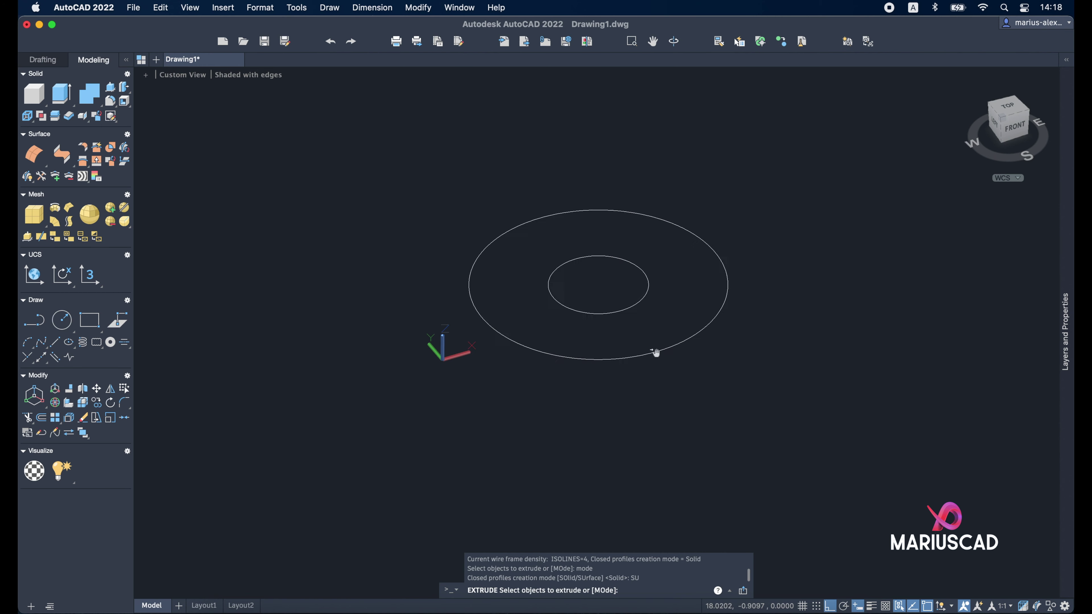
middle_drag(741, 359, 702, 458)
click(723, 472)
click(590, 373)
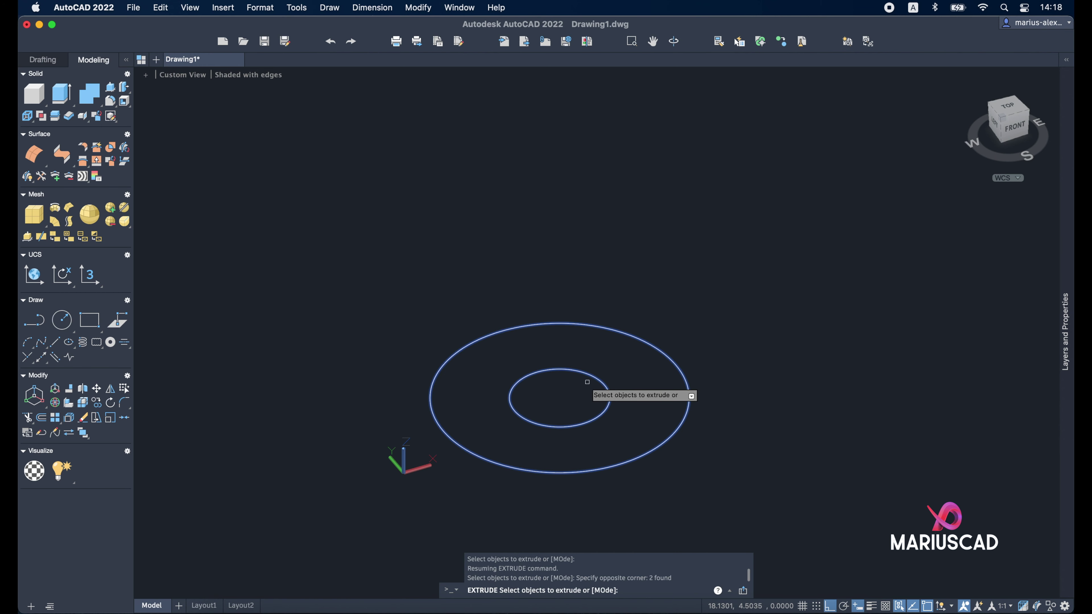
key(Return)
scroll(632, 128, down, 5)
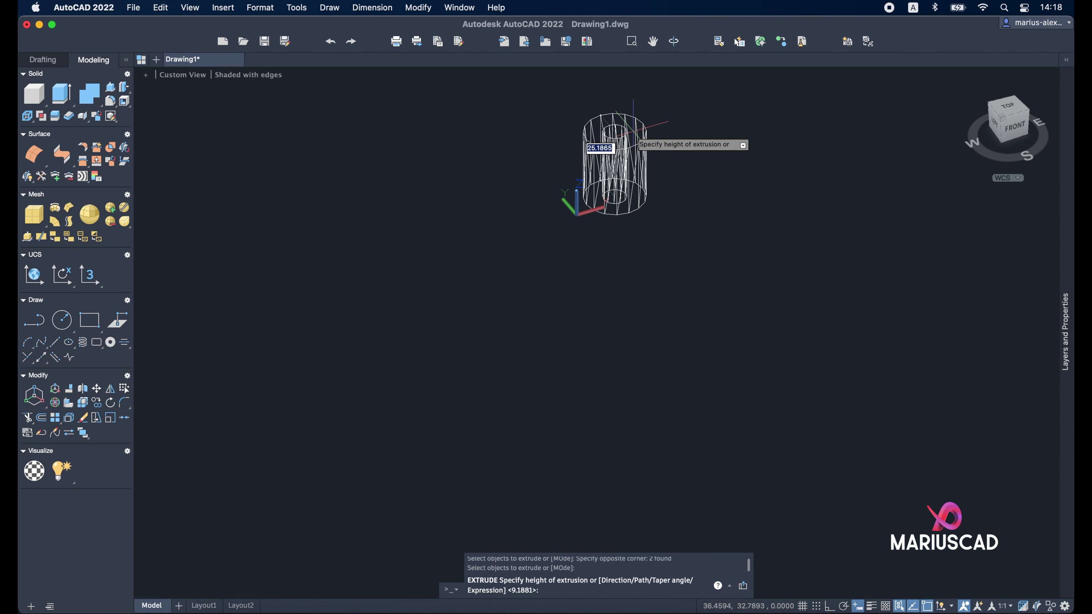
middle_drag(670, 128, 566, 306)
click(574, 183)
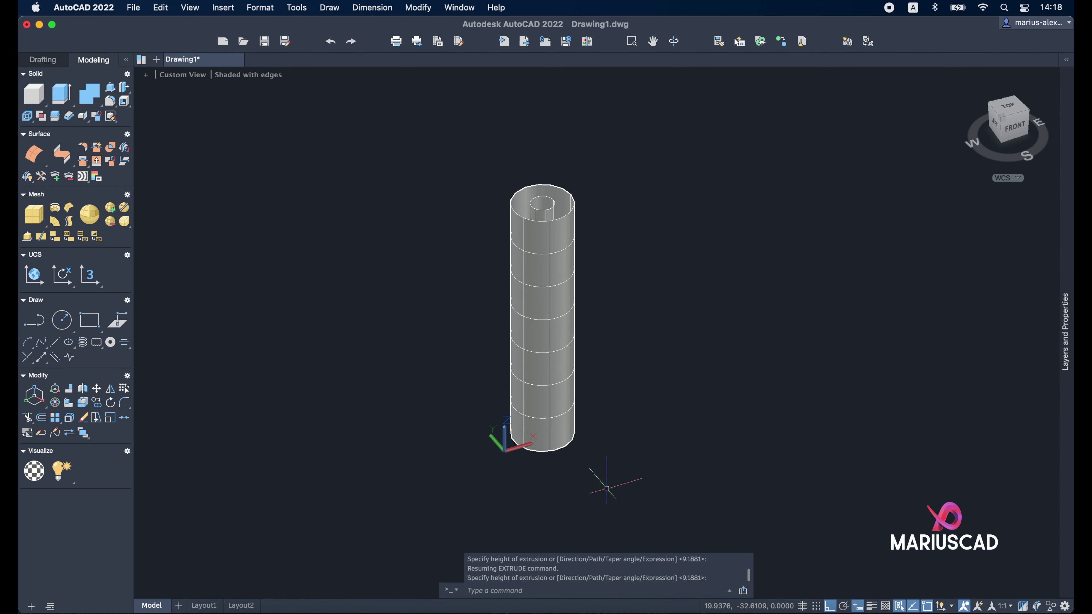
shift+middle_drag(597, 475, 587, 357)
scroll(587, 358, up, 4)
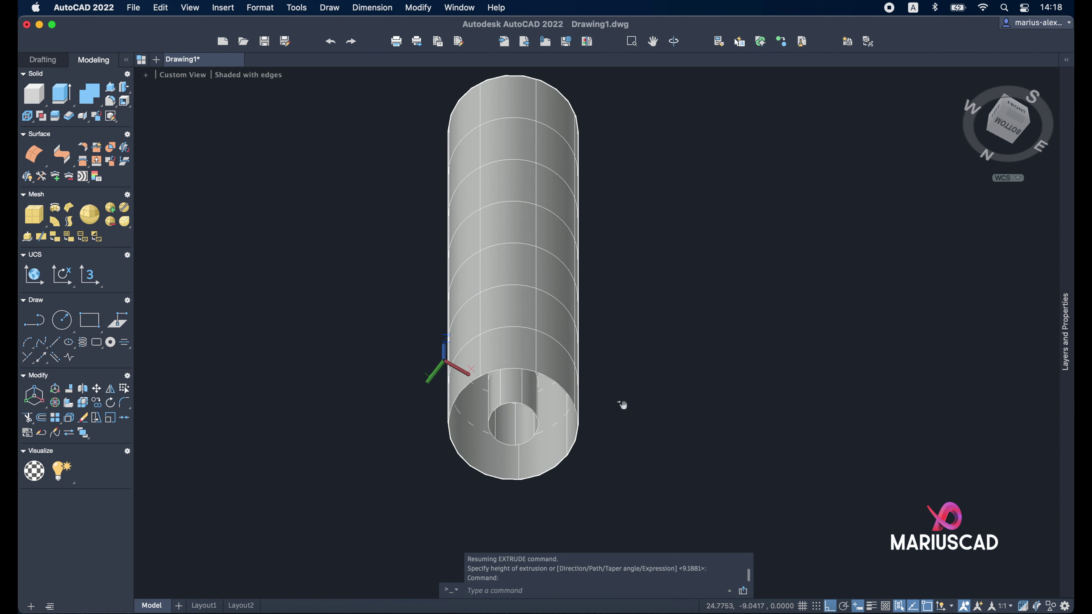
Step: Blend the outer and inner bottom edges with G1 continuity on both edges
click(61, 154)
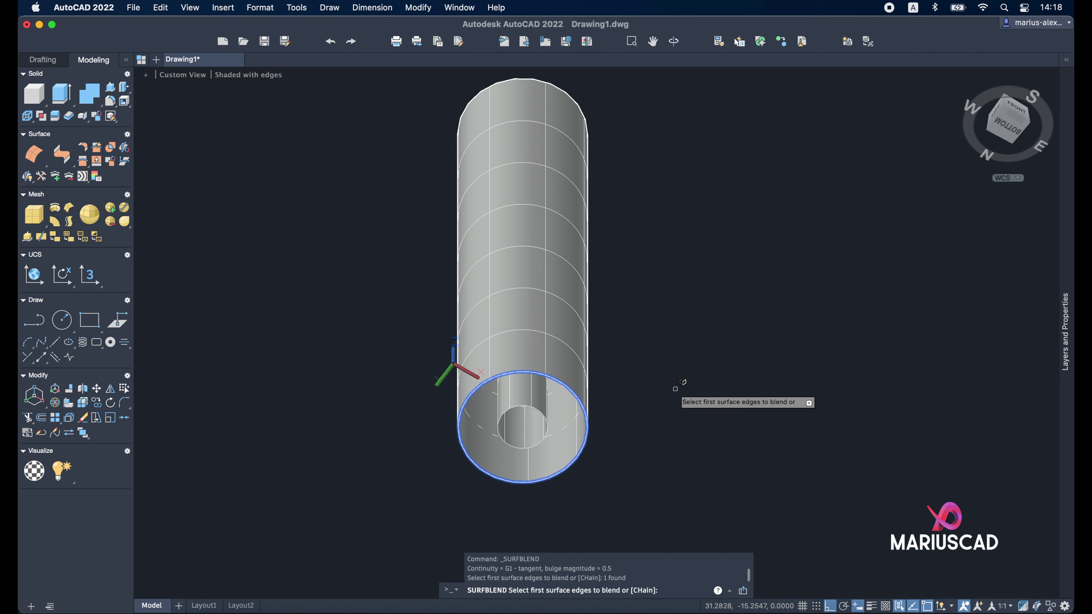
key(Return)
click(548, 422)
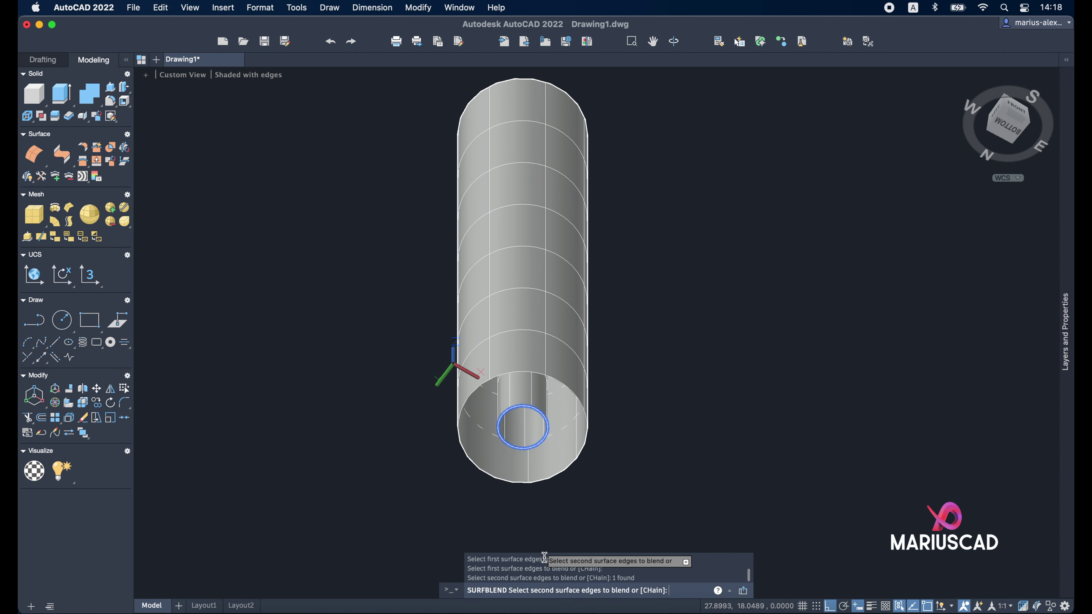
key(Return)
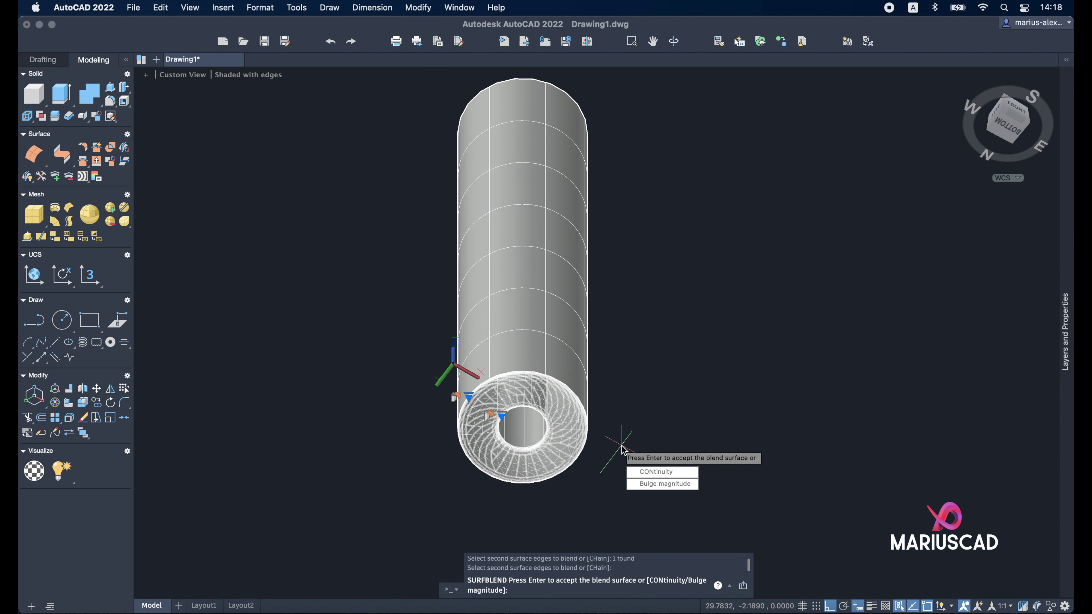
click(632, 472)
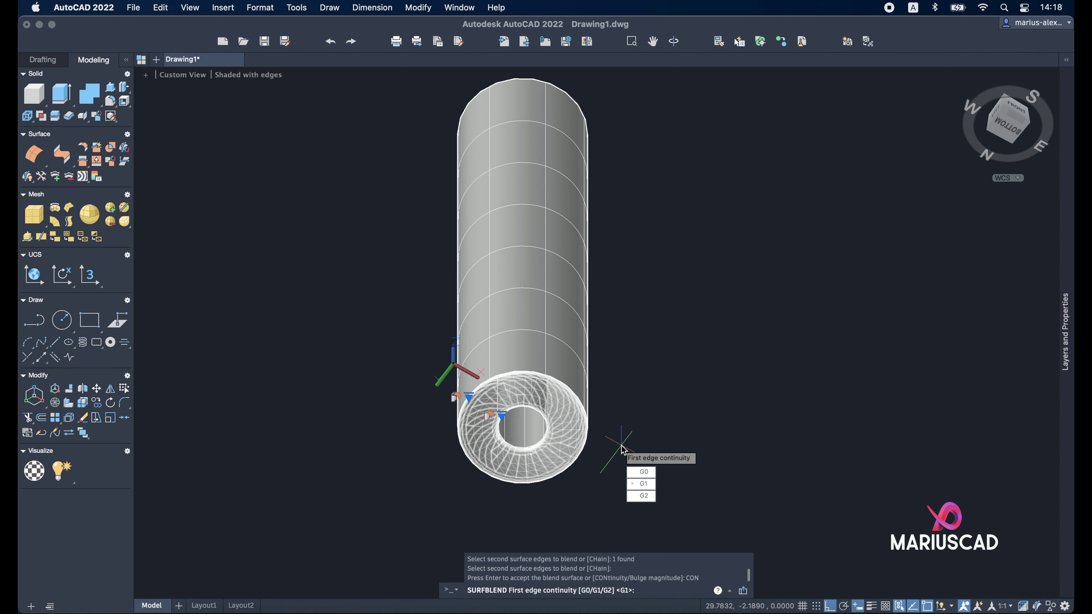
click(635, 484)
click(641, 484)
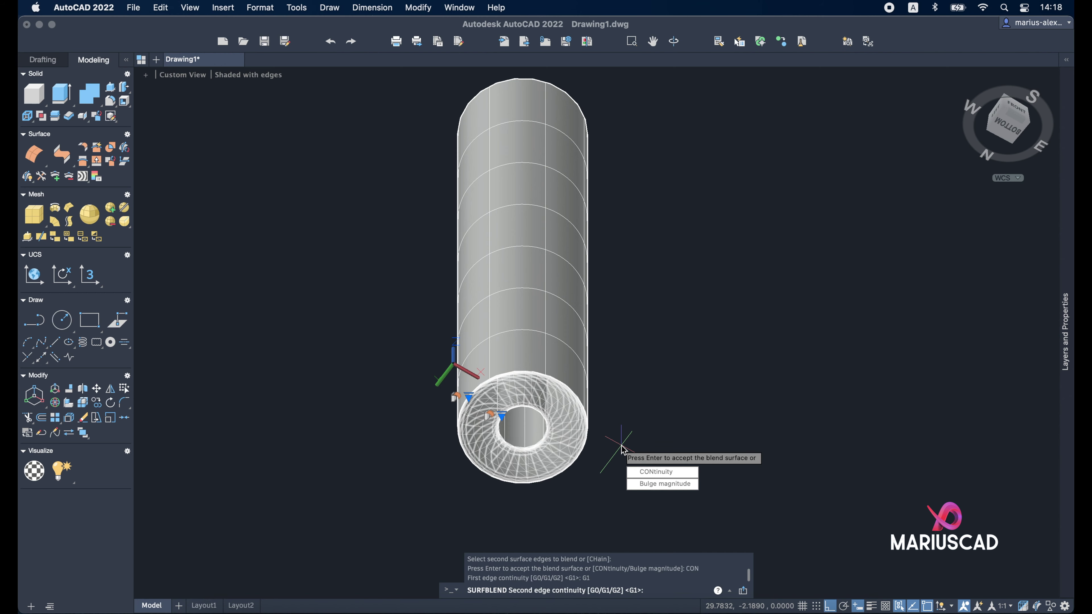
key(Return)
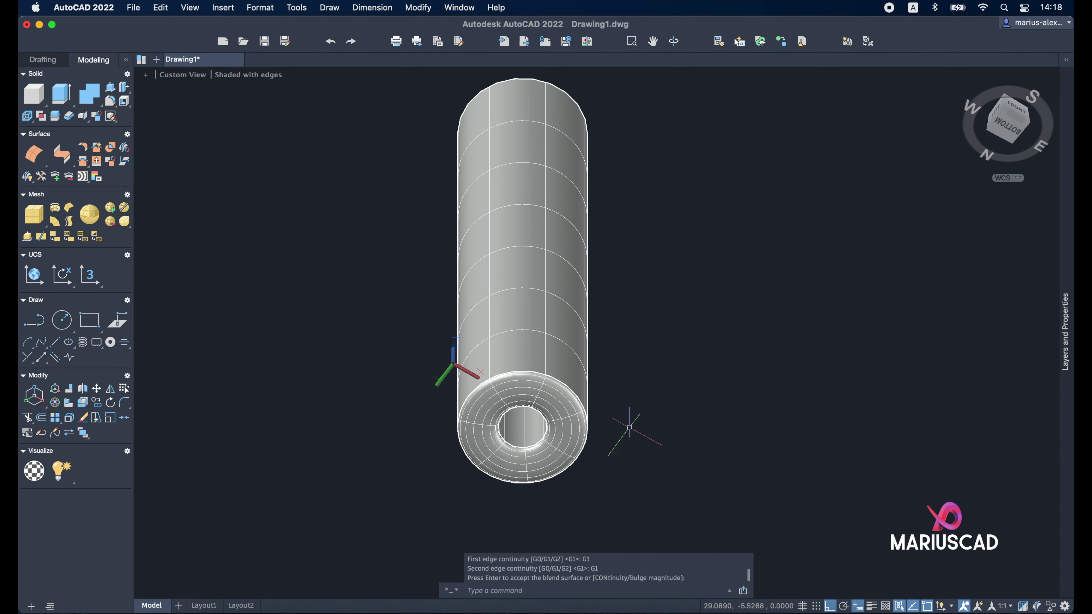
Step: Orbit and zoom to a nearly edge-on front view of the capped bottom
mouse_move(638, 416)
shift+middle_down()
mouse_move(554, 476)
mouse_move(637, 373)
mouse_move(629, 451)
shift+middle_up()
scroll(575, 456, up, 2)
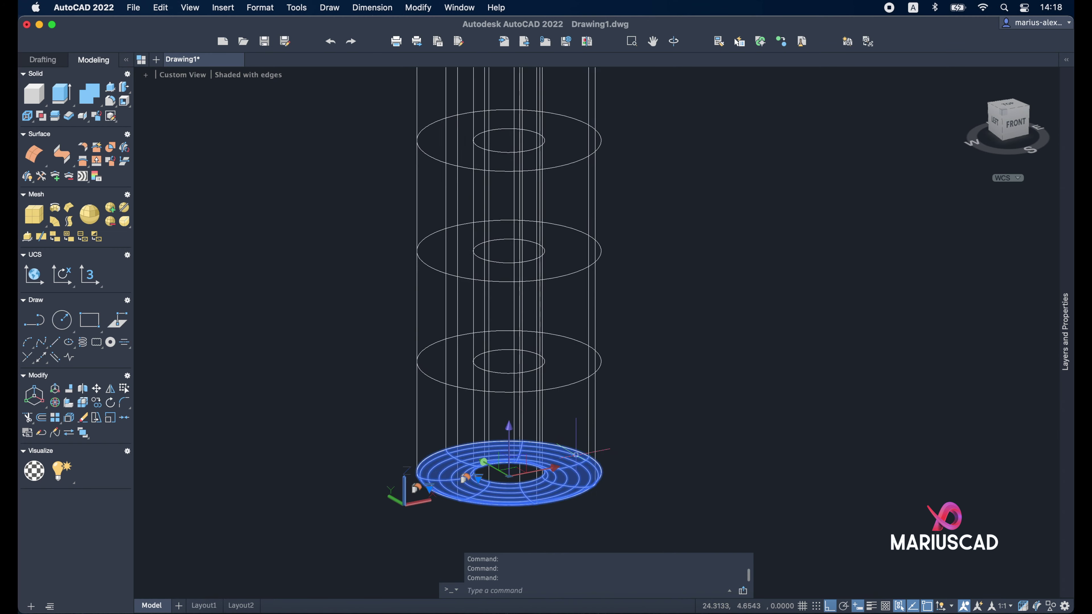
scroll(575, 456, up, 3)
mouse_move(780, 209)
shift+middle_down()
mouse_move(789, 275)
mouse_move(809, 212)
mouse_move(793, 195)
mouse_move(827, 144)
mouse_move(792, 180)
mouse_move(787, 344)
mouse_move(683, 361)
mouse_move(707, 317)
mouse_move(686, 360)
mouse_move(699, 395)
shift+middle_up()
scroll(706, 390, up, 3)
scroll(358, 244, up, 3)
Step: Start a blend surface between the inner and outer top circular edges
key(Escape)
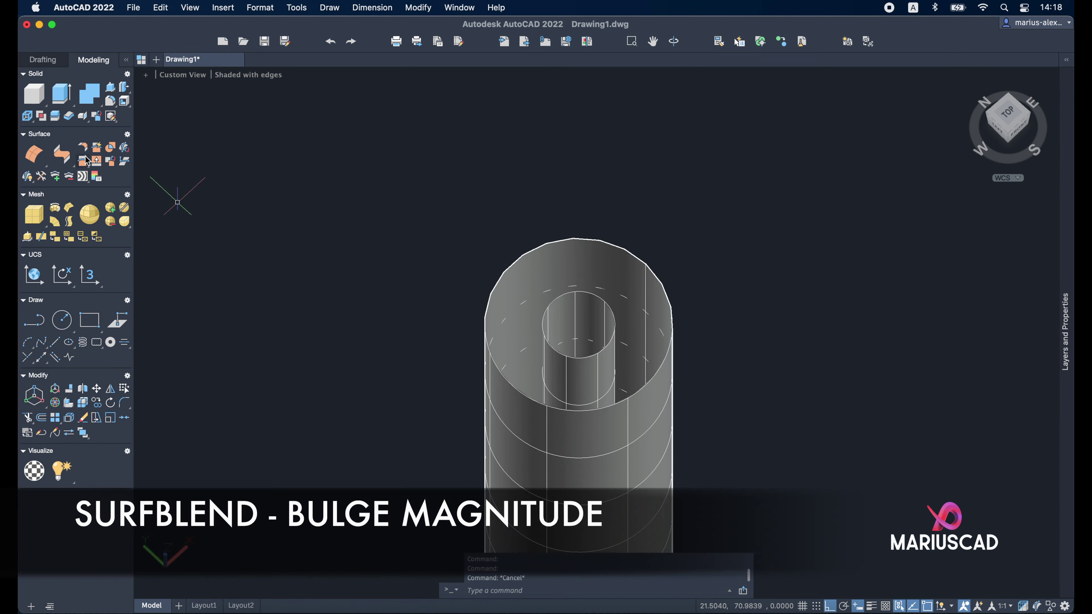
click(69, 155)
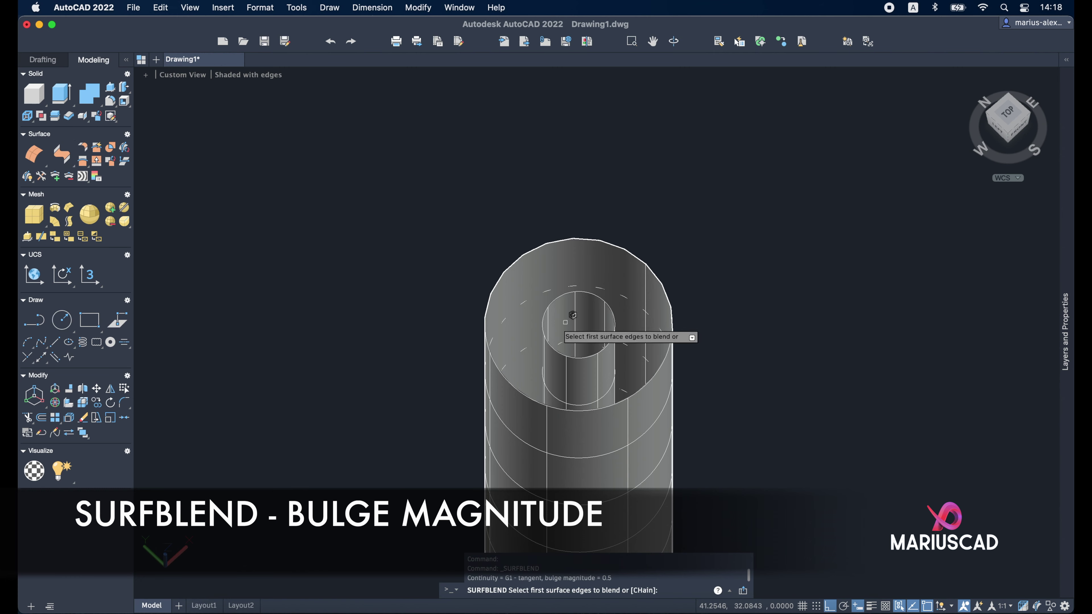
click(615, 326)
key(Return)
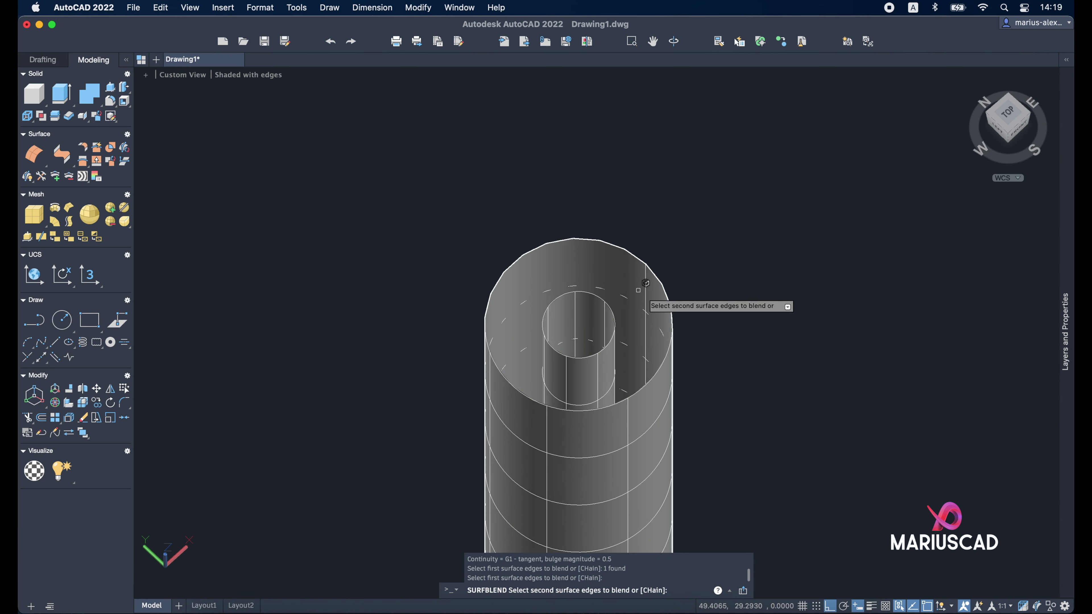
click(671, 311)
key(Return)
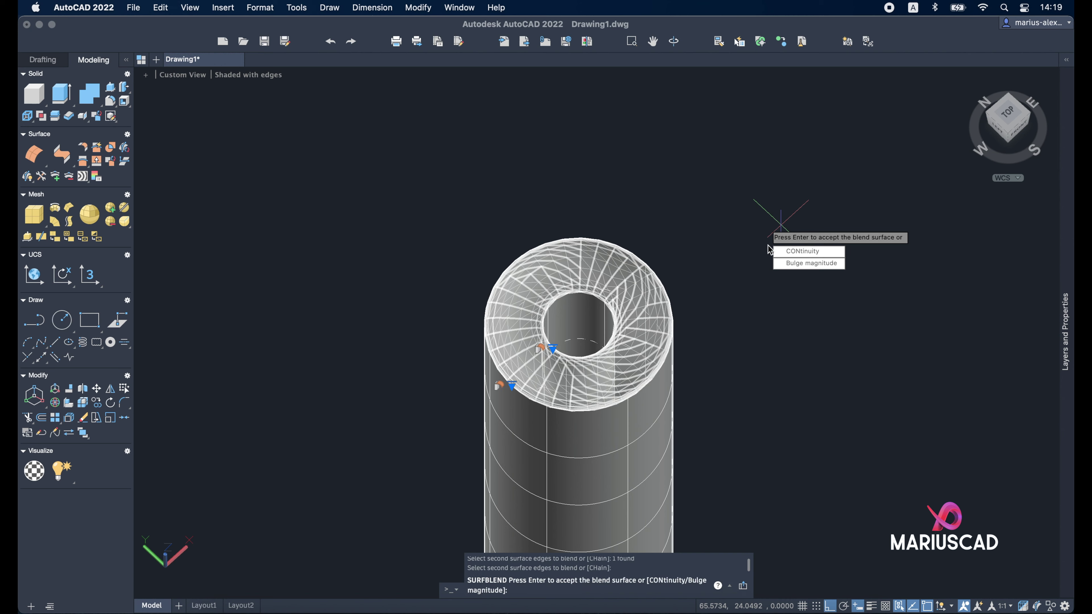
Step: Give both edges a bulge magnitude of 7, creating a domed top cap
click(801, 263)
text(1)
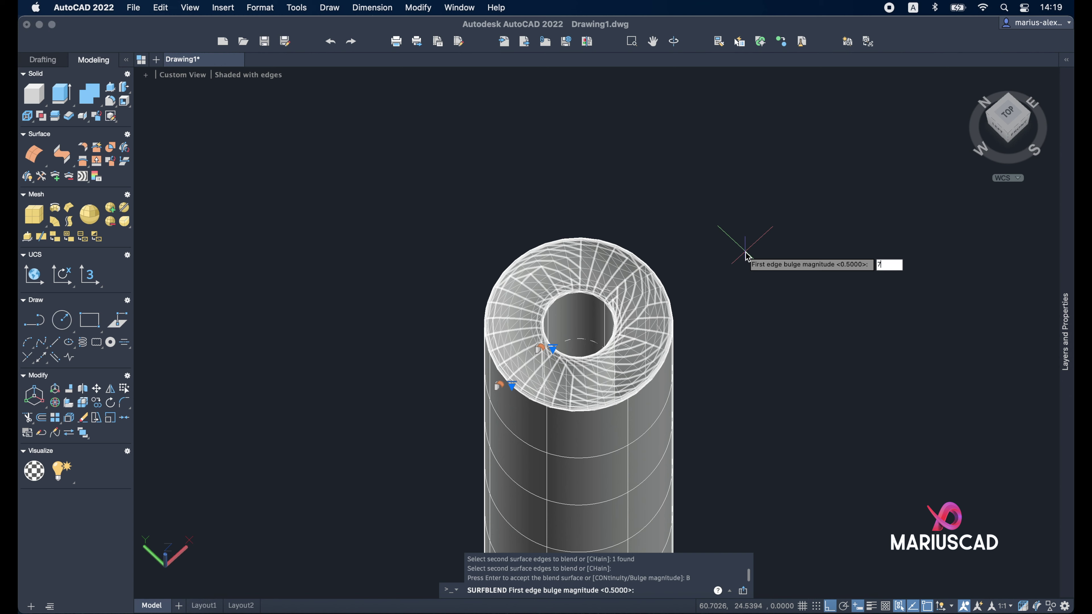
key(Return)
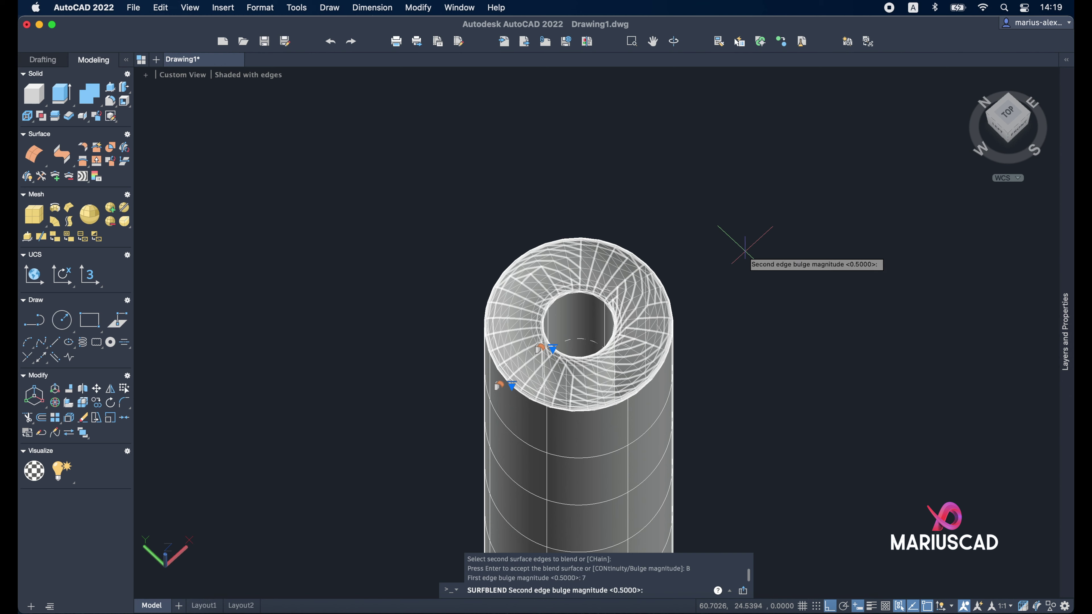
text(7)
key(Return)
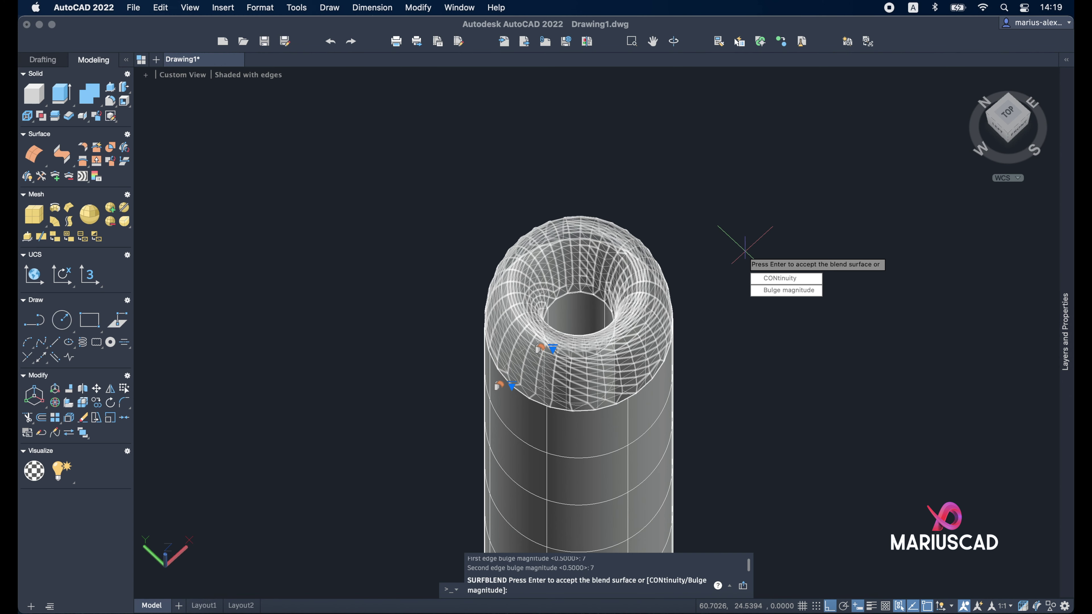
key(Return)
shift+middle_drag(745, 251, 860, 253)
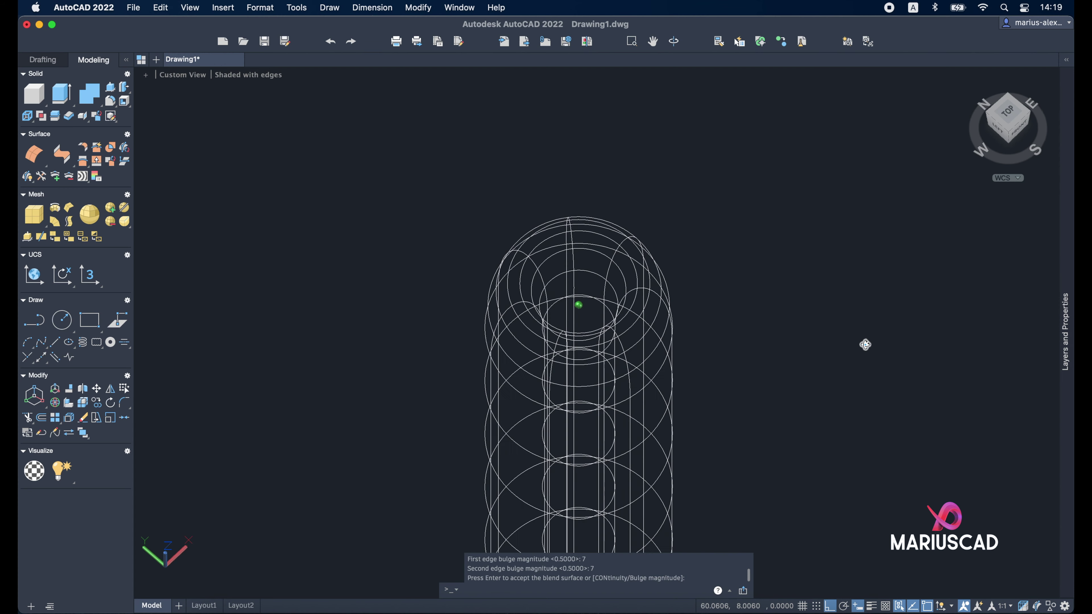
click(659, 296)
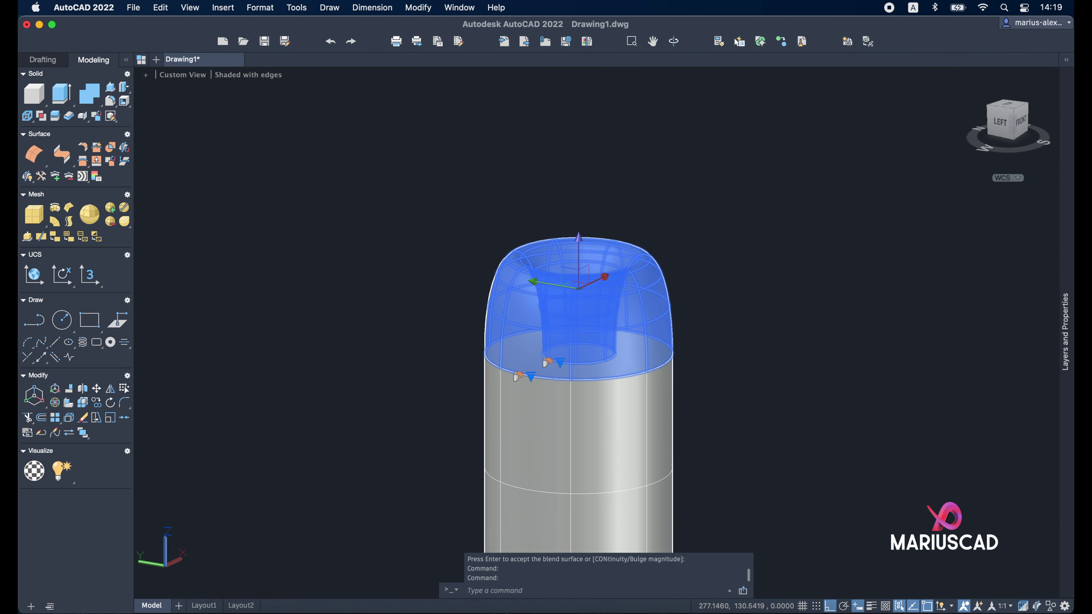
Step: Inspect the cap from above, then erase all 5 objects from the drawing
mouse_move(658, 296)
shift+middle_down()
mouse_move(902, 287)
mouse_move(870, 350)
shift+middle_up()
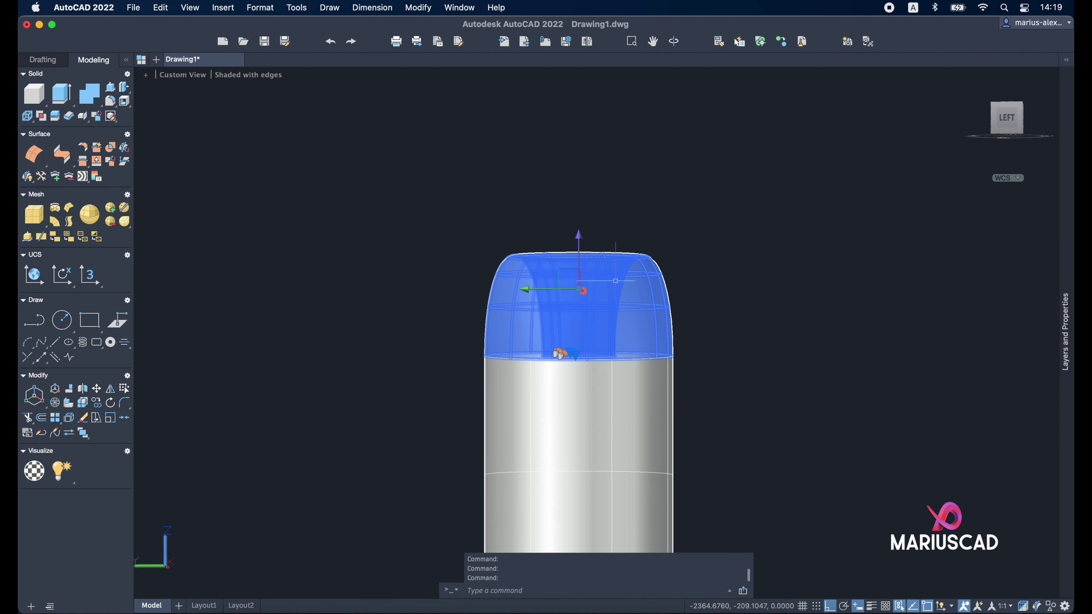
scroll(723, 344, up, 2)
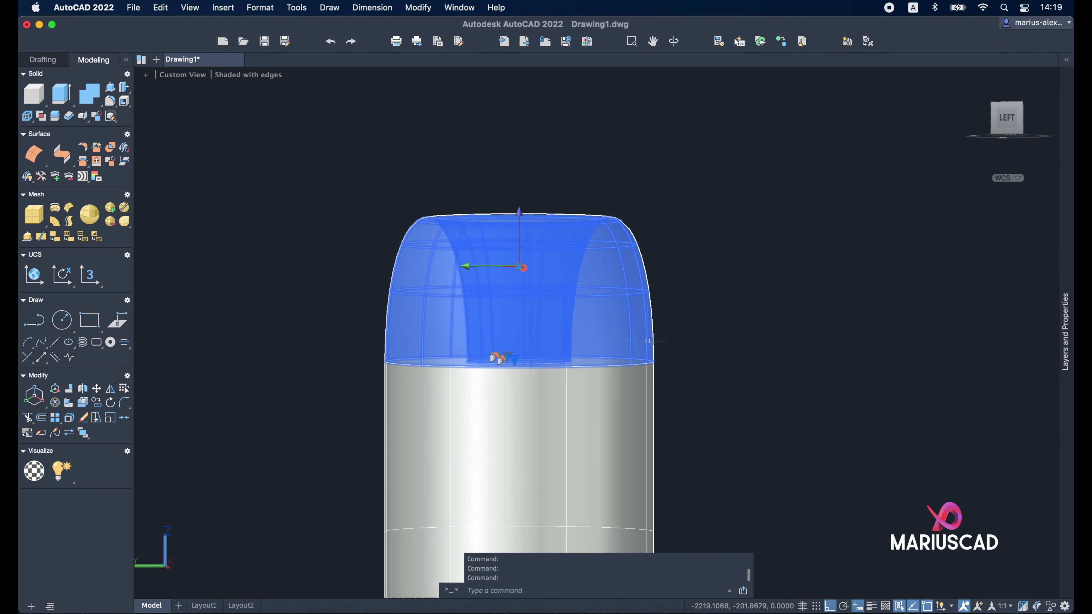
mouse_move(601, 346)
shift+middle_down()
mouse_move(714, 356)
mouse_move(672, 246)
mouse_move(787, 236)
mouse_move(825, 410)
mouse_move(692, 410)
mouse_move(666, 373)
shift+middle_up()
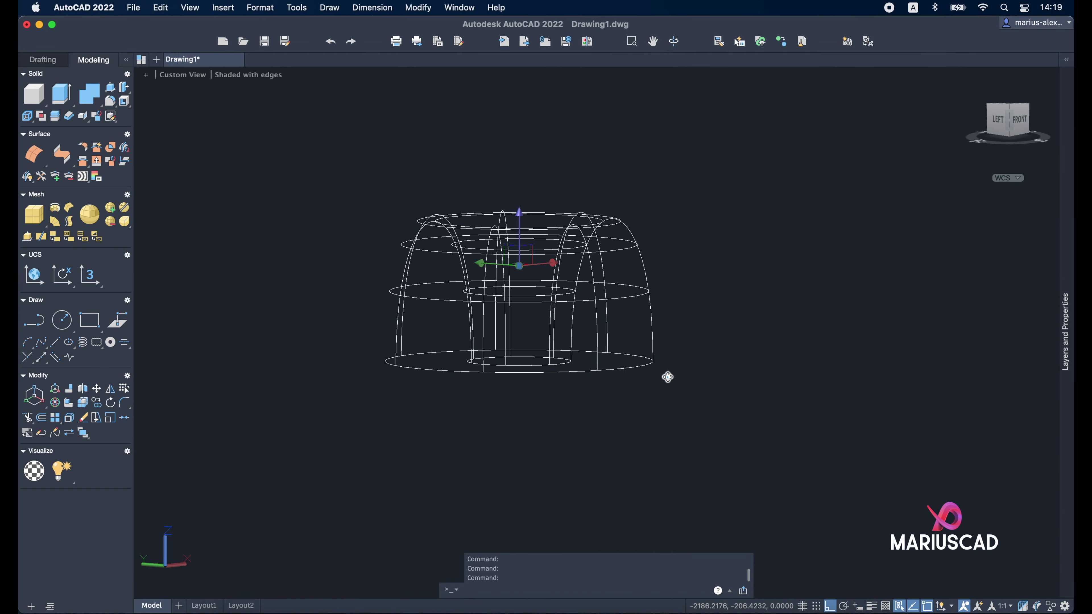
scroll(796, 436, down, 3)
key(ctrl+a)
key(Delete)
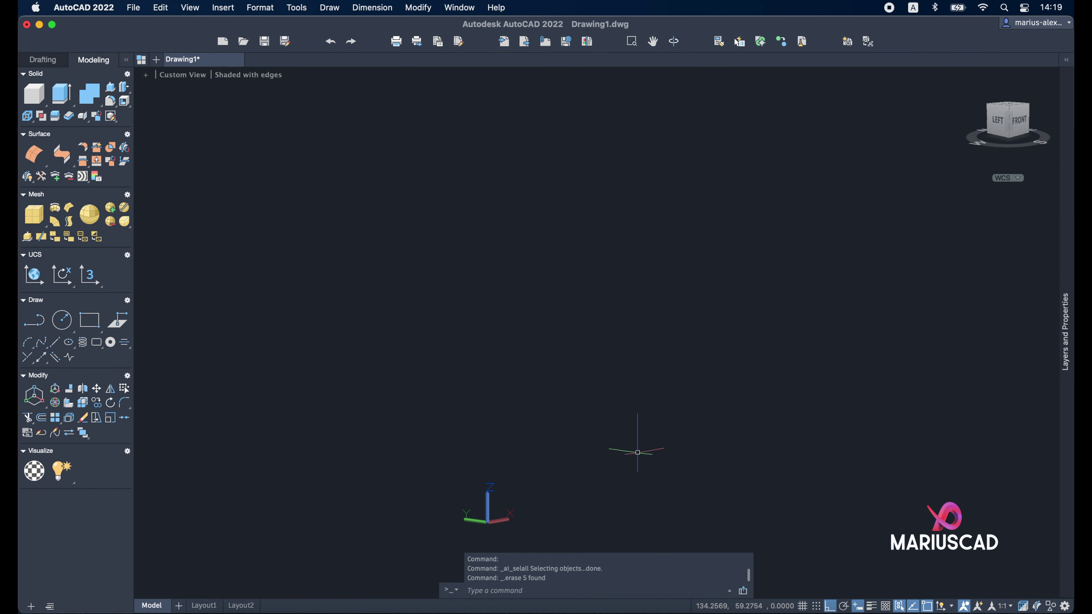
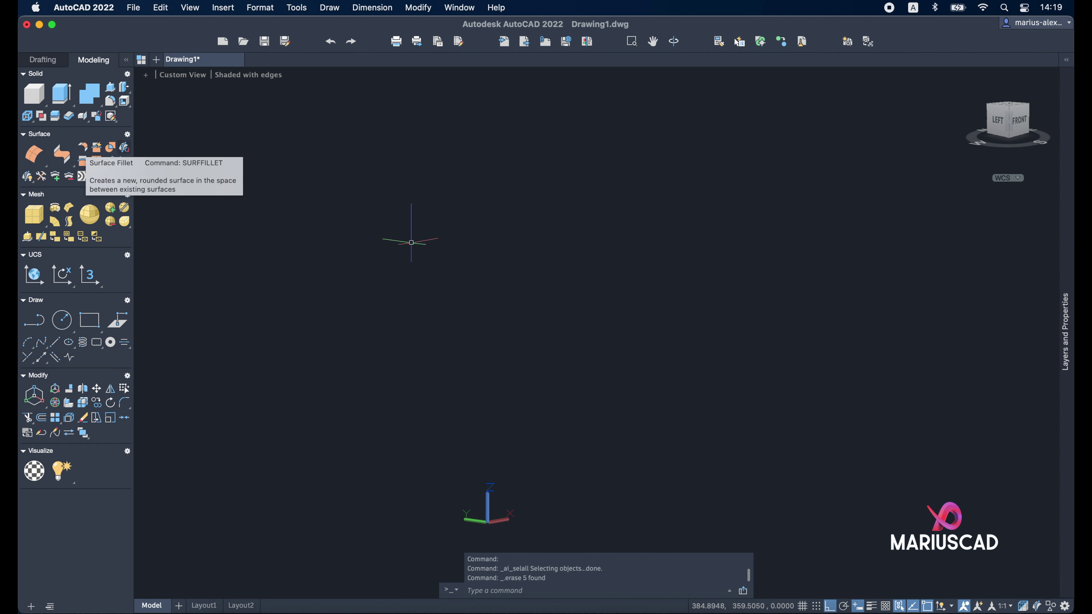
Step: Draw a 10-unit line from a picked start point
shift+middle_drag(639, 365, 640, 368)
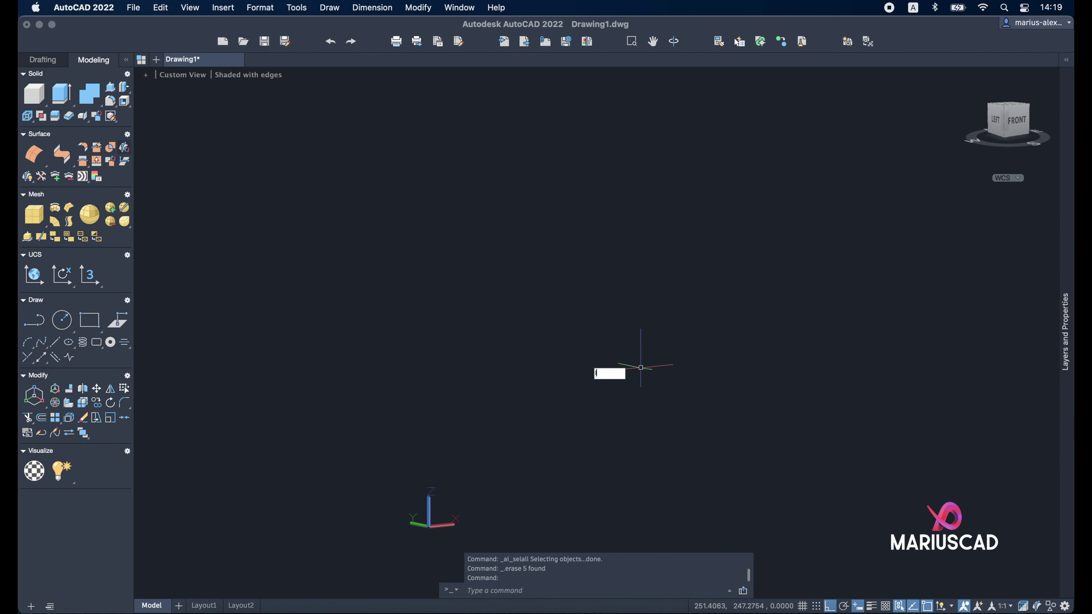
text(line)
key(Return)
click(673, 460)
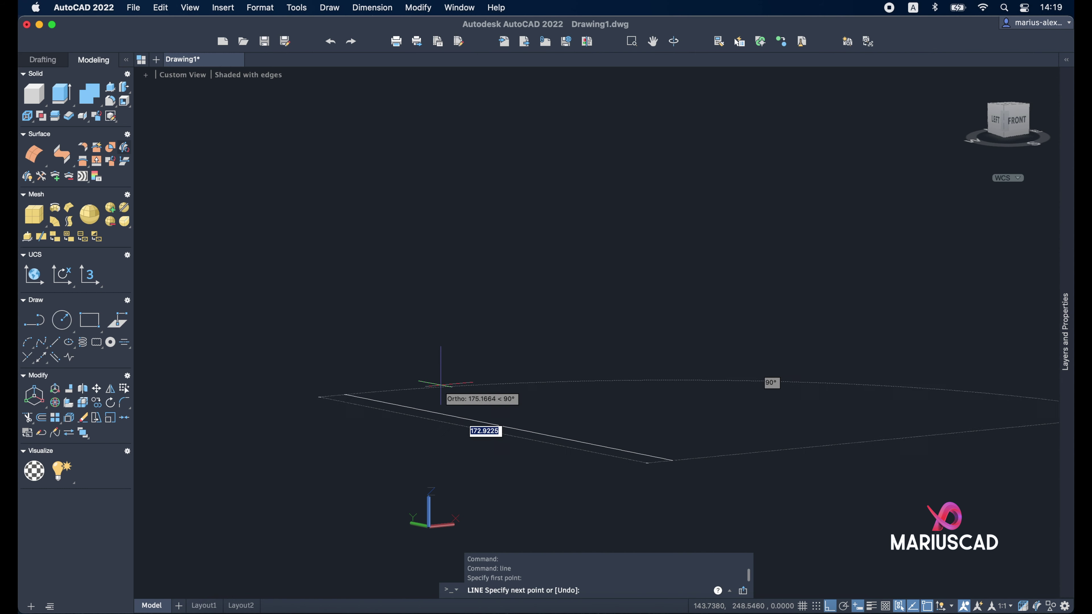
text(10)
key(Return)
key(Escape)
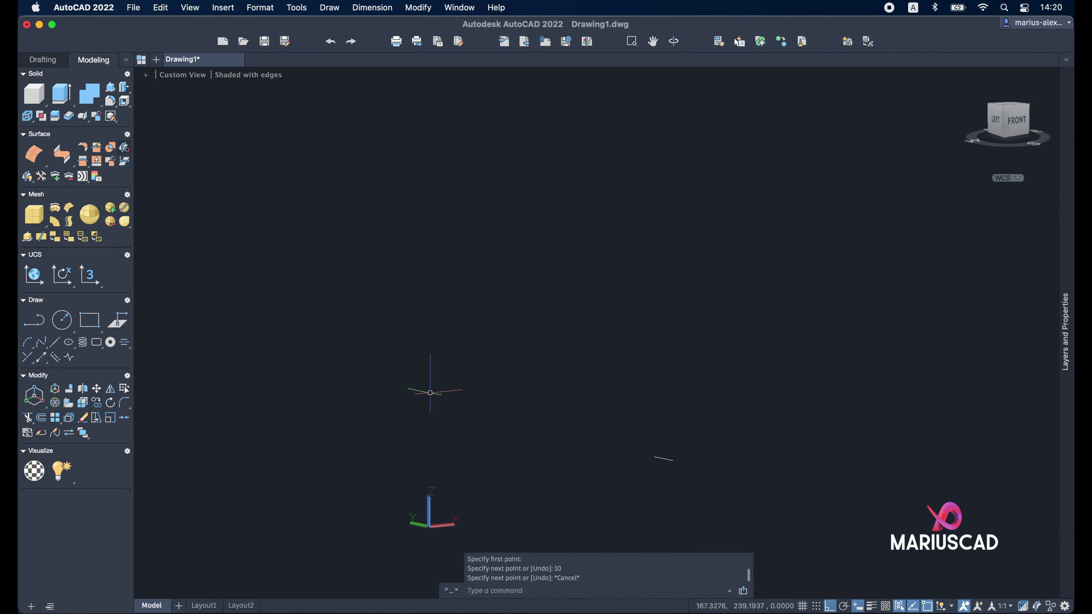
Step: Copy the line 10 units directly above the original
shift+middle_drag(673, 354, 658, 383)
scroll(659, 389, up, 5)
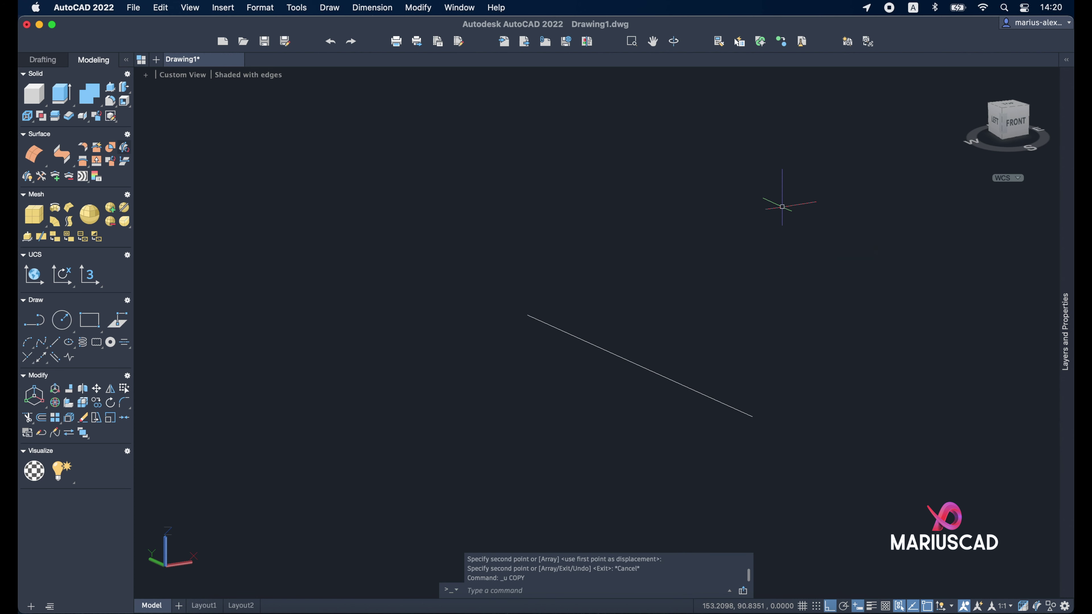
click(743, 438)
click(645, 321)
key(Return)
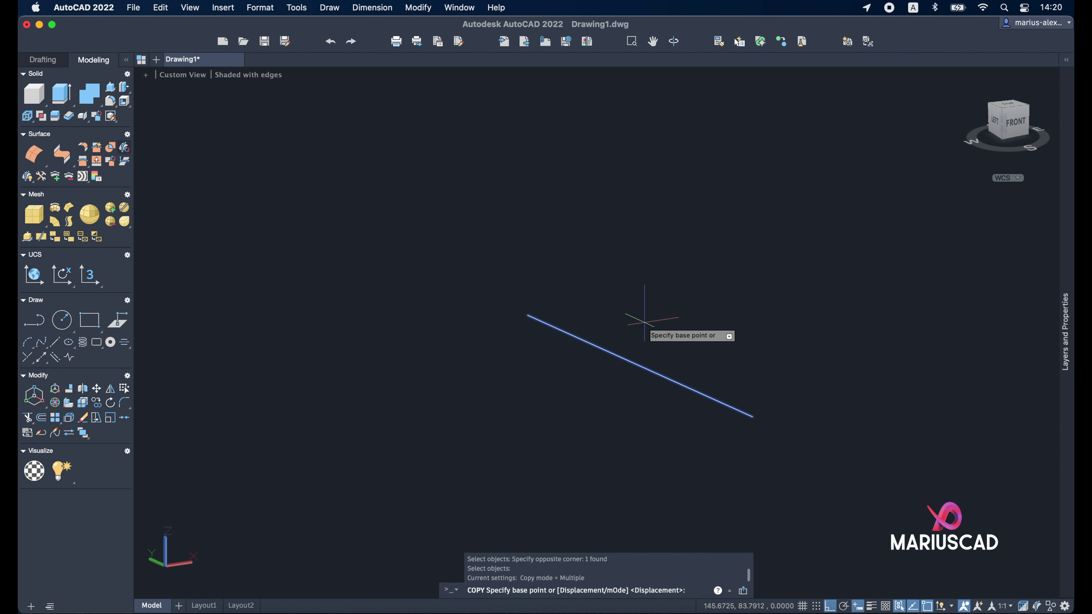
click(877, 436)
text(10)
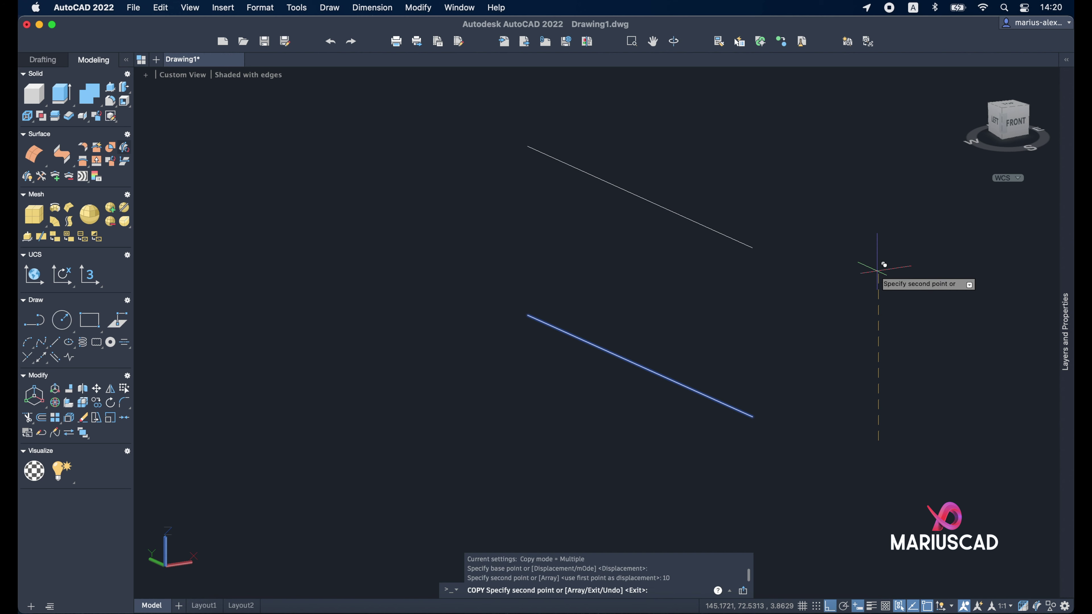
key(Return)
key(Escape)
scroll(652, 380, down, 5)
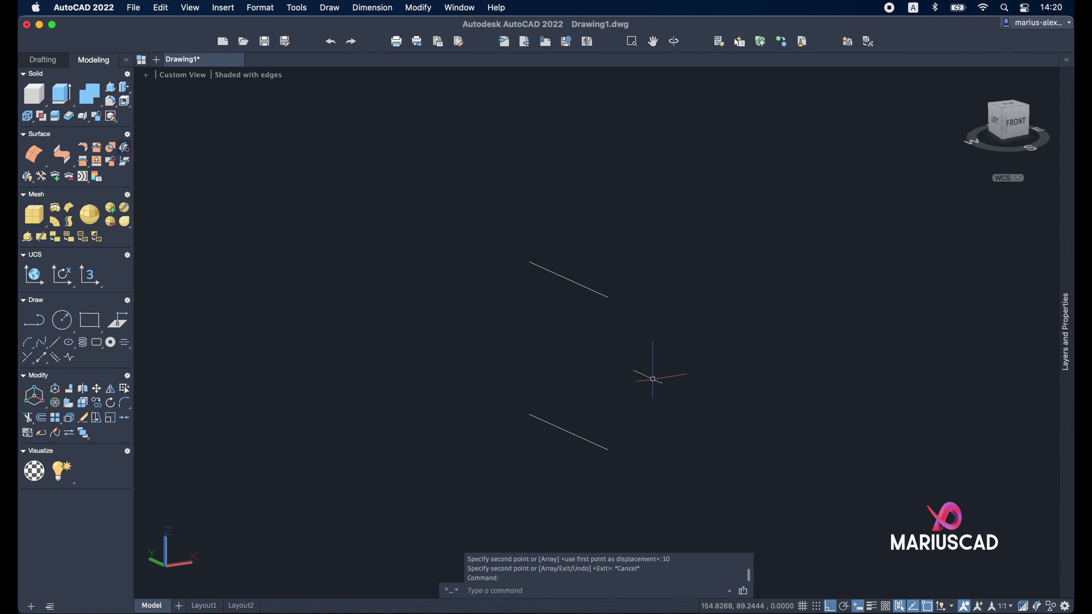
Step: Press-pull the lower line into a 10-high surface and extend its top edge upward
text(pres)
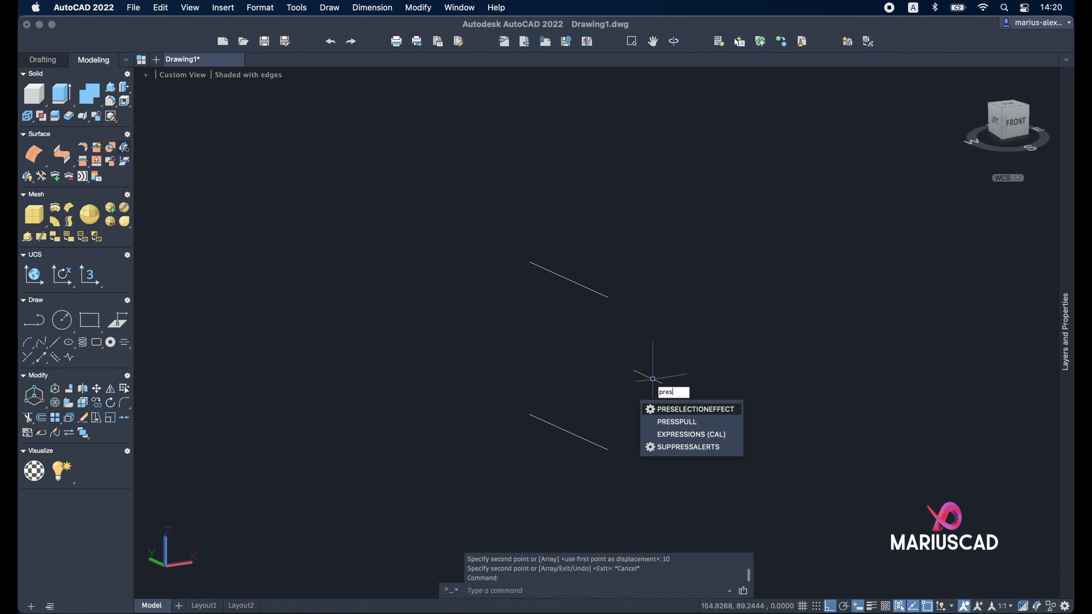
key(Return)
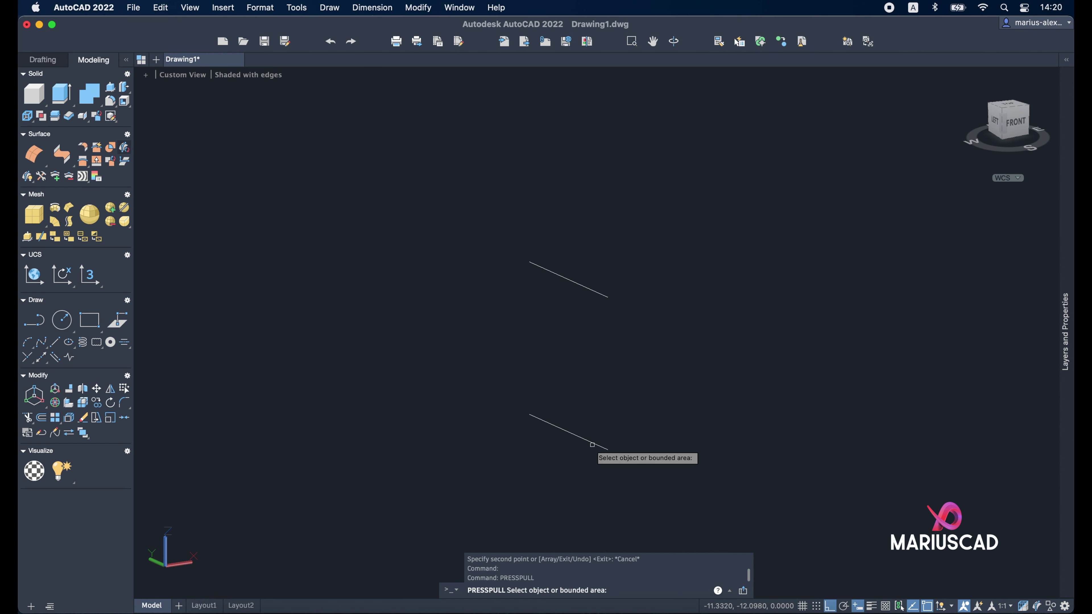
click(592, 446)
text(10)
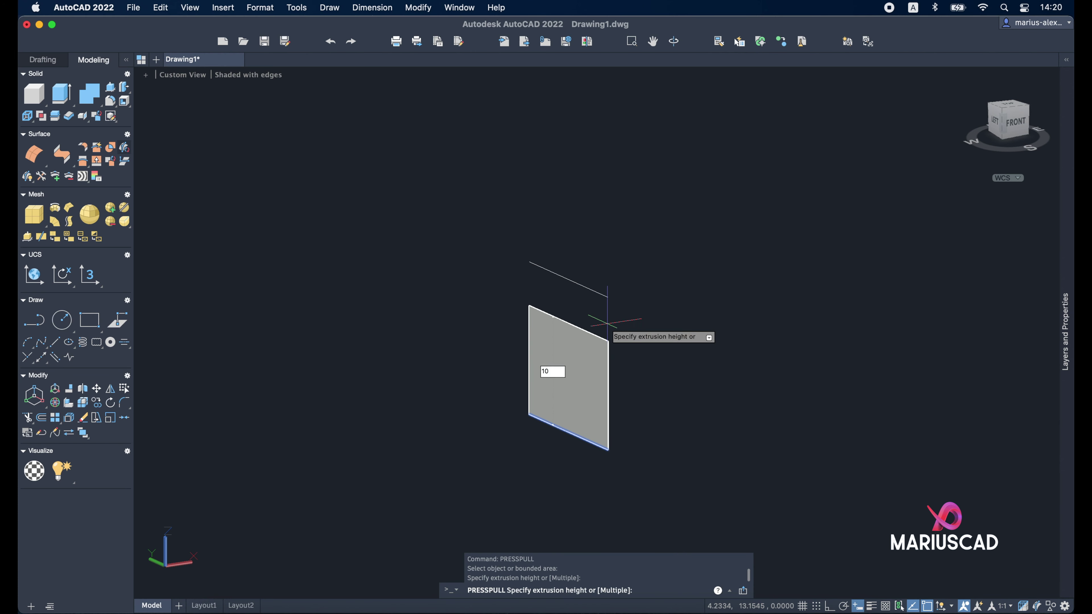
key(Return)
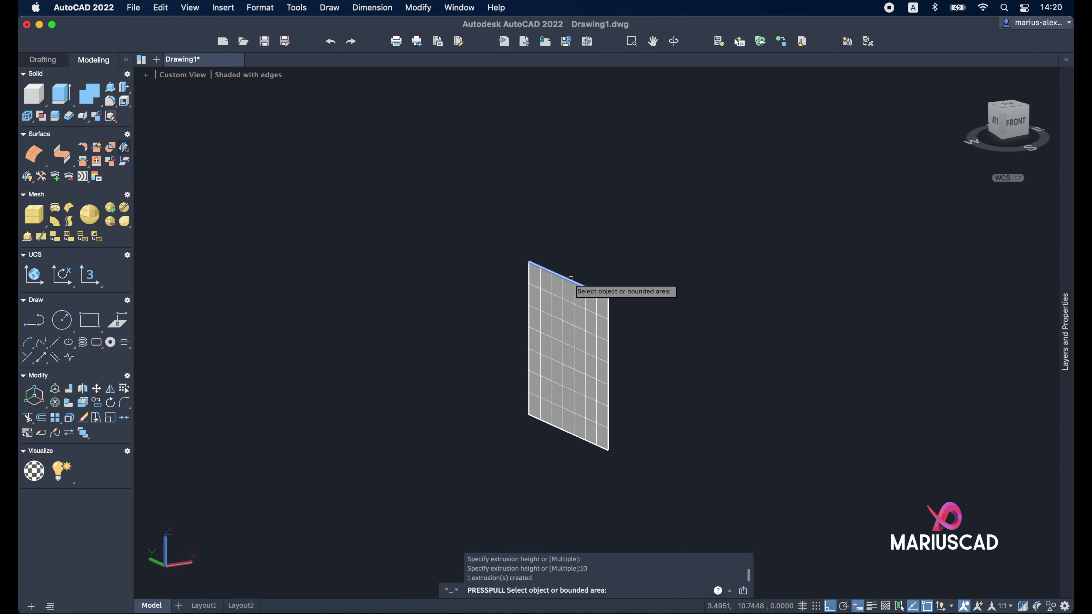
click(570, 278)
click(571, 155)
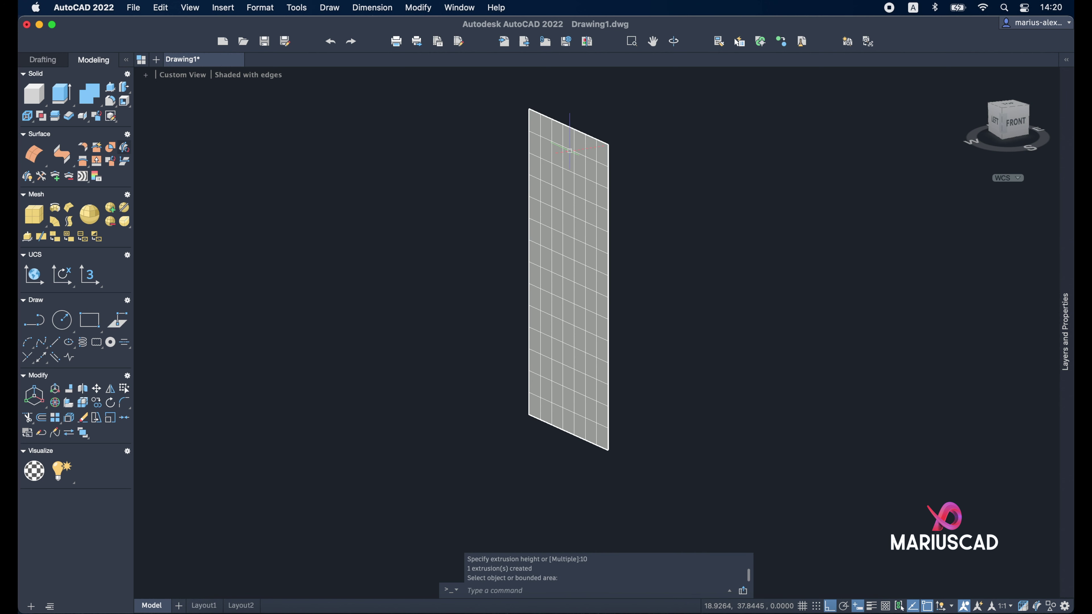
Step: Rotate the upper surface with 3DROTATE so it lies flat
click(674, 224)
click(560, 159)
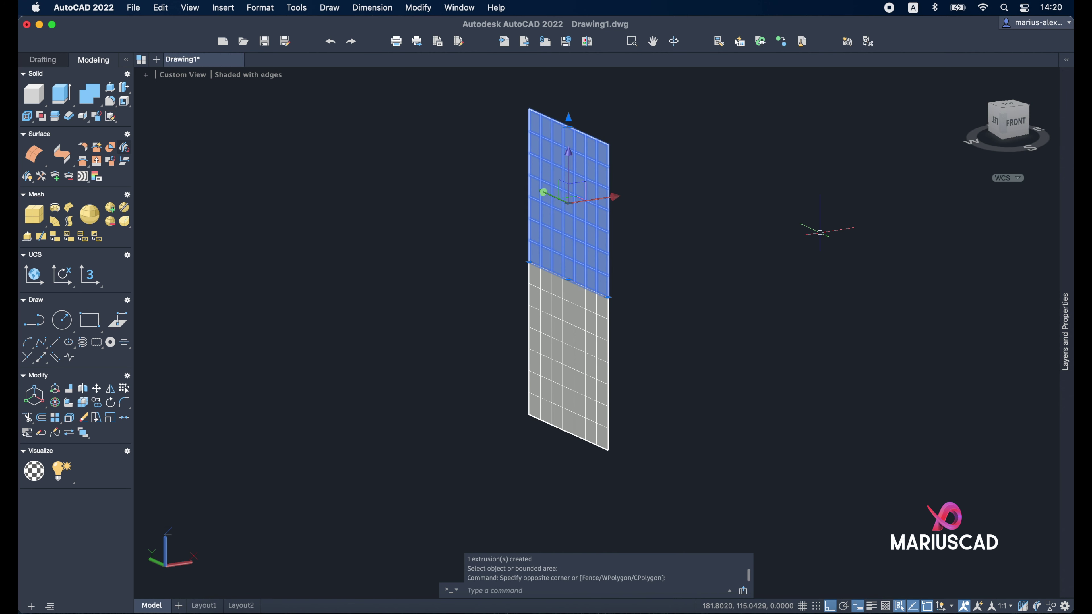
text(3d)
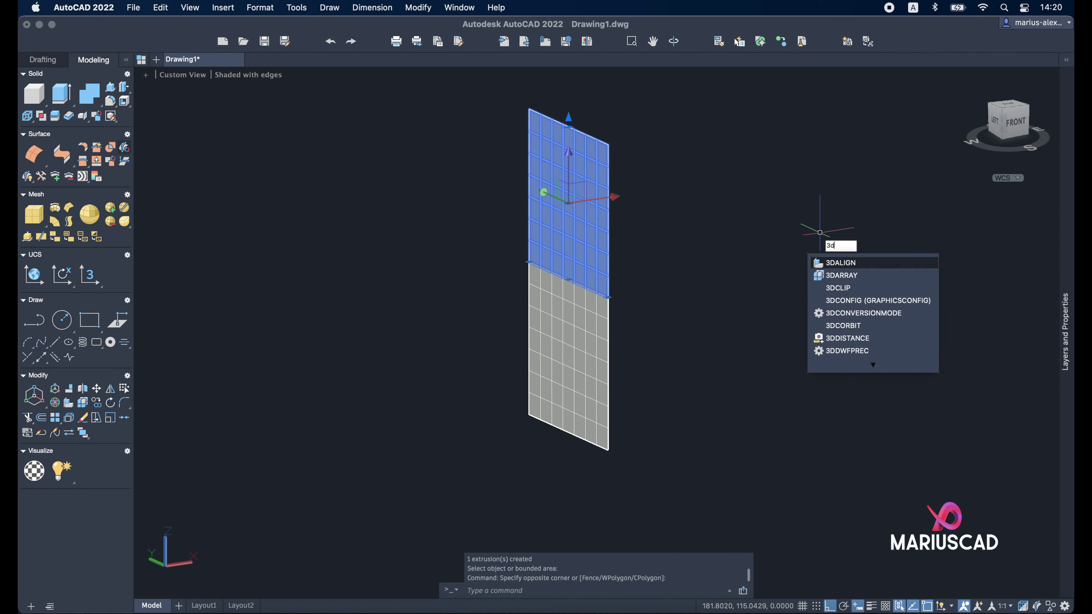
text(r)
key(Return)
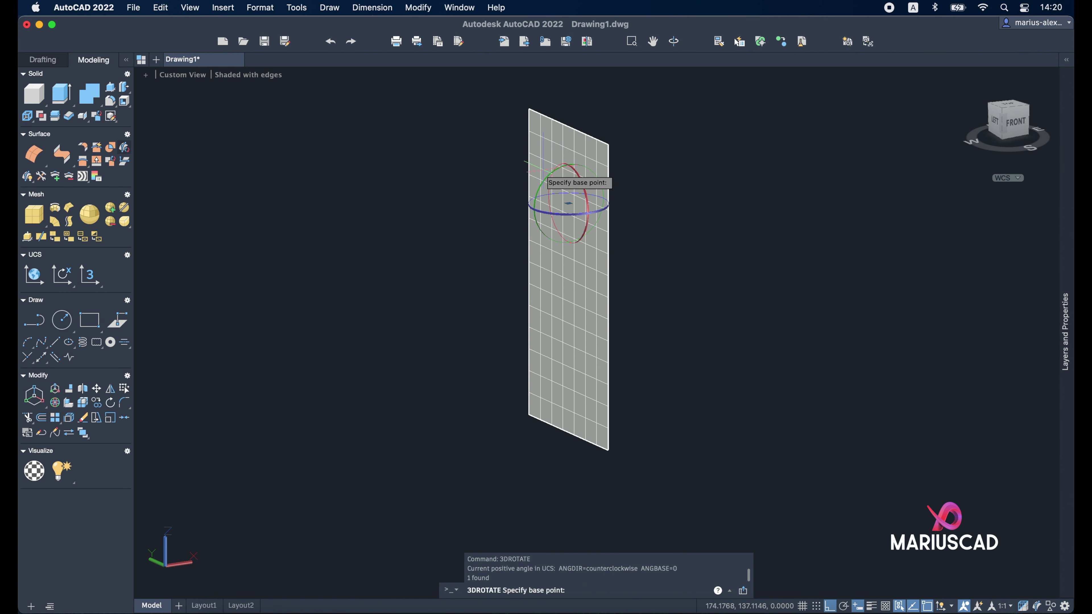
click(544, 178)
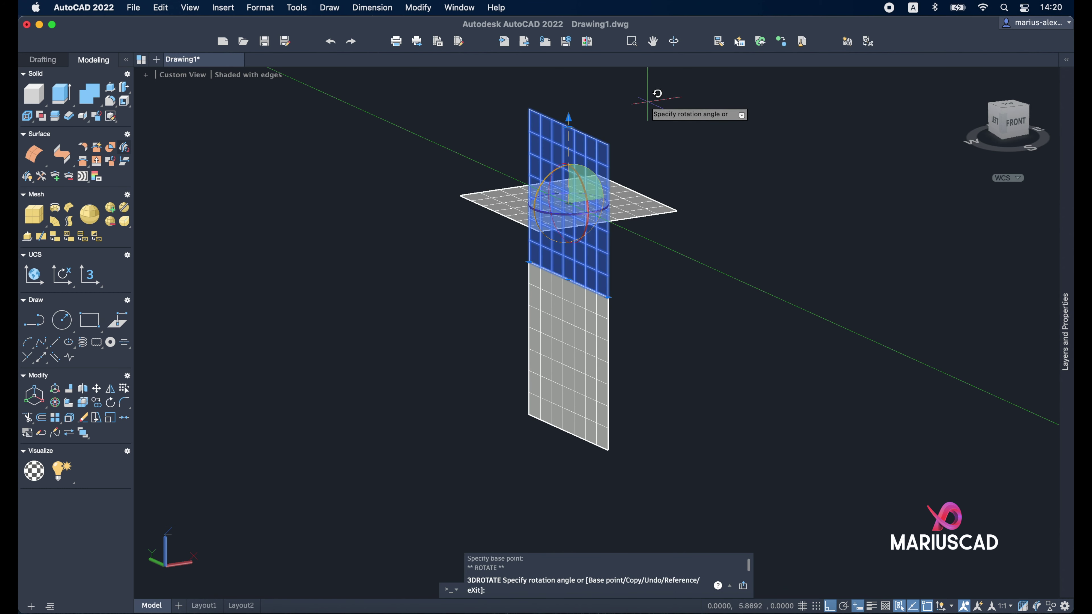
key(Escape)
Step: Move the flat surface down 5 units
text(m)
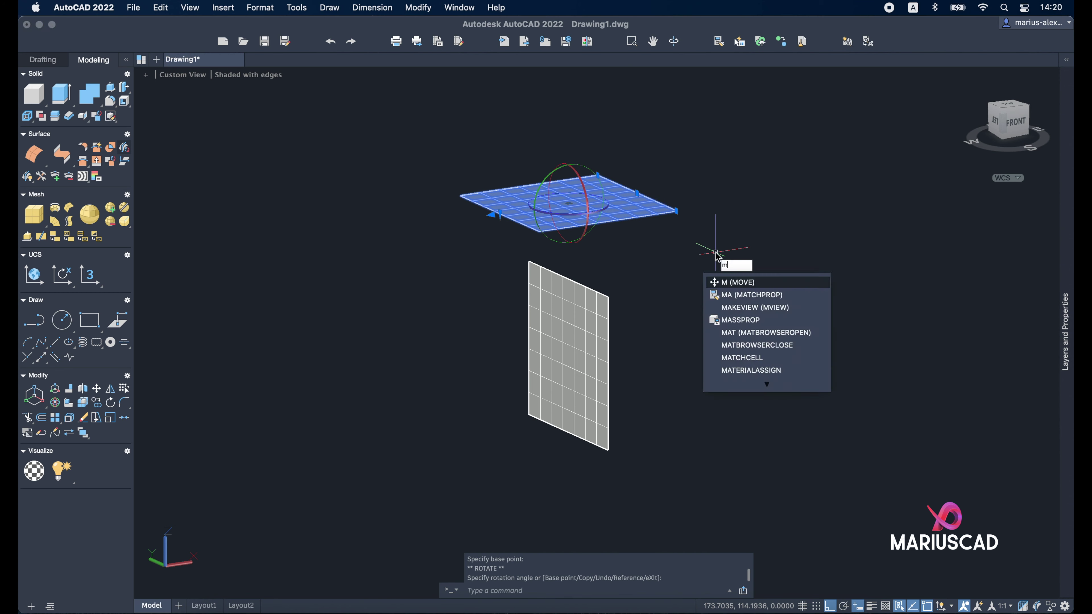
key(Return)
click(809, 165)
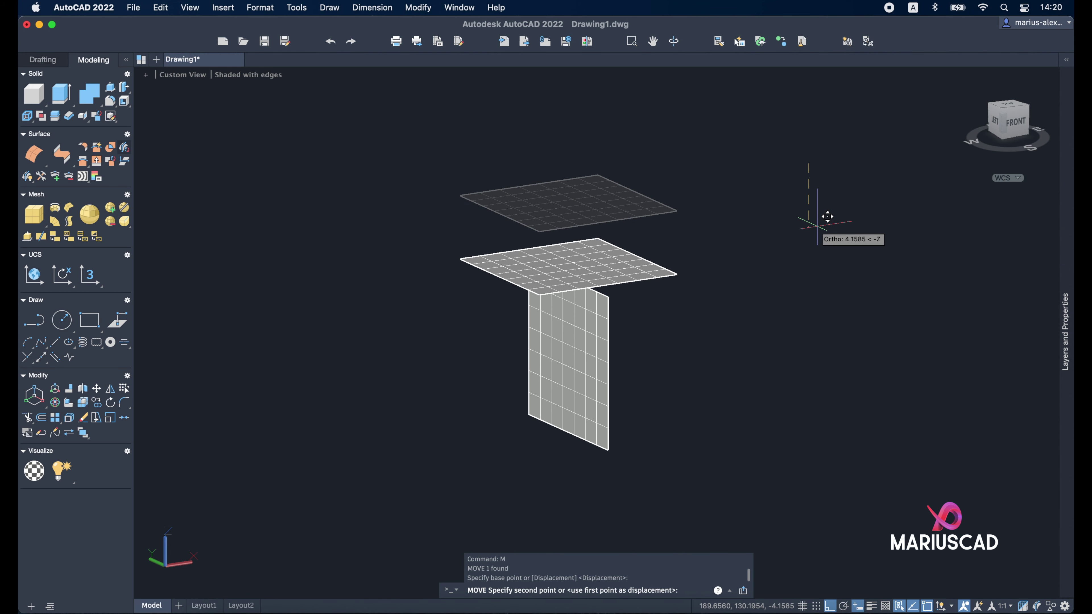
text(5)
key(Return)
Step: Reselect the flat surface and move it onto the upright surface's top edge
click(709, 348)
click(617, 224)
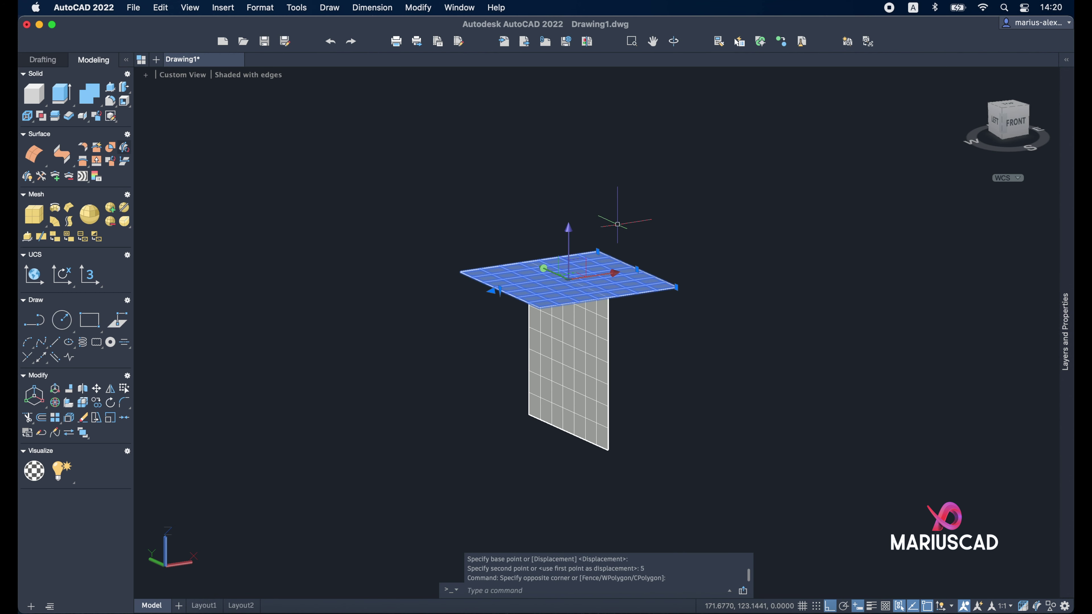
text(m)
key(Return)
click(537, 177)
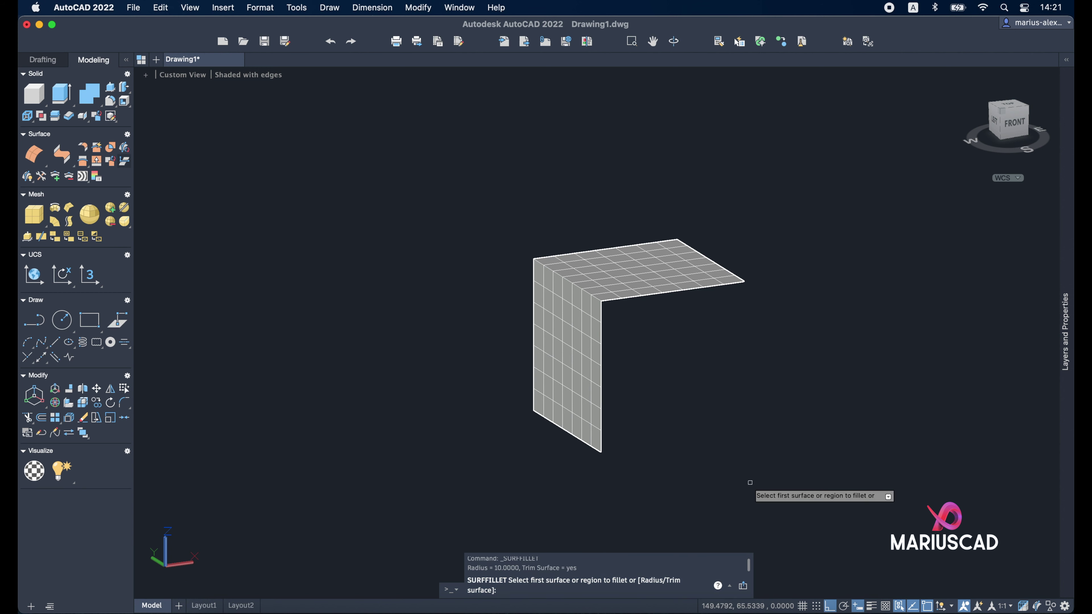
Step: Fillet the top and vertical surfaces with radius 2 for a rounded bend
key(Return)
text(2)
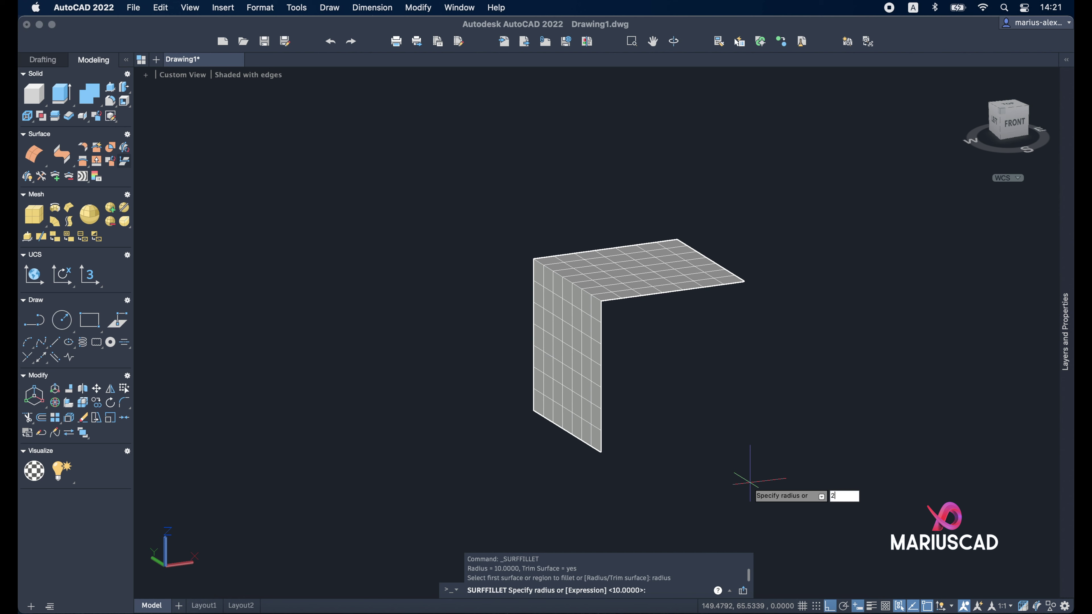
key(Return)
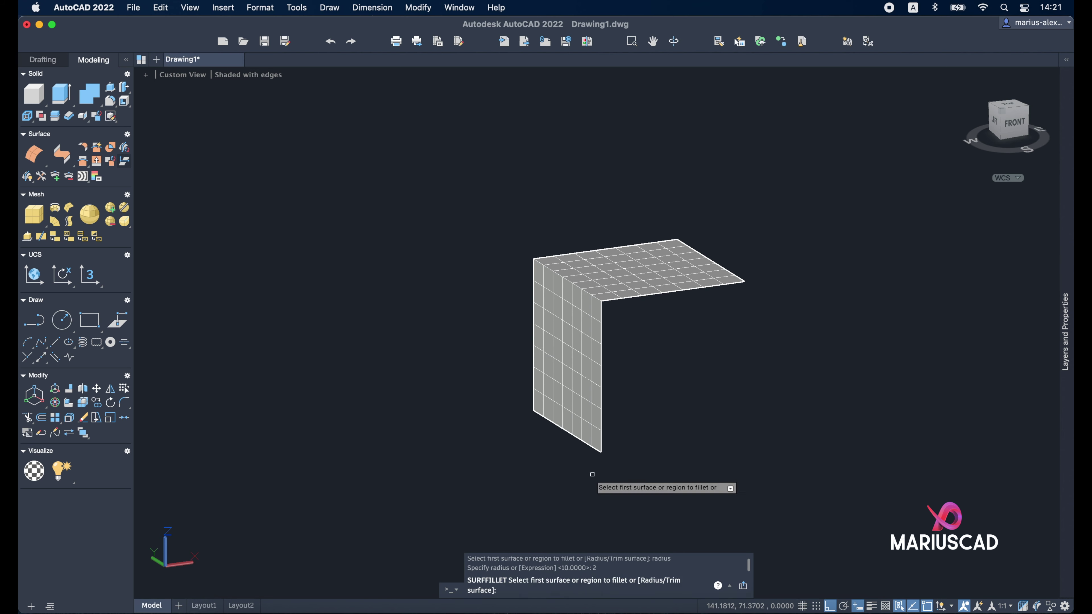
click(630, 270)
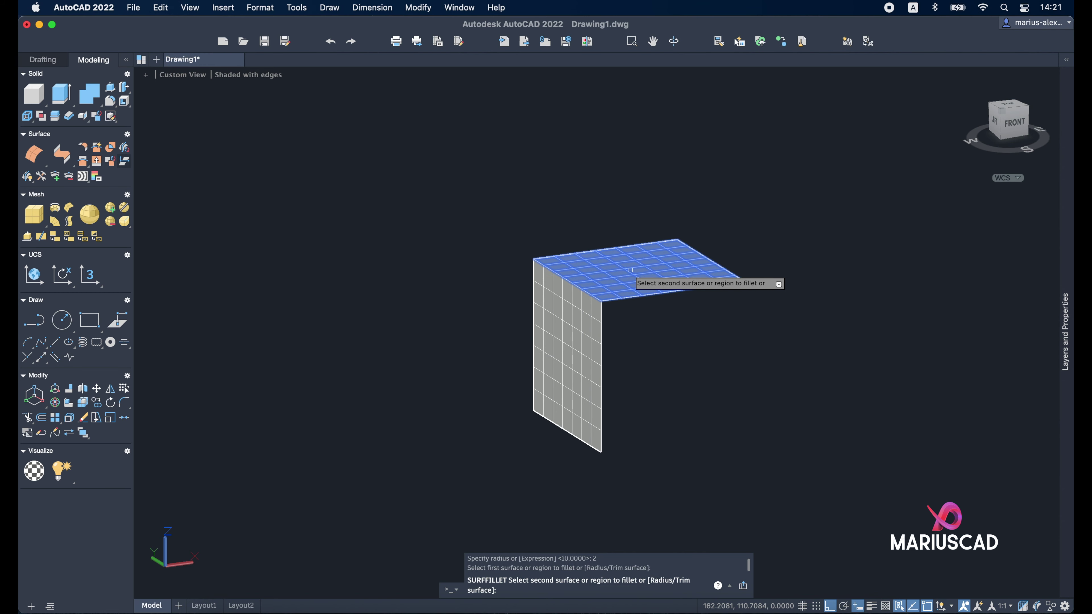
click(587, 337)
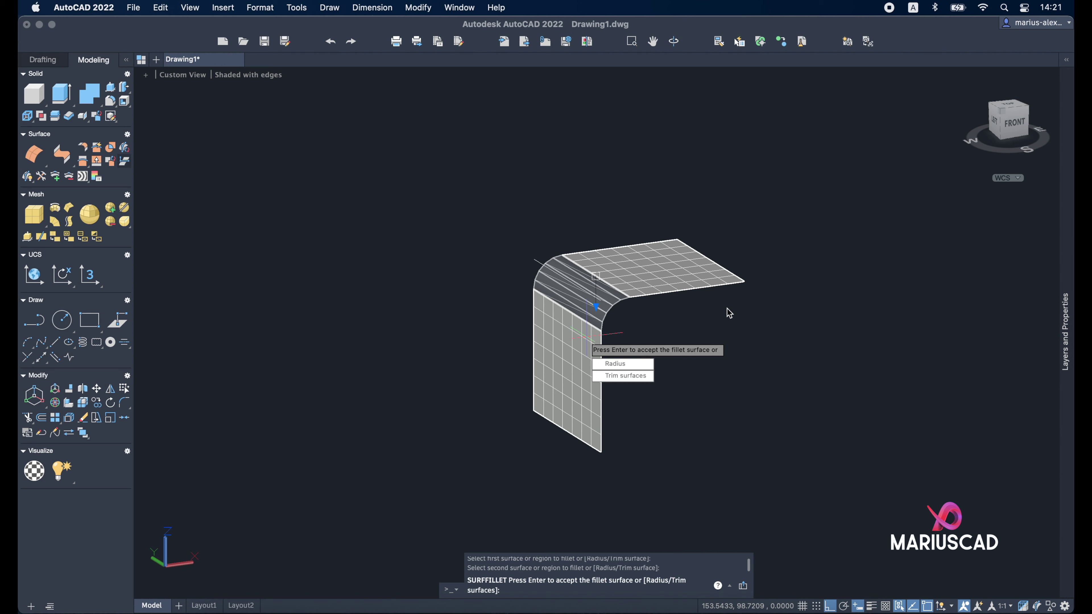
key(Return)
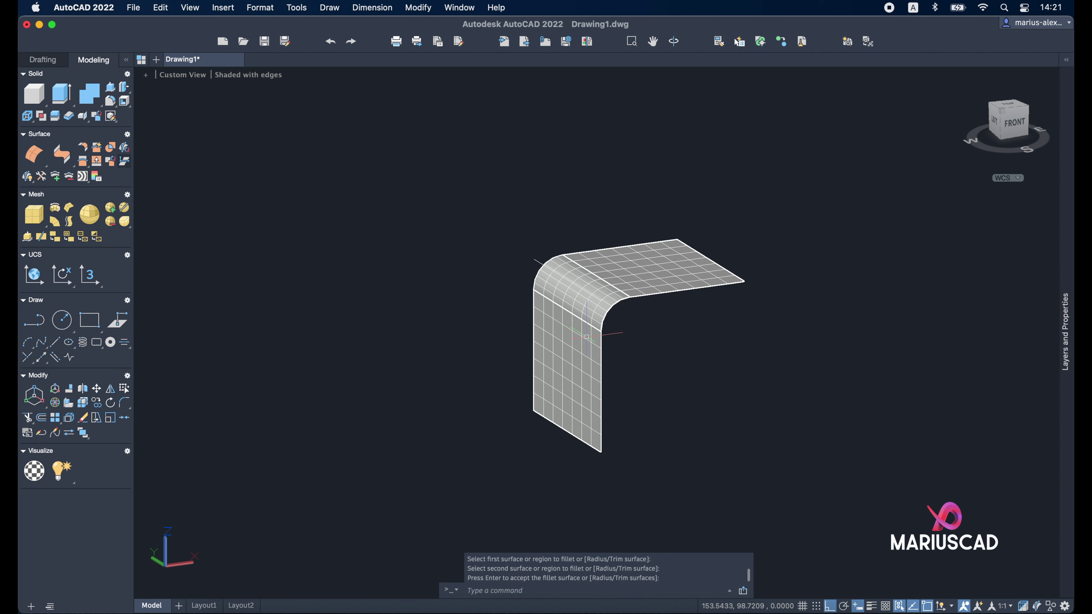
Step: Orbit around the filleted sheet and select its three surfaces to check the result
scroll(625, 381, up, 5)
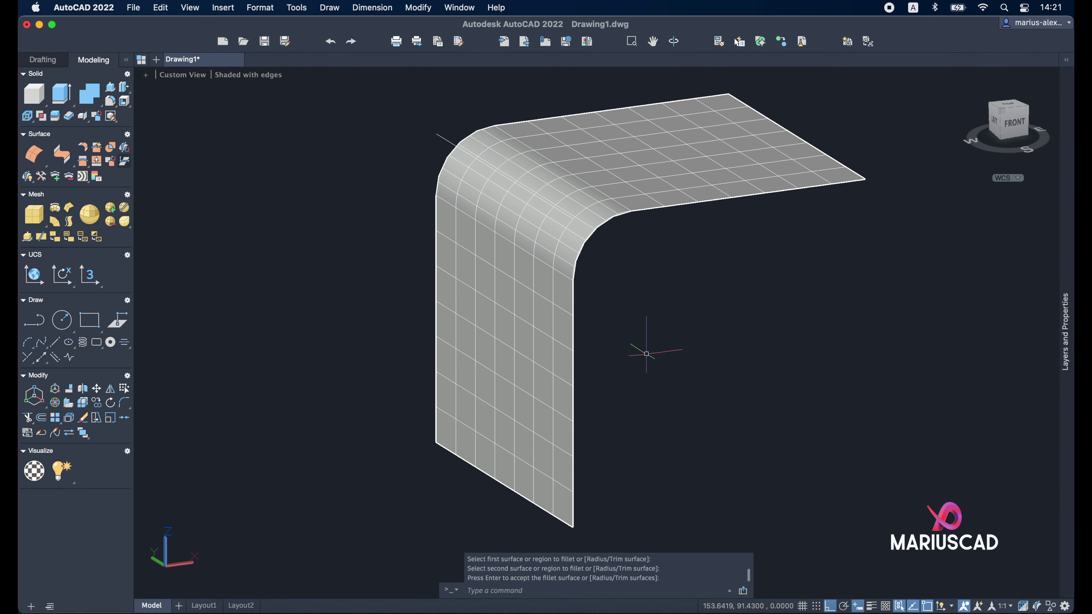
mouse_move(638, 352)
shift+middle_down()
mouse_move(727, 380)
mouse_move(637, 392)
mouse_move(671, 327)
shift+middle_up()
click(680, 209)
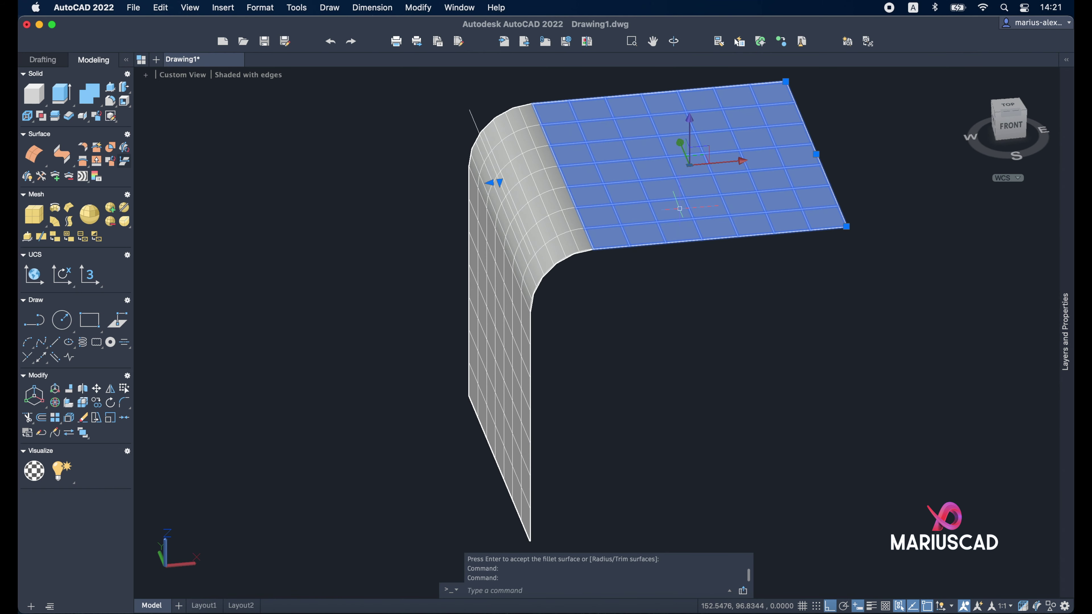
click(550, 233)
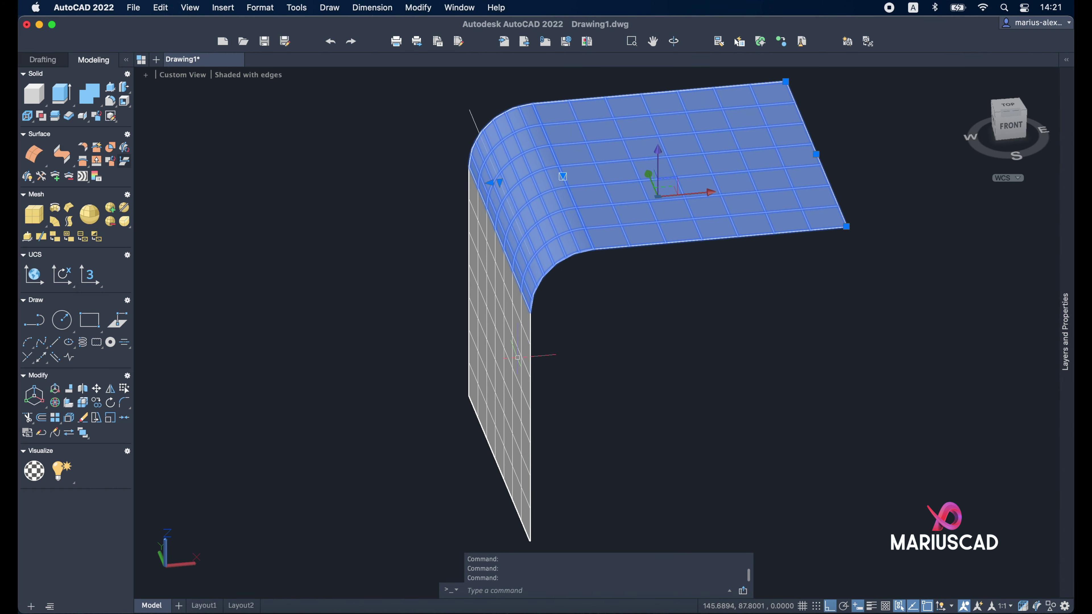
click(503, 340)
shift+middle_drag(617, 361, 500, 144)
key(Escape)
Step: Delete the leftover thin line, then select everything in the drawing
click(511, 134)
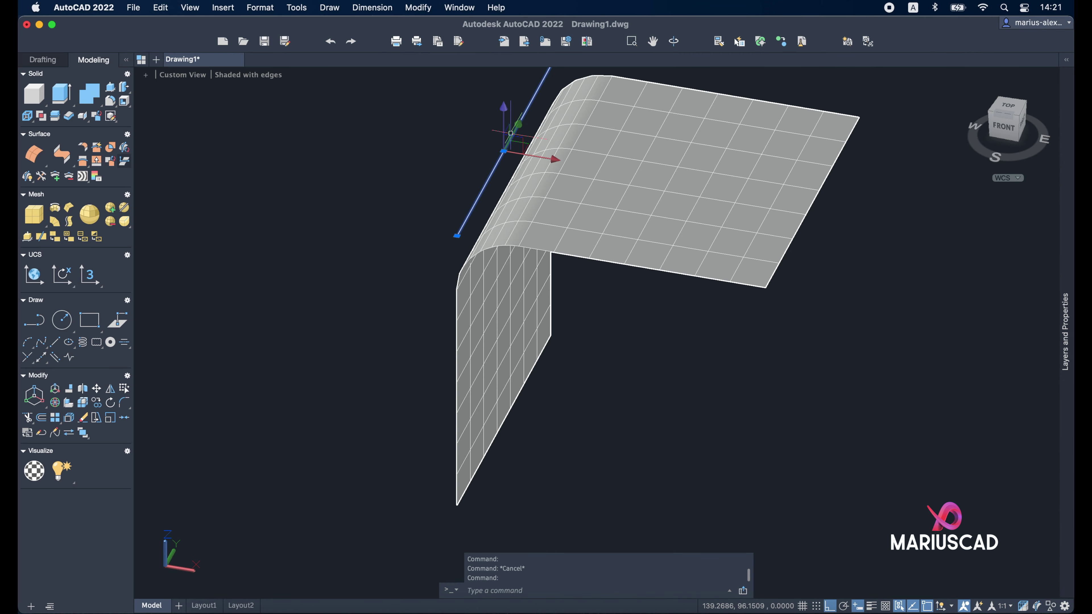
key(Delete)
mouse_move(503, 130)
shift+middle_down()
mouse_move(619, 135)
mouse_move(647, 119)
mouse_move(606, 245)
shift+middle_up()
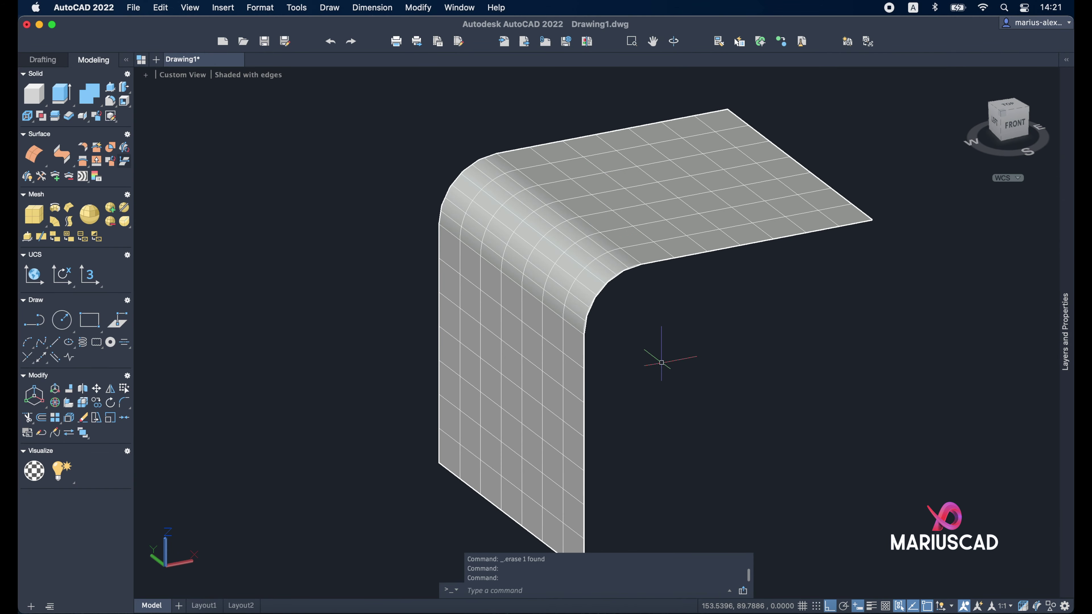
shift+middle_drag(661, 363, 694, 280)
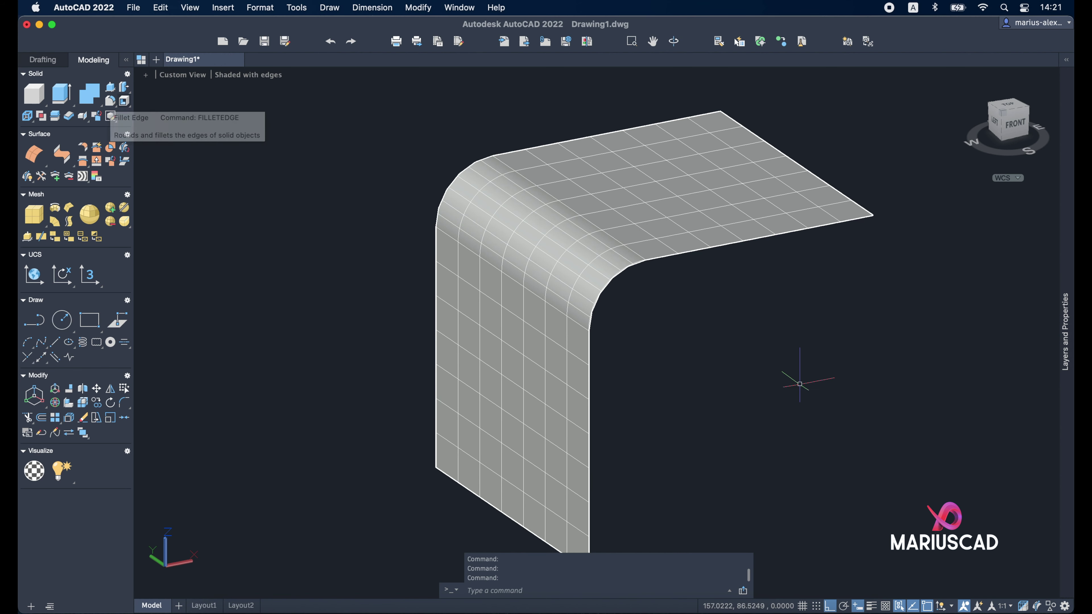
key(super+a)
Step: Erase the old surfaces and draw a tall solid box with BOX
key(Delete)
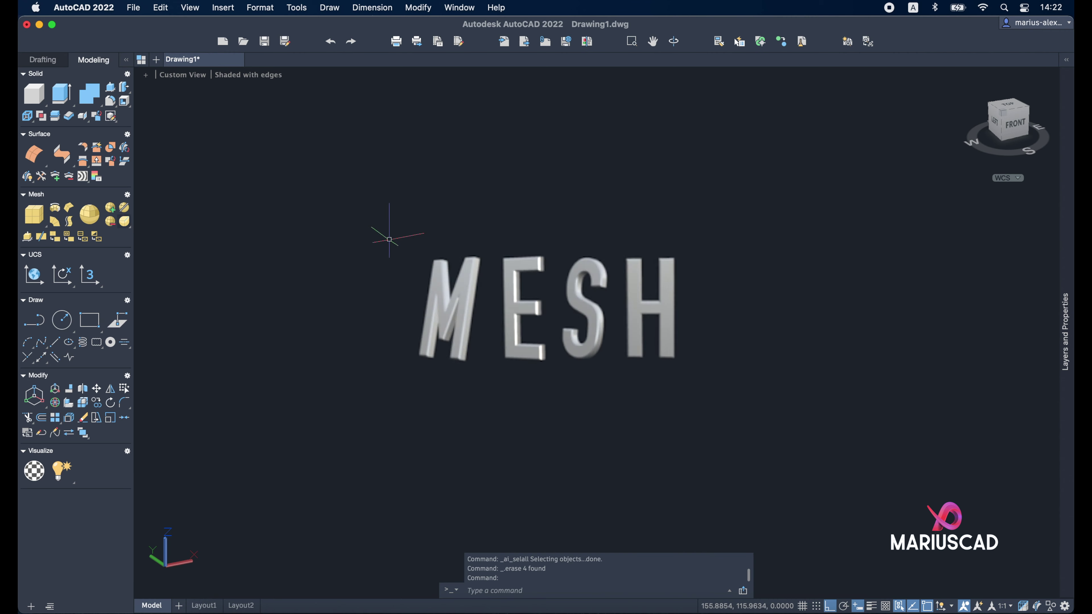
text(box)
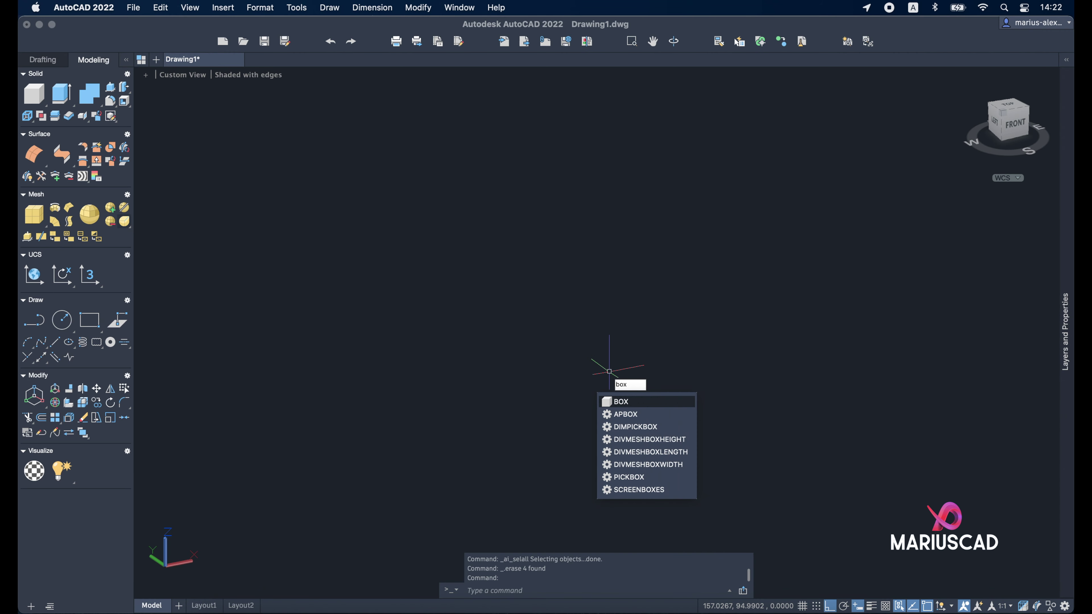
key(Return)
click(544, 486)
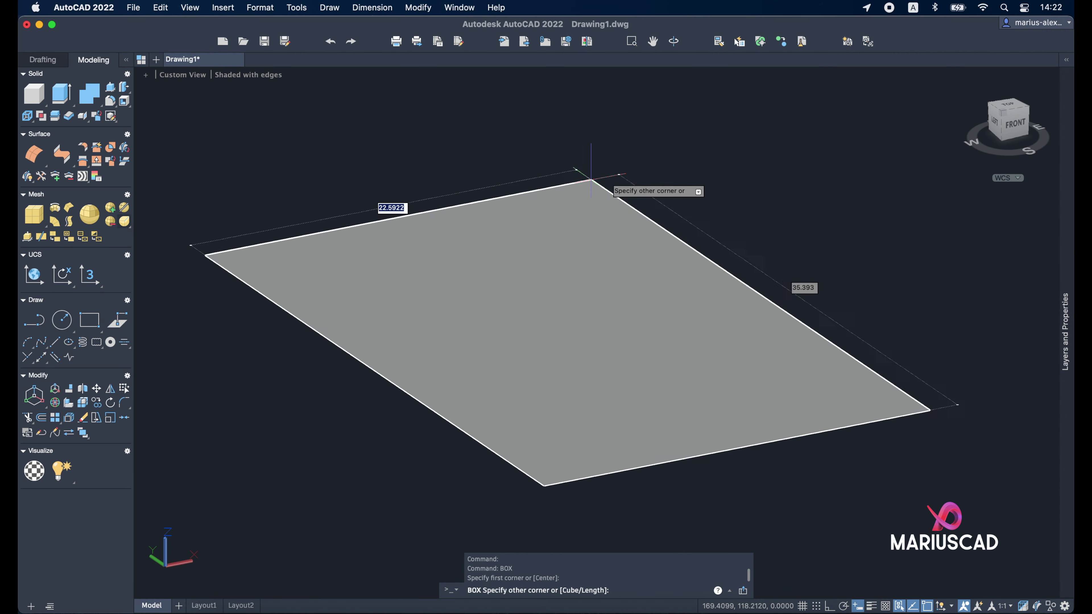
click(591, 179)
scroll(596, 108, down, 5)
middle_drag(585, 103, 576, 344)
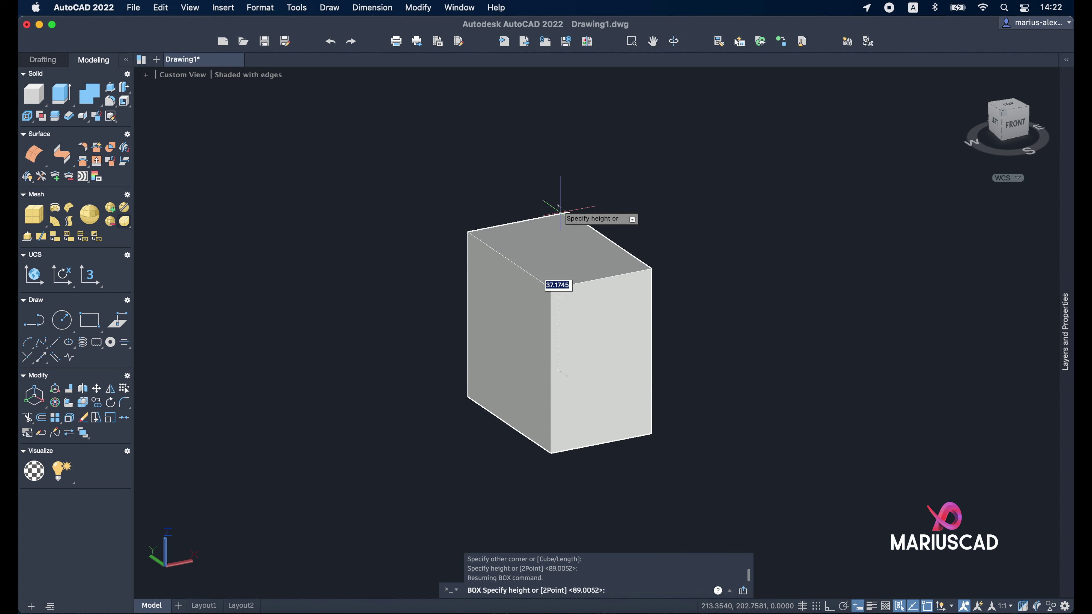
click(567, 99)
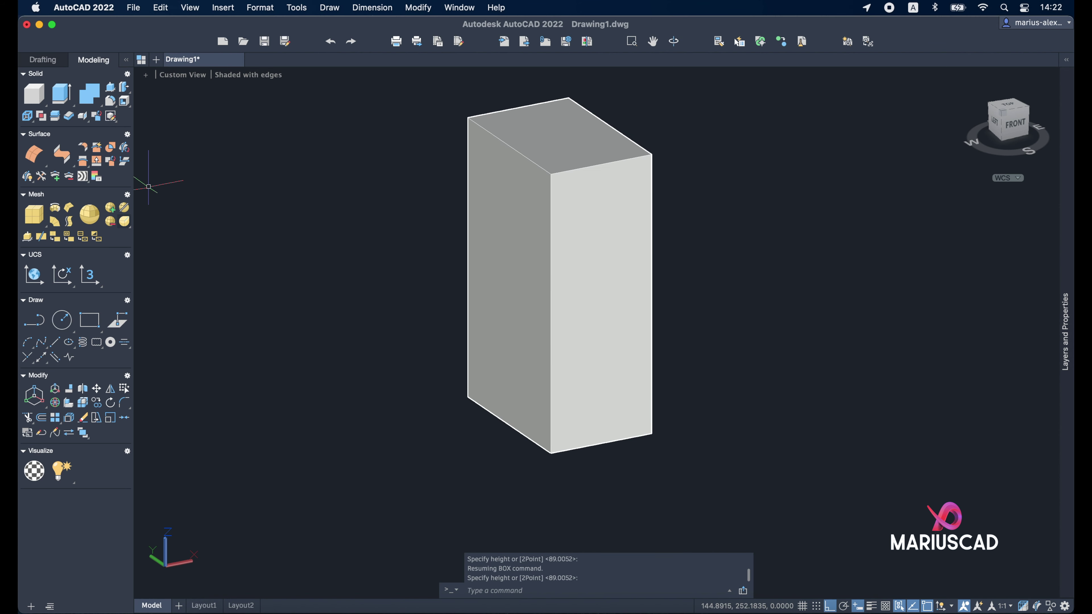
Step: Convert the box into a smooth mesh object
click(89, 214)
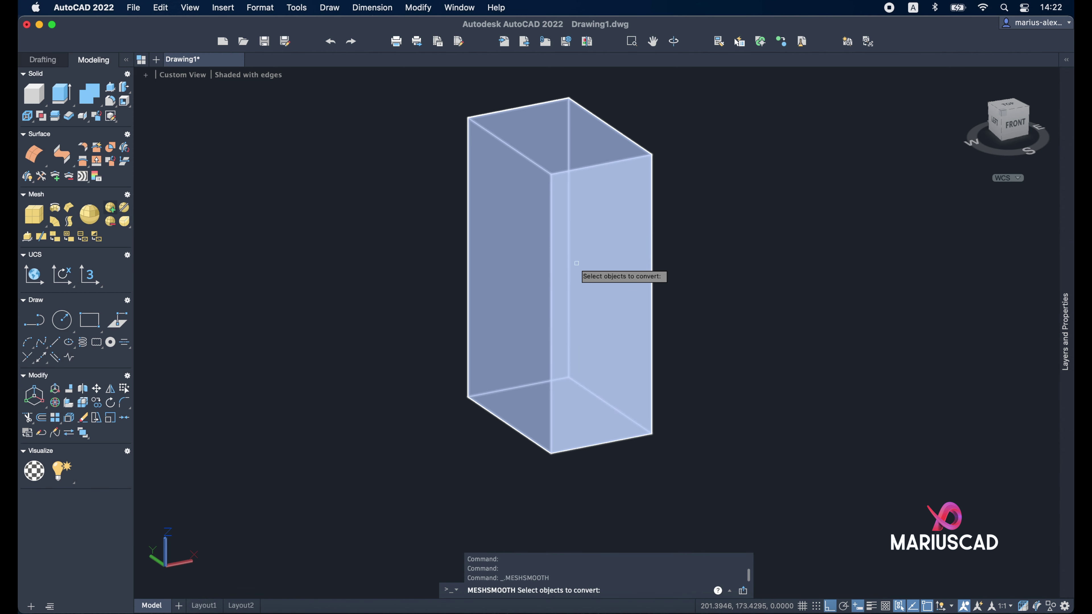
click(576, 263)
key(Return)
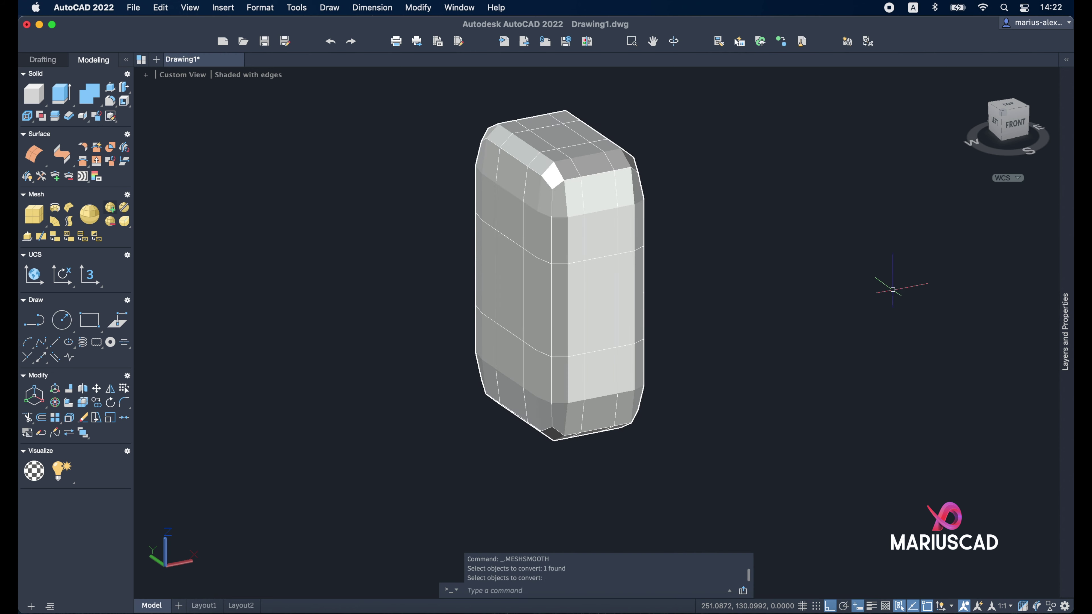
middle_drag(661, 260, 683, 313)
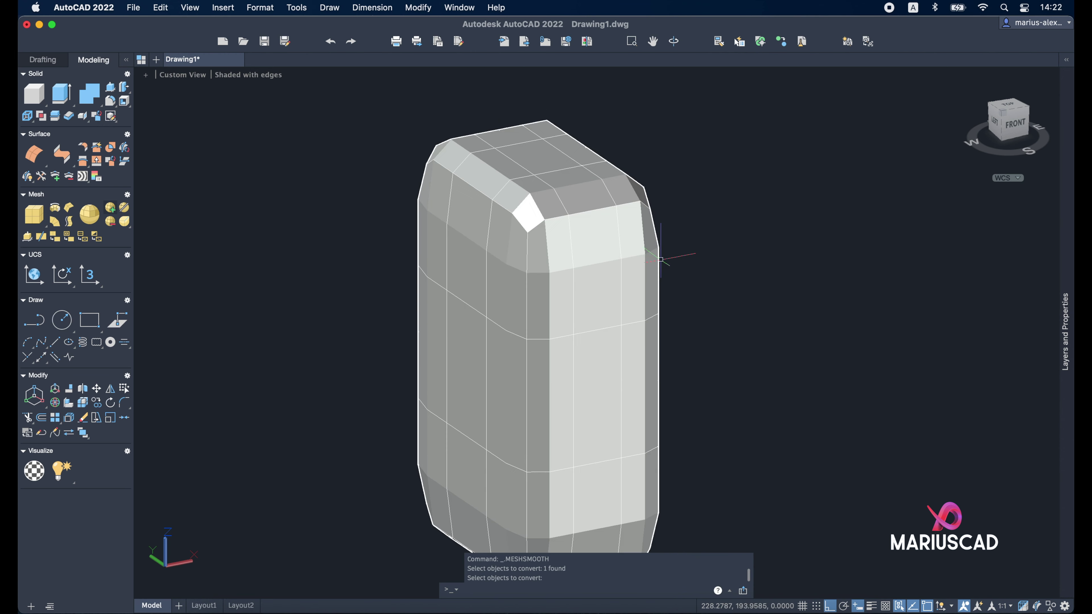
Step: Apply Smooth More to the mesh repeatedly until the maximum-smoothness warning, then dismiss it
click(111, 215)
key(Return)
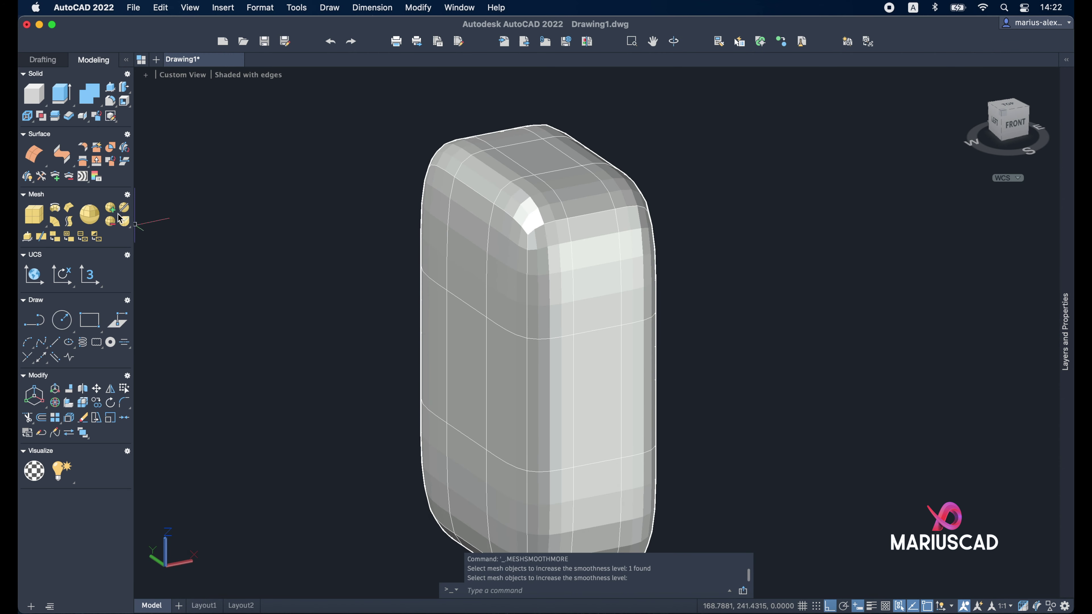
click(111, 207)
key(Return)
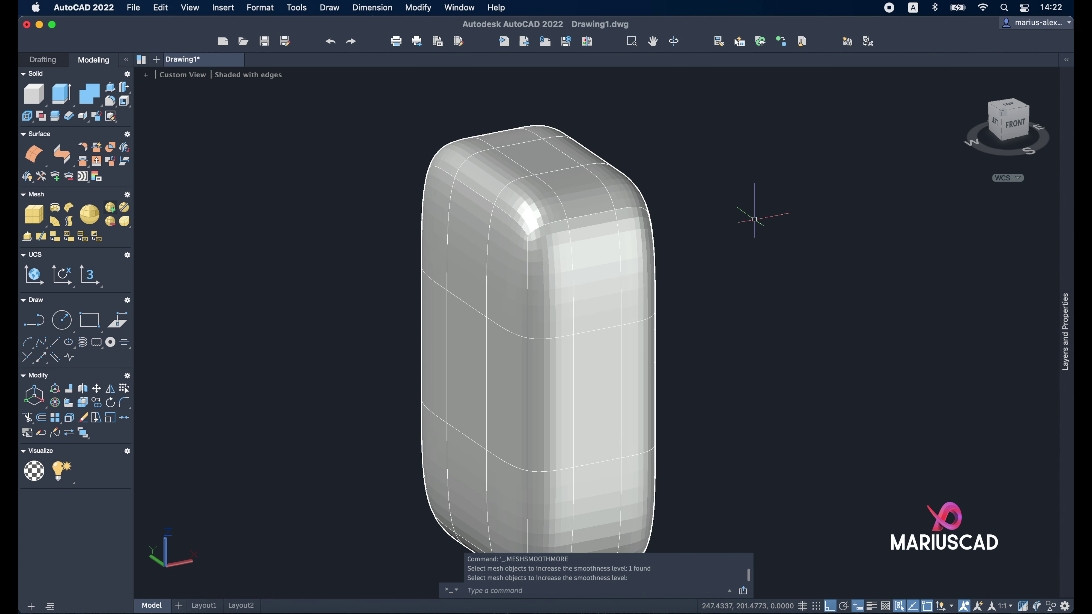
click(112, 214)
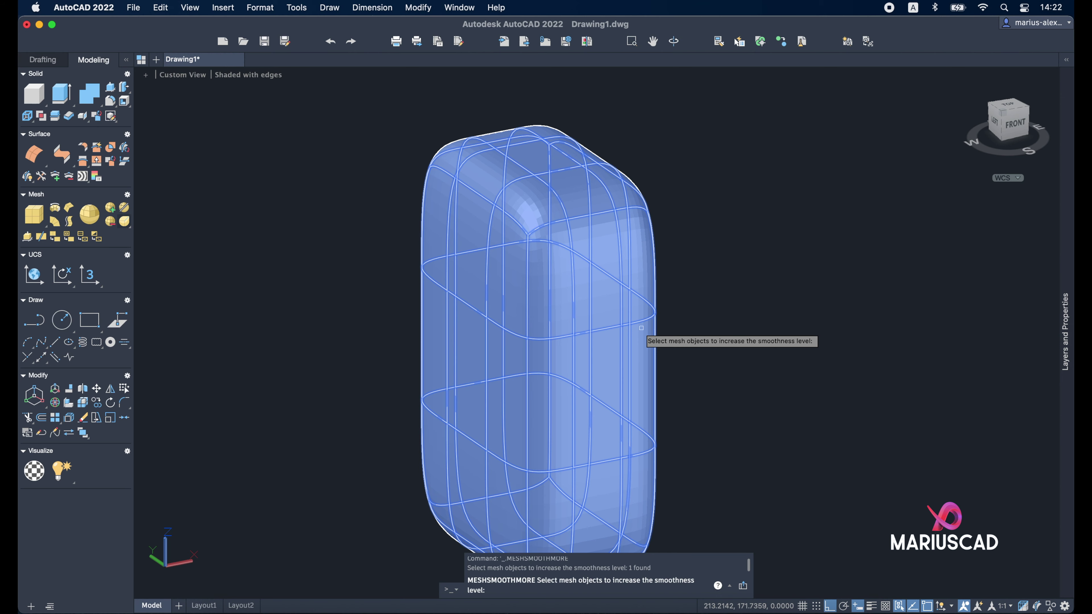
key(Return)
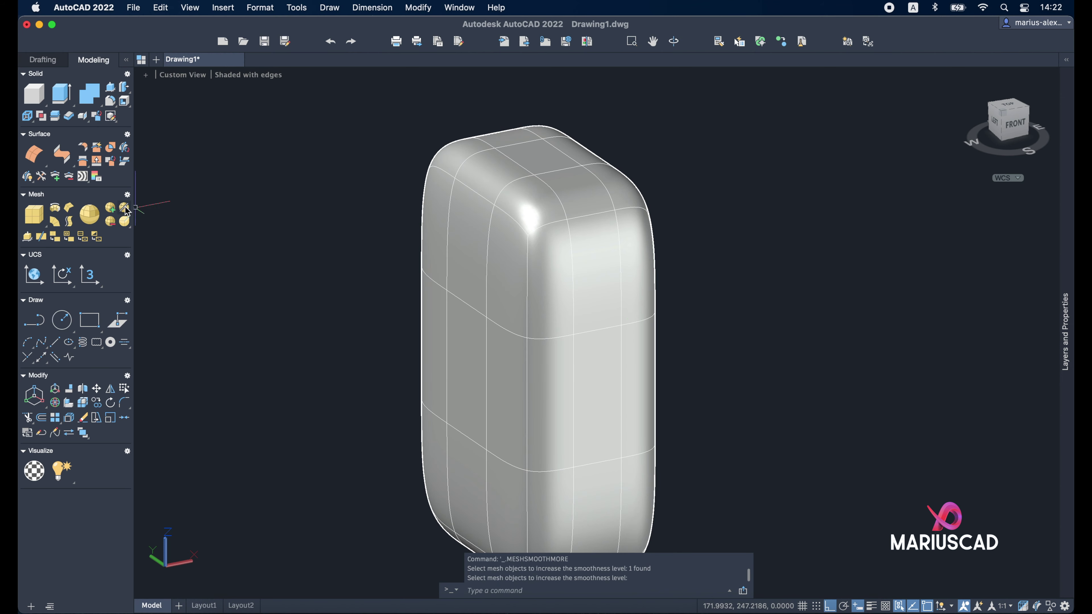
click(114, 211)
click(461, 279)
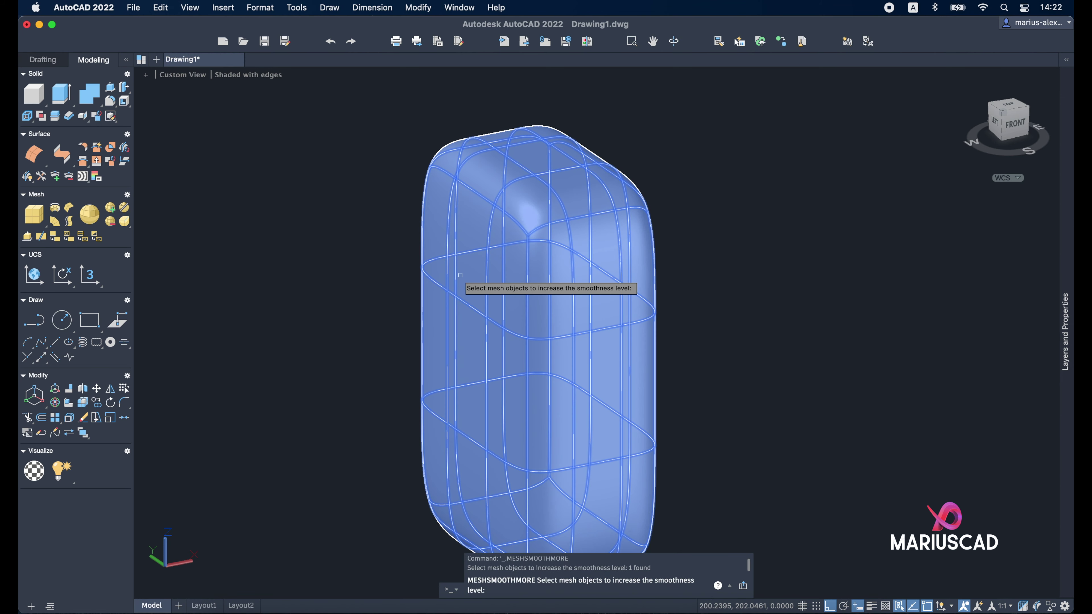
key(Return)
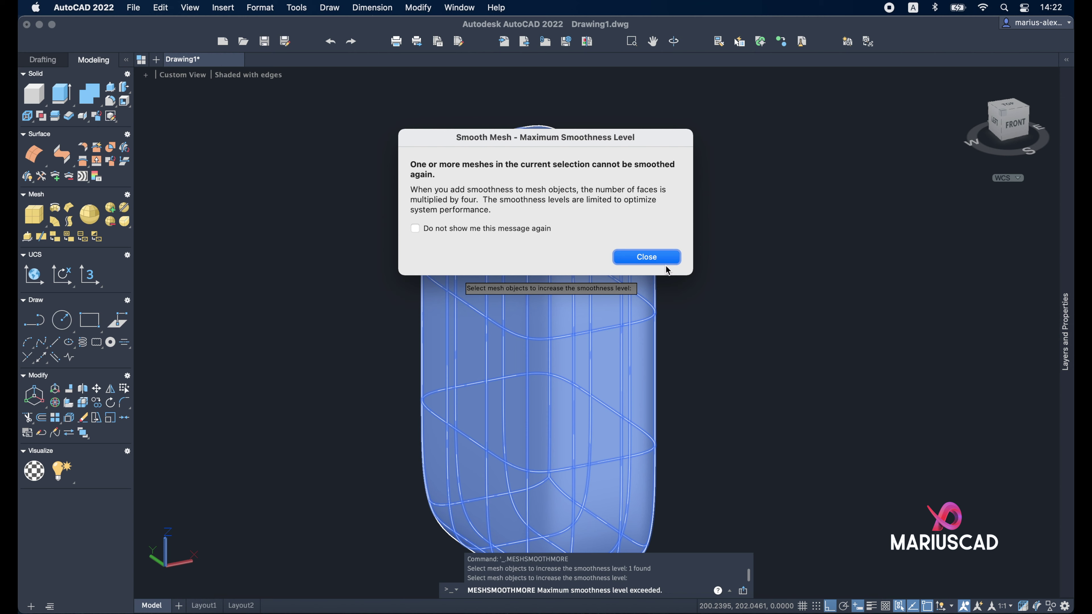
click(666, 268)
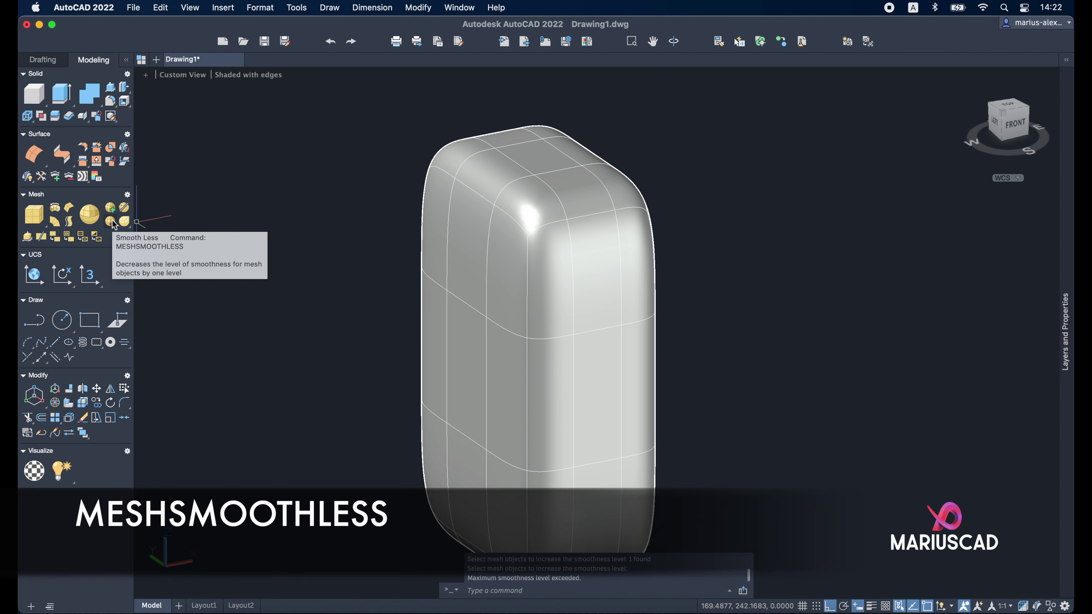
Step: Apply Smooth Less four times to return the mesh to a plain faceted box
click(113, 223)
click(503, 292)
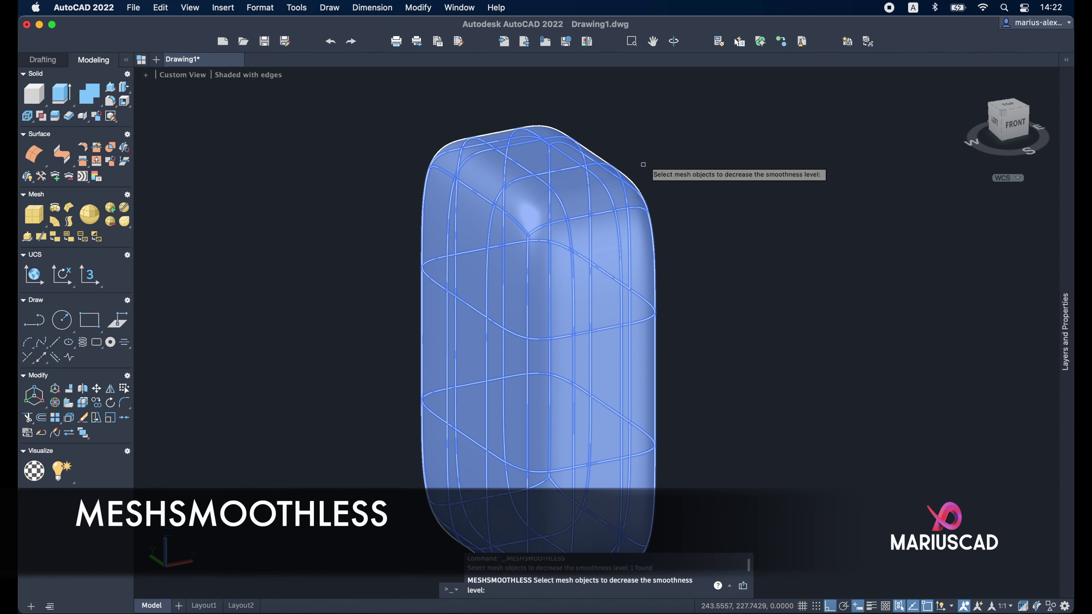
key(Return)
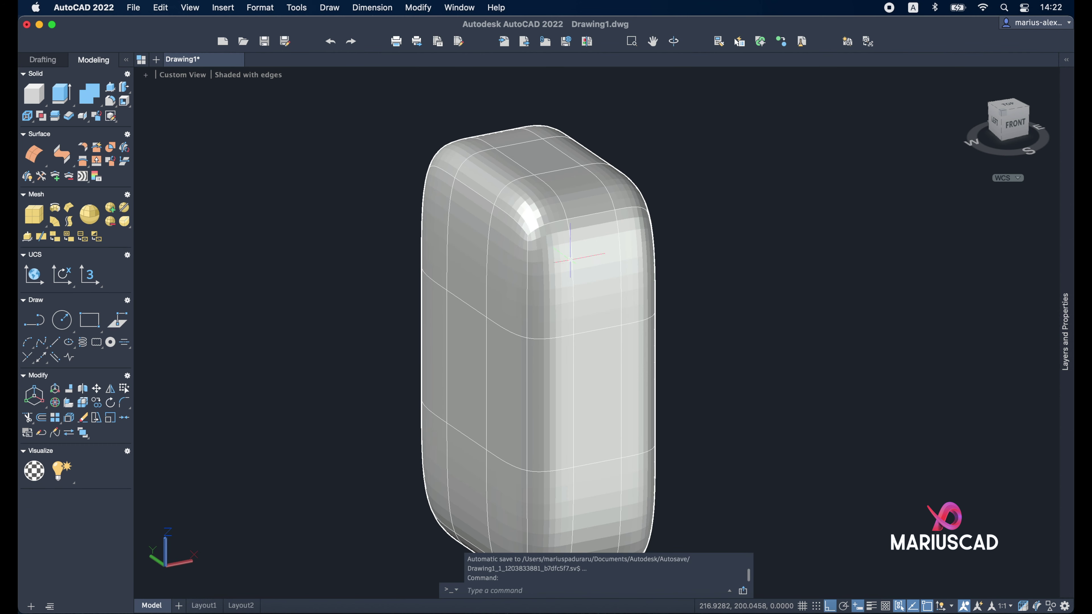
click(111, 223)
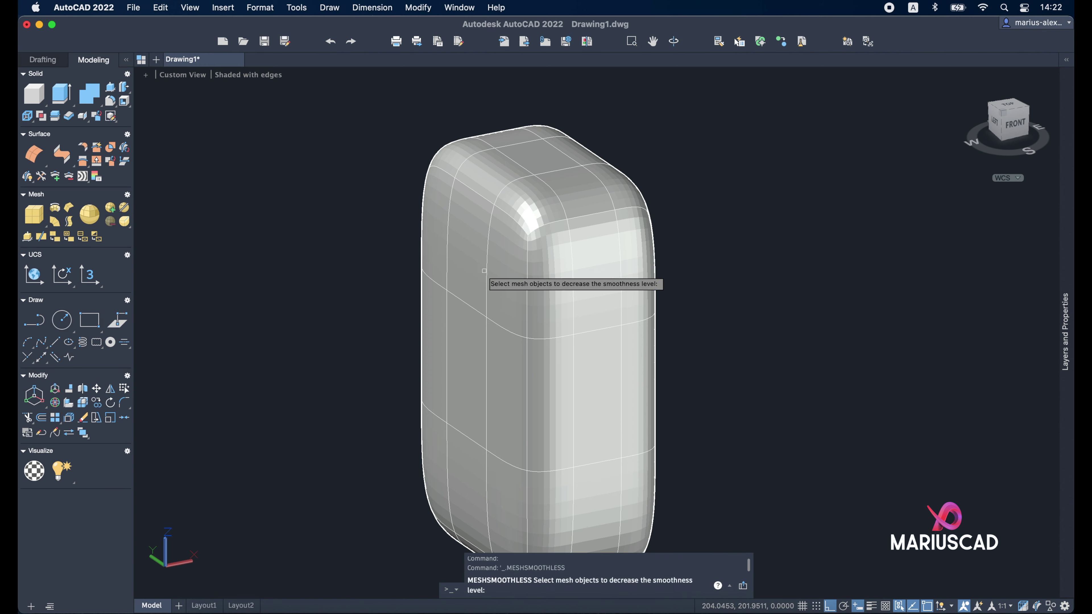
click(489, 284)
key(Return)
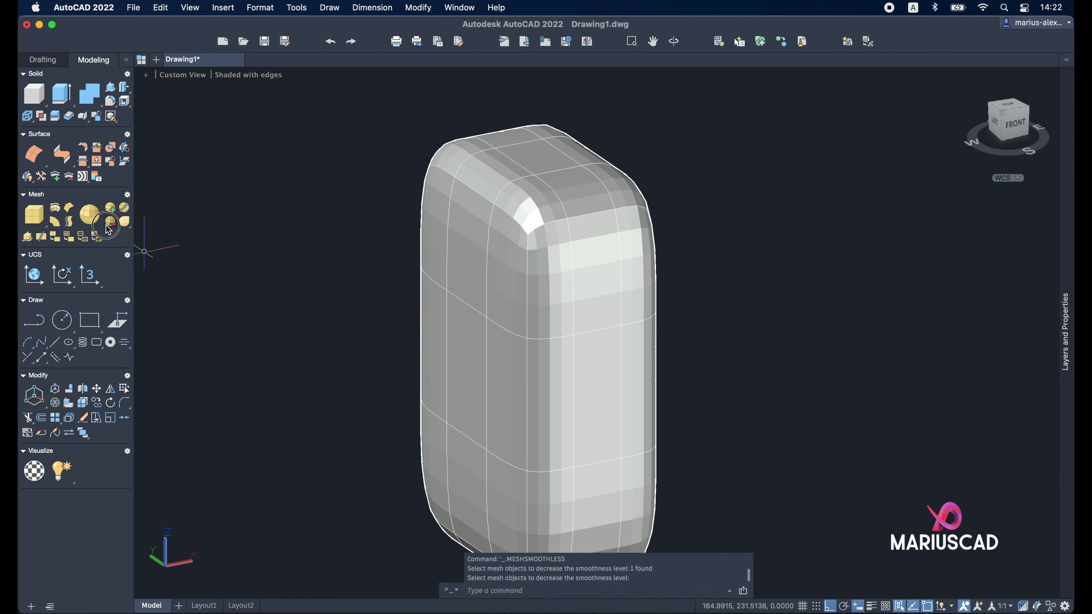
click(107, 229)
click(490, 268)
key(Return)
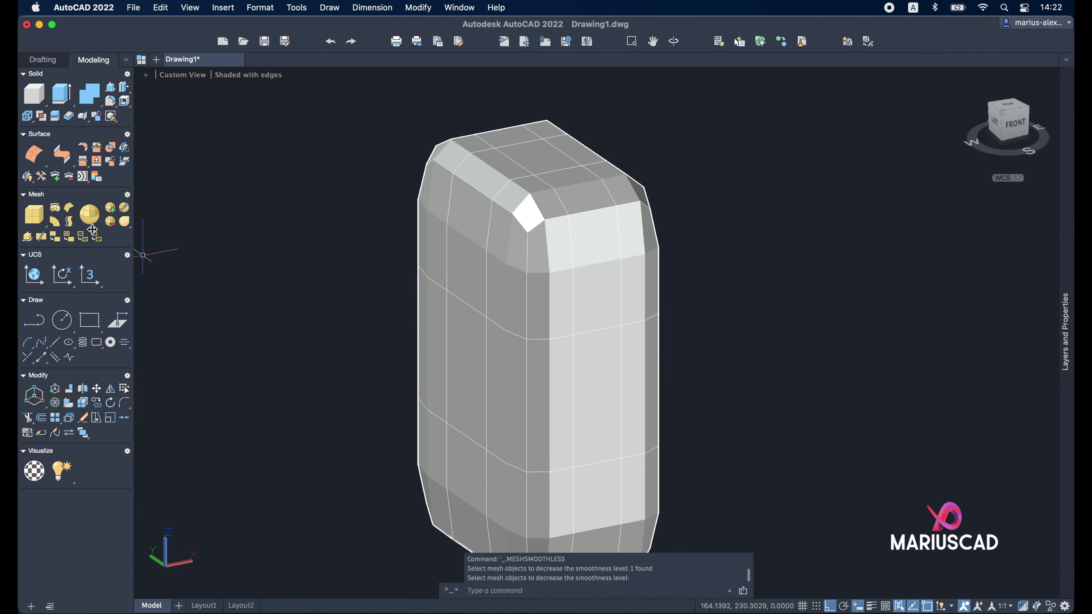
click(107, 229)
click(458, 267)
key(Return)
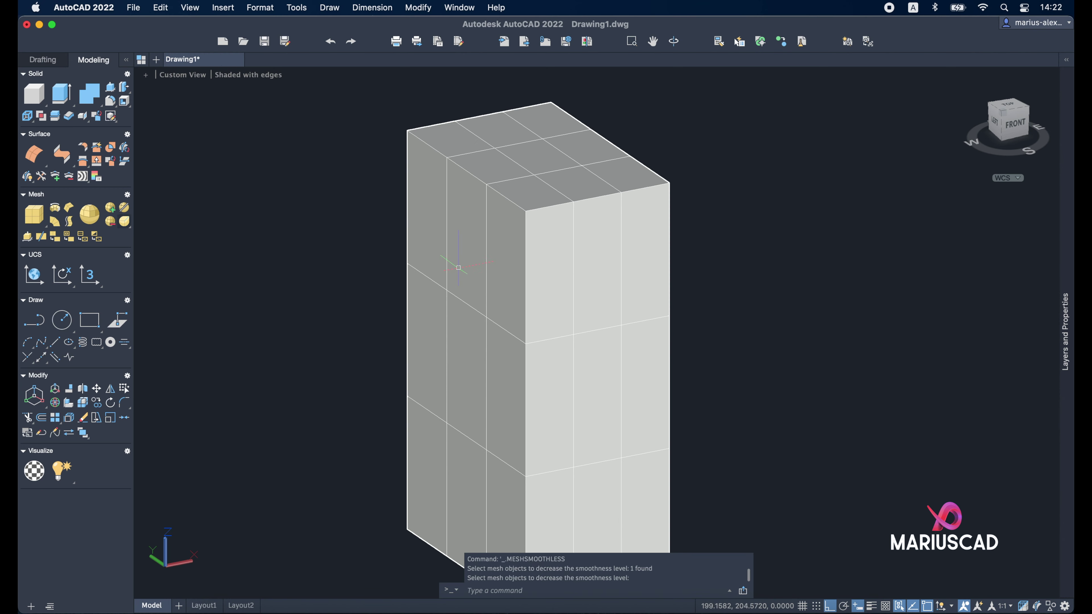
Step: Reframe the view and open the mesh box's properties
scroll(645, 336, down, 3)
key(Return)
middle_drag(722, 329, 593, 305)
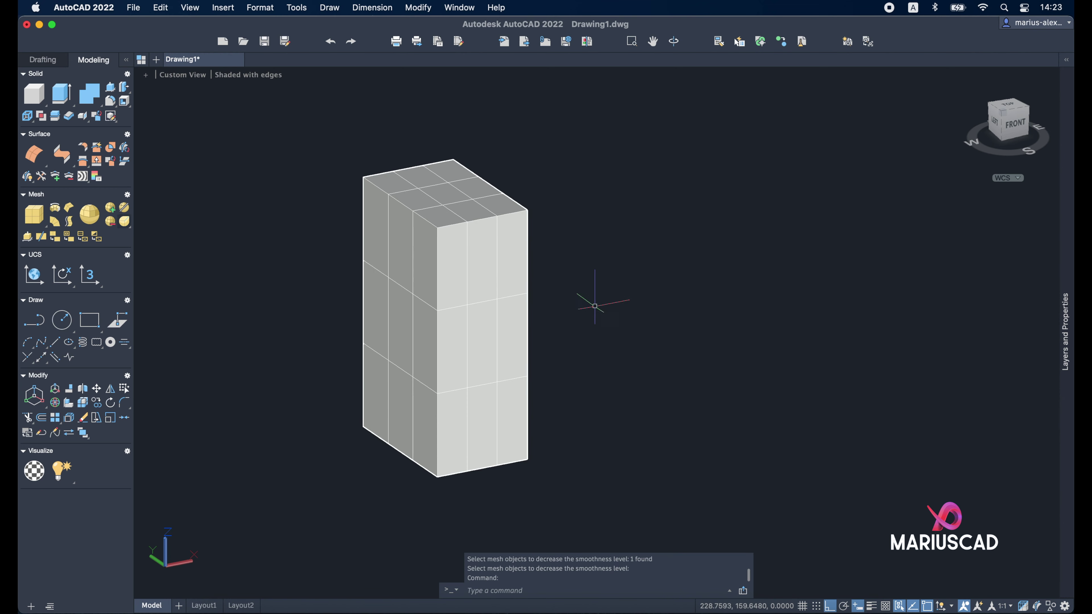
scroll(593, 320, up, 2)
key(Return)
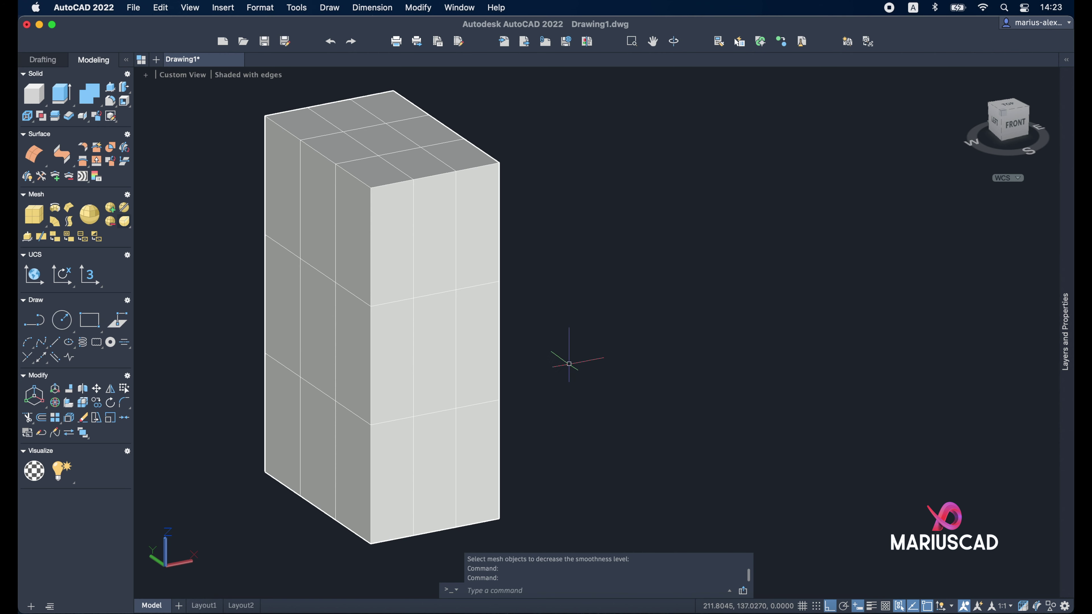
double_click(434, 362)
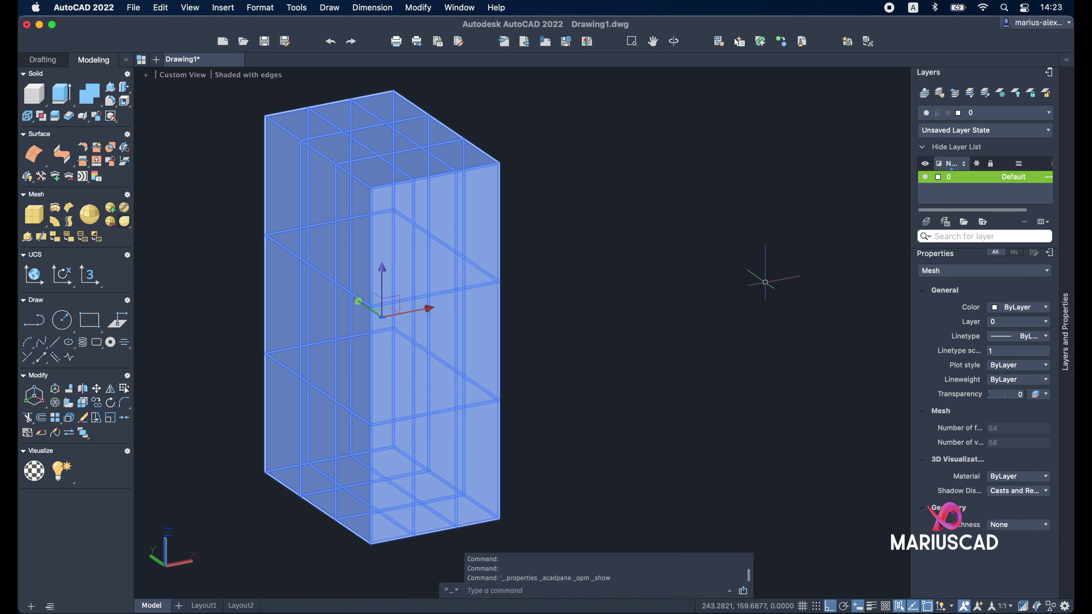
Step: Draw a second, wider mesh box to the right
click(38, 219)
click(669, 488)
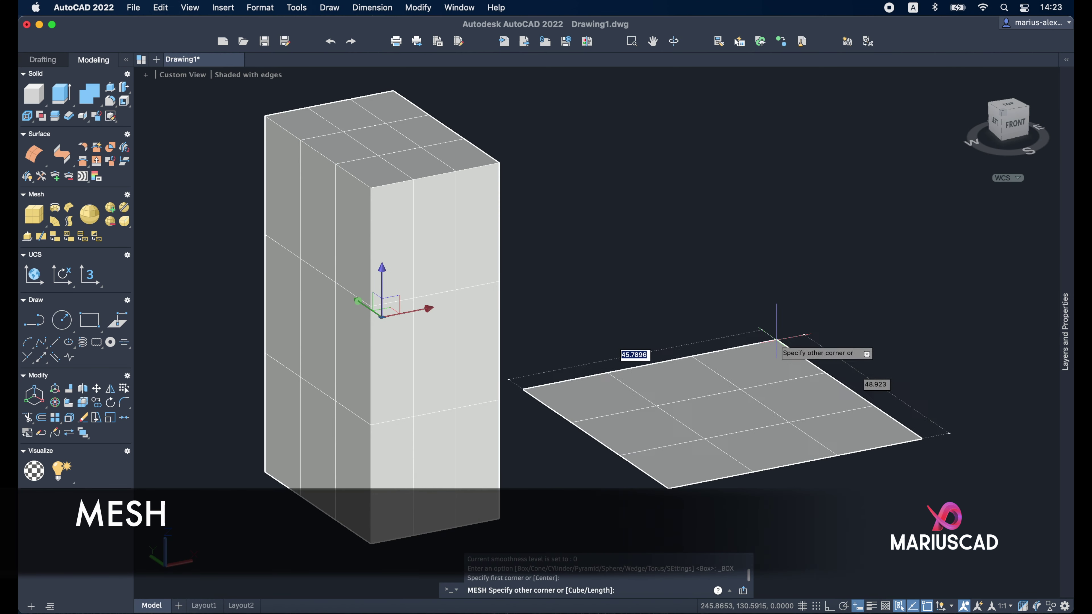
click(776, 340)
middle_drag(808, 201, 735, 231)
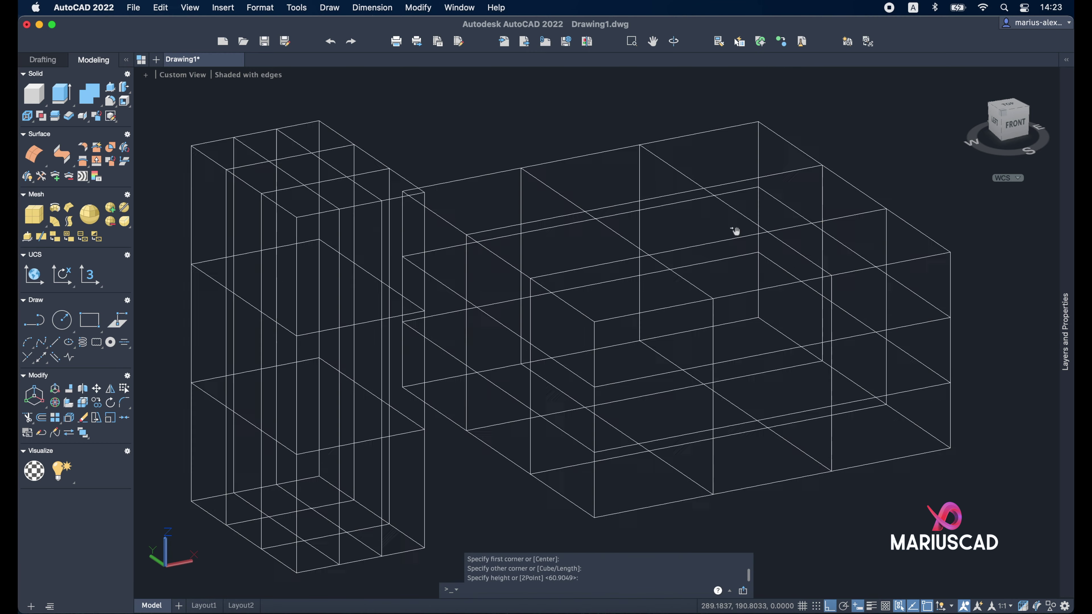
click(735, 231)
scroll(792, 318, down, 2)
Step: Explode the new mesh box into separate faces with X
text(x)
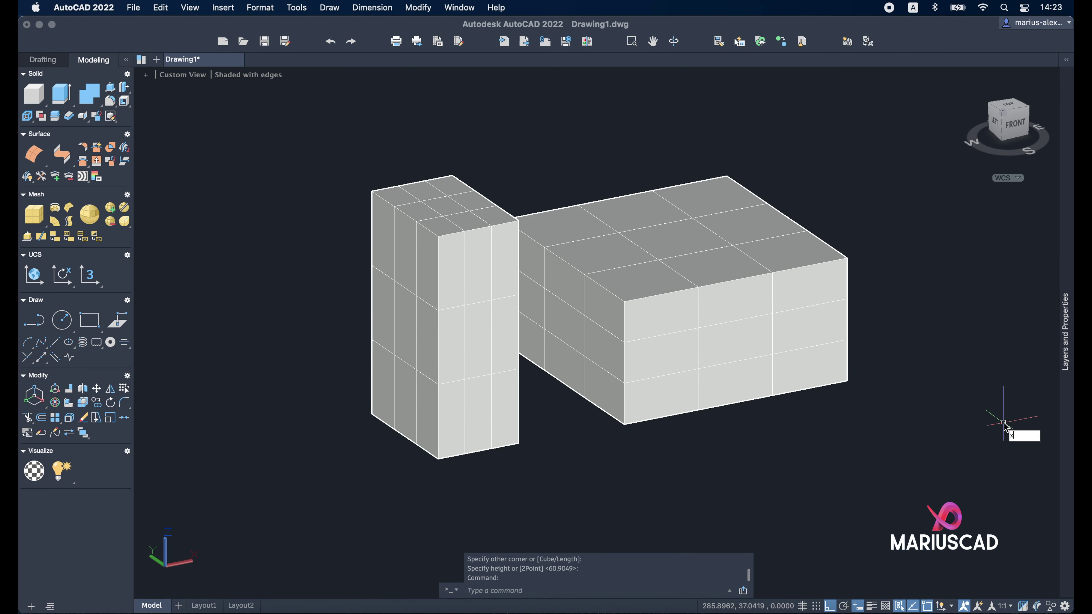
key(Return)
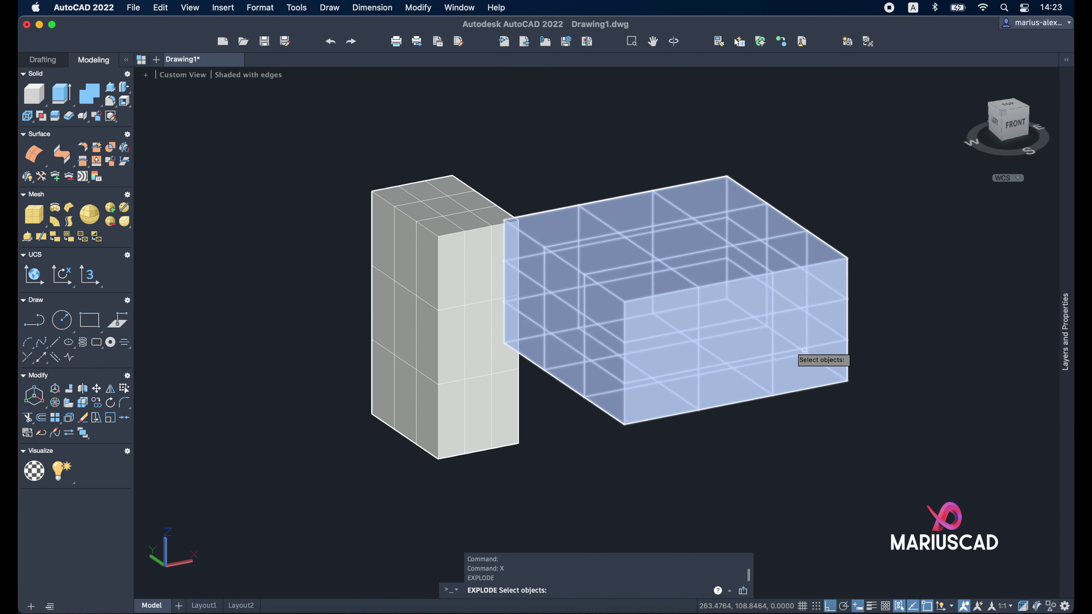
click(756, 340)
key(Return)
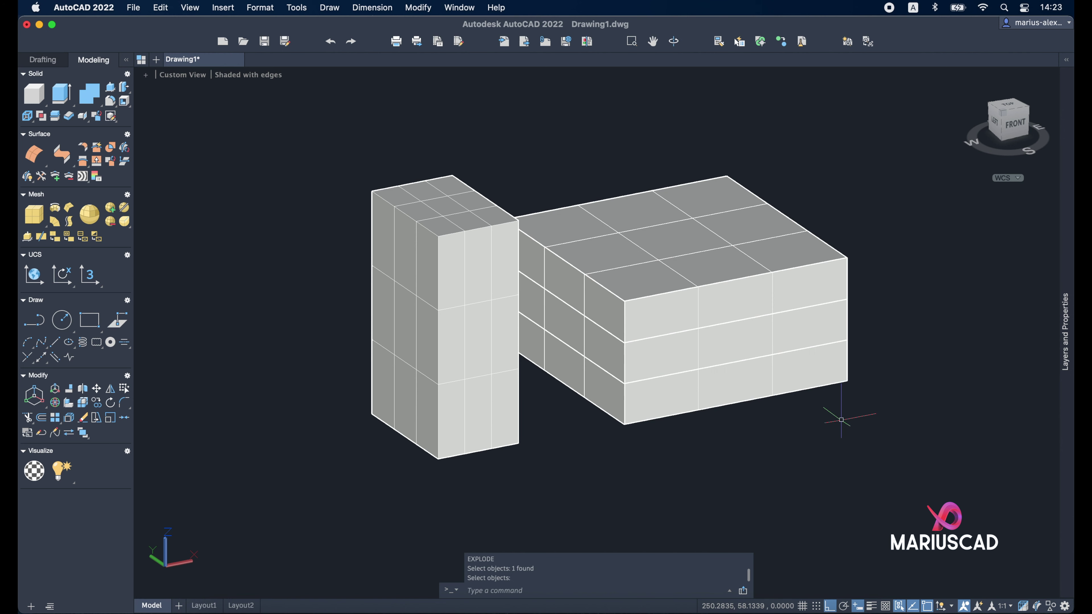
Step: Delete six front faces of the box to open a hole, then orbit to inspect it
click(738, 331)
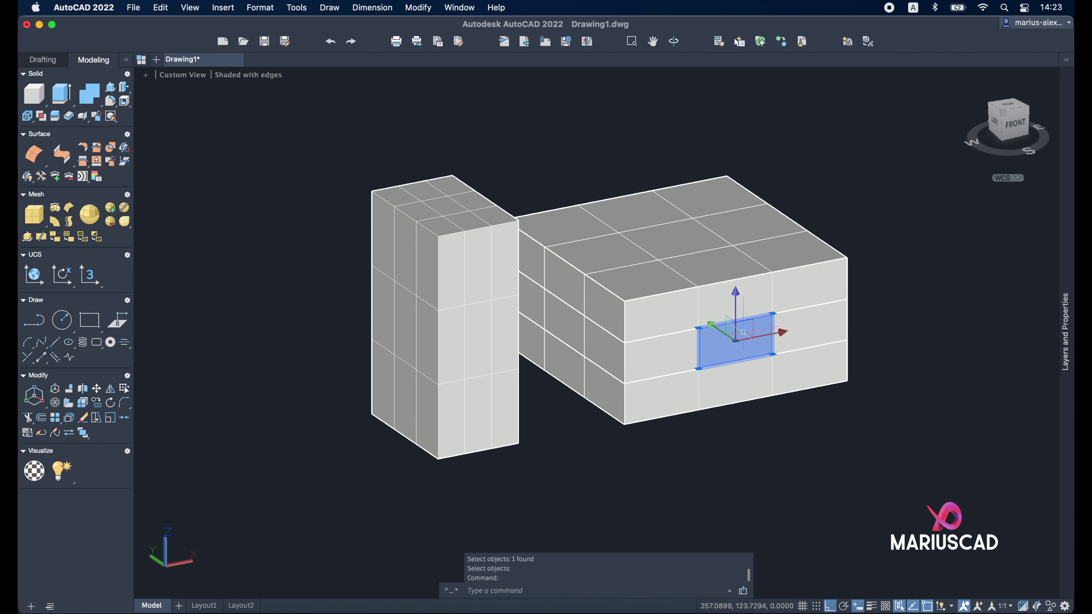
click(808, 327)
click(808, 286)
click(750, 293)
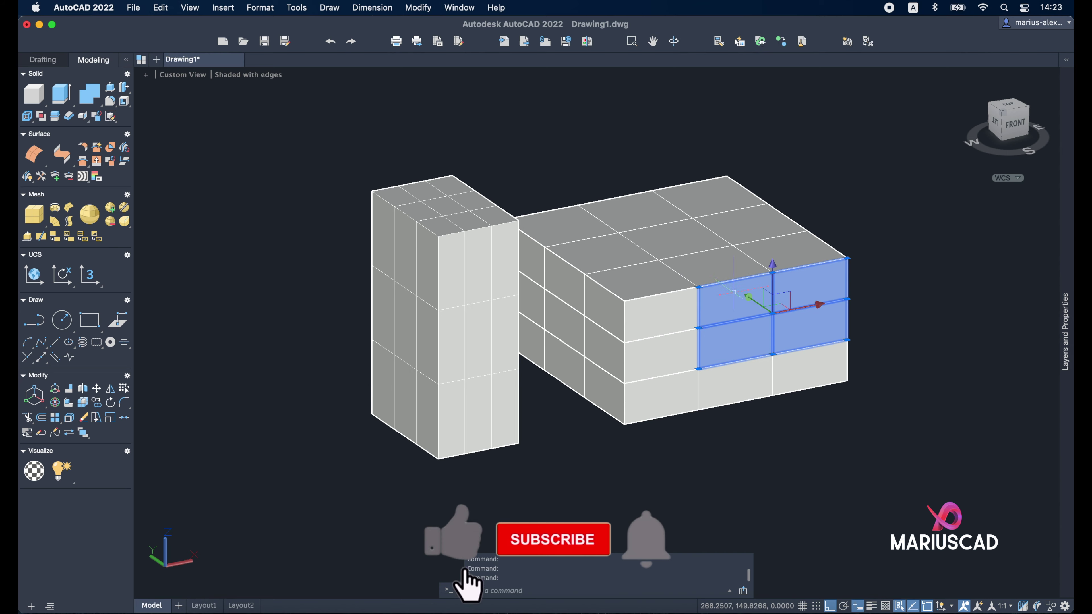
click(650, 310)
click(661, 357)
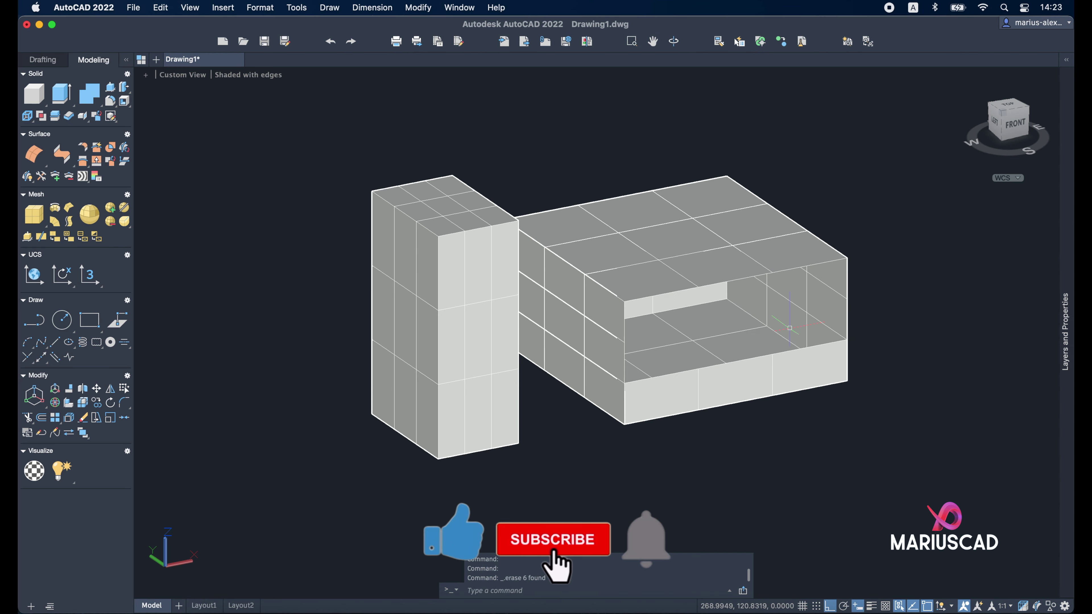
key(Delete)
shift+middle_drag(772, 420, 865, 447)
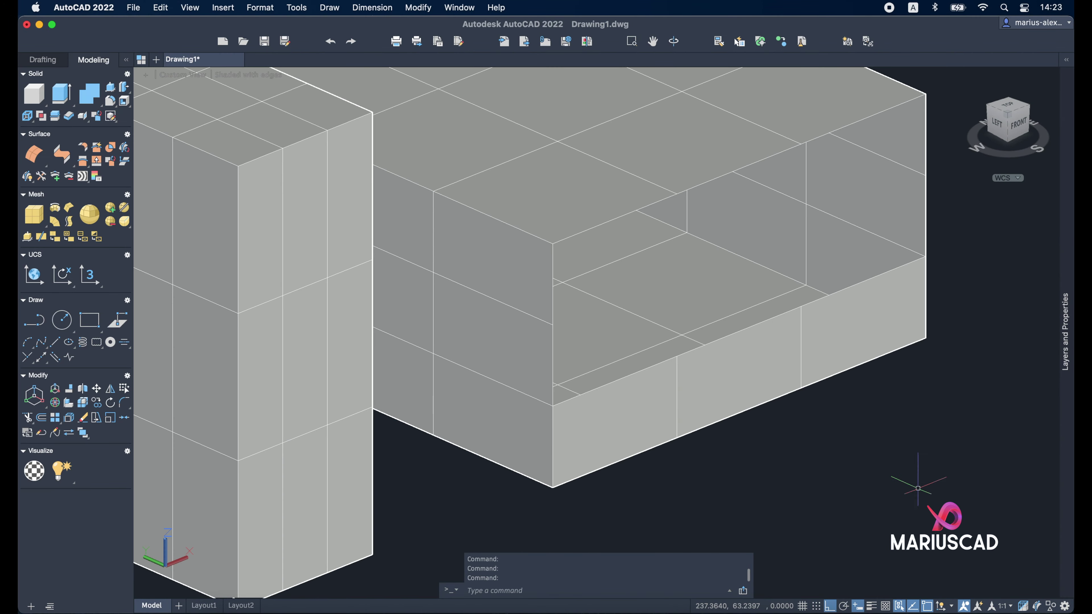
shift+middle_drag(919, 480, 886, 464)
scroll(874, 456, down, 5)
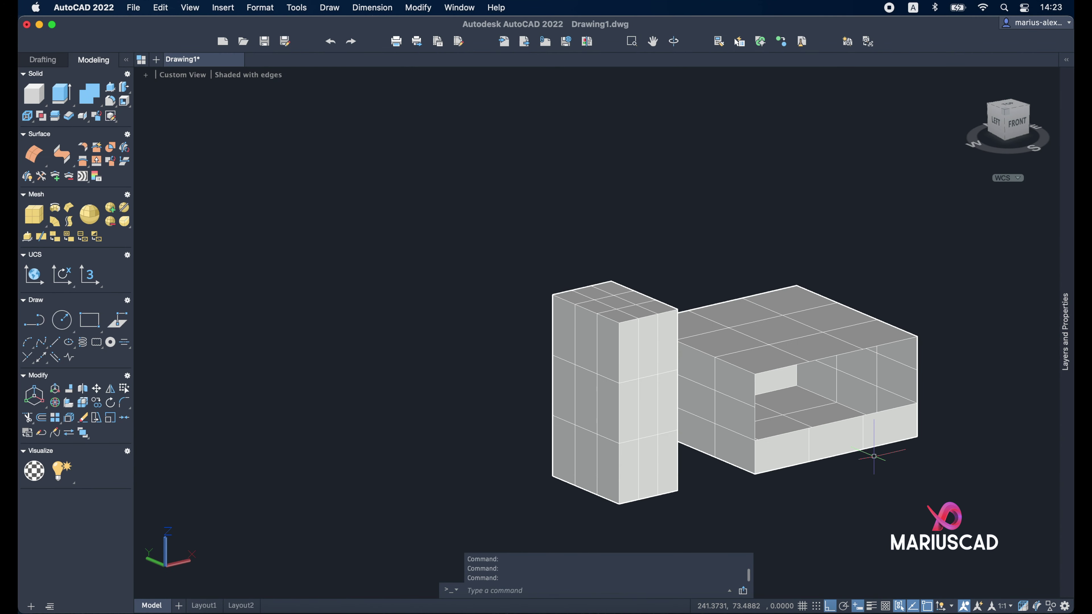
Step: Erase both boxes and draw a flat rectangle on the ground plane
key(ctrl+a)
key(Delete)
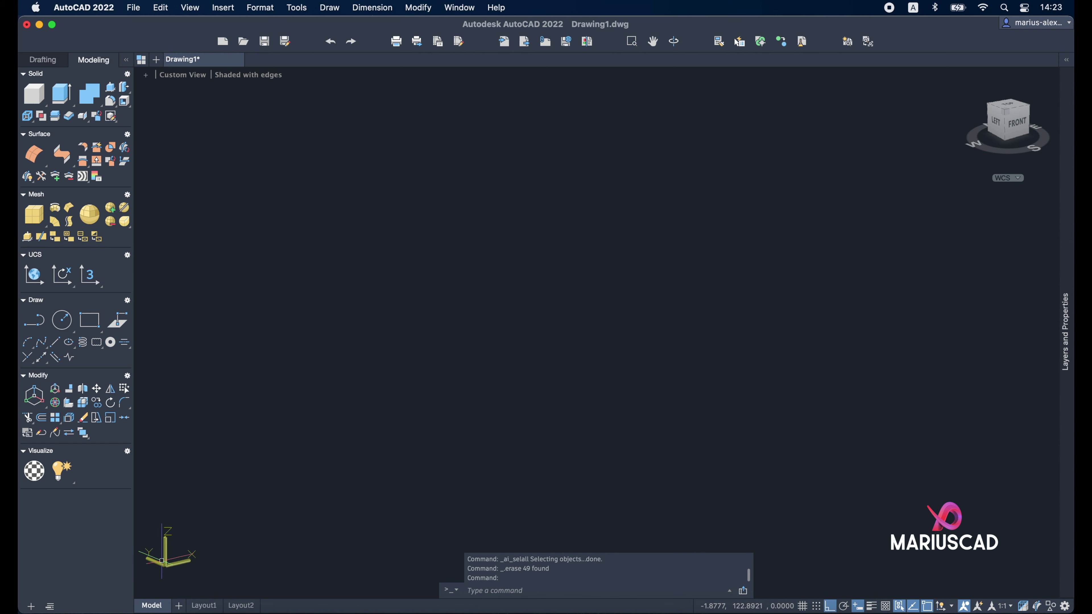
text(rect)
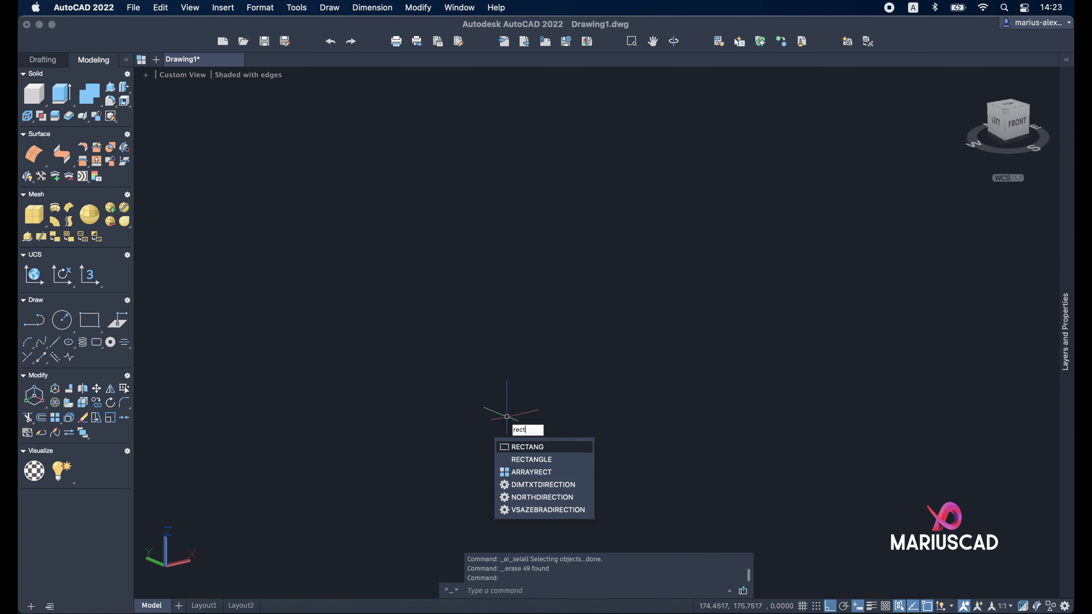
key(Return)
click(369, 357)
click(796, 373)
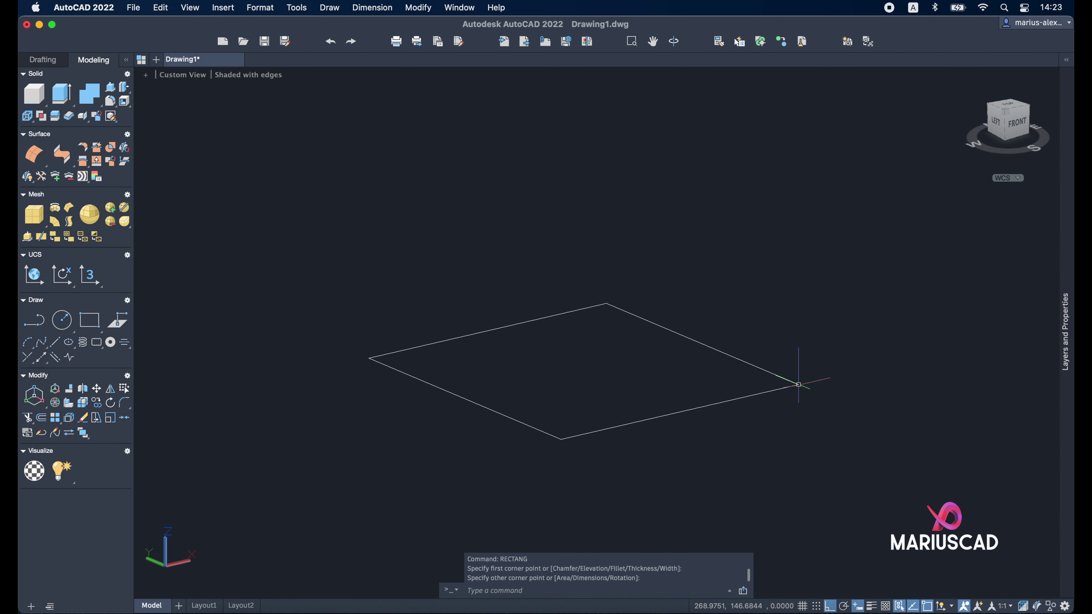
Step: Switch to the top view, orbit to a tilted 3D view, and cancel a circle
click(1007, 105)
shift+middle_drag(809, 378, 687, 389)
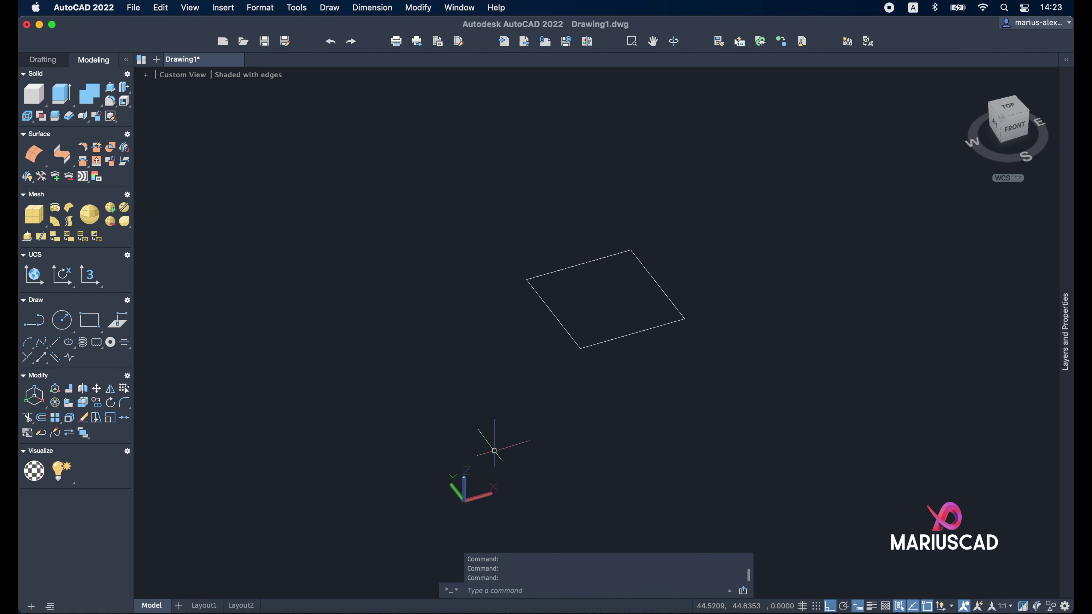
text(circ)
key(Return)
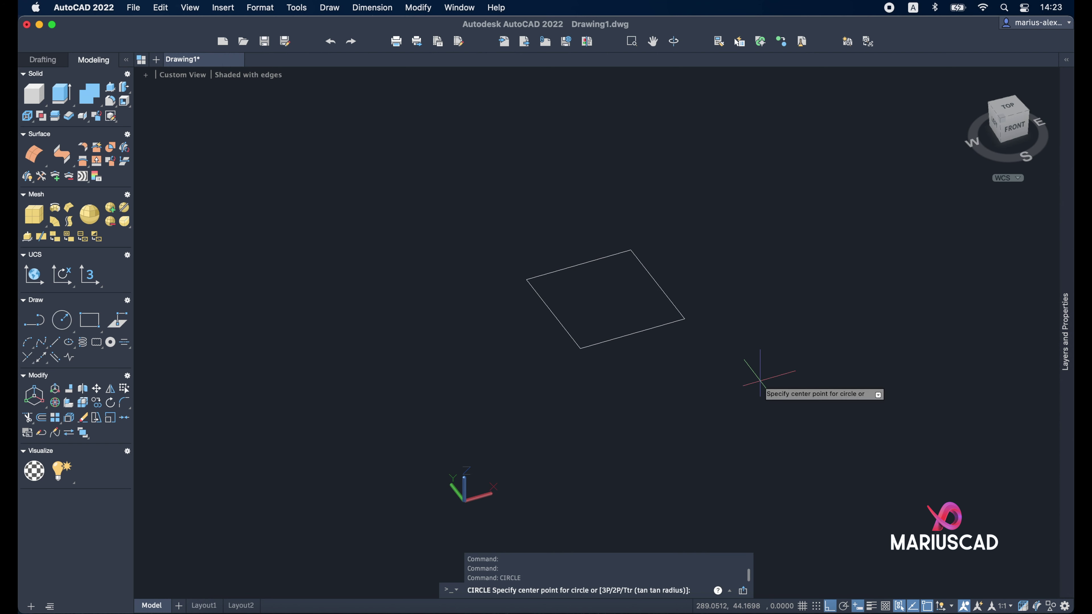
click(834, 285)
key(Escape)
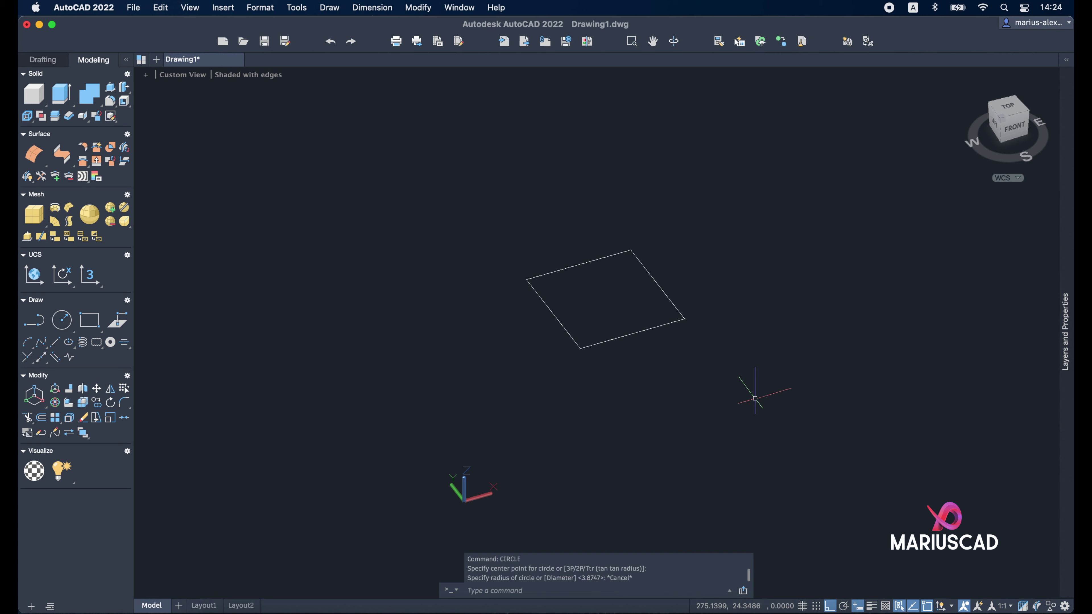
Step: Draw a two-segment line beside the rectangle
text(l)
key(Return)
click(755, 398)
click(963, 339)
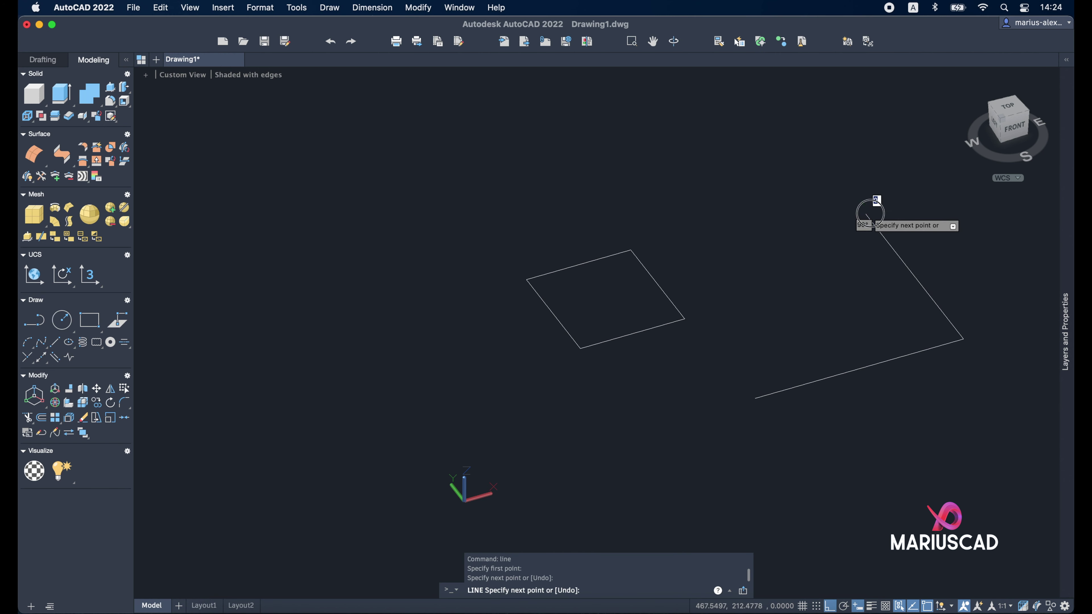
click(866, 214)
key(Escape)
mouse_move(847, 362)
shift+middle_down()
mouse_move(818, 310)
mouse_move(706, 413)
shift+middle_up()
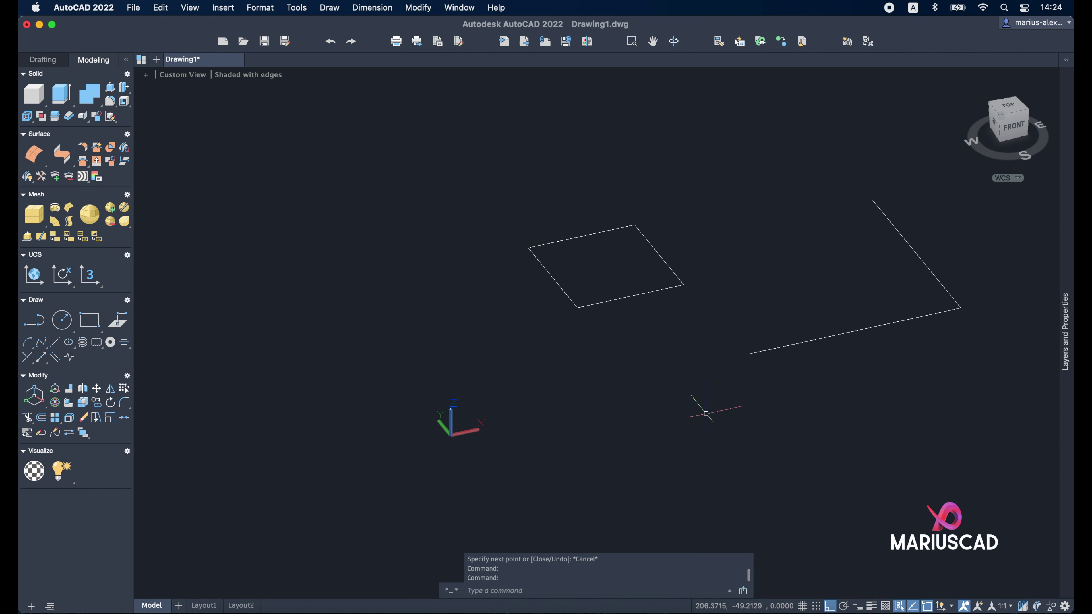
mouse_move(597, 334)
shift+middle_down()
mouse_move(645, 312)
mouse_move(630, 299)
mouse_move(670, 339)
mouse_move(614, 336)
mouse_move(727, 334)
shift+middle_up()
mouse_move(694, 237)
shift+middle_down()
mouse_move(724, 320)
mouse_move(714, 292)
shift+middle_up()
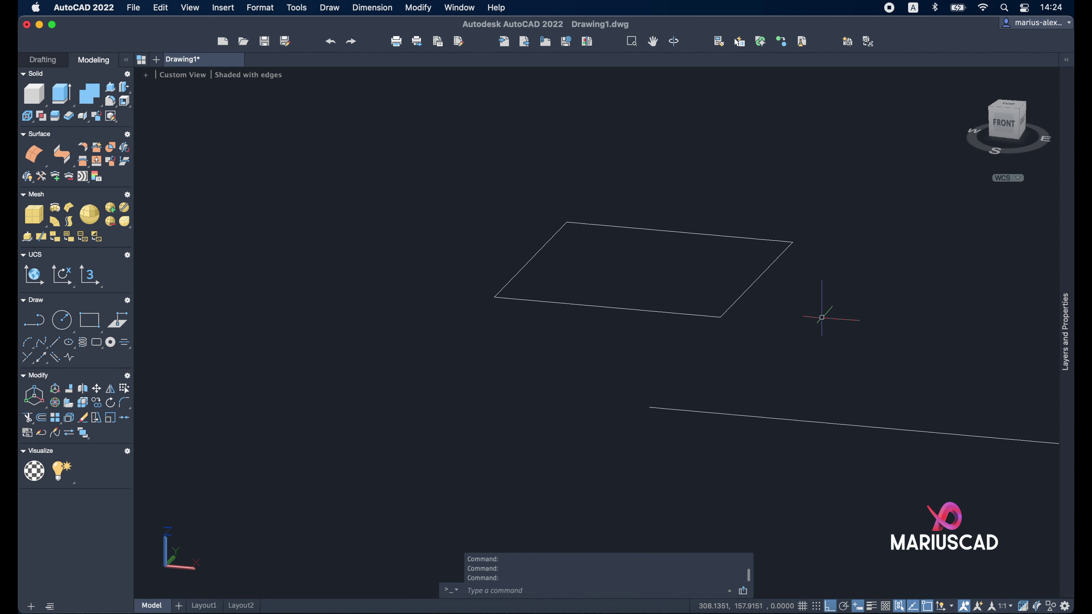
Step: Define a new UCS with its origin at the rectangle's corner
text(ucs)
key(Return)
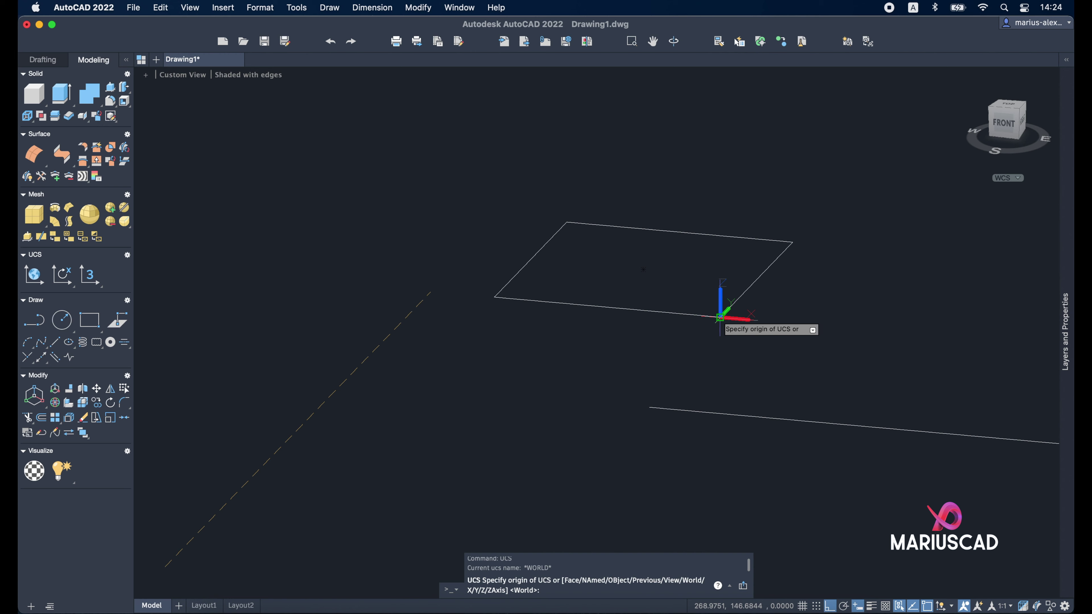
click(720, 318)
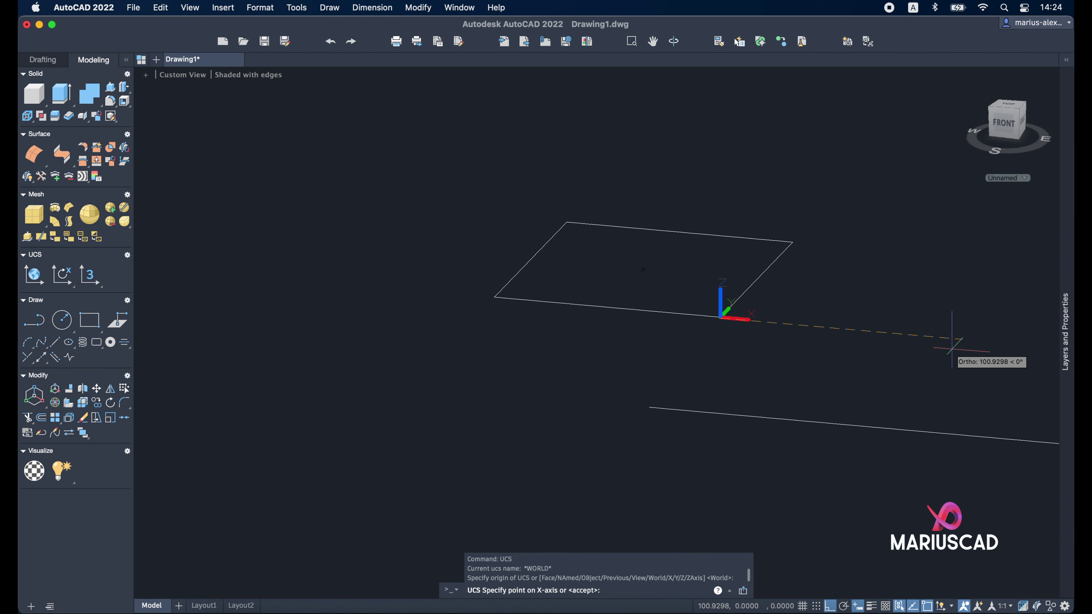
click(965, 340)
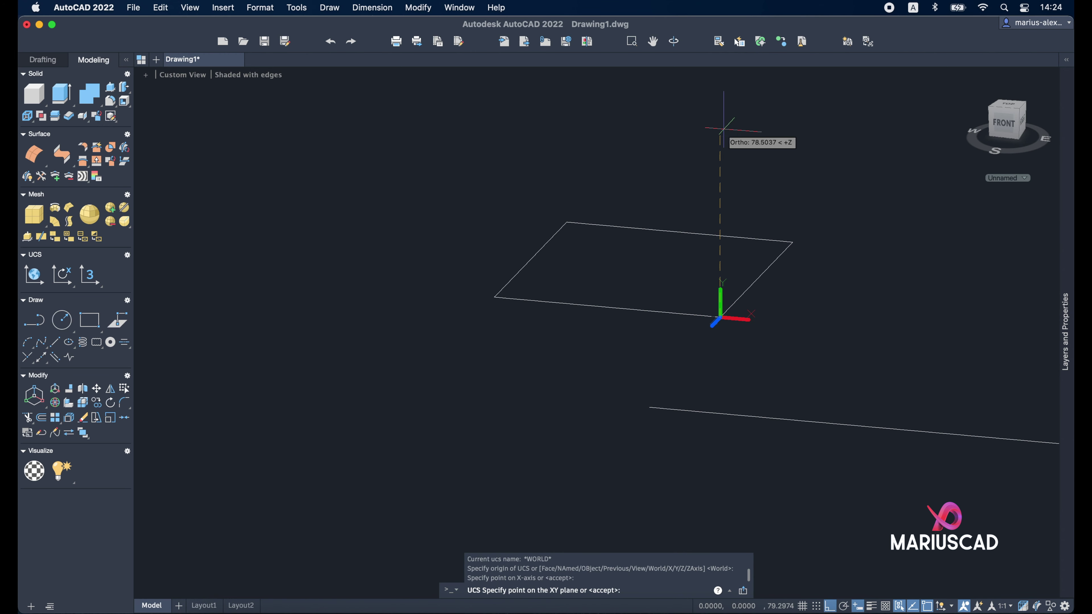
click(722, 123)
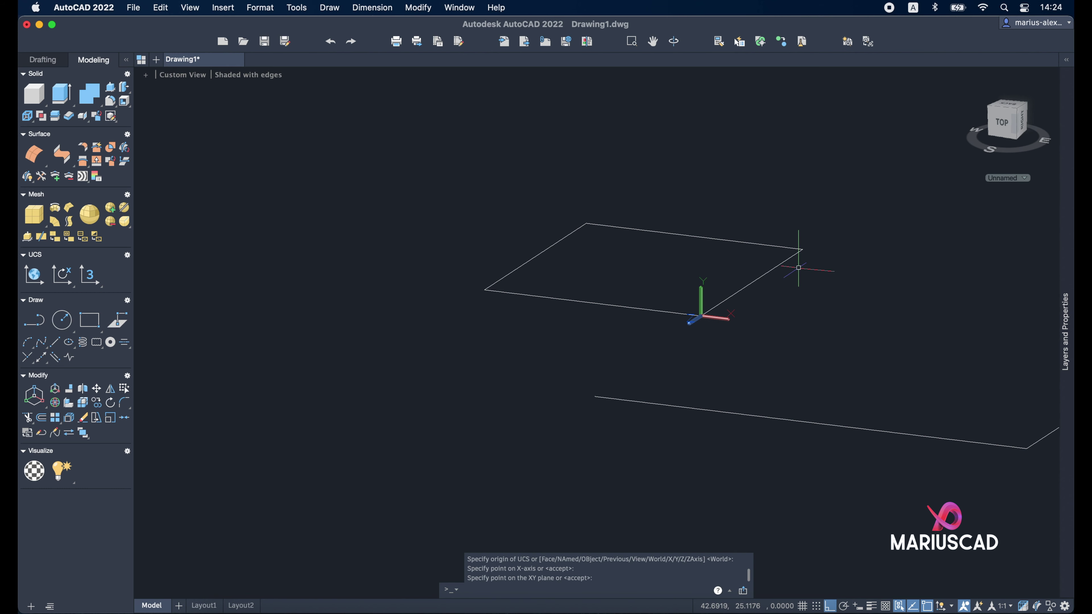
key(Return)
scroll(695, 307, down, 5)
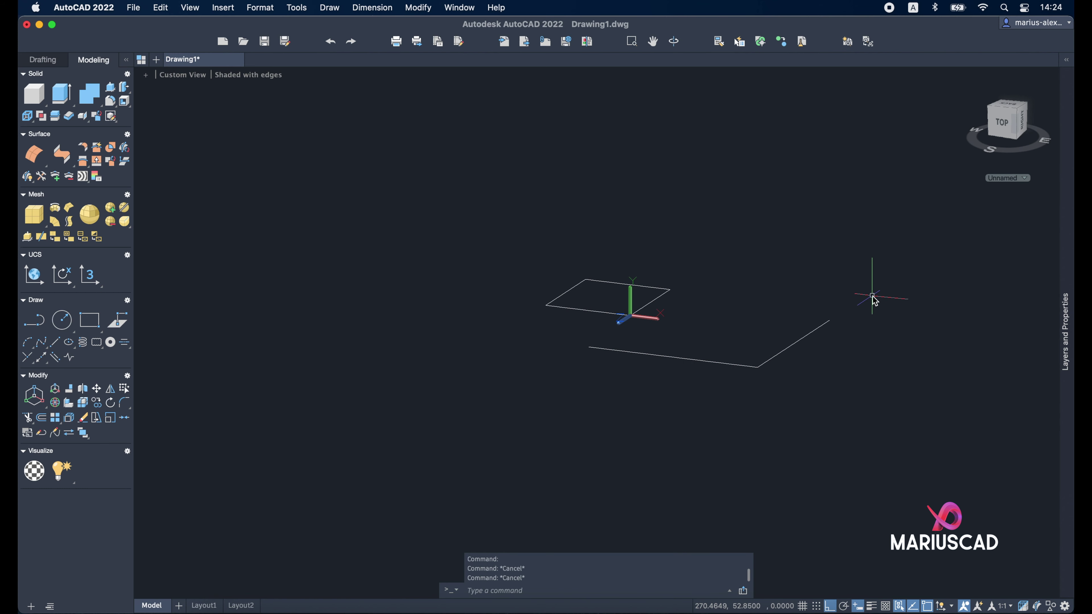
Step: Draw a rectangle and circle in the new UCS, then undo them and the UCS
text(rect)
key(Return)
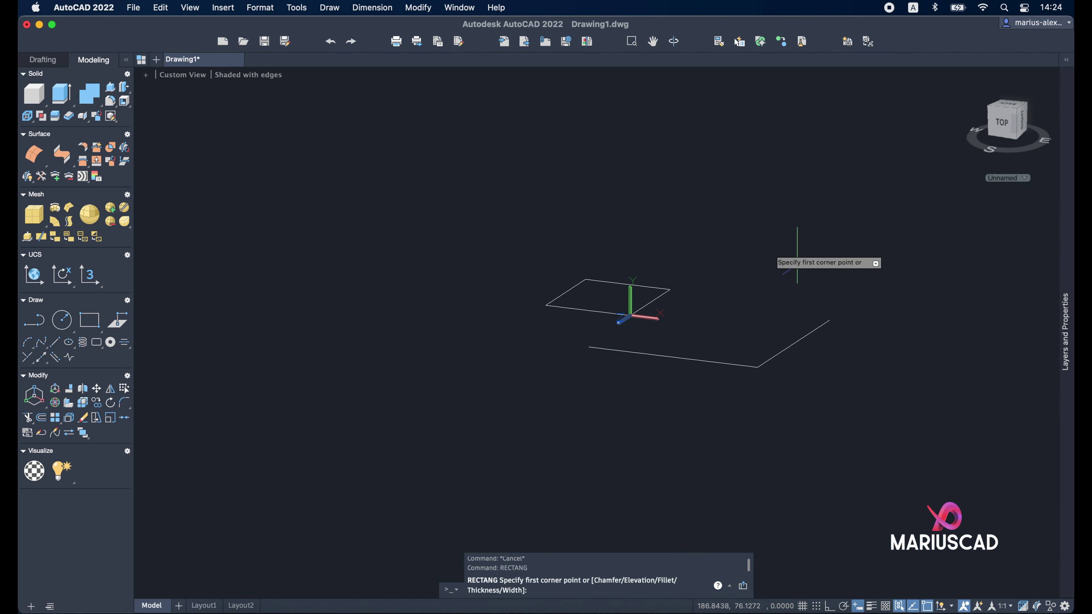
click(705, 181)
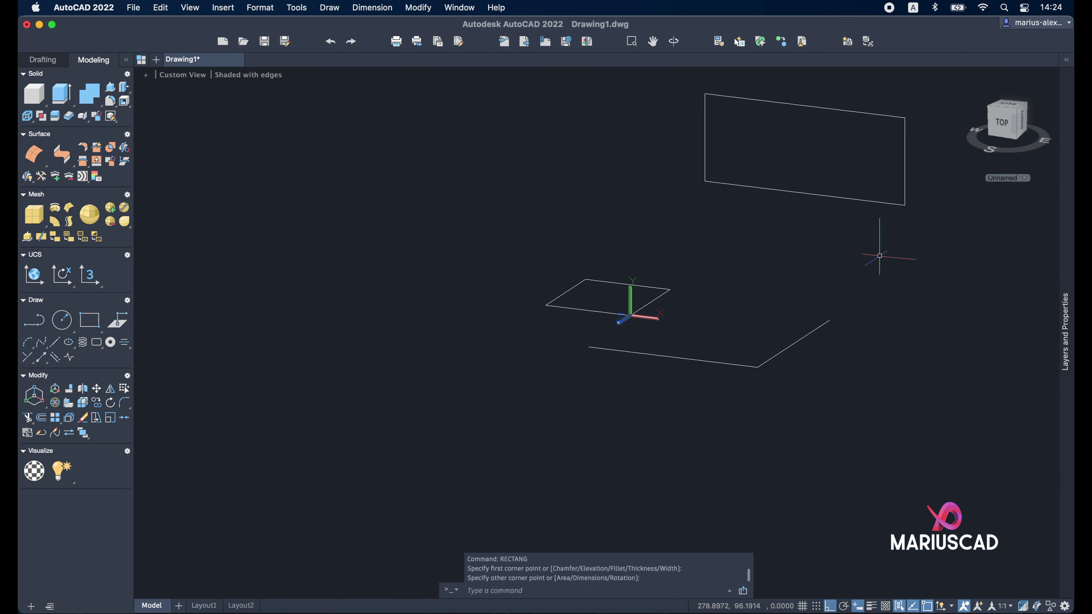
mouse_move(879, 255)
shift+middle_down()
mouse_move(681, 372)
mouse_move(719, 288)
mouse_move(937, 276)
shift+middle_up()
text(circ)
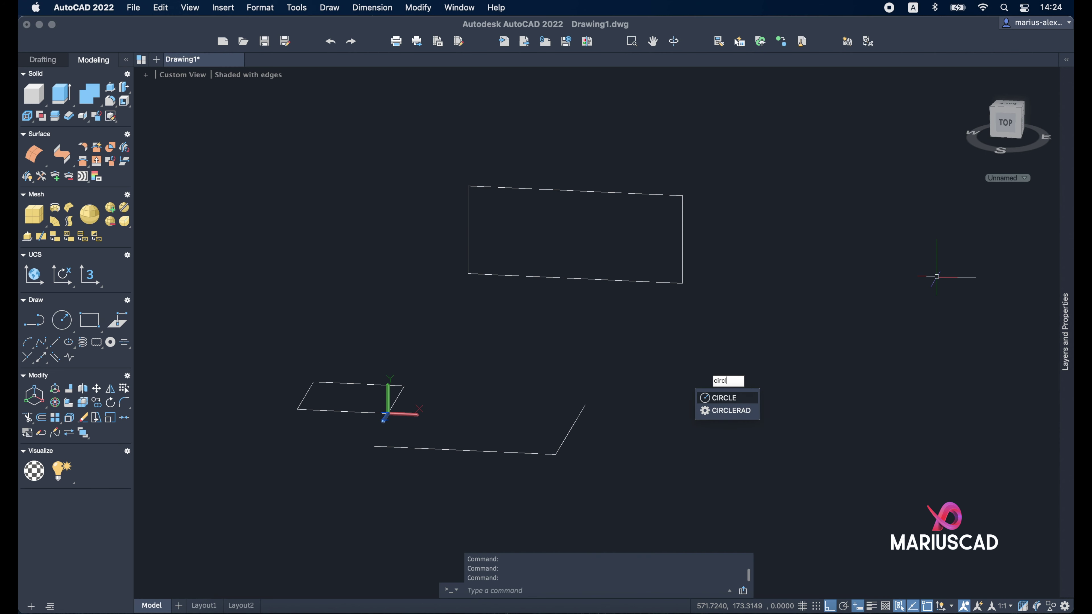
key(Return)
click(869, 259)
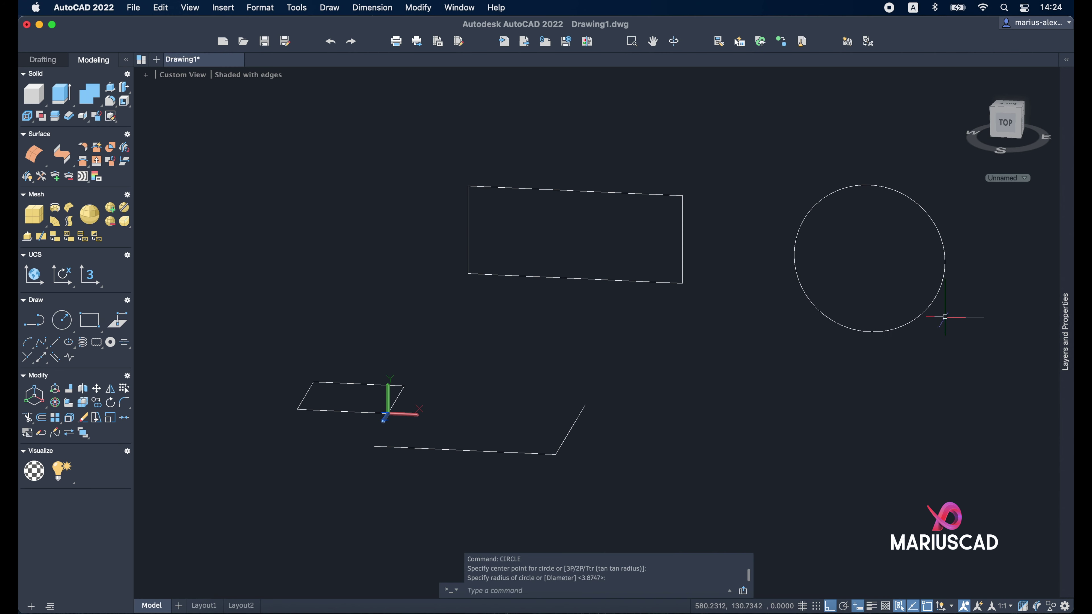
key(Escape)
mouse_move(958, 378)
middle_down()
mouse_move(873, 371)
mouse_move(780, 414)
middle_up()
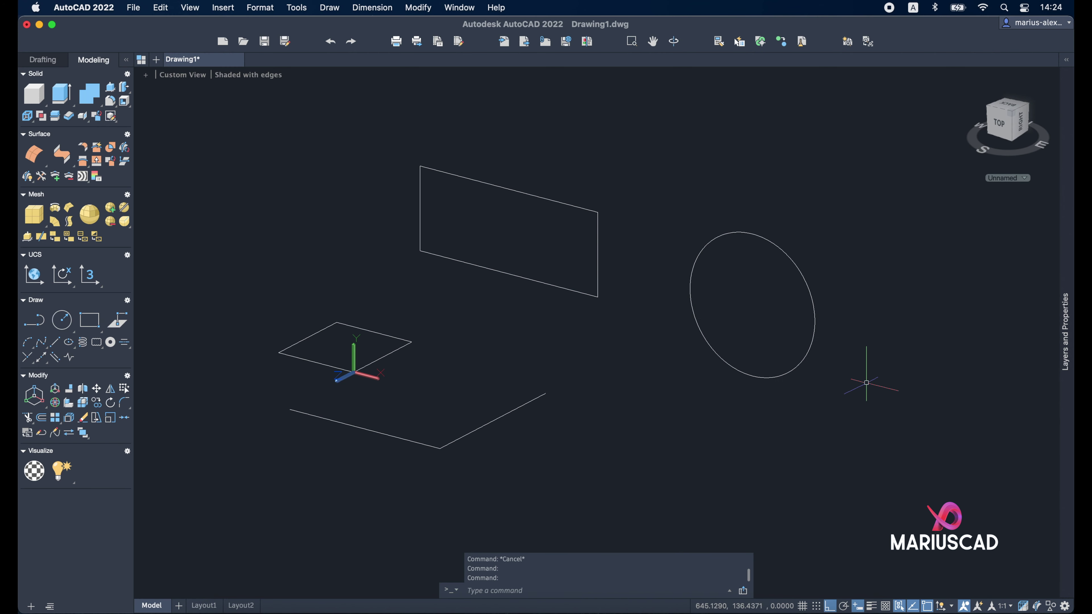
key(super+z)
key(super+z)
key(super+z)
mouse_move(665, 307)
shift+middle_down()
mouse_move(714, 305)
mouse_move(666, 360)
mouse_move(890, 190)
shift+middle_up()
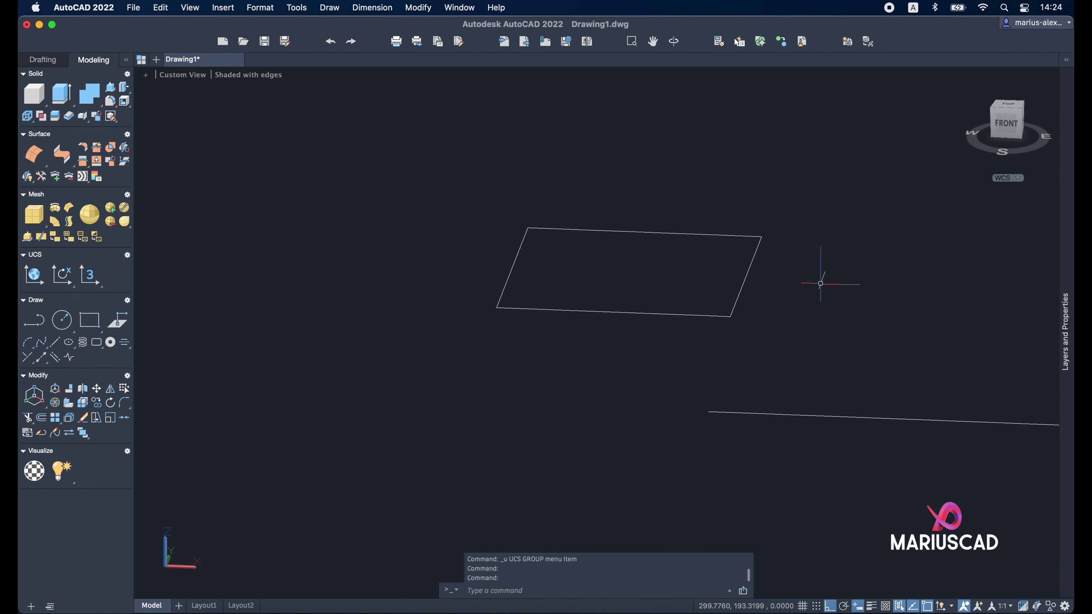
Step: Switch to the Front view and align the UCS to it with the View option
mouse_move(998, 128)
click(1004, 130)
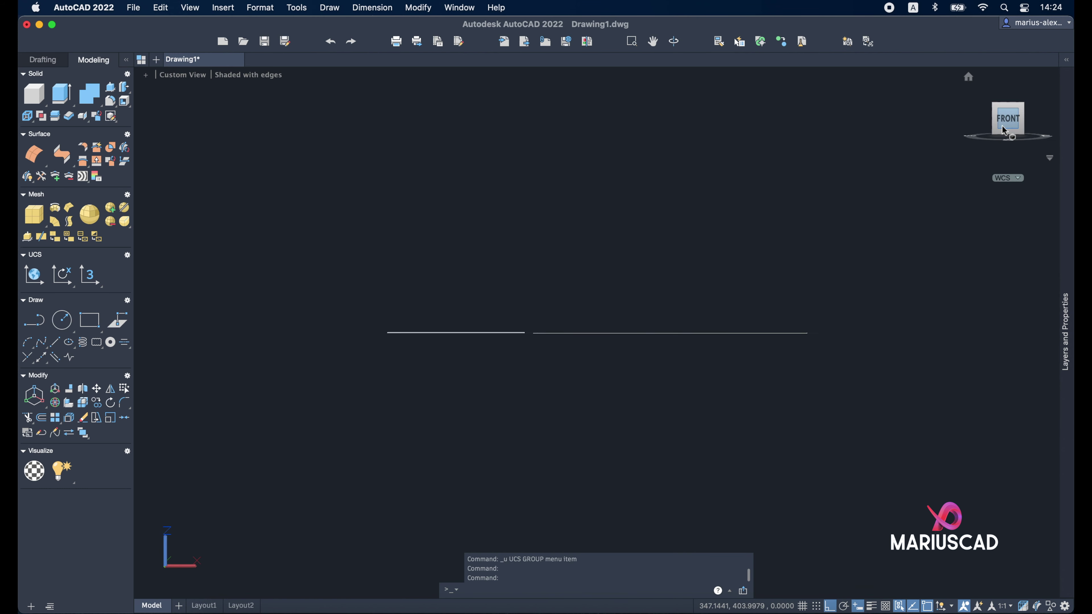
text(ucs)
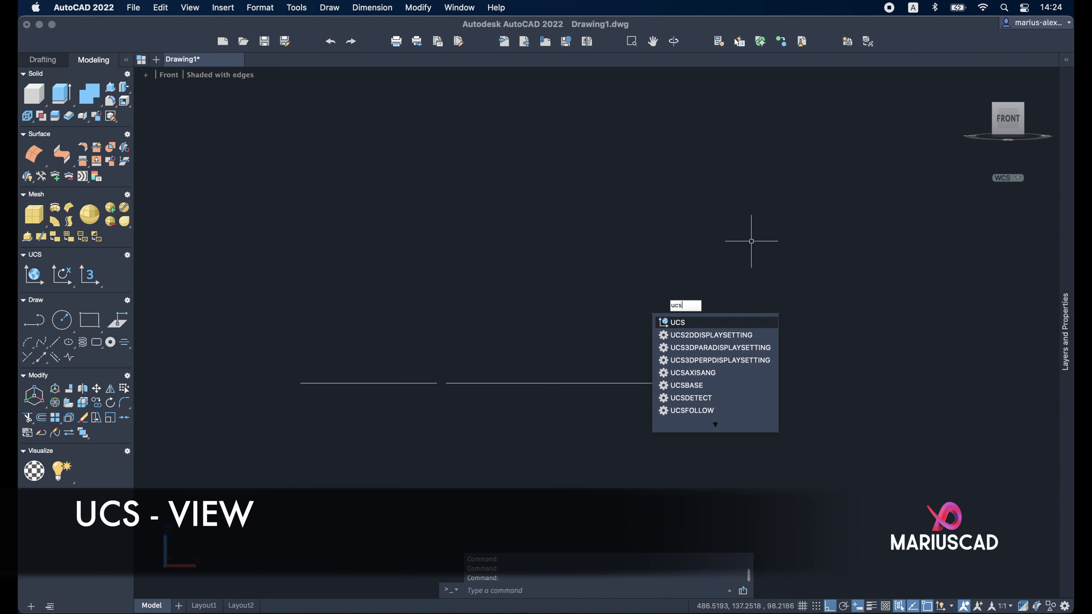
key(Return)
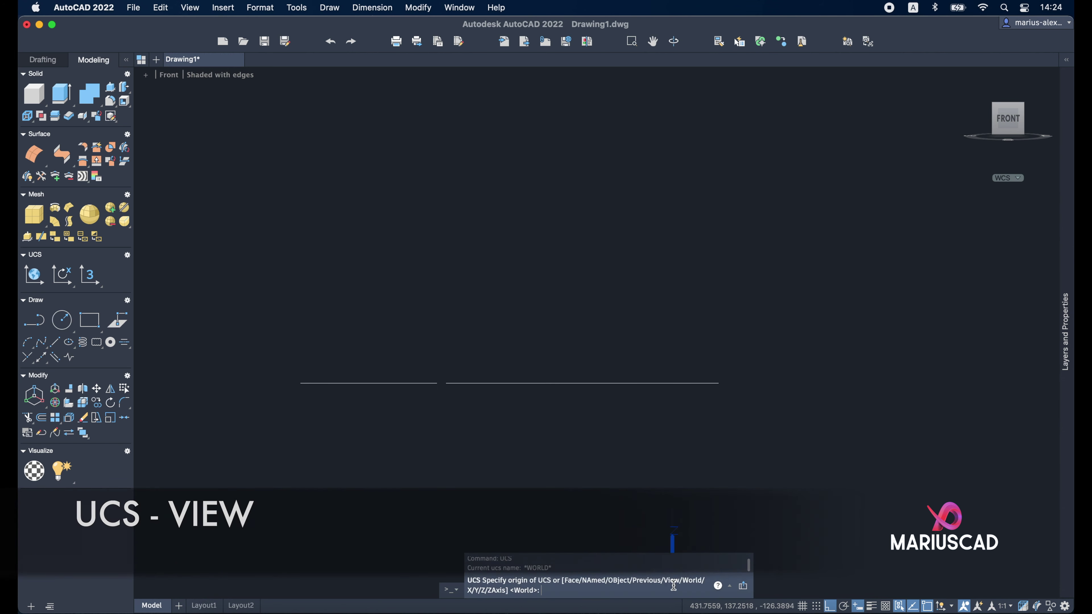
text(view)
key(Return)
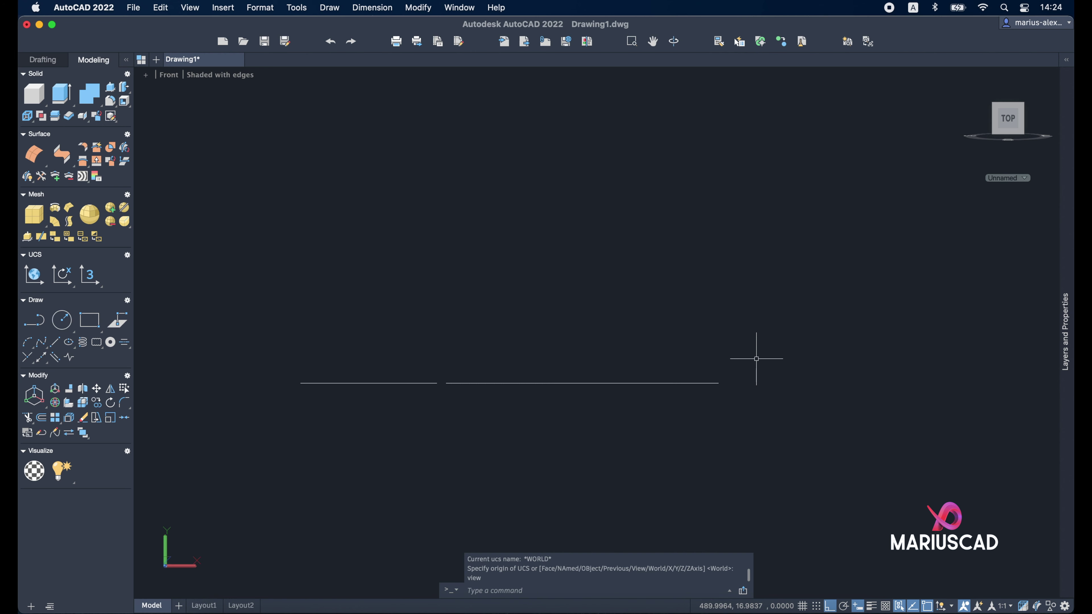
Step: Orbit and pan to see the rectangle tilted in 3D
shift+middle_drag(589, 330, 419, 390)
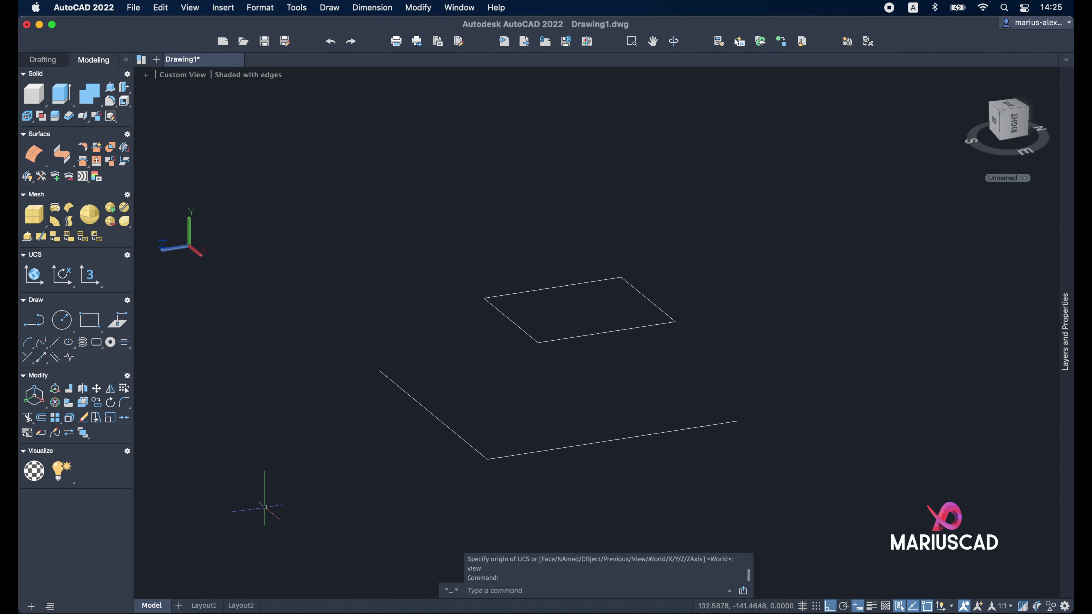
middle_drag(273, 427, 395, 419)
key(super+z)
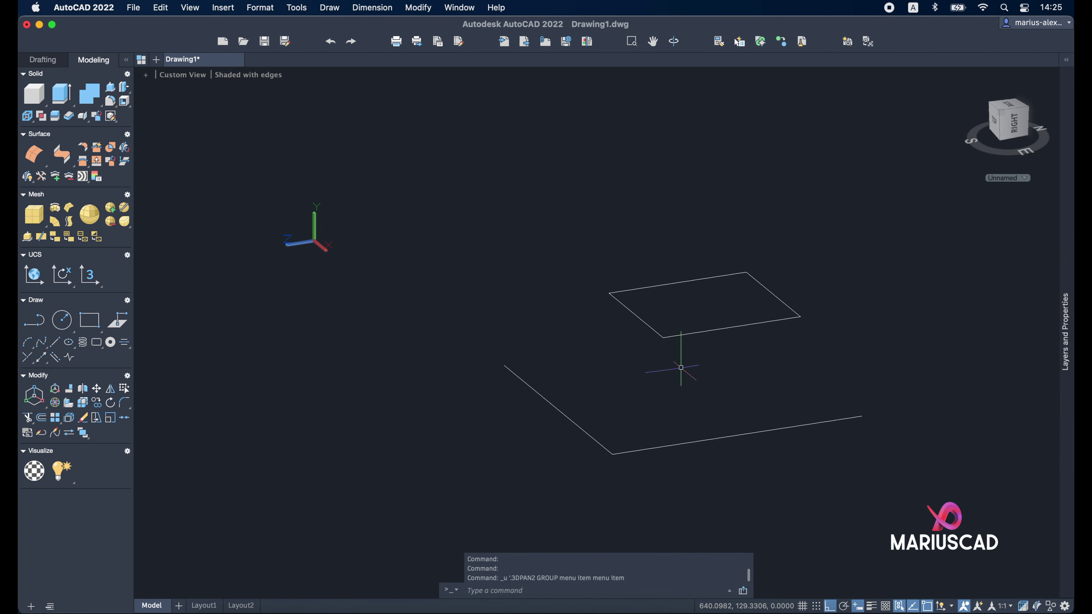
shift+middle_drag(989, 258, 989, 370)
middle_drag(566, 416, 727, 432)
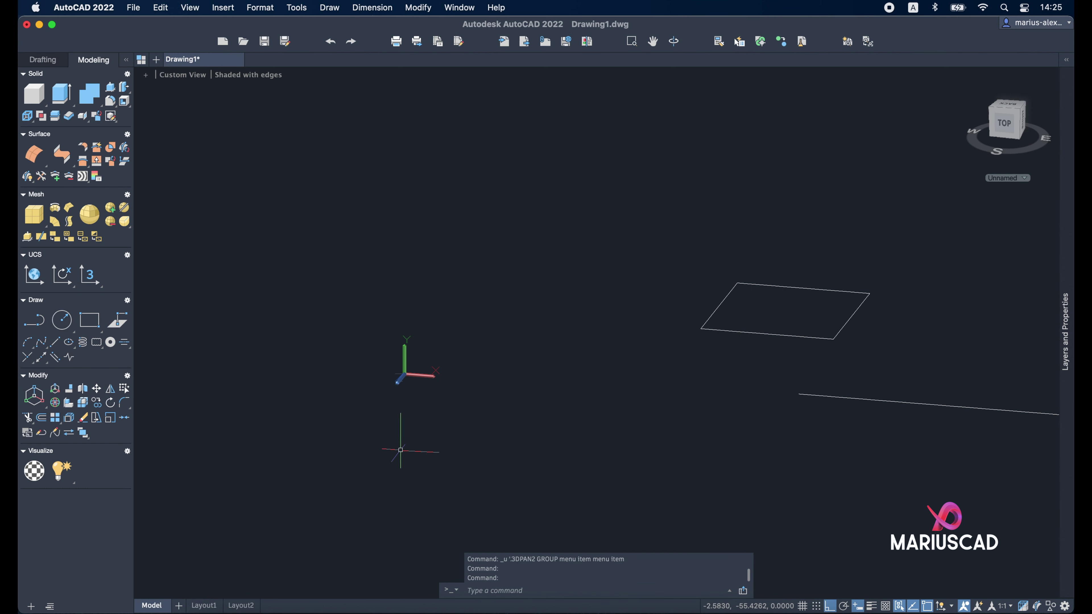
mouse_move(400, 450)
shift+middle_down()
mouse_move(511, 448)
mouse_move(583, 427)
shift+middle_up()
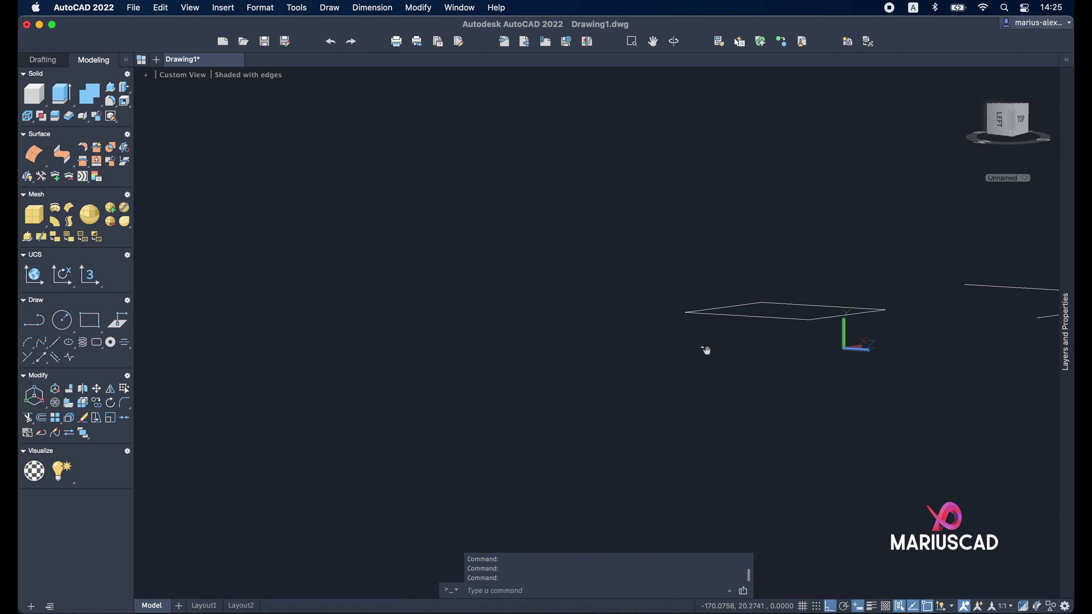
middle_drag(705, 350, 576, 403)
mouse_move(757, 319)
shift+middle_down()
mouse_move(746, 364)
mouse_move(714, 374)
mouse_move(754, 406)
shift+middle_up()
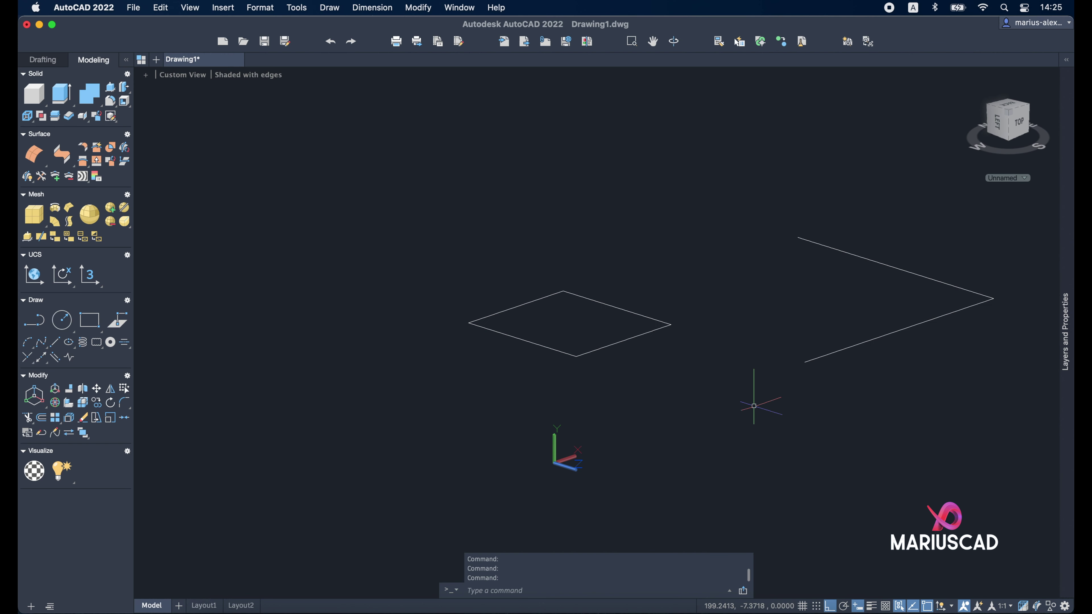
Step: Realign the UCS to the current view, then undo the UCS and view changes
text(UCS)
key(Return)
text(view)
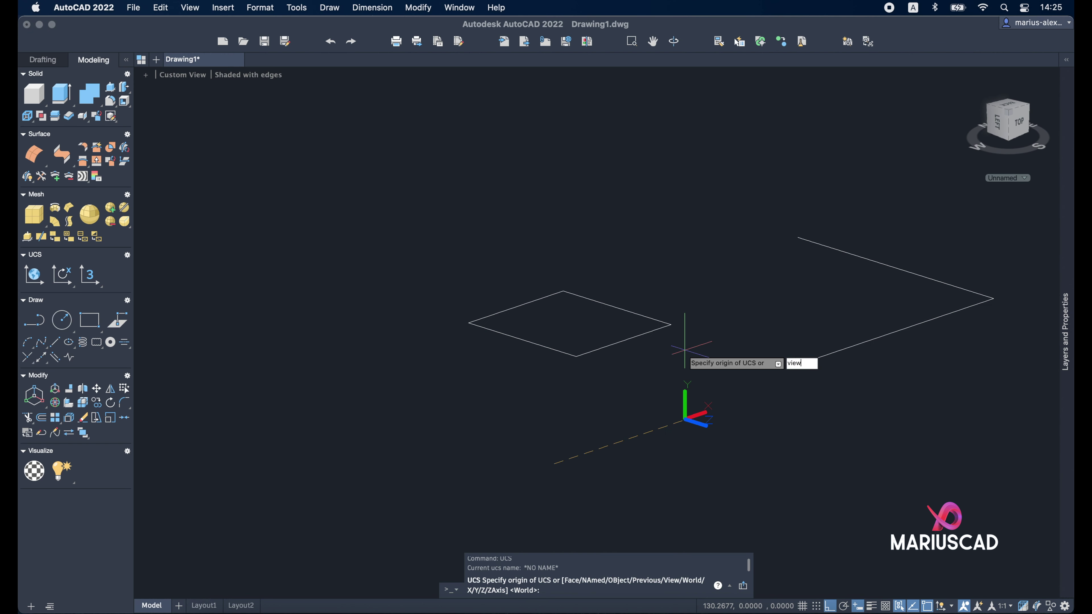
key(Return)
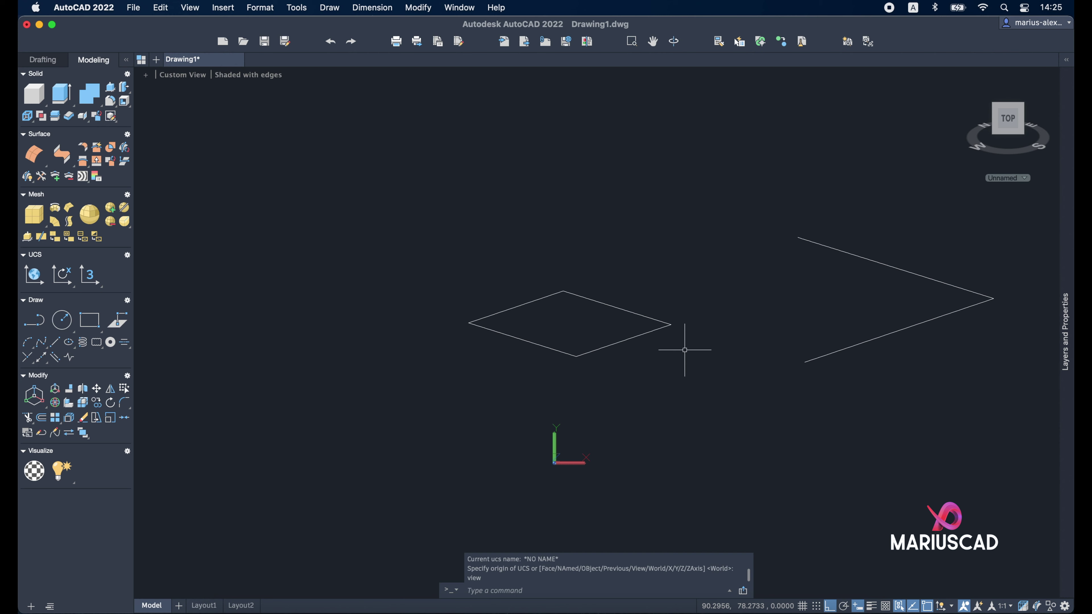
mouse_move(792, 355)
shift+middle_down()
mouse_move(658, 371)
mouse_move(633, 385)
shift+middle_up()
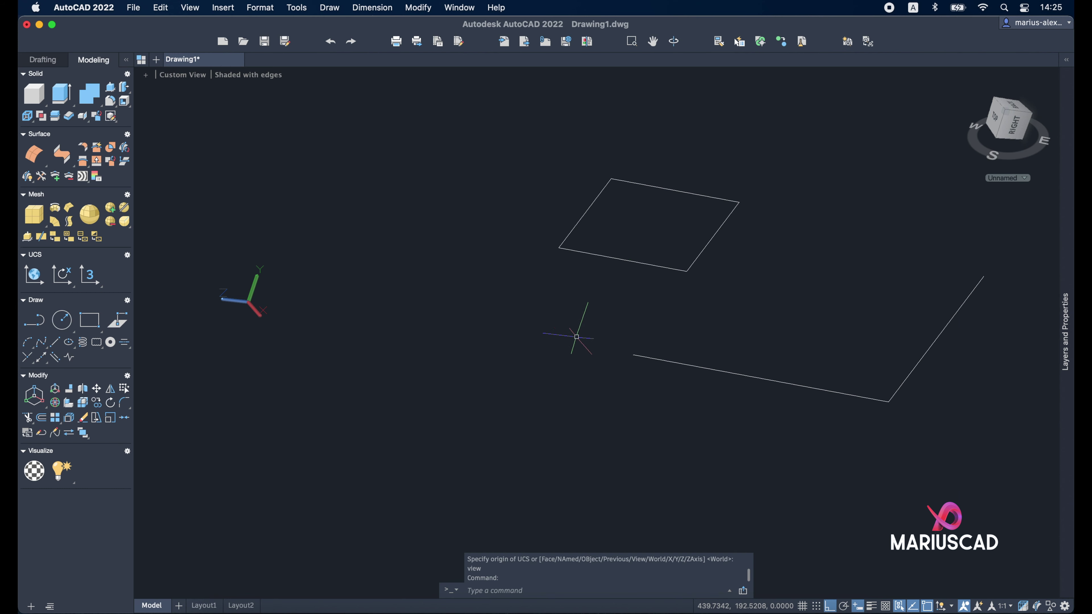
key(super+z)
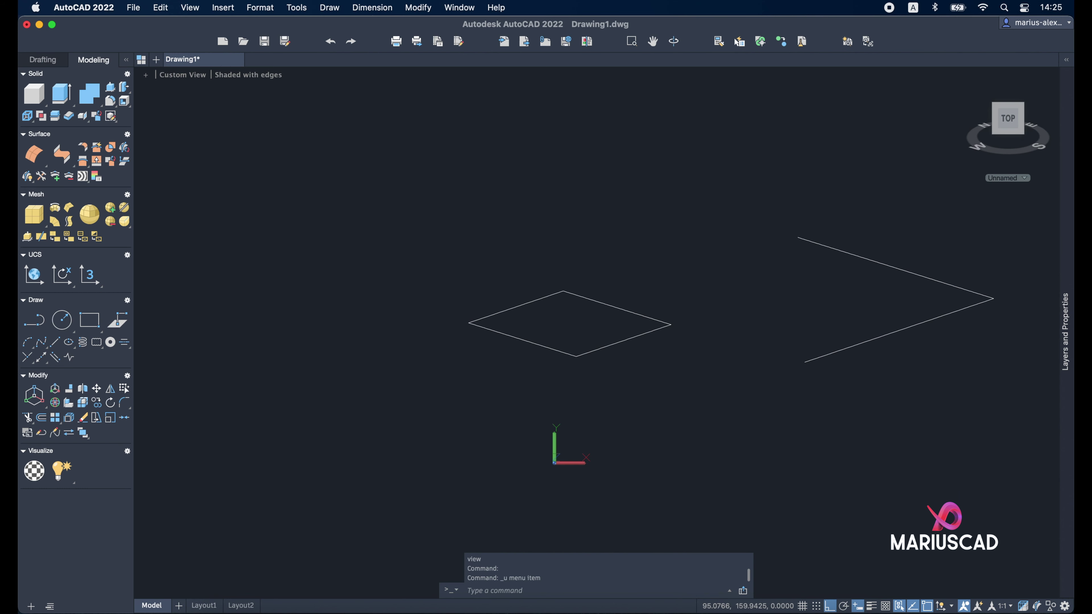
key(super+z)
key(super+z)
key(super+z)
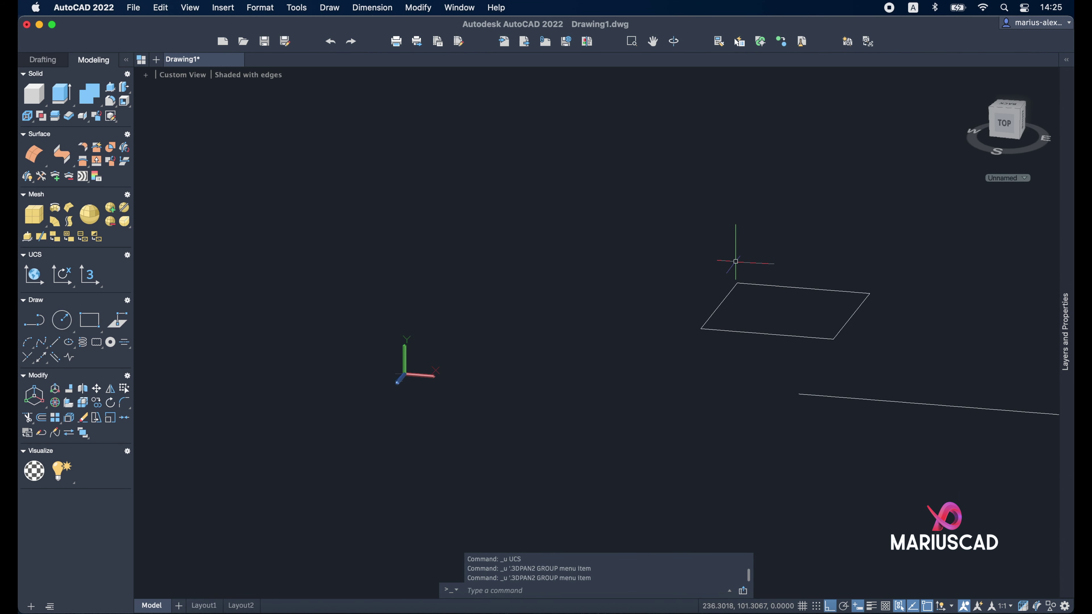
key(super+z)
key(super+z)
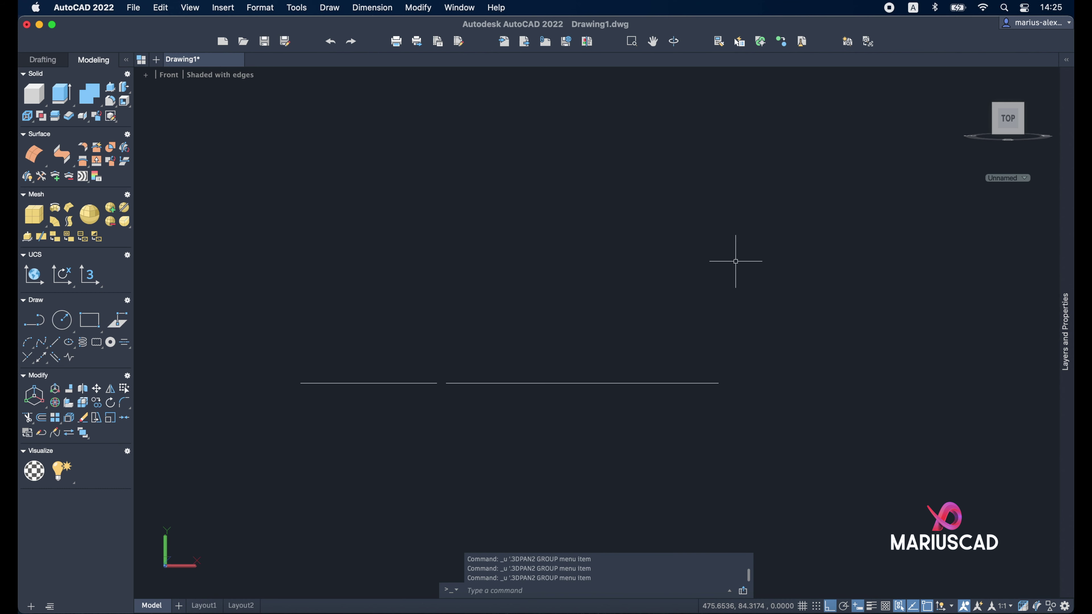
key(super+z)
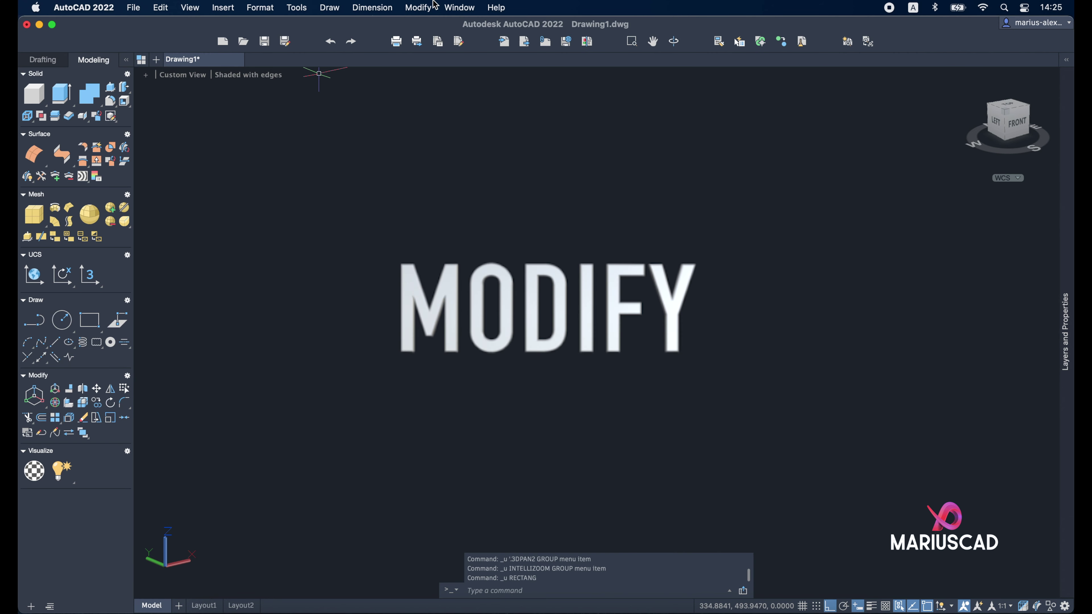
Step: Draw a solid sphere by picking its centre and radius
click(435, 6)
mouse_move(461, 406)
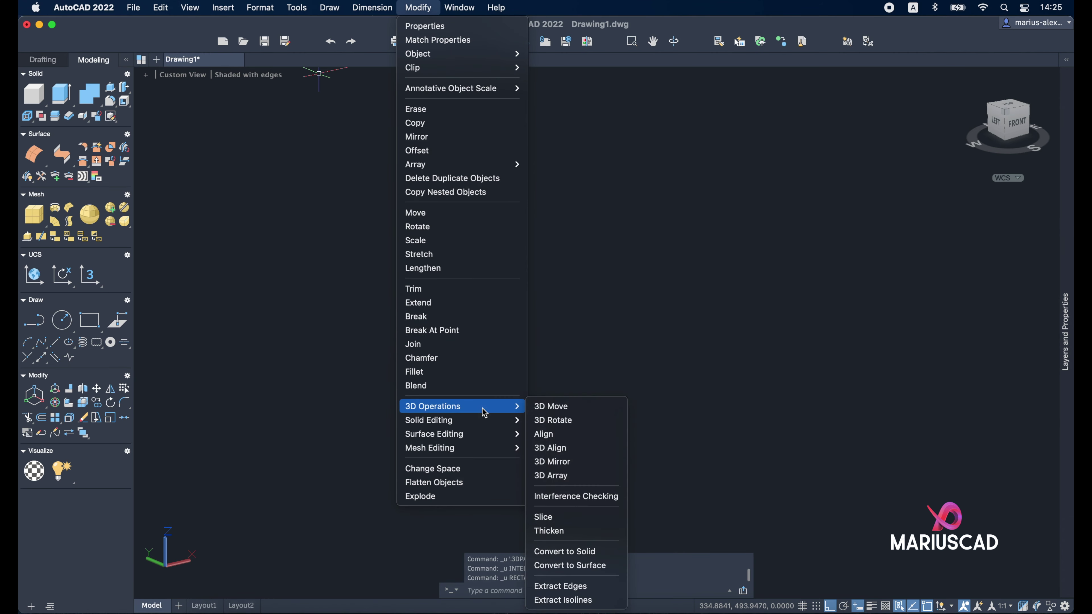
key(Escape)
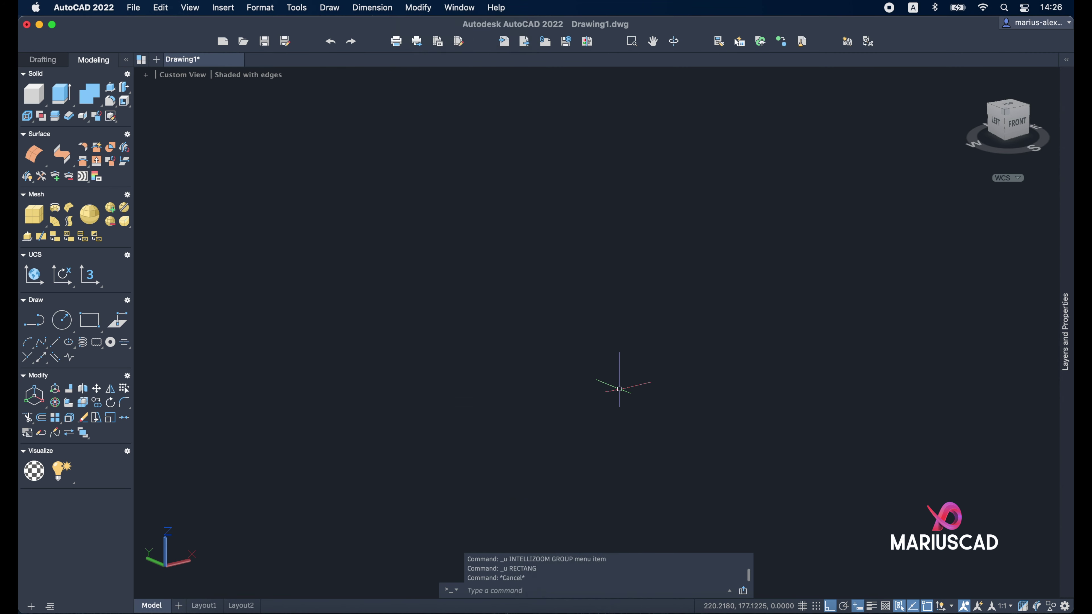
text(sph)
key(Return)
click(619, 341)
scroll(766, 403, up, 3)
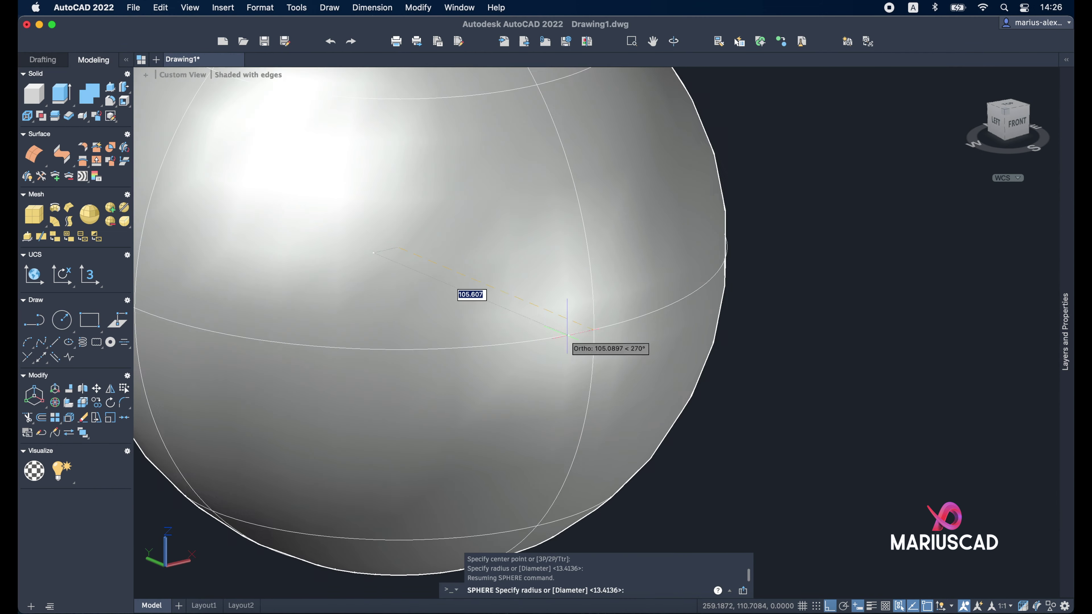
scroll(636, 365, down, 5)
click(631, 373)
scroll(631, 373, down, 2)
scroll(731, 387, down, 2)
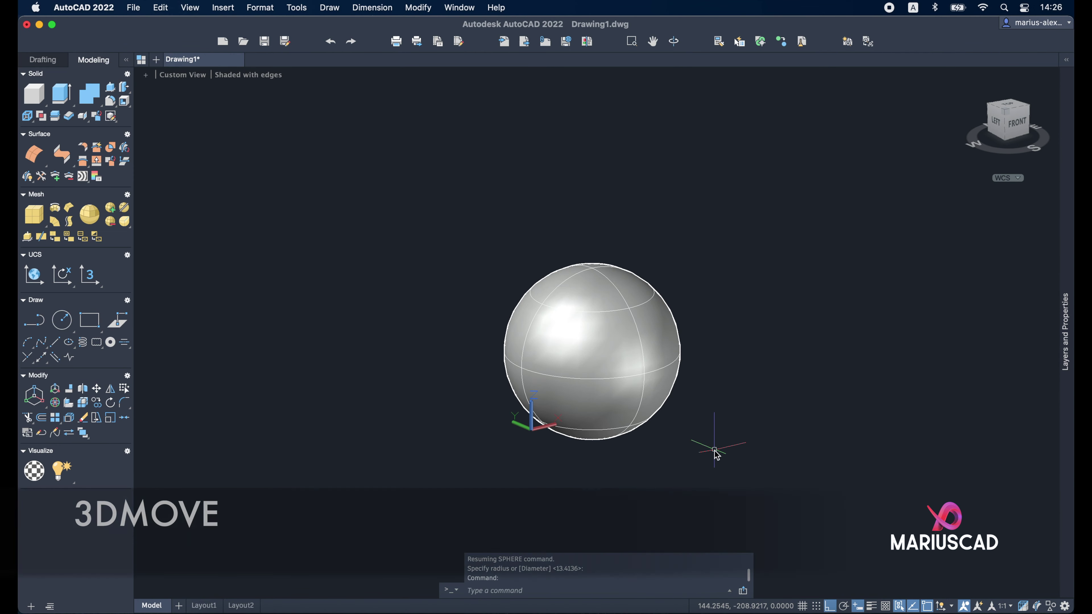
Step: Move the sphere up and to the right with 3DMOVE
text(3dmove)
key(Return)
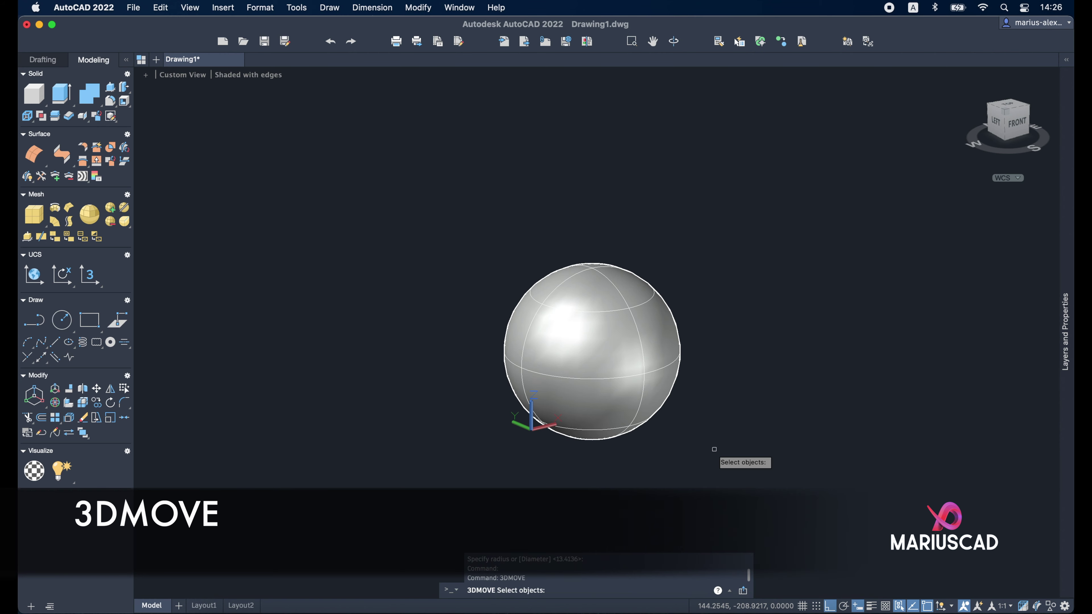
click(677, 435)
click(614, 330)
key(Return)
click(603, 326)
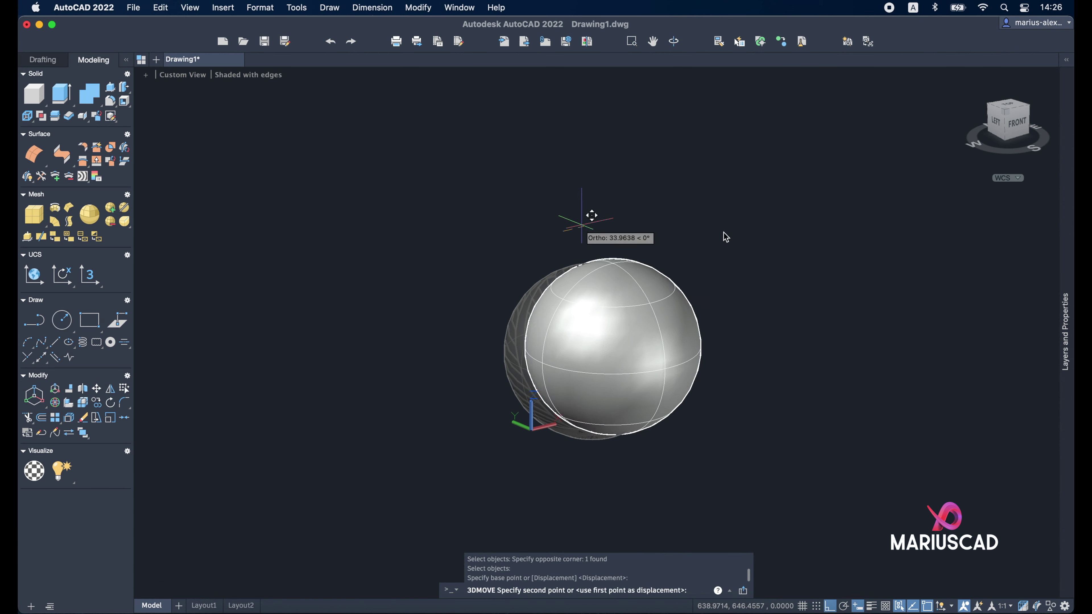
click(736, 294)
key(Escape)
Step: Move the sphere to just left of the view centre with MOVE
click(736, 295)
text(move)
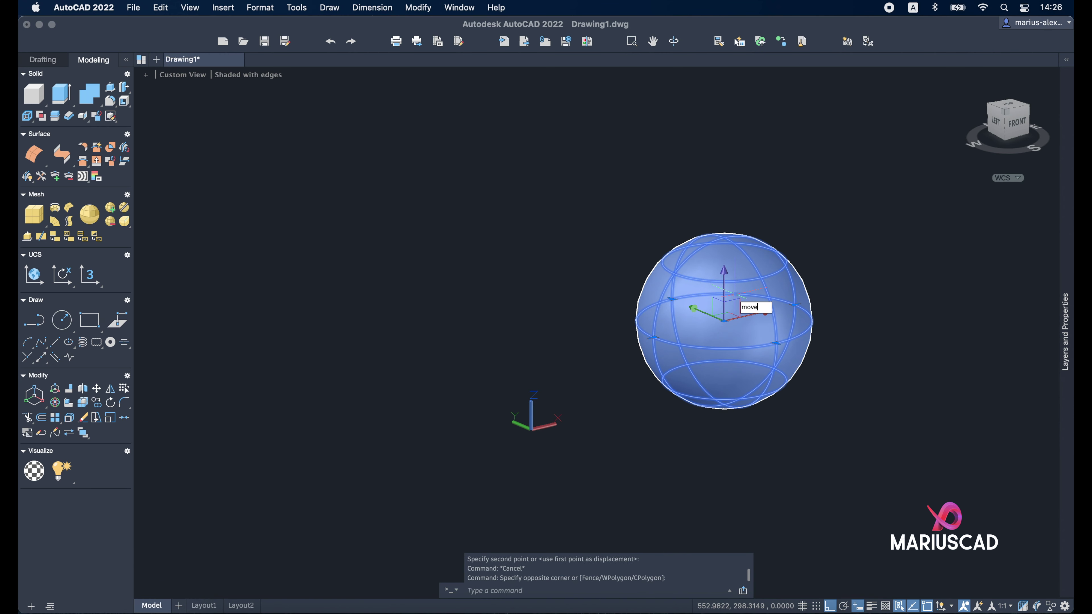
key(Return)
click(735, 295)
click(405, 315)
key(Escape)
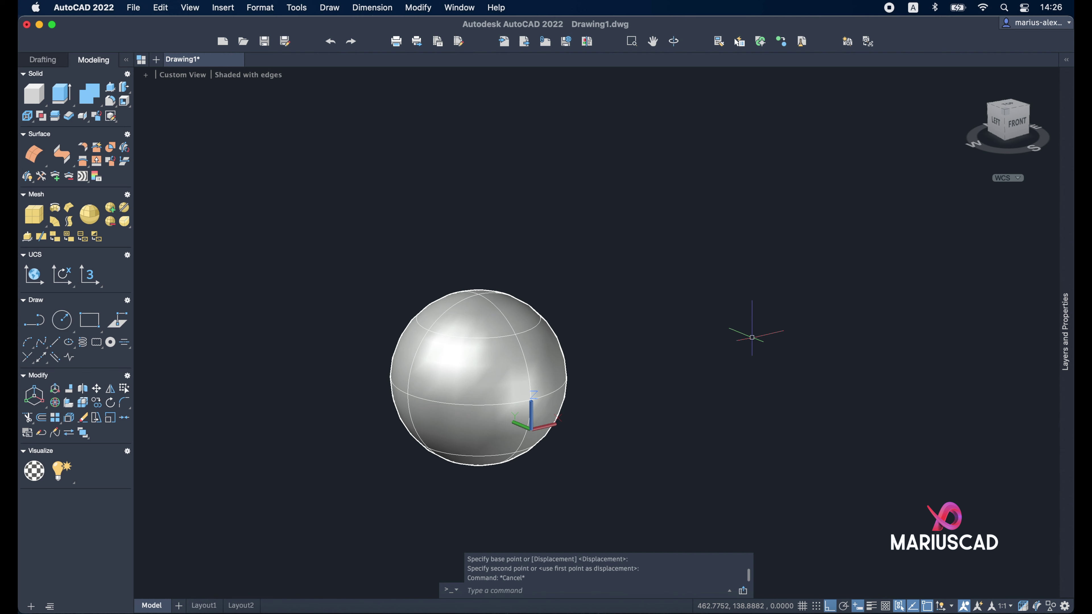
text(box)
Step: Draw a tall thin box by two base corners and a height, and erase the sphere
key(Return)
click(810, 467)
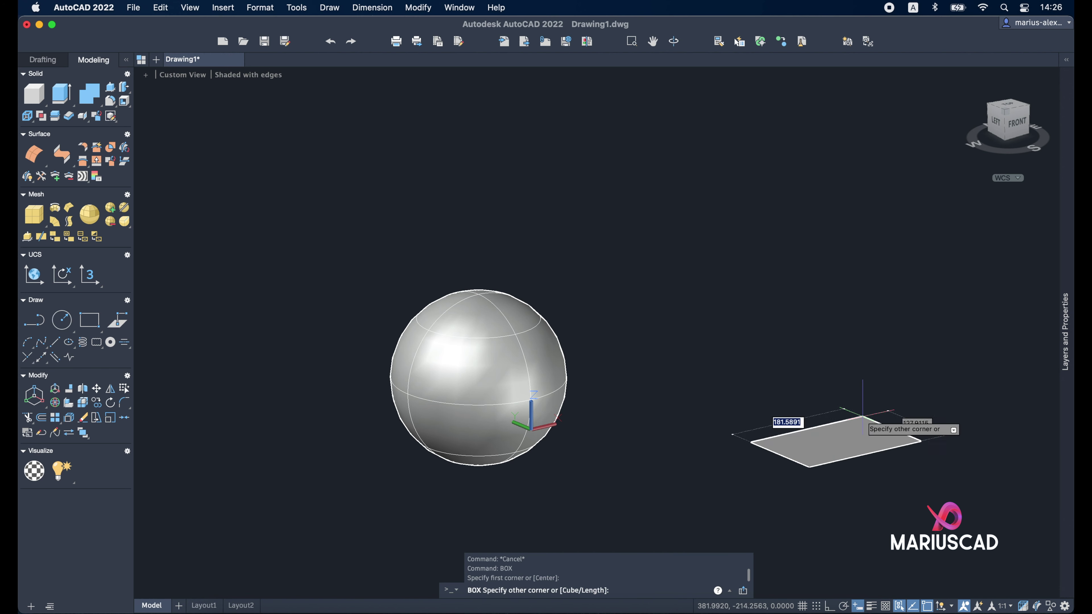
middle_drag(945, 387, 585, 425)
scroll(585, 425, down, 2)
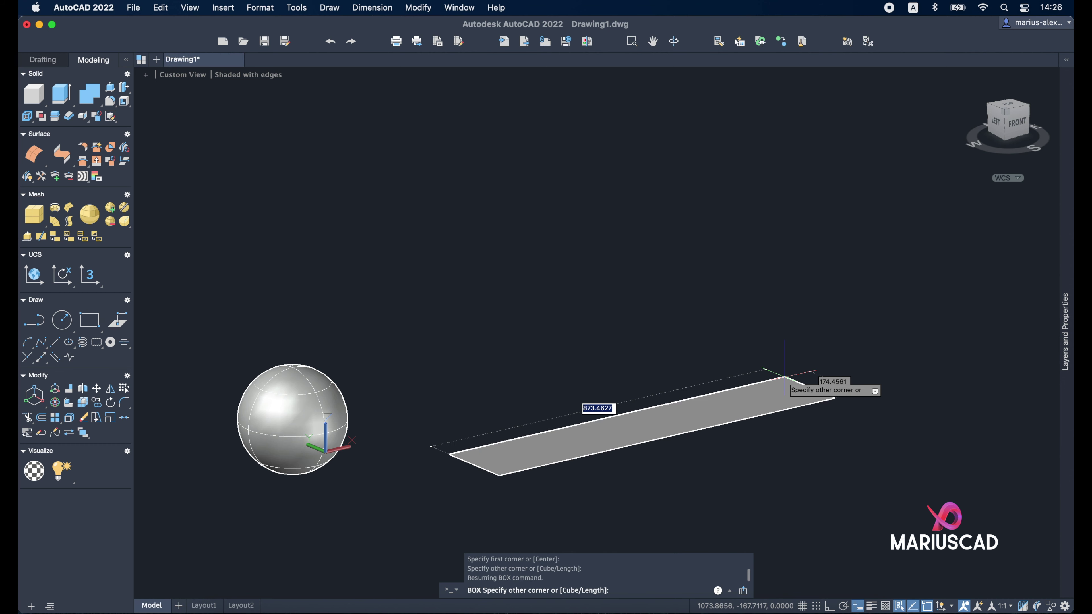
click(778, 374)
click(733, 77)
key(Escape)
scroll(709, 297, down, 3)
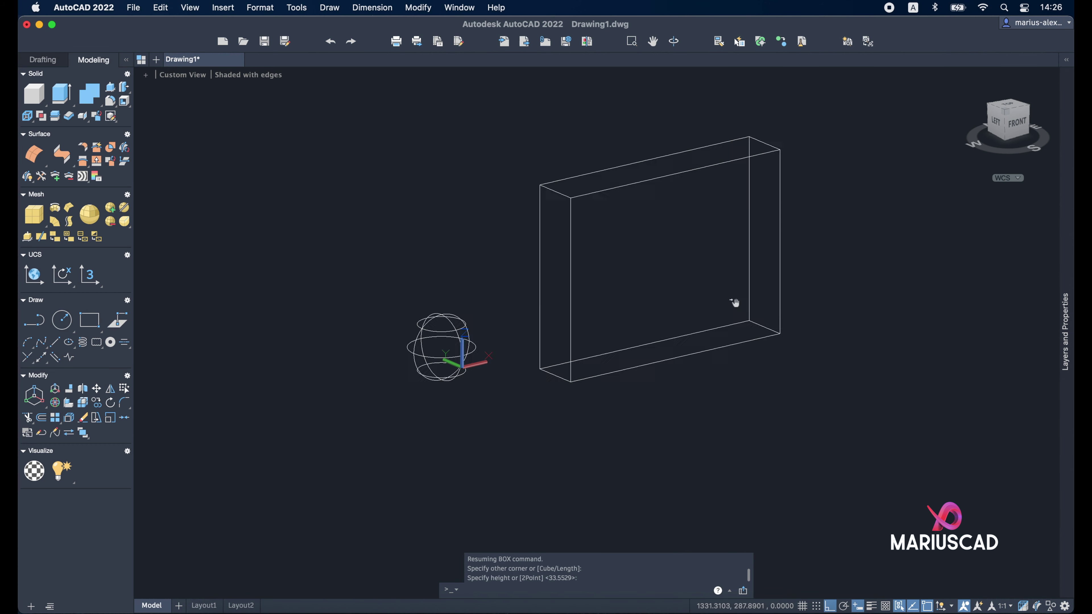
click(479, 436)
click(378, 315)
key(Delete)
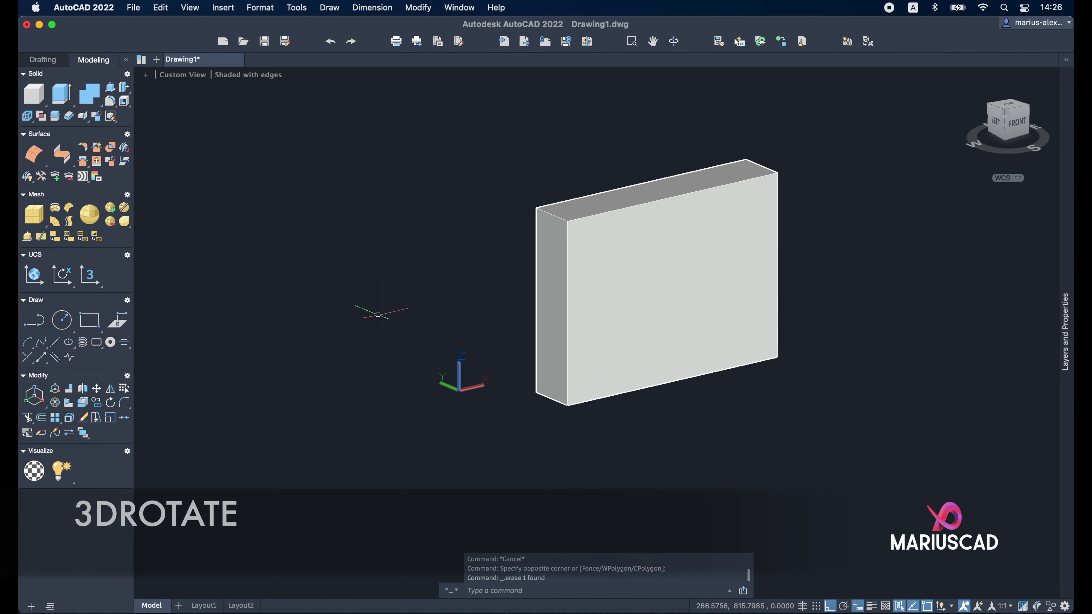
Step: Rotate the box about its vertical axis at its centre with 3DROTATE
text(3drota)
key(Return)
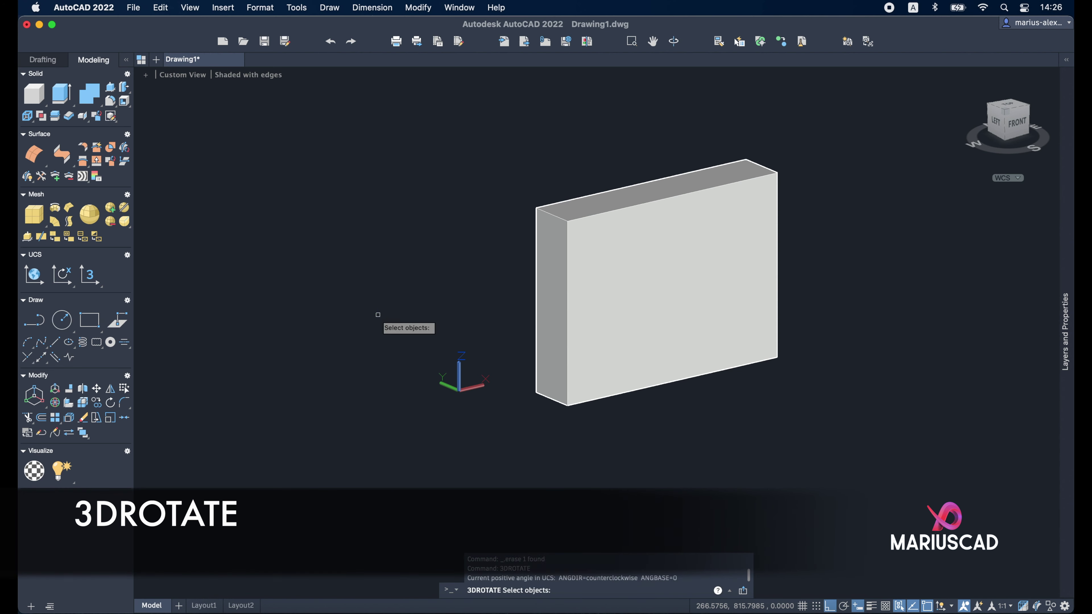
click(641, 279)
key(Return)
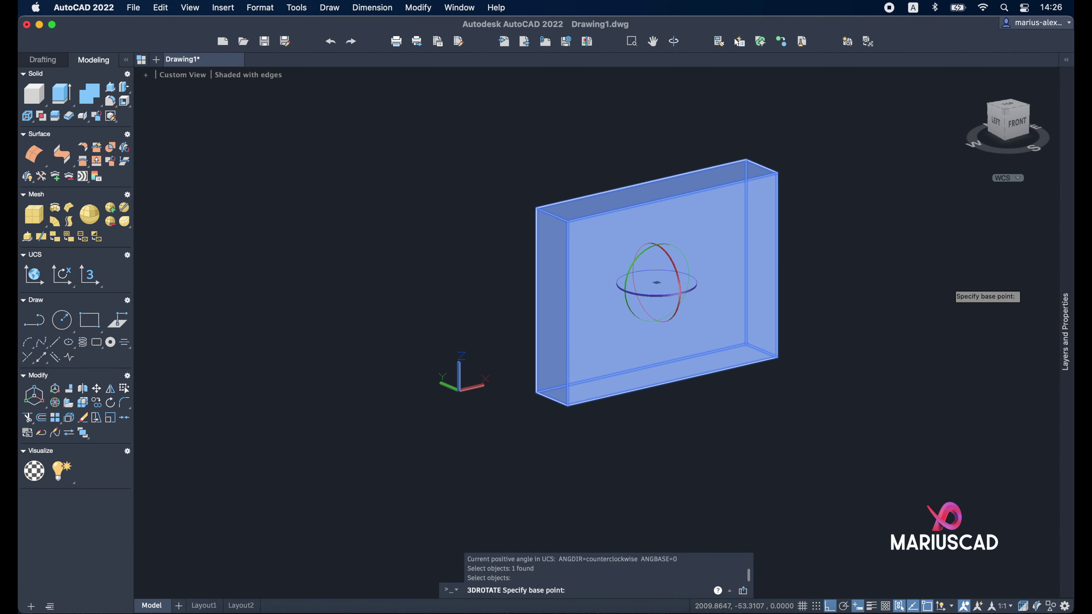
click(643, 299)
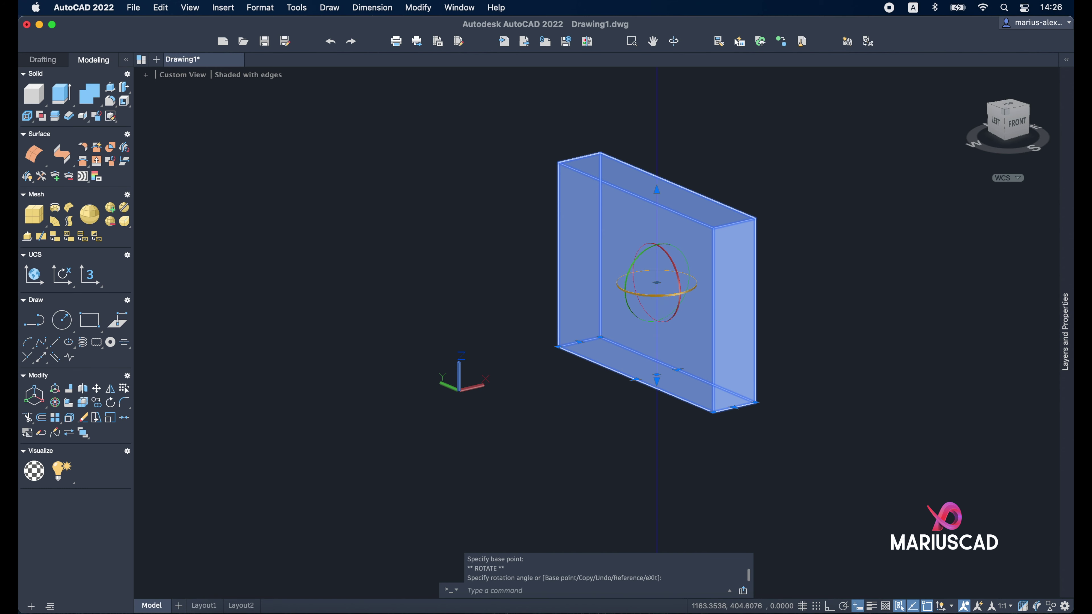
click(665, 298)
key(Escape)
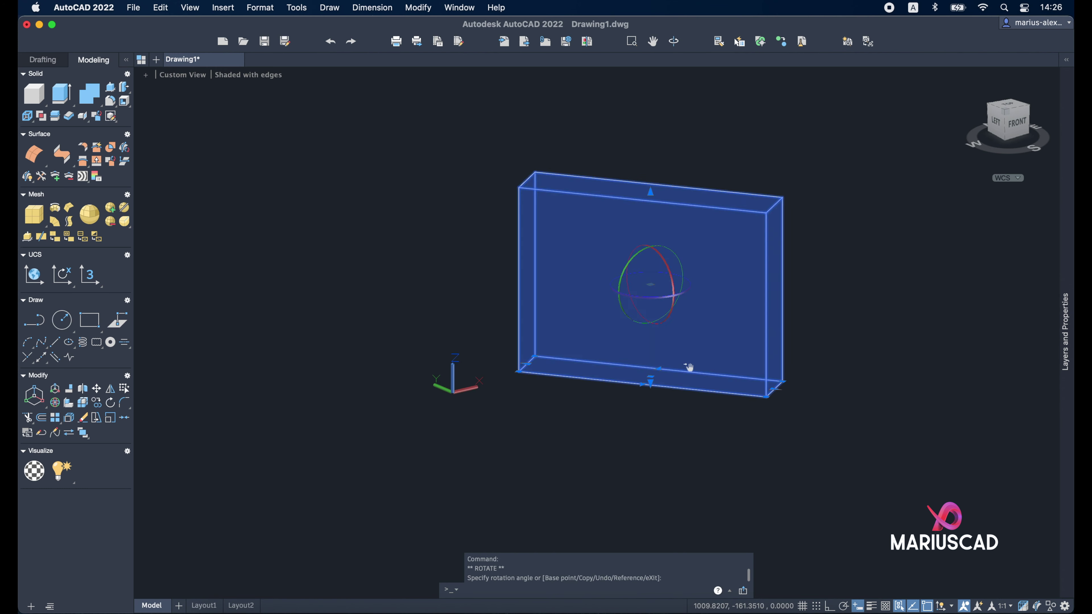
key(Escape)
scroll(666, 368, right, 5)
scroll(696, 412, right, 5)
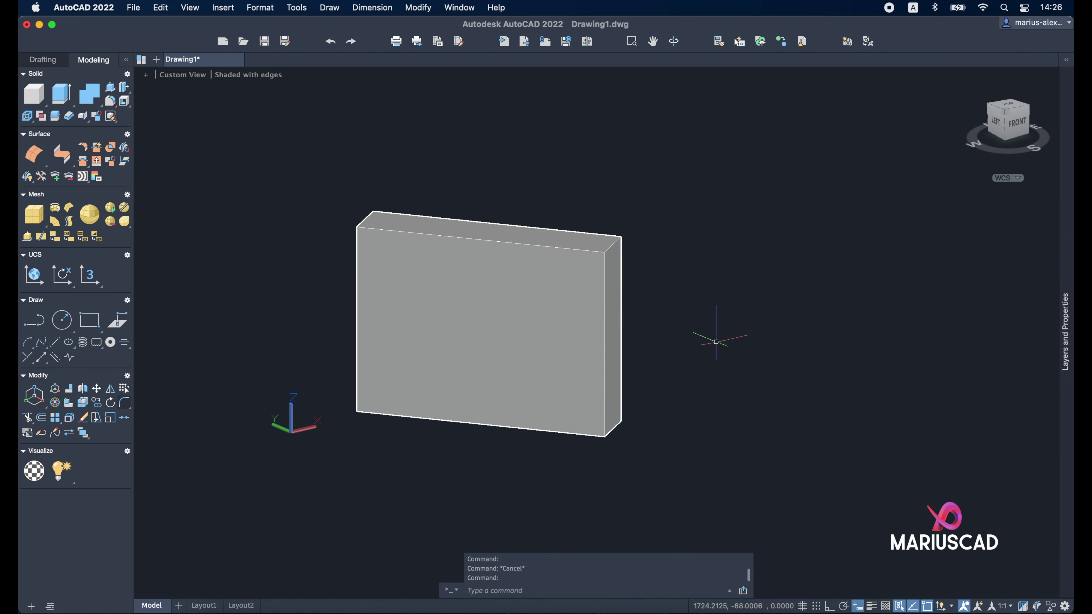
Step: Select the thin box as the object for 3DMIRROR
text(3dmir)
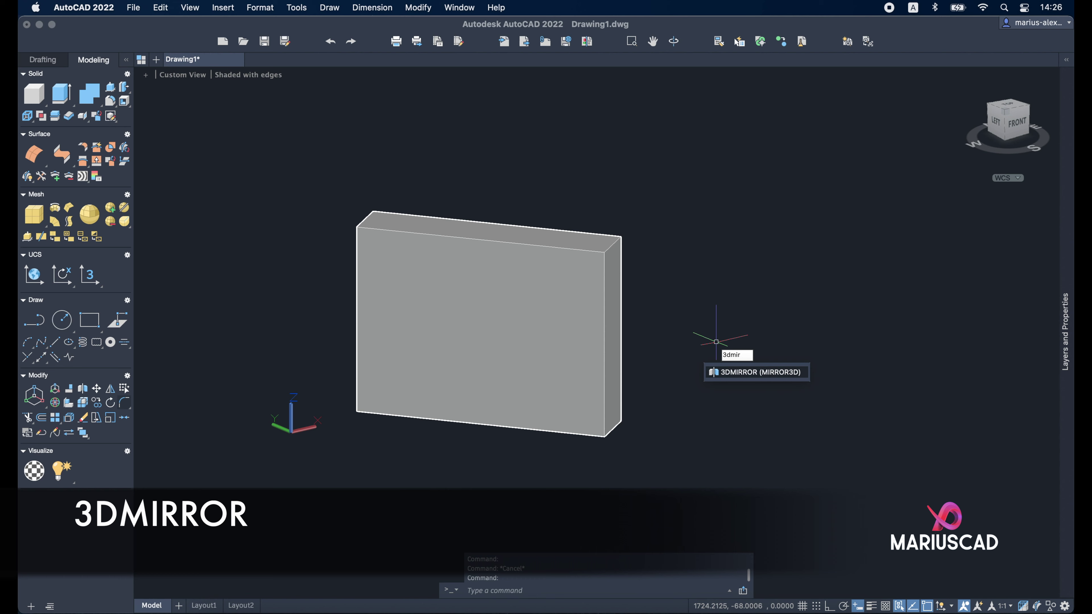
key(Return)
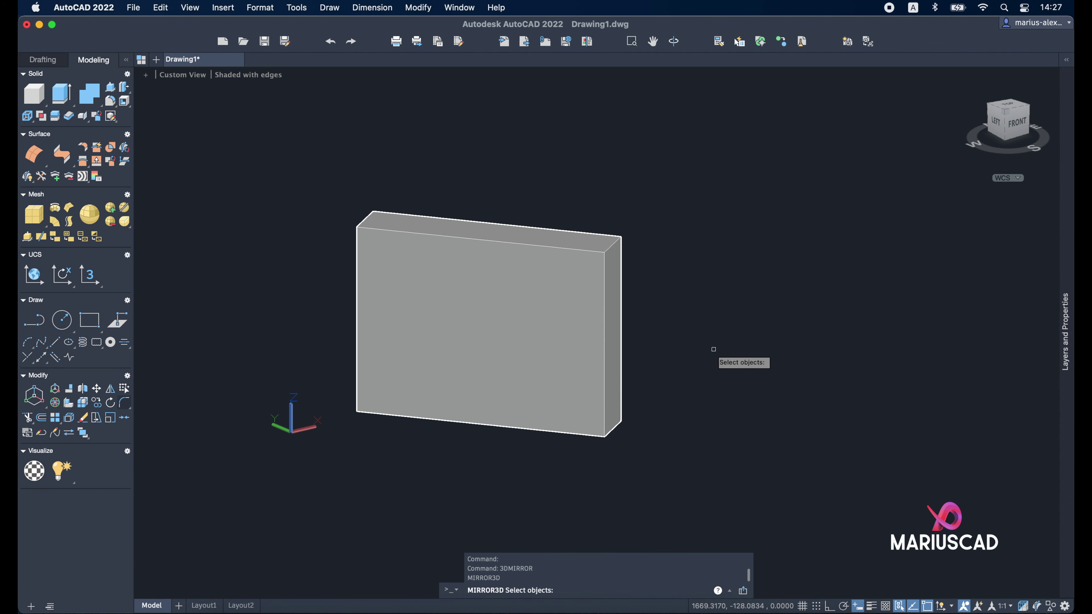
click(683, 342)
click(593, 284)
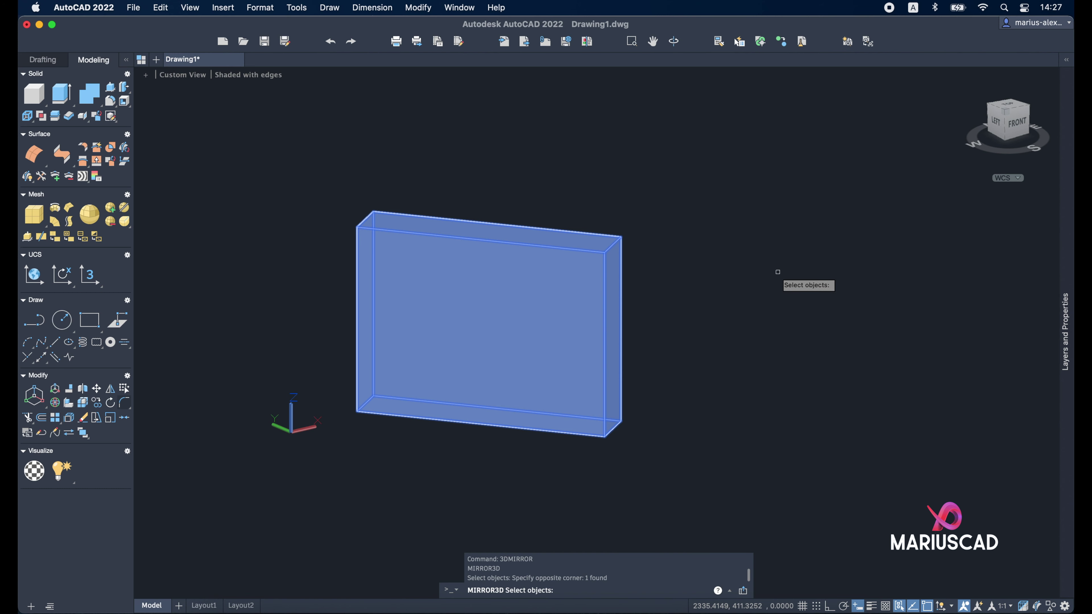
key(Return)
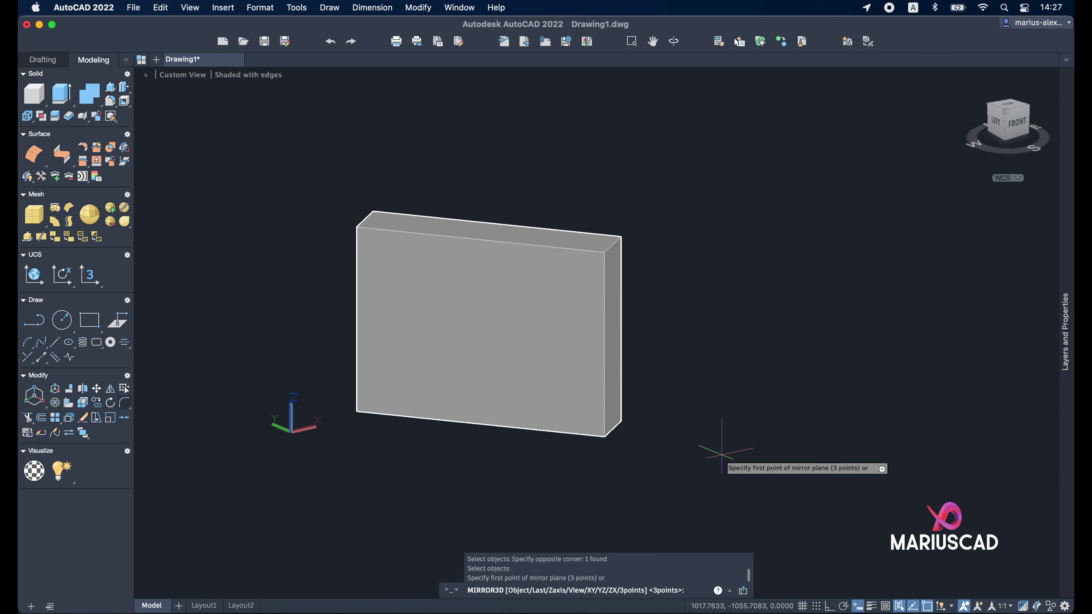
scroll(706, 451, down, 3)
middle_drag(707, 451, 605, 366)
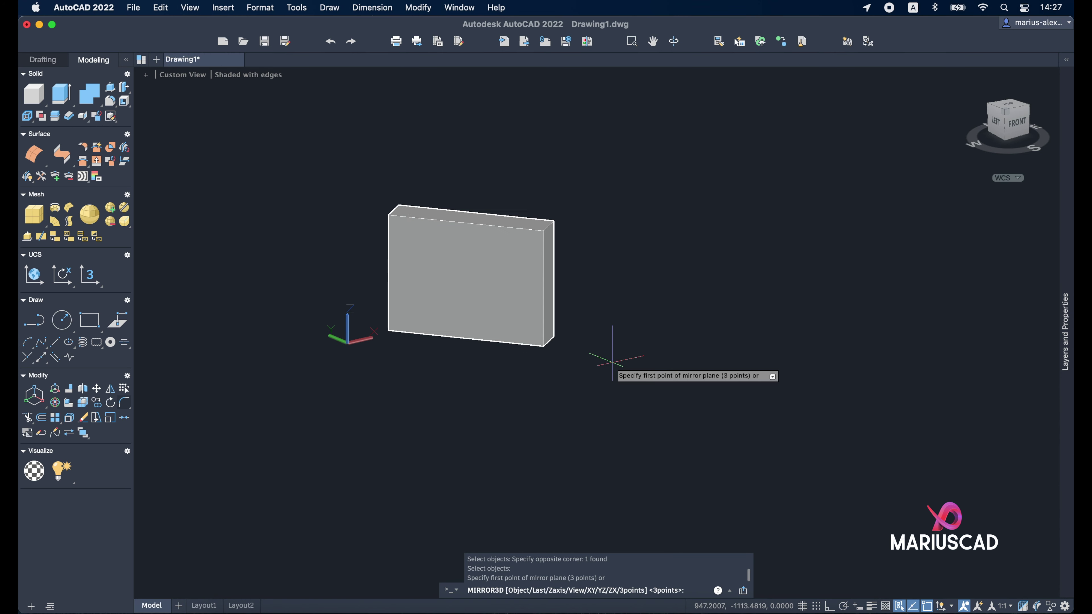
Step: Define a vertical mirror plane by three points with Ortho on, keeping the original
click(509, 430)
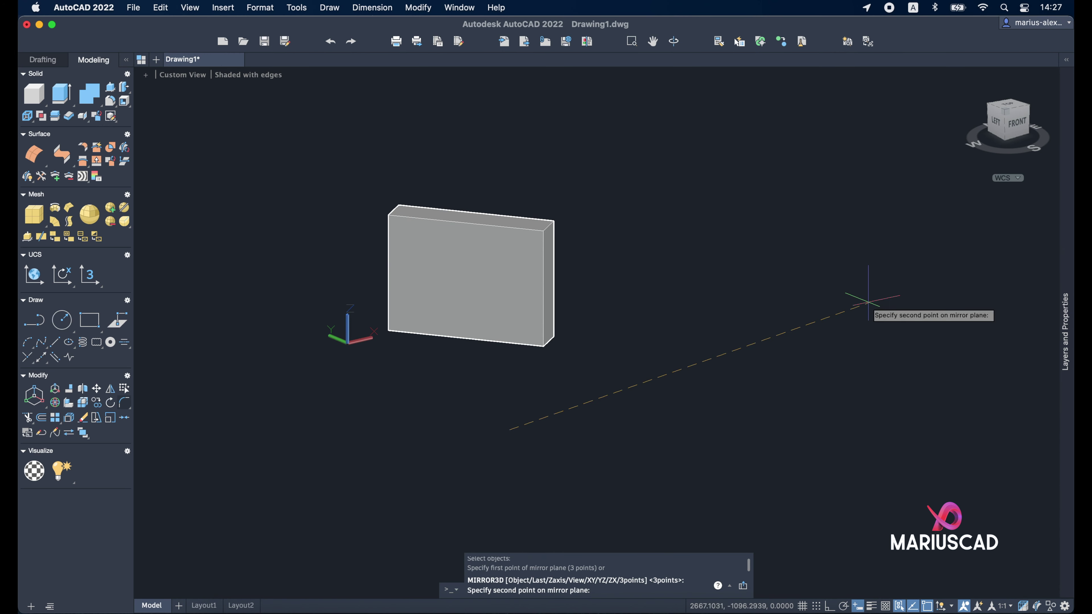
click(830, 606)
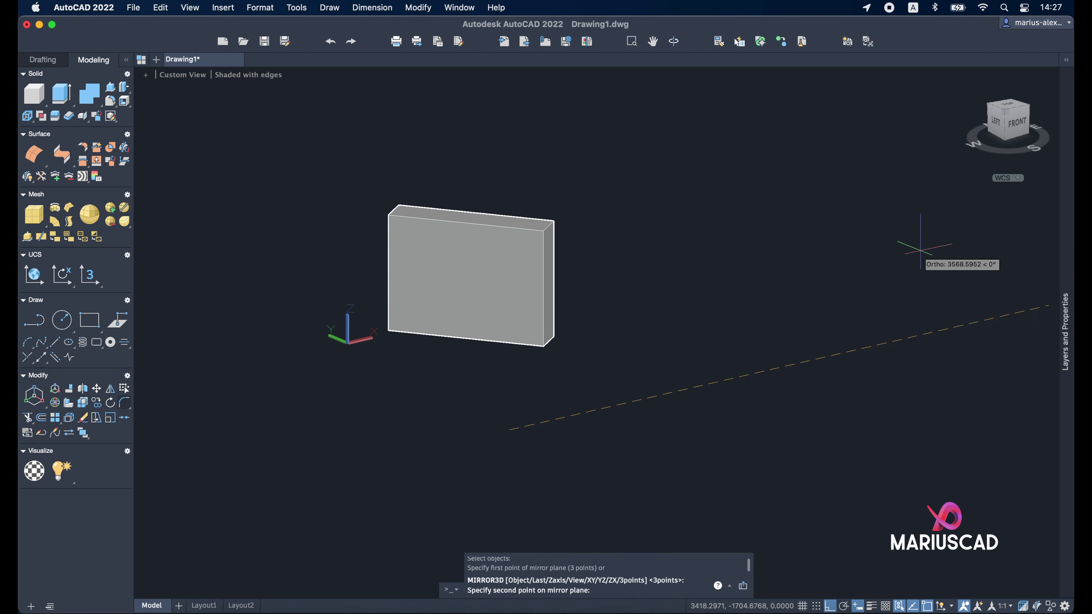
click(826, 356)
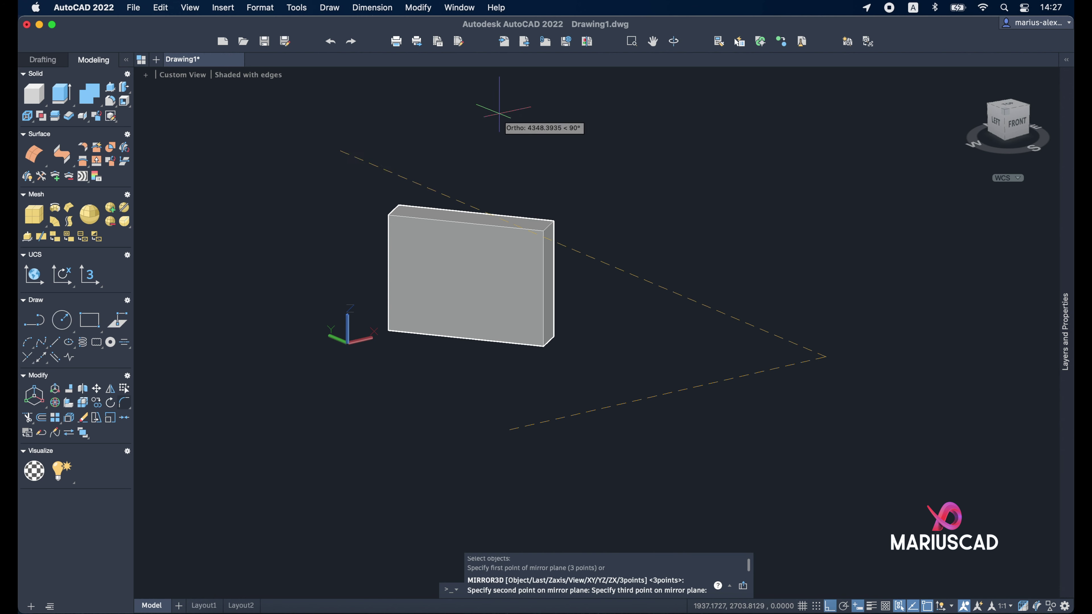
click(727, 108)
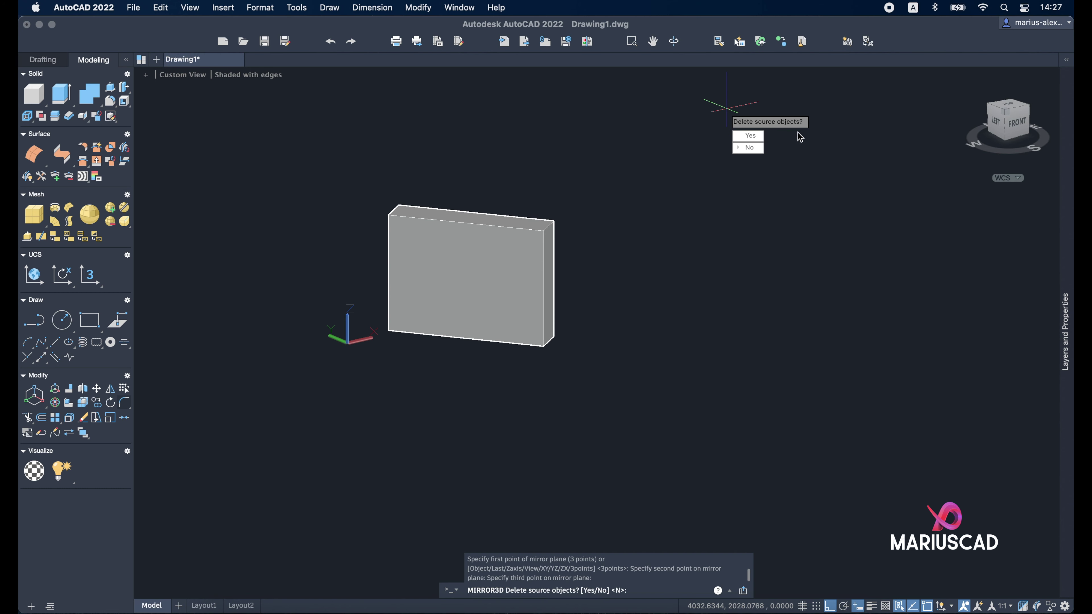
click(760, 149)
mouse_move(761, 150)
shift+middle_down()
mouse_move(847, 353)
mouse_move(755, 373)
mouse_move(677, 303)
mouse_move(865, 342)
mouse_move(809, 343)
shift+middle_up()
mouse_move(708, 383)
shift+middle_down()
mouse_move(750, 439)
mouse_move(911, 434)
mouse_move(902, 424)
shift+middle_up()
click(904, 425)
Step: Delete both large boxes with a crossing selection
click(504, 183)
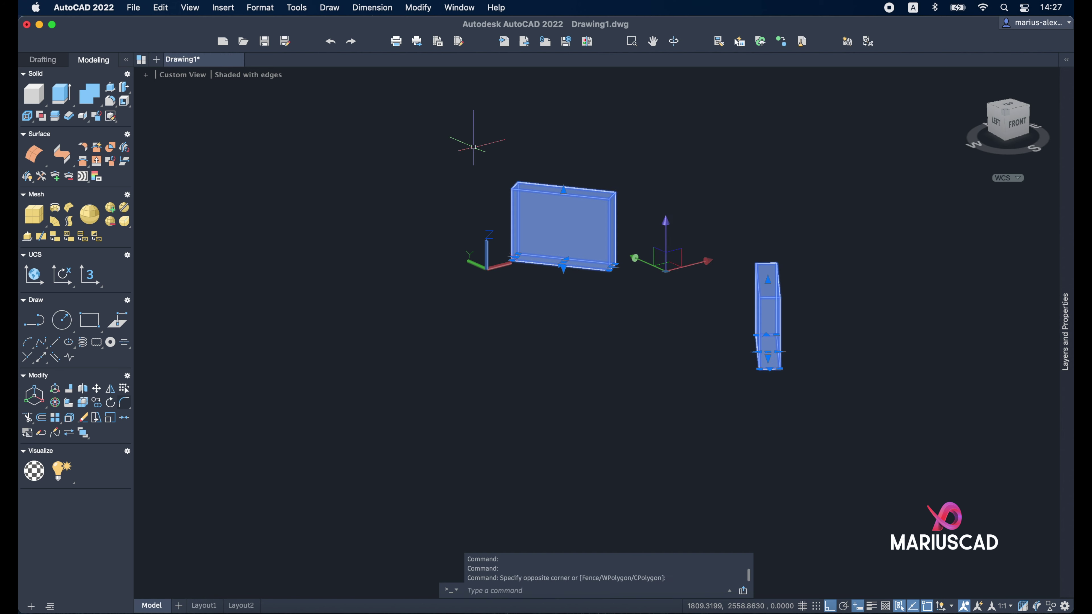
key(Delete)
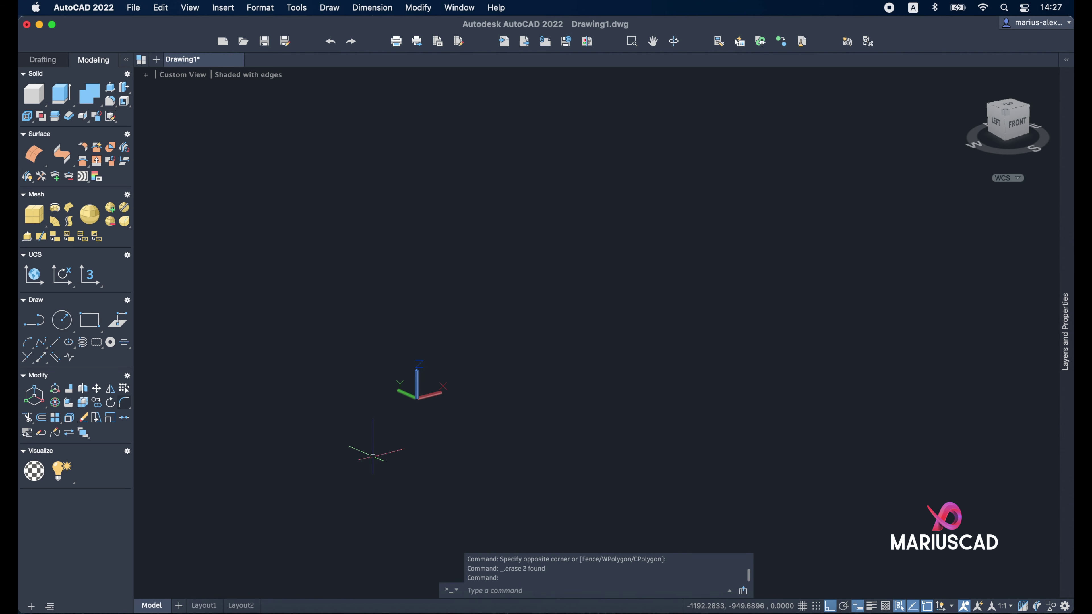
scroll(641, 411, up, 1)
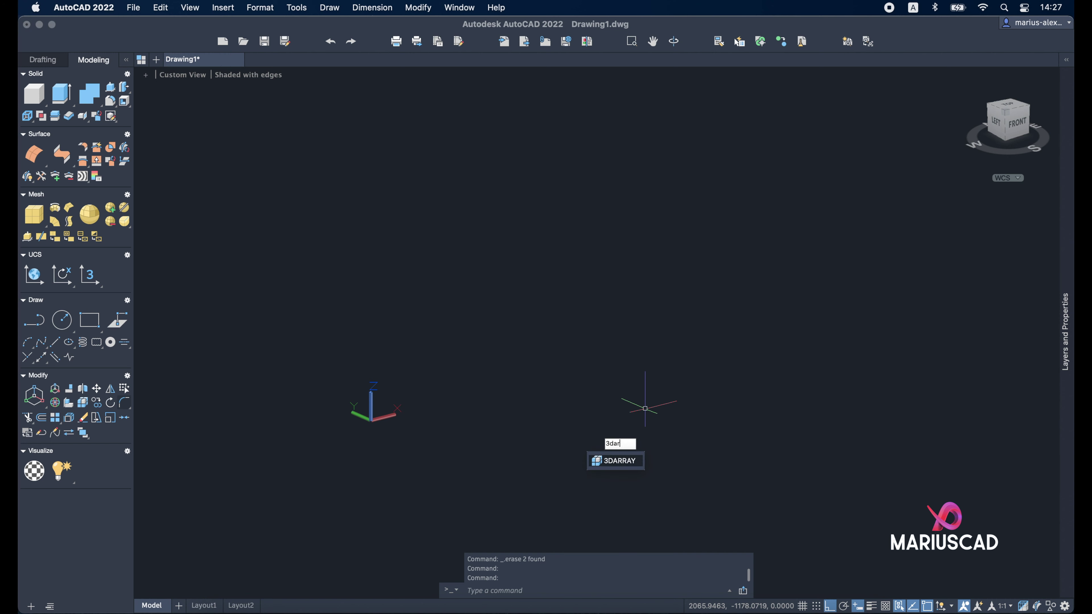
key(Escape)
Step: Draw a new box 10 long, 10 wide and 20 high
text(box)
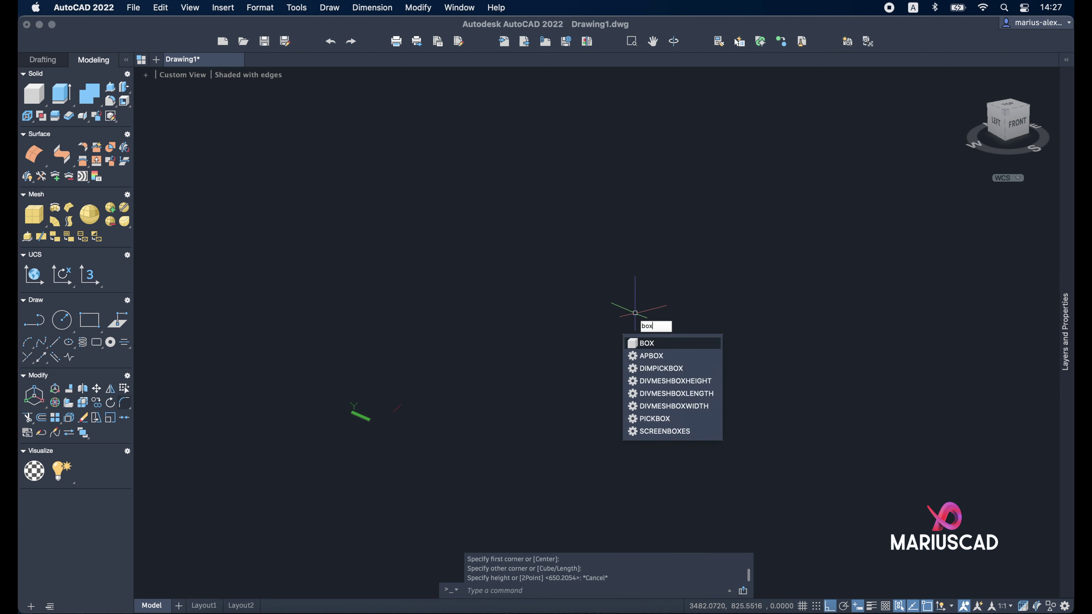
key(Return)
click(566, 475)
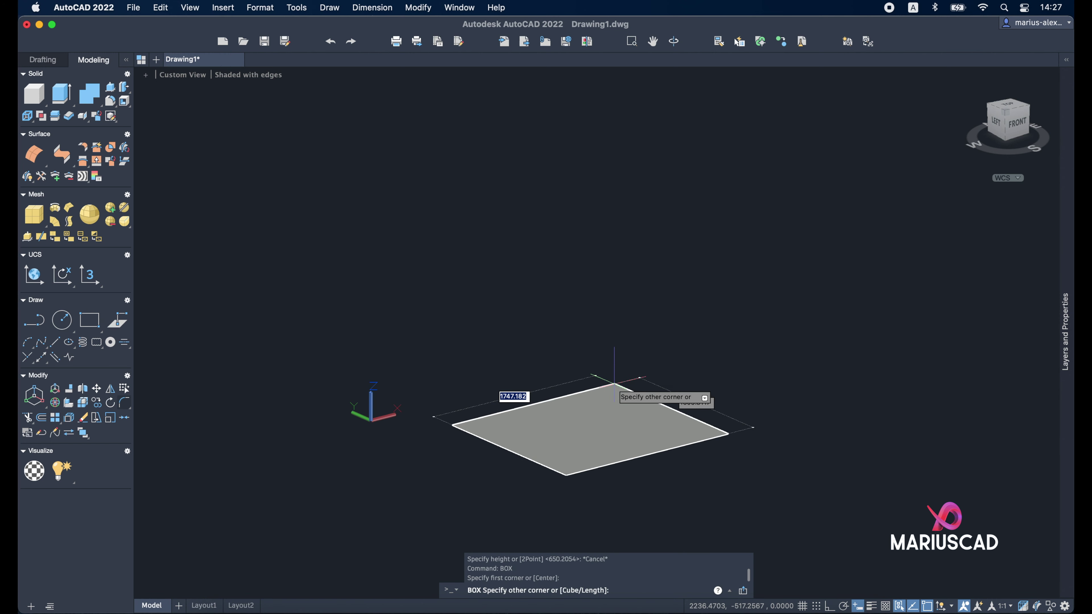
key(Tab)
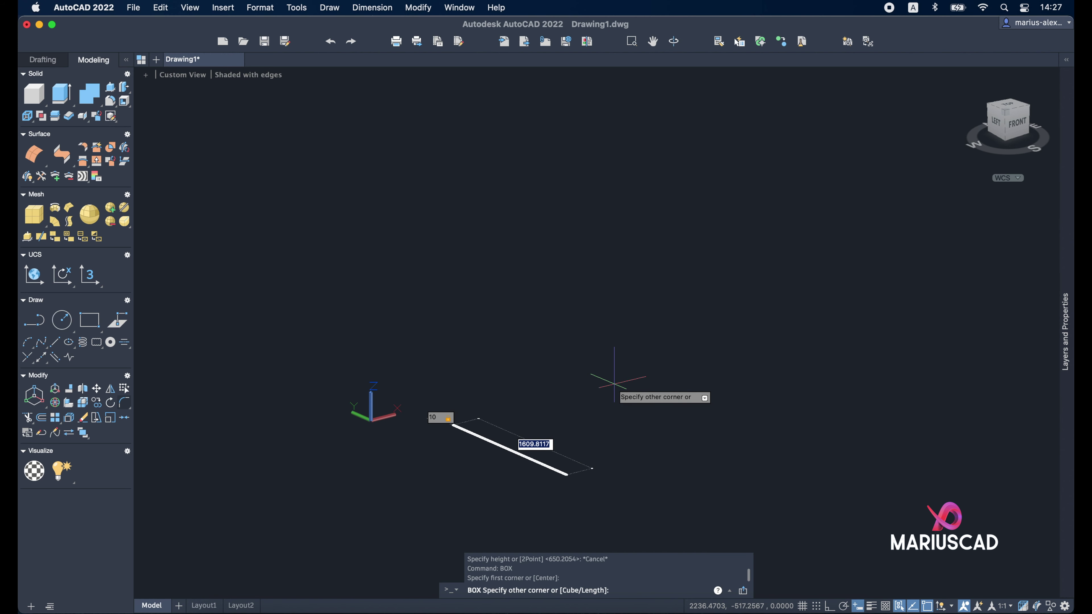
key(Return)
text(20)
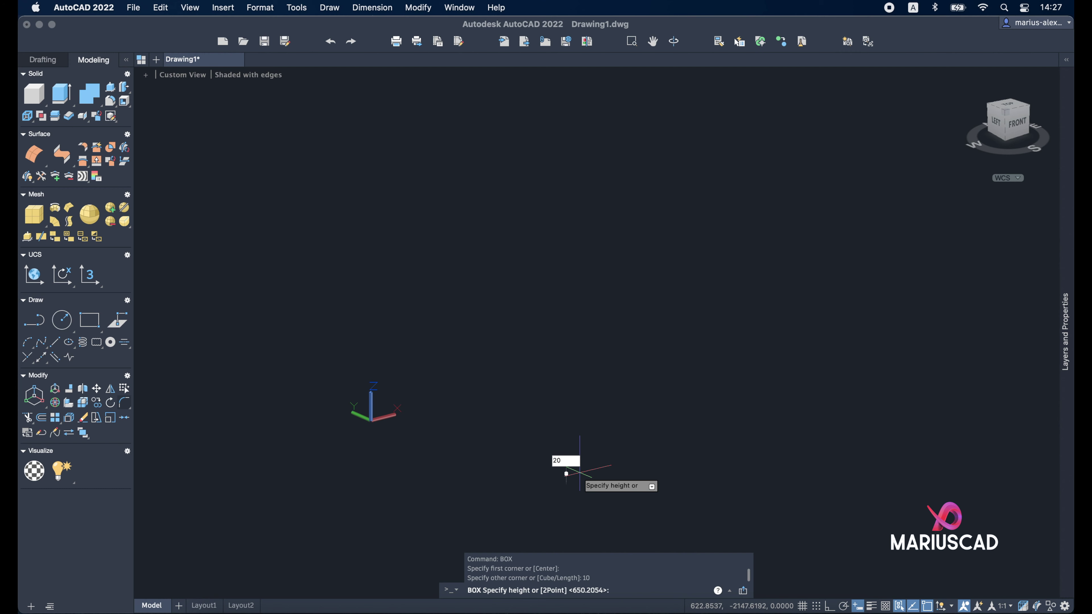
key(Return)
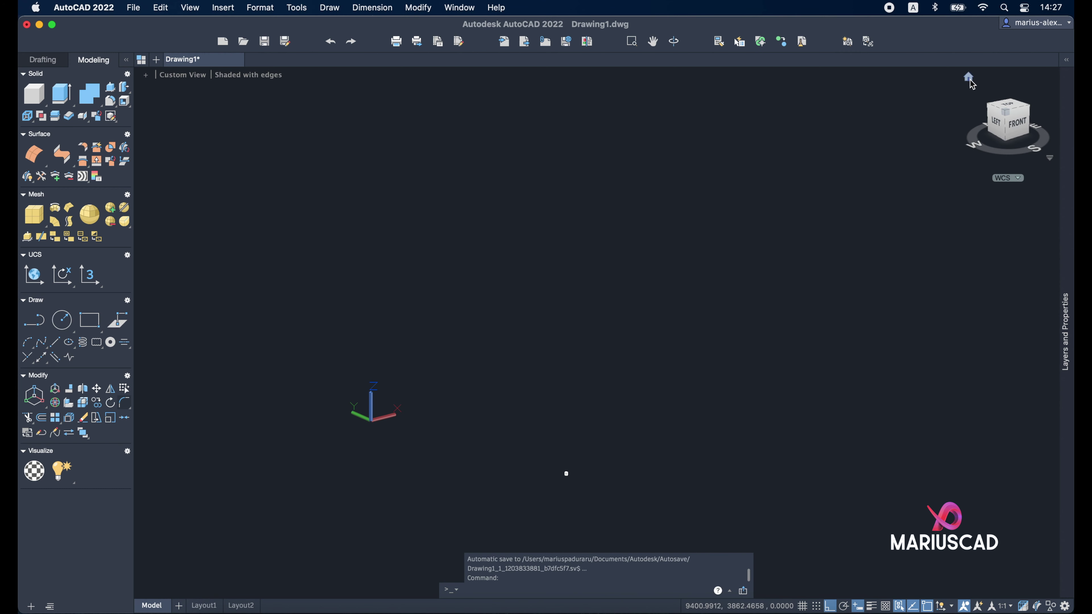
Step: Return to the Home view and switch to parallel projection
click(969, 78)
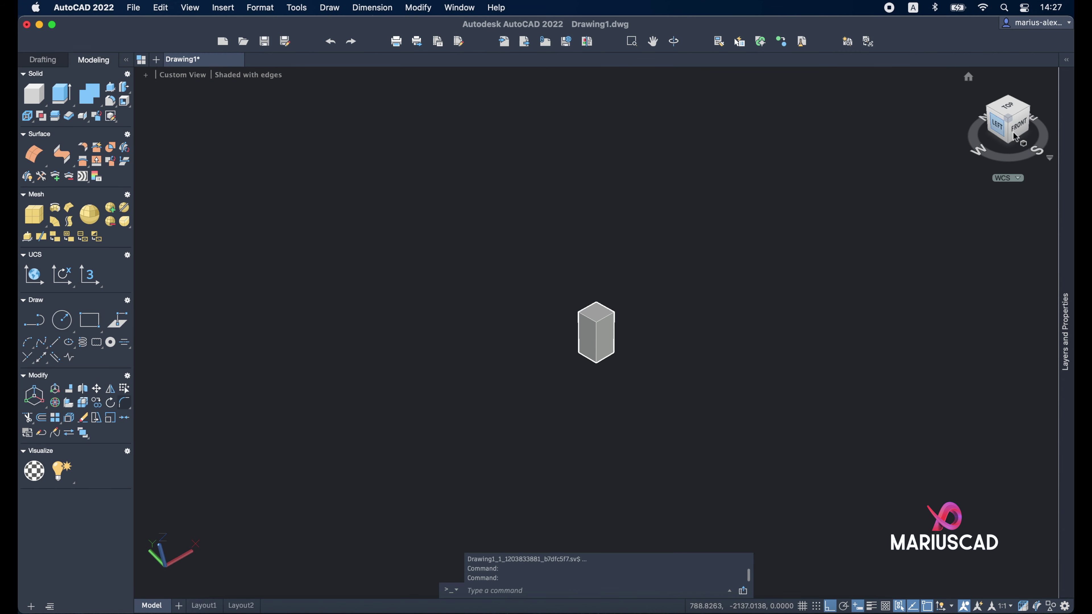
right_click(1015, 137)
click(1007, 155)
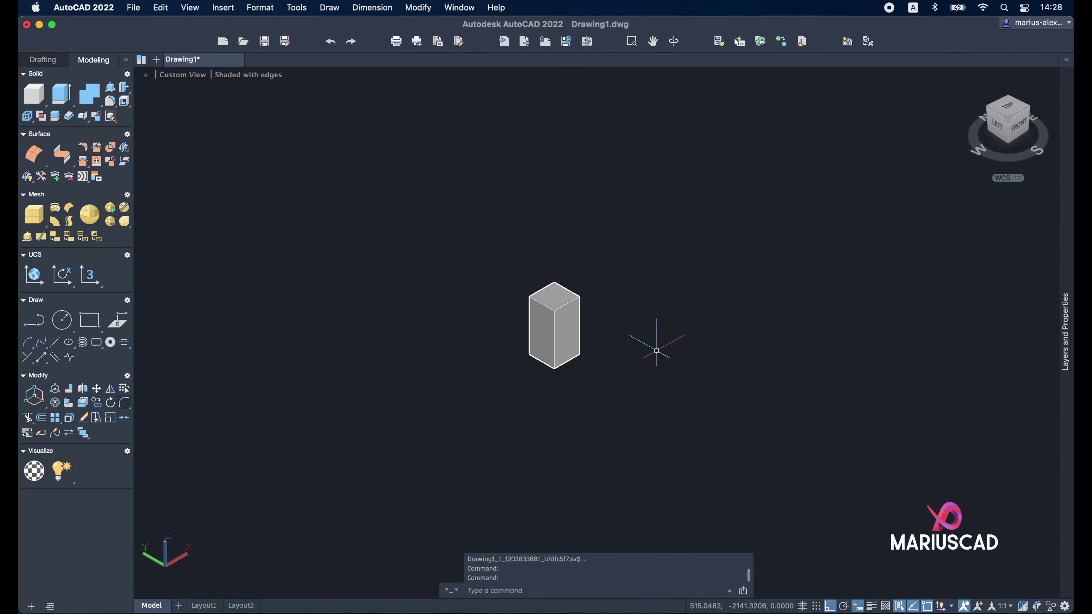
scroll(657, 350, up, 2)
scroll(680, 321, up, 2)
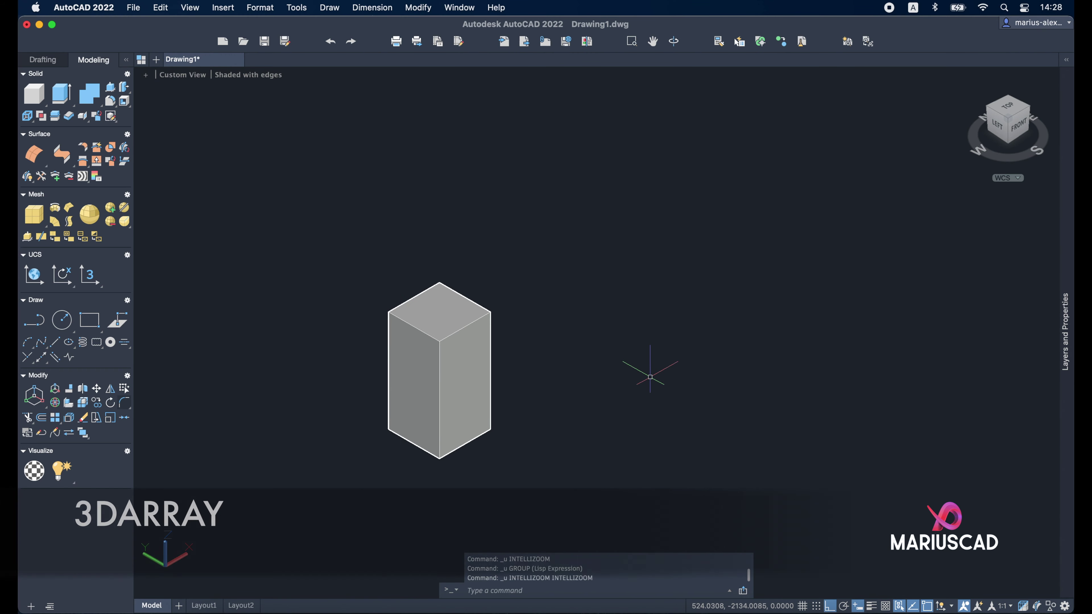
Step: Use 3DARRAY to copy the small box into a rectangular 10-row, 2-column, 1-level grid, spaced 100 both ways
text(3darray)
key(Return)
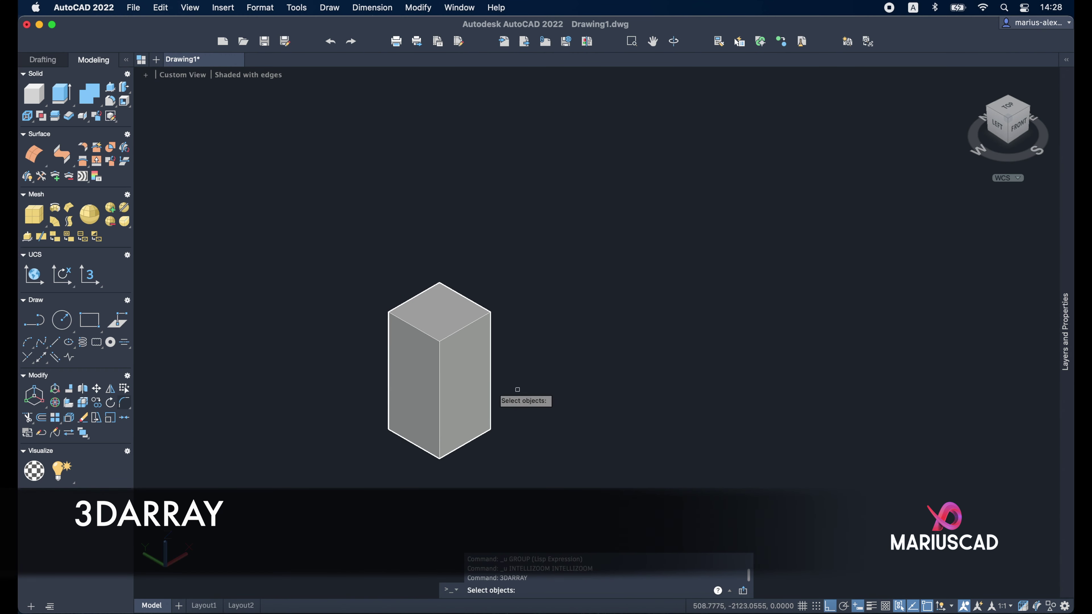
click(475, 378)
key(Return)
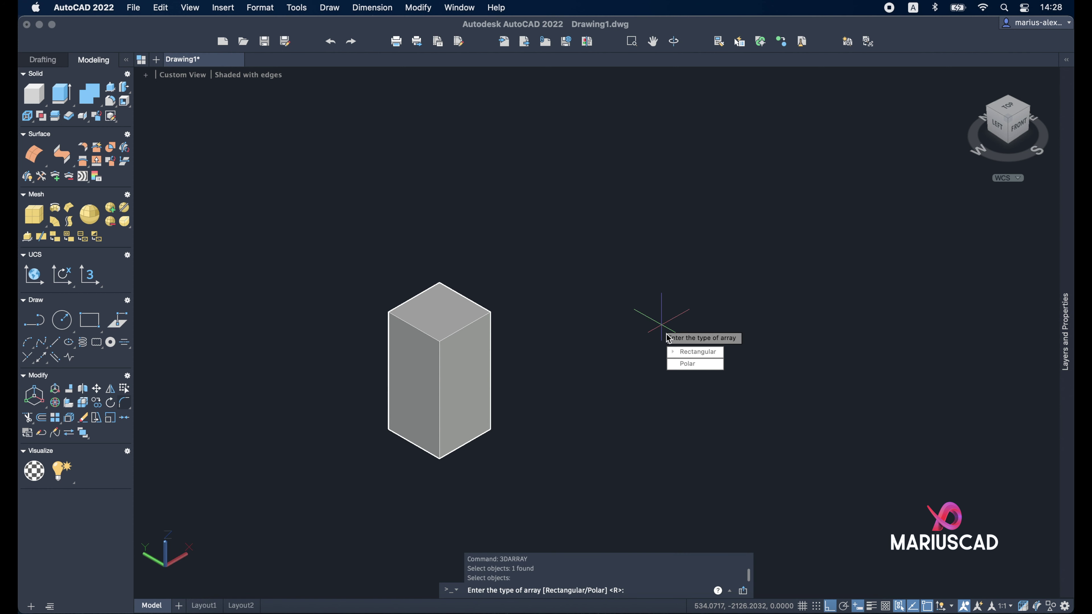
click(702, 355)
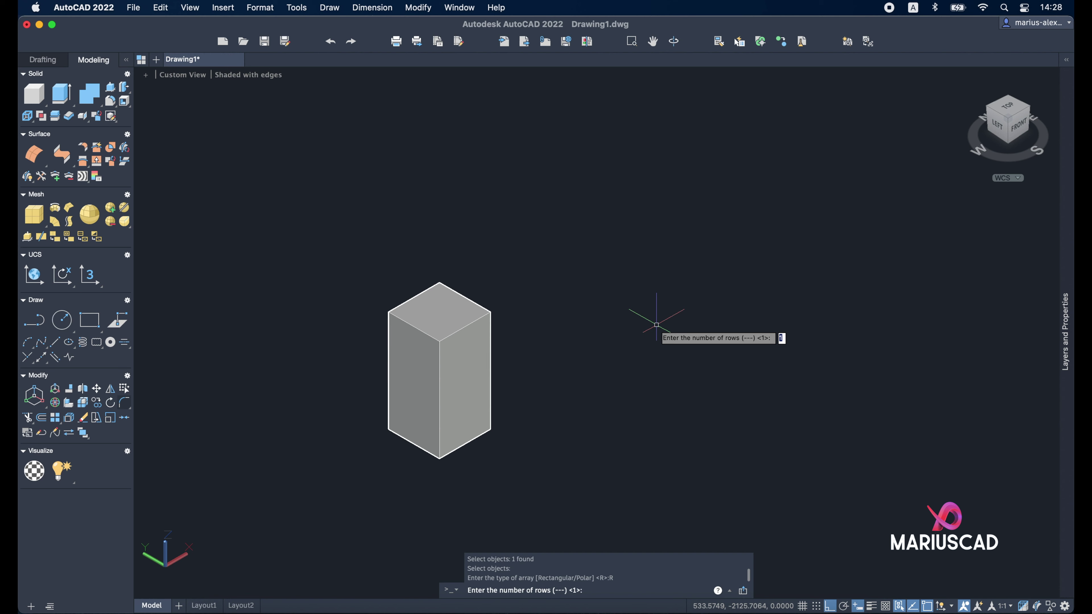
key(Return)
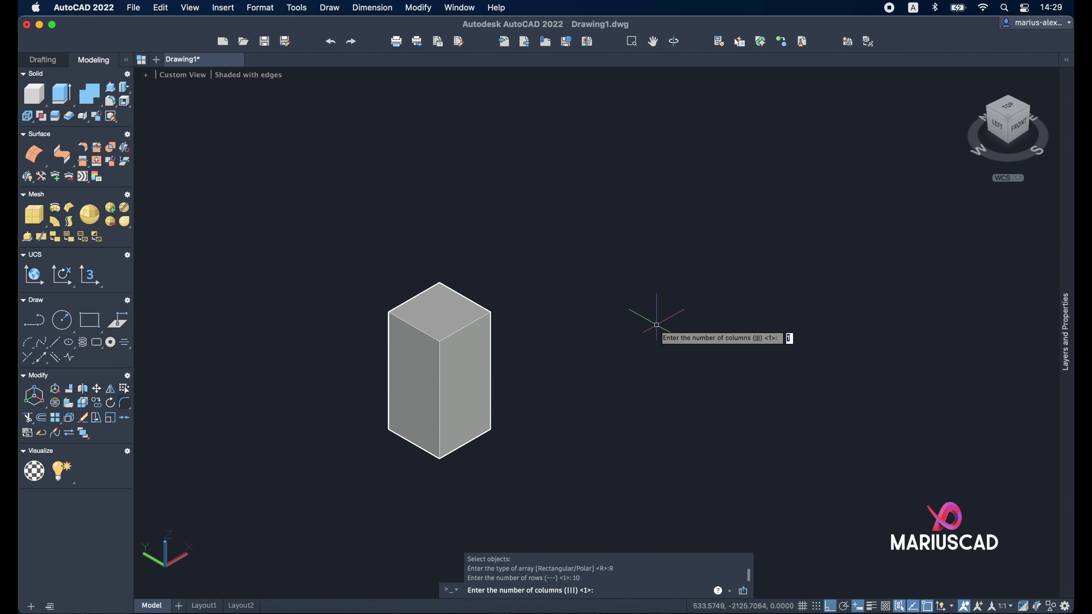
text(2)
key(Return)
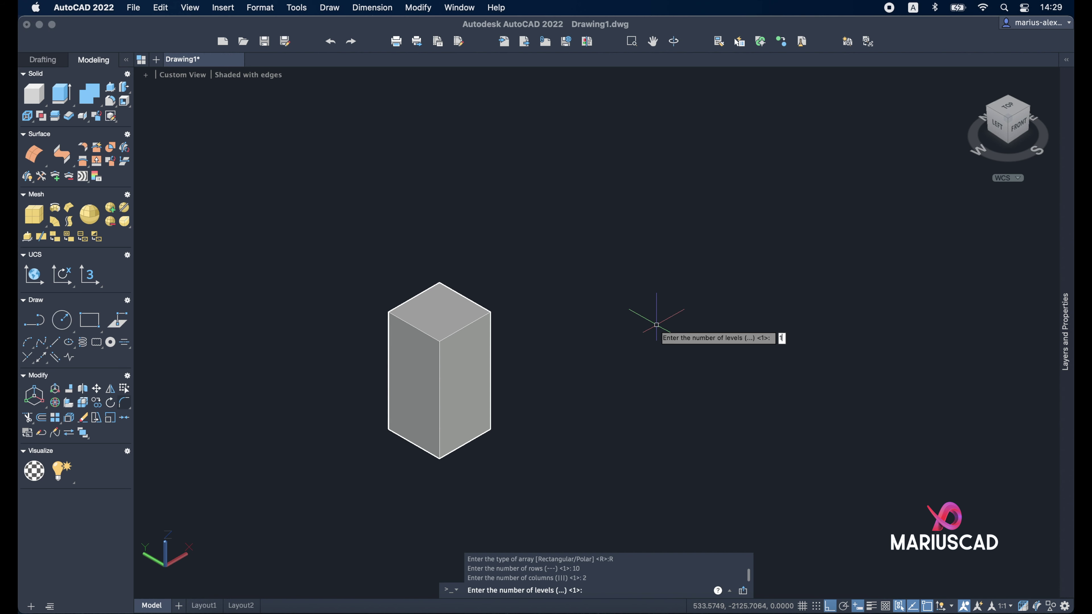
key(Return)
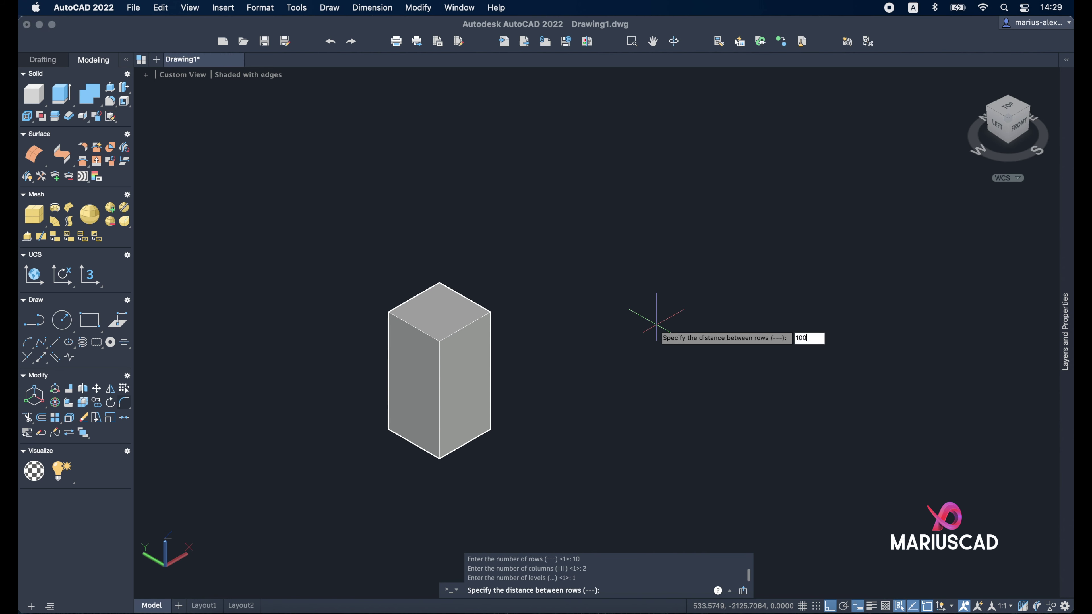
key(Return)
text(100)
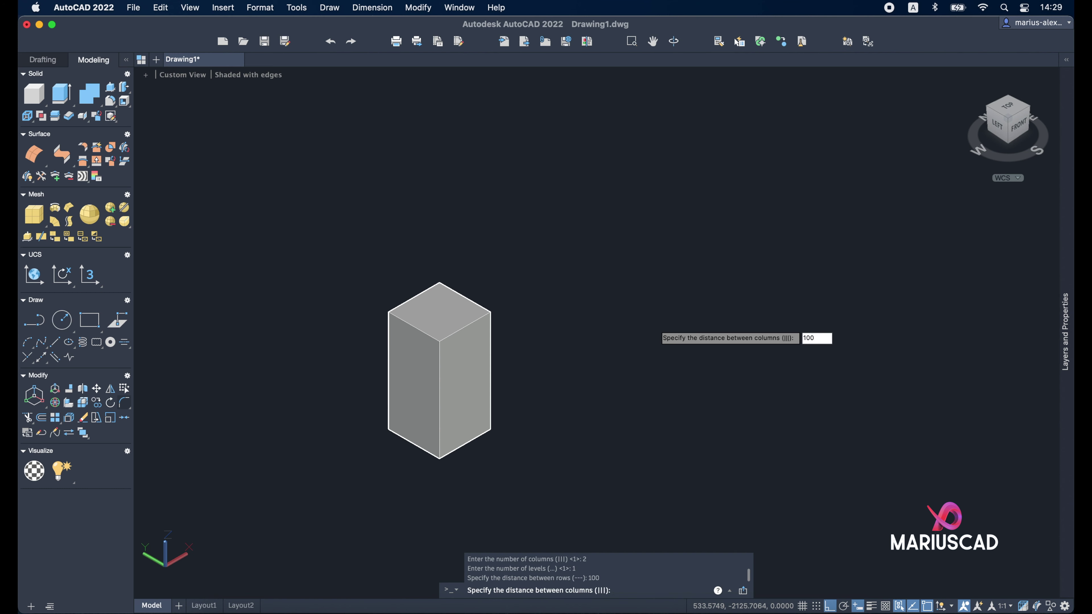
key(Return)
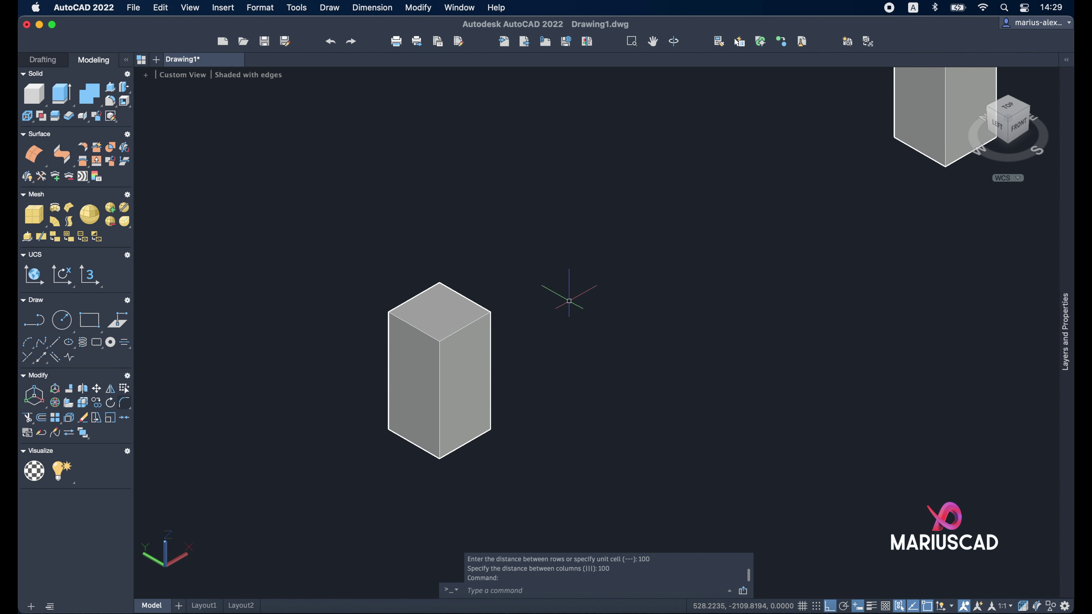
scroll(569, 301, down, 5)
scroll(559, 297, down, 2)
scroll(558, 297, down, 2)
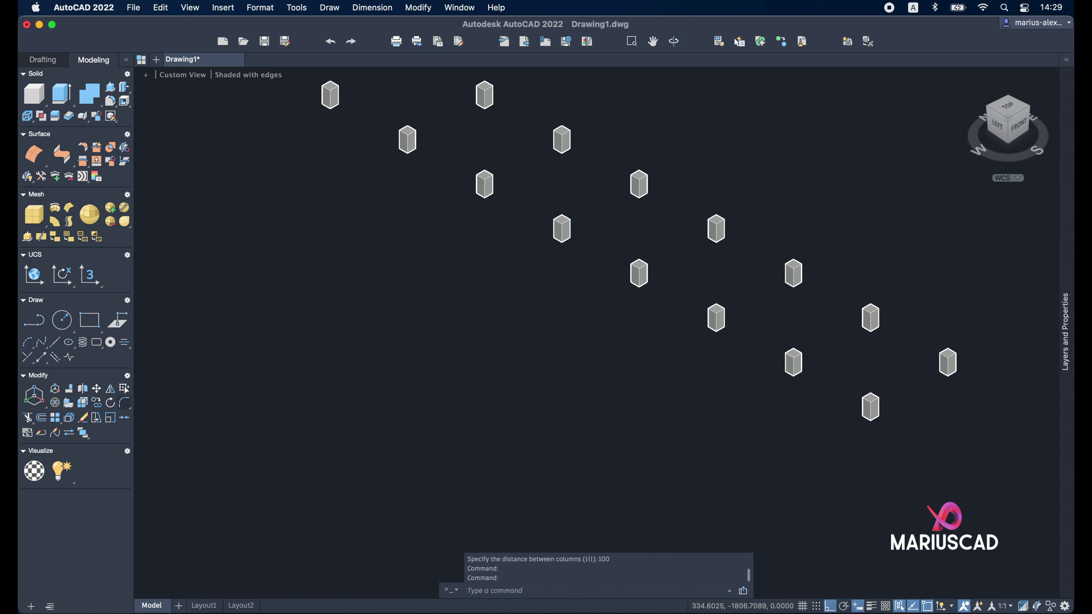
mouse_move(558, 297)
shift+middle_down()
mouse_move(453, 344)
mouse_move(704, 368)
mouse_move(697, 307)
mouse_move(672, 277)
mouse_move(661, 298)
mouse_move(426, 341)
shift+middle_up()
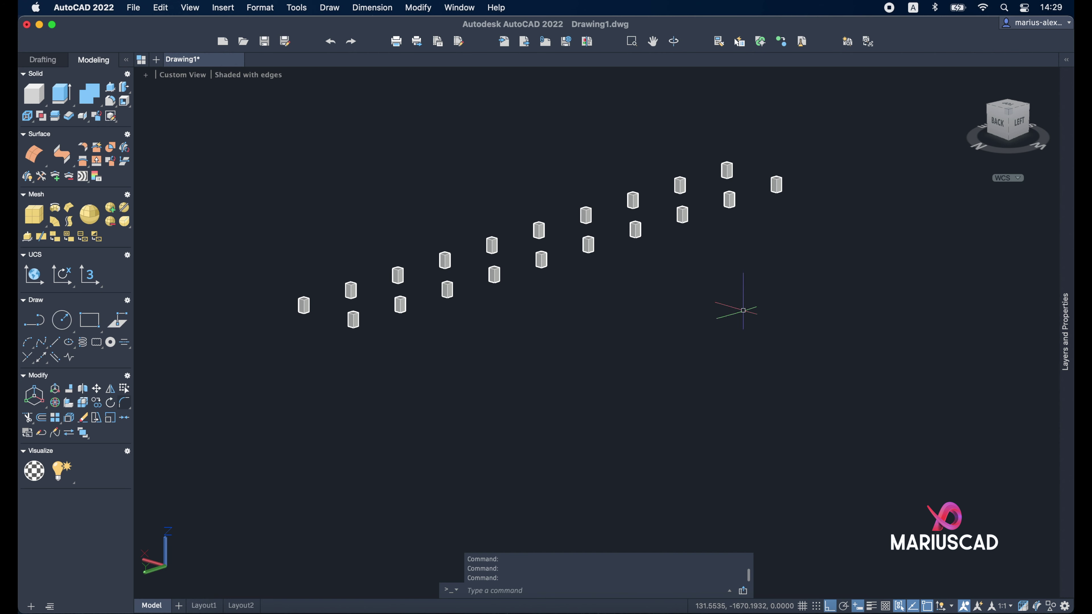
middle_drag(652, 326, 753, 333)
shift+middle_drag(549, 293, 553, 377)
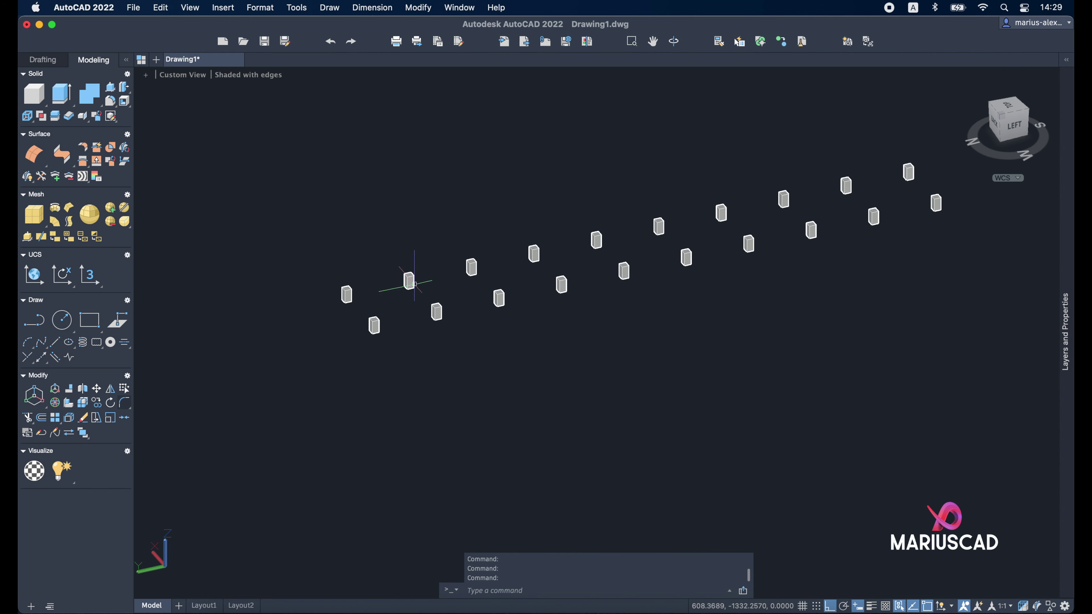
mouse_move(627, 358)
shift+middle_down()
mouse_move(750, 375)
mouse_move(914, 271)
mouse_move(819, 325)
mouse_move(817, 392)
mouse_move(808, 367)
mouse_move(789, 366)
shift+middle_up()
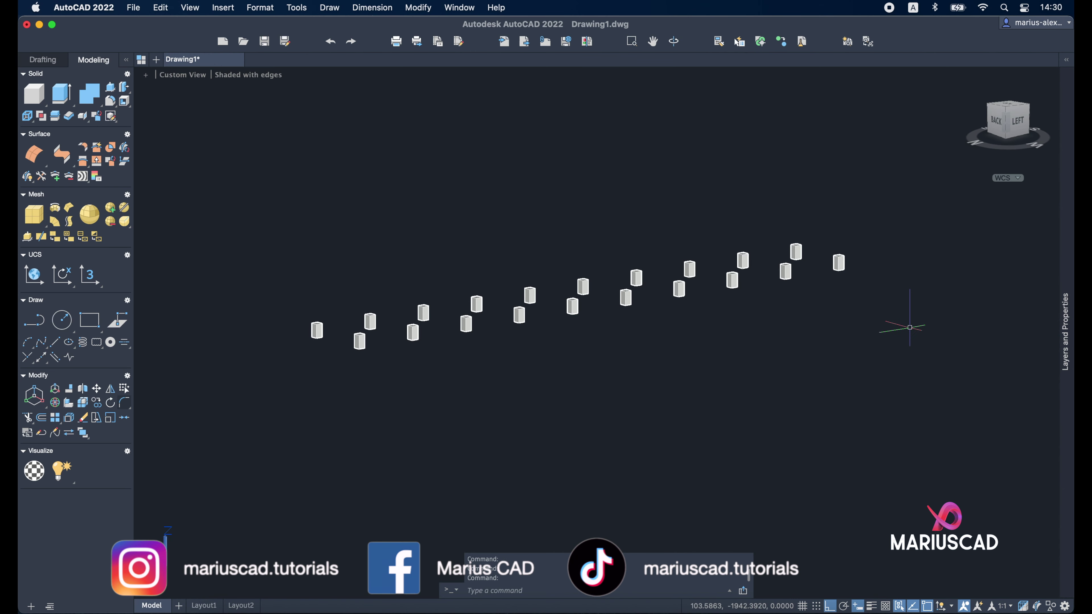
mouse_move(897, 378)
shift+middle_down()
mouse_move(924, 405)
mouse_move(921, 425)
mouse_move(890, 371)
shift+middle_up()
mouse_move(951, 451)
shift+middle_down()
mouse_move(916, 404)
mouse_move(939, 442)
mouse_move(836, 361)
mouse_move(838, 385)
mouse_move(807, 407)
mouse_move(787, 383)
mouse_move(795, 401)
mouse_move(836, 417)
mouse_move(770, 410)
mouse_move(775, 366)
shift+middle_up()
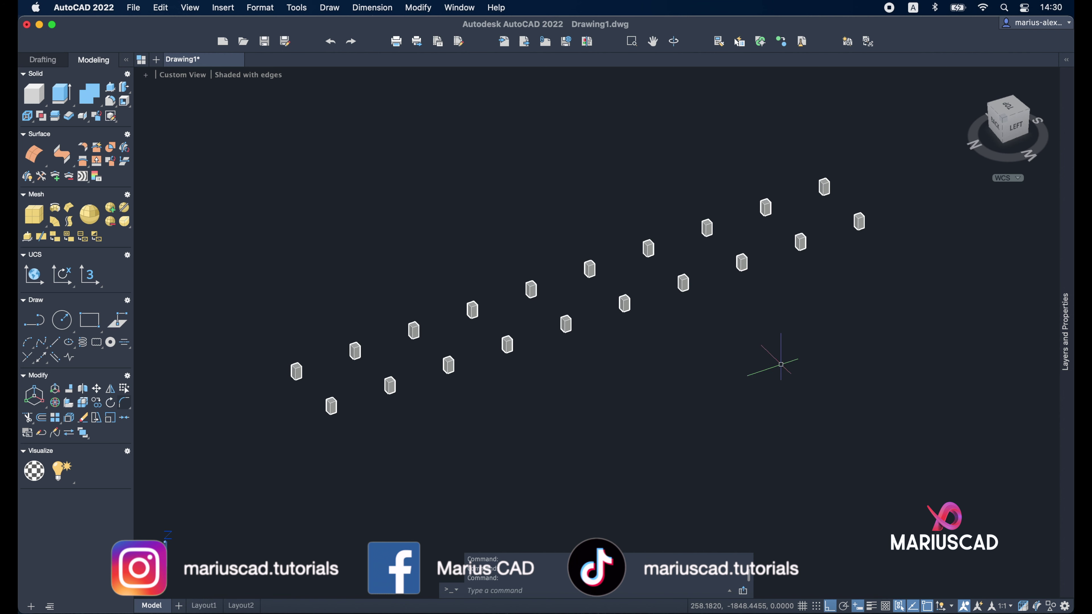
mouse_move(755, 415)
shift+middle_down()
mouse_move(802, 371)
mouse_move(754, 415)
shift+middle_up()
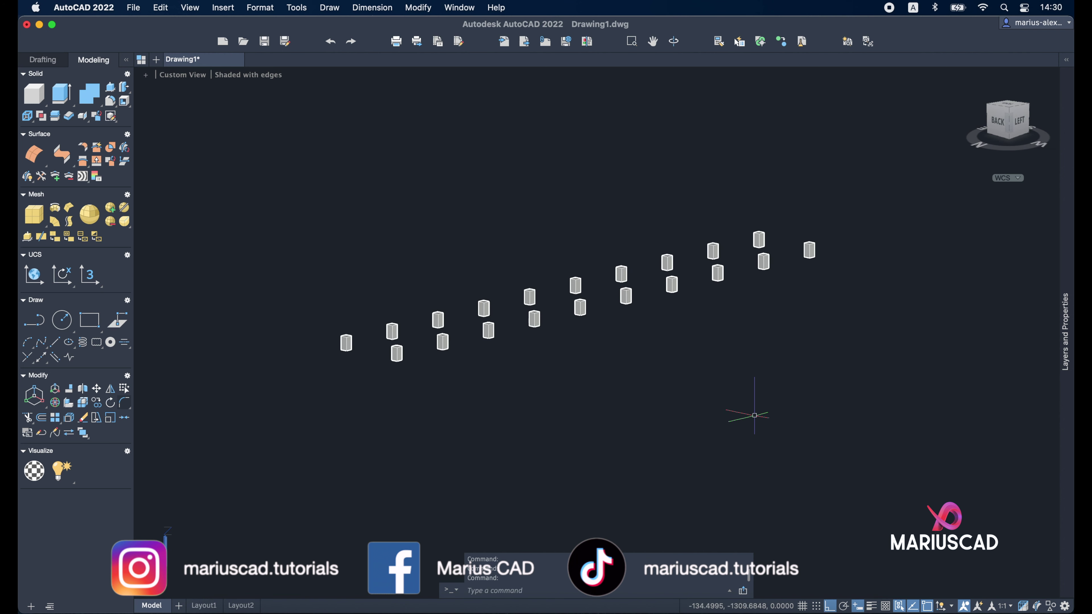